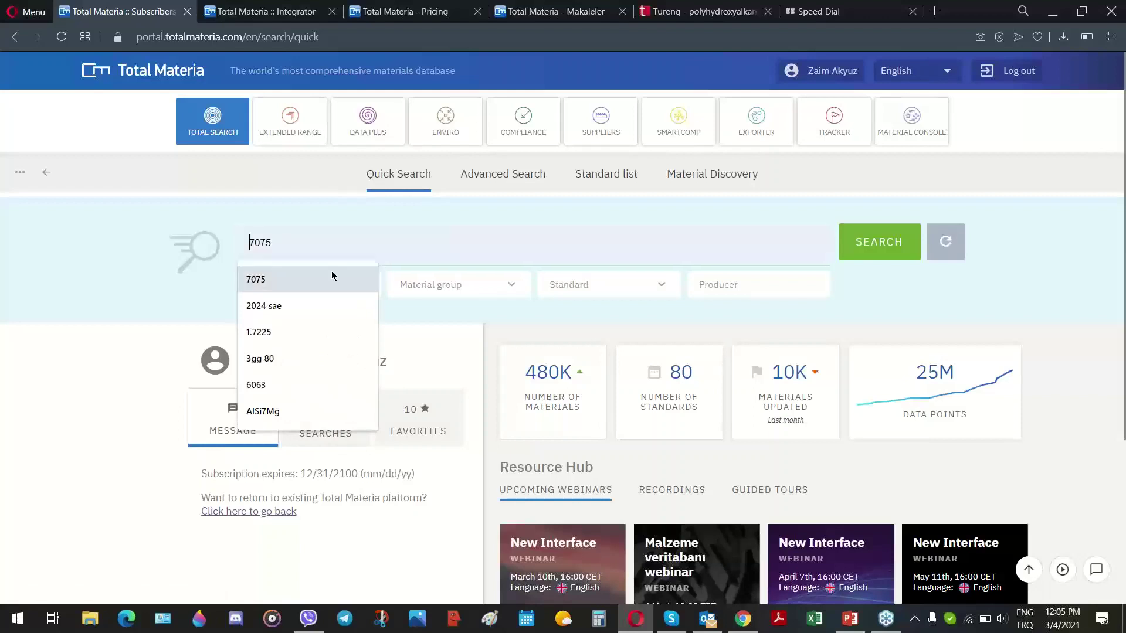
Run a quick search for material 7075 and look over the list of matching materials
left_click(272, 289)
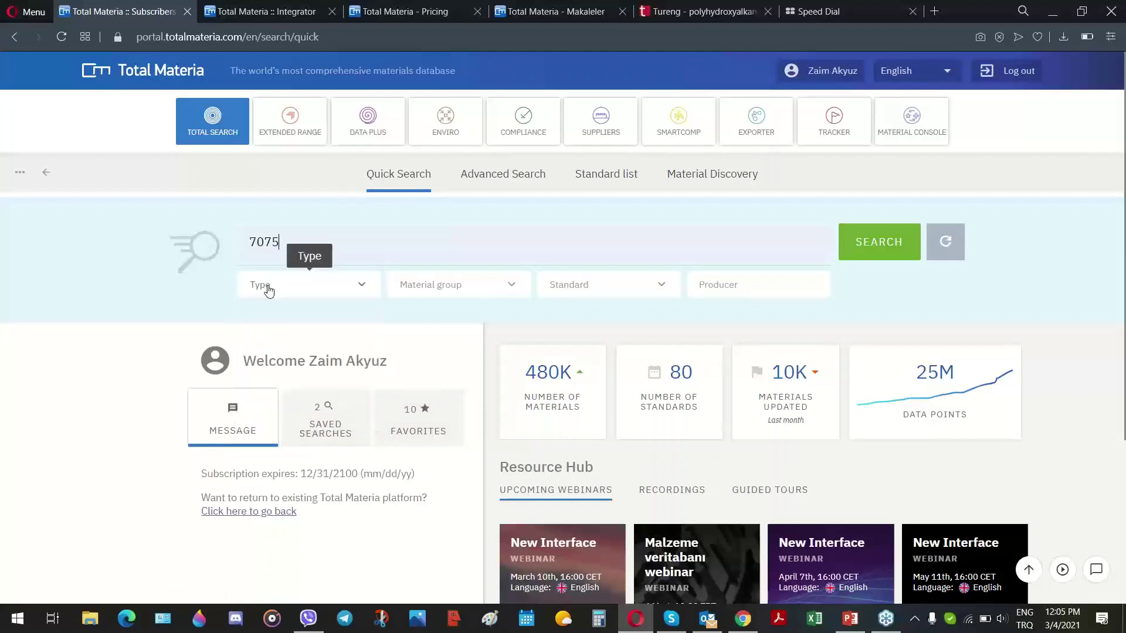
left_click(844, 257)
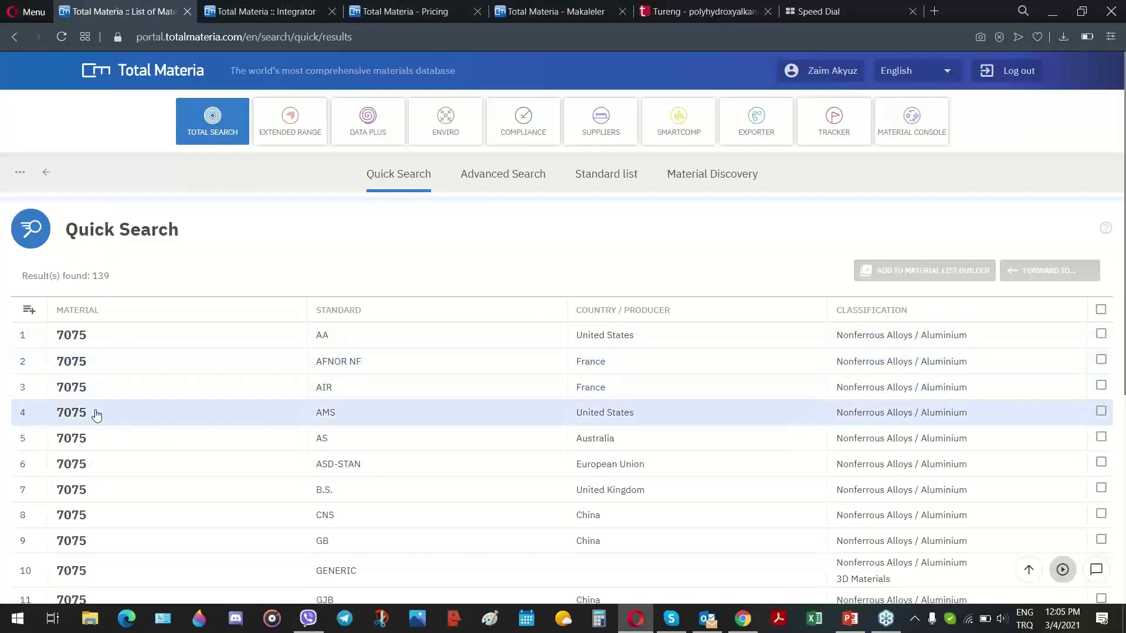
scroll(97, 416, "down", 1)
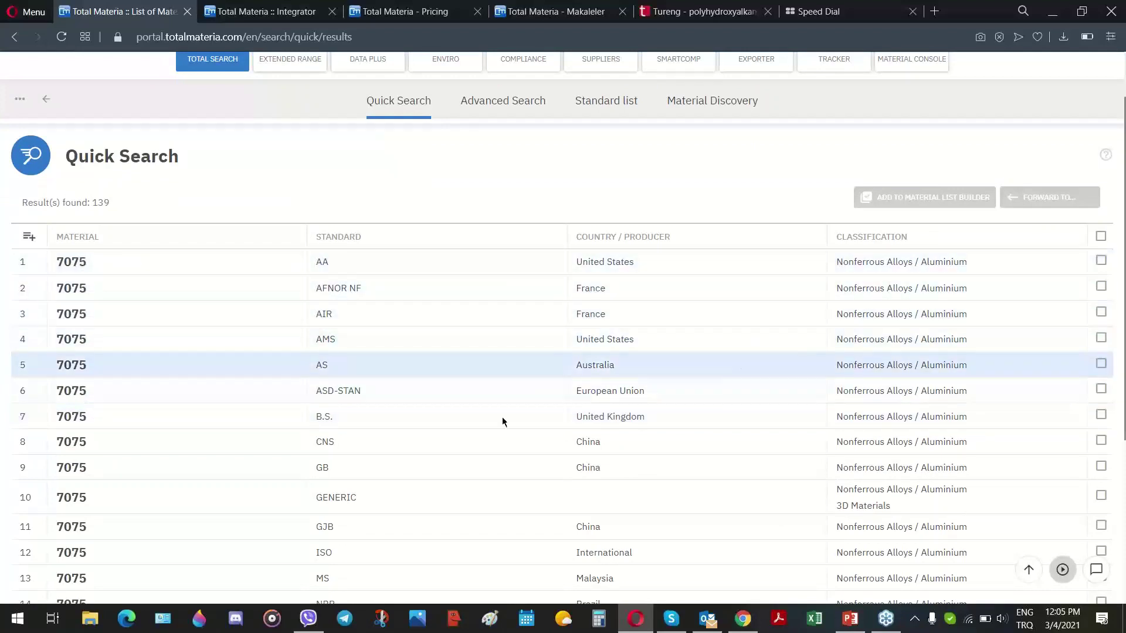
scroll(502, 416, "up", 1)
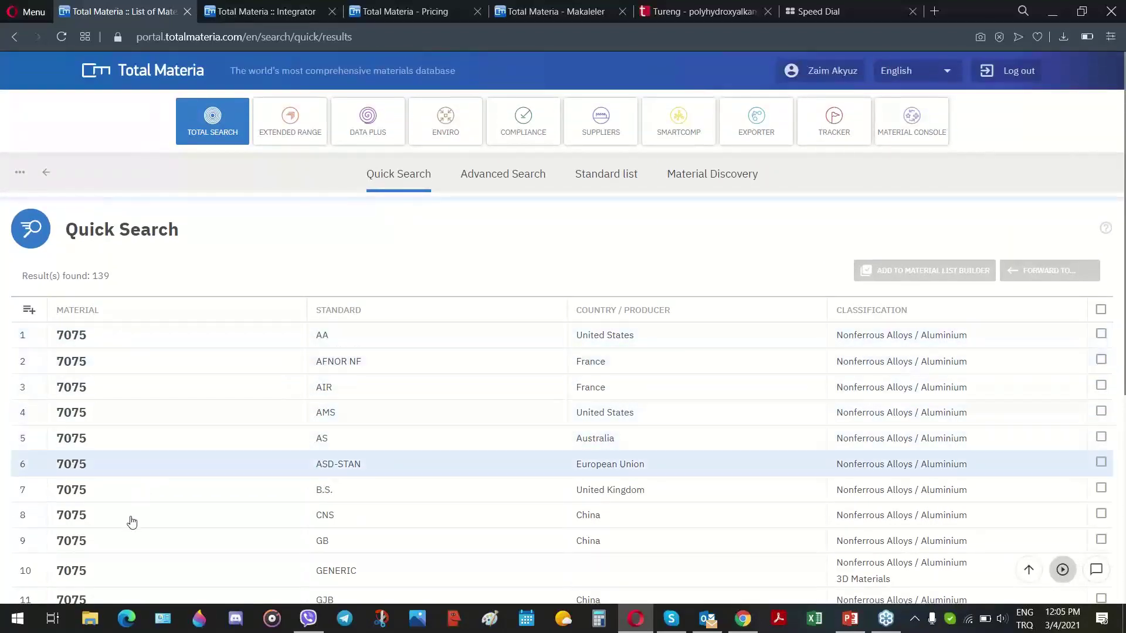
Add the mechanical Hardness property as a column in the 7075 results table
left_click(27, 312)
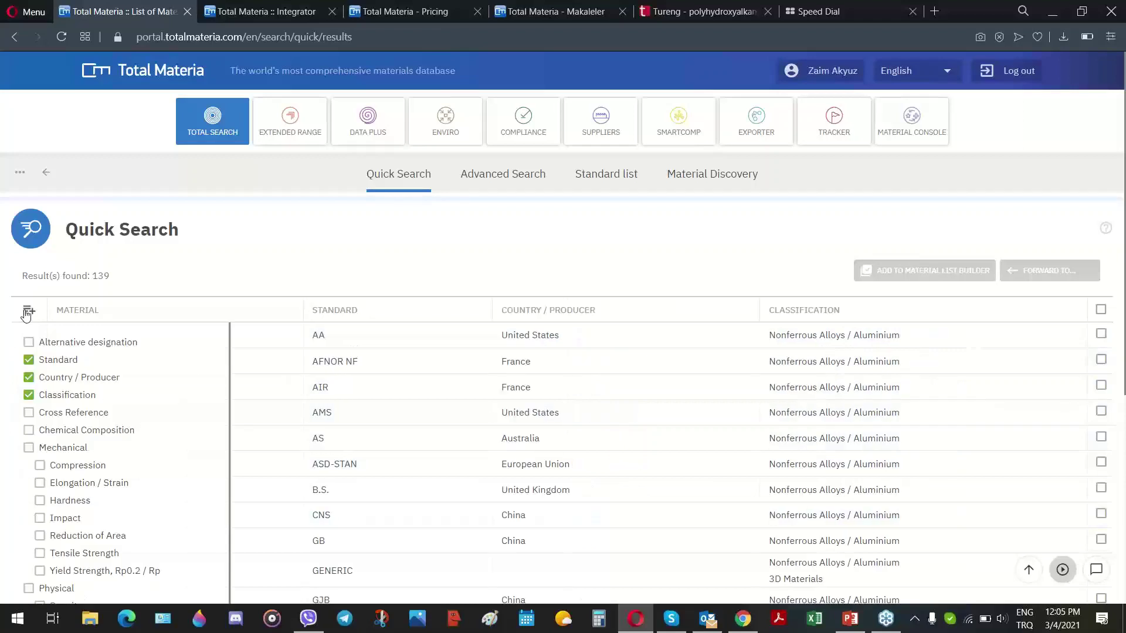
scroll(216, 465, "down", 3)
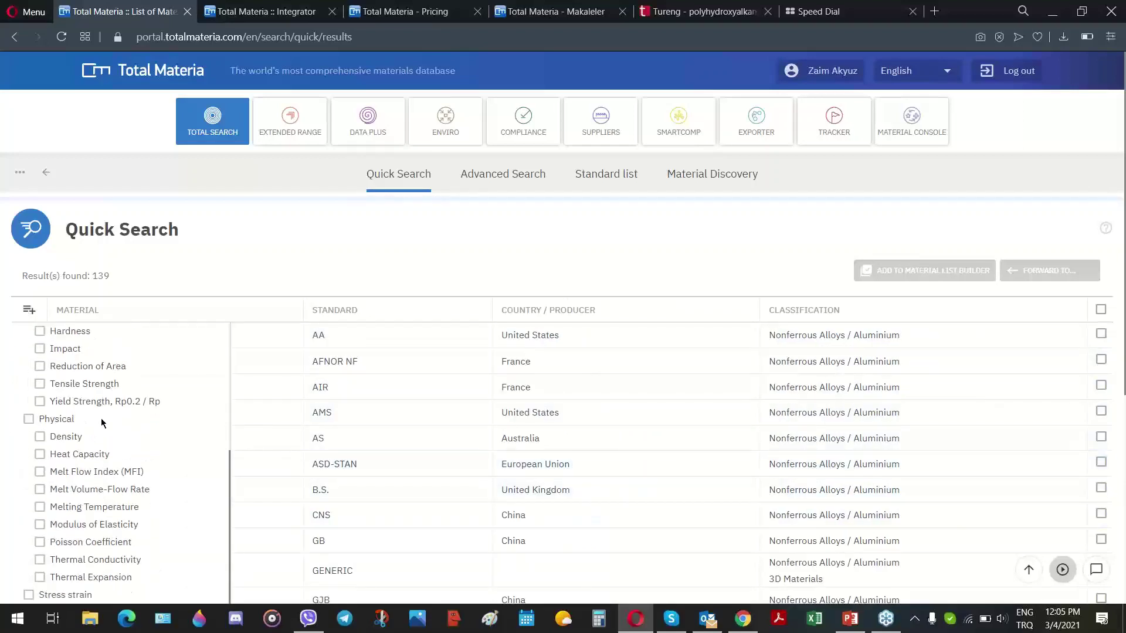
scroll(88, 422, "up", 1)
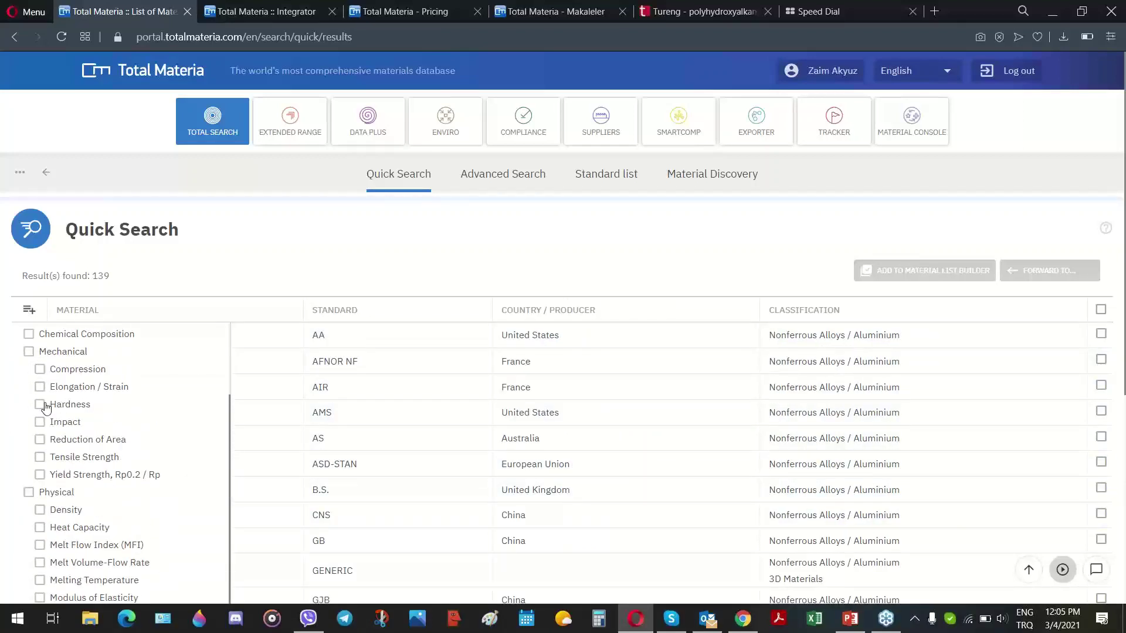
left_click(40, 405)
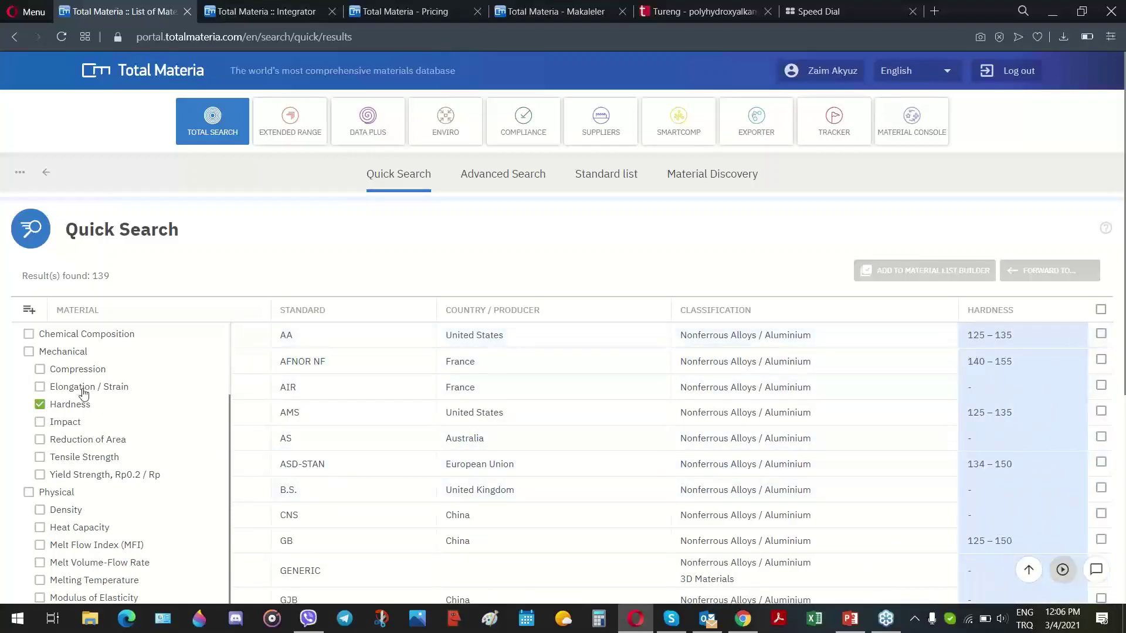
Add the Stress strain, Fatigue Data and Coatings columns to the results table and close the column selection
scroll(84, 392, "down", 1)
scroll(138, 525, "down", 1)
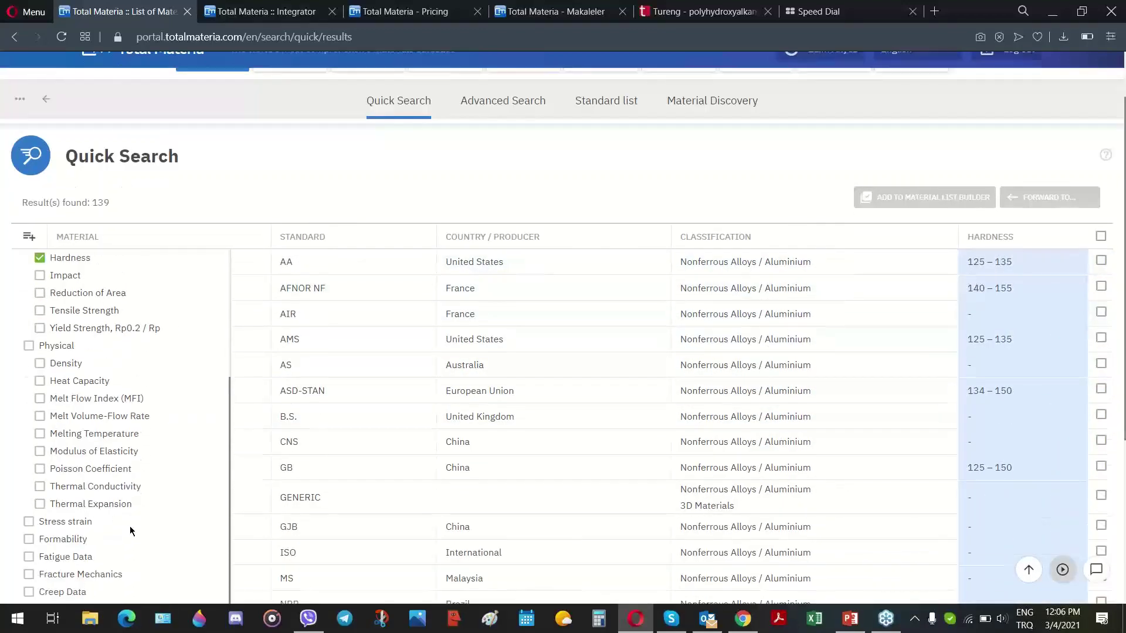
left_click(30, 524)
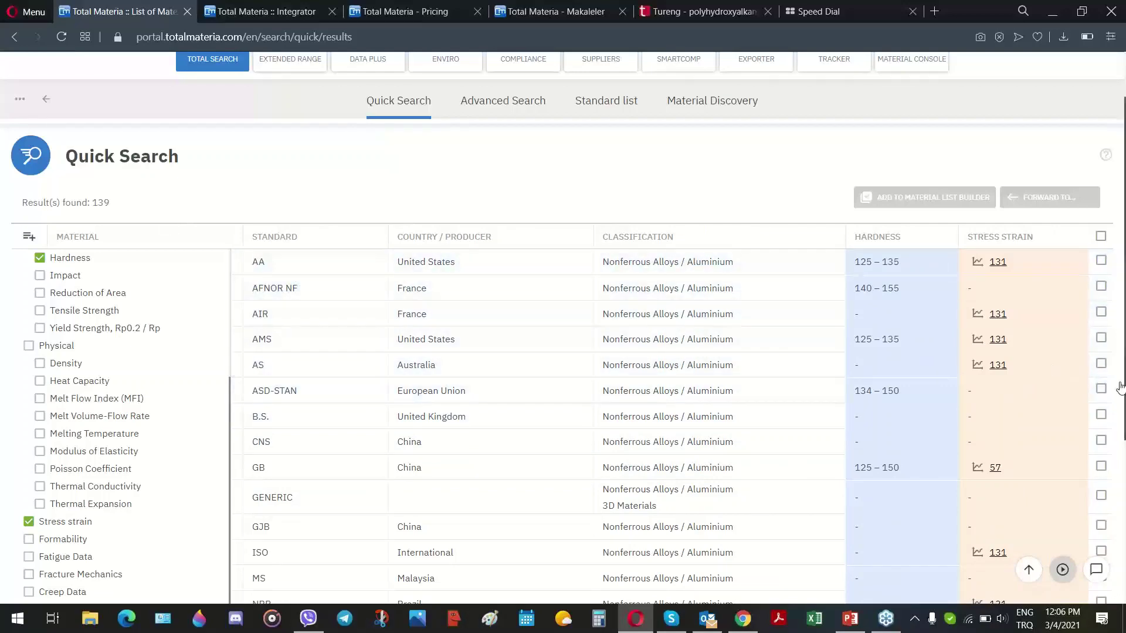
scroll(124, 479, "down", 2)
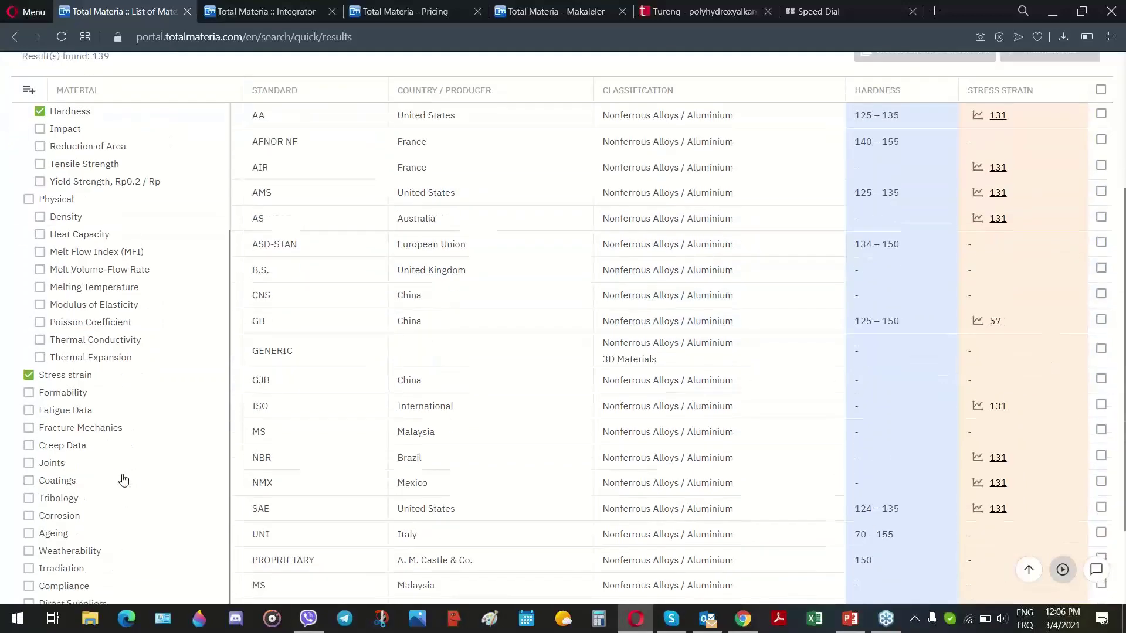
left_click(28, 412)
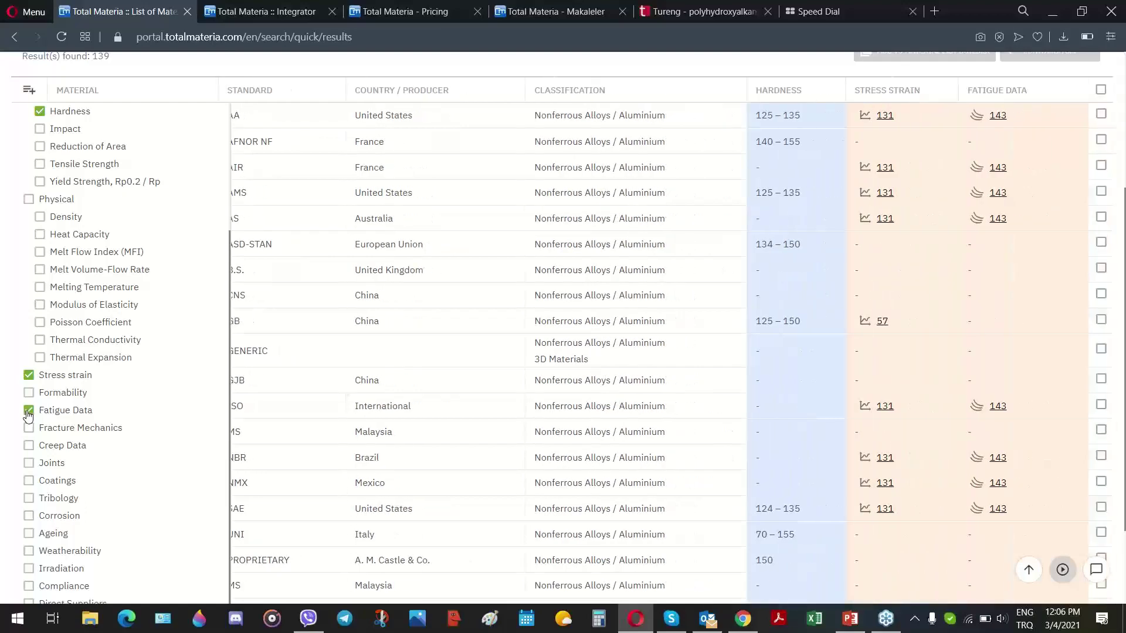
left_click(28, 482)
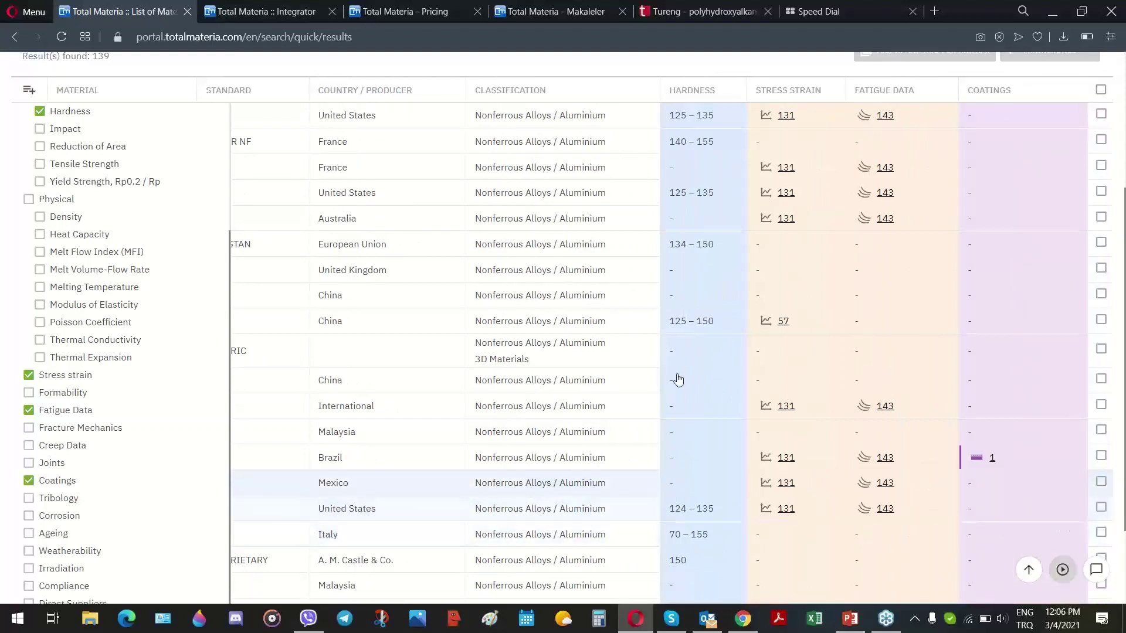
left_click(28, 91)
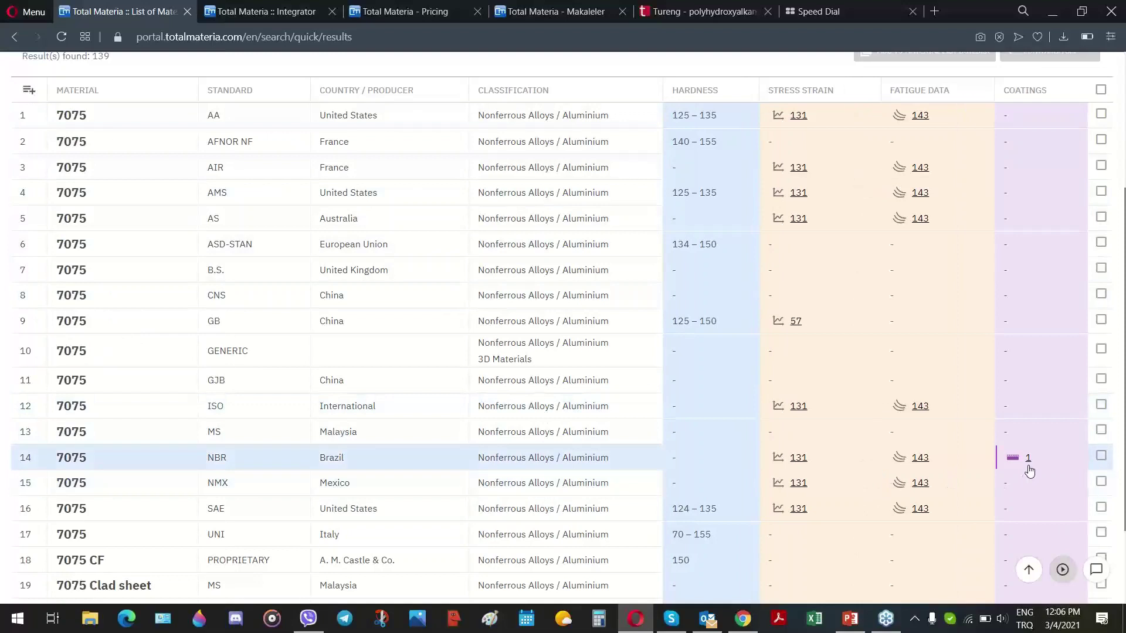
Sort the results by Coatings in descending order, and re-sort them by Fatigue Data in descending order
left_click(1021, 90)
left_click(1021, 91)
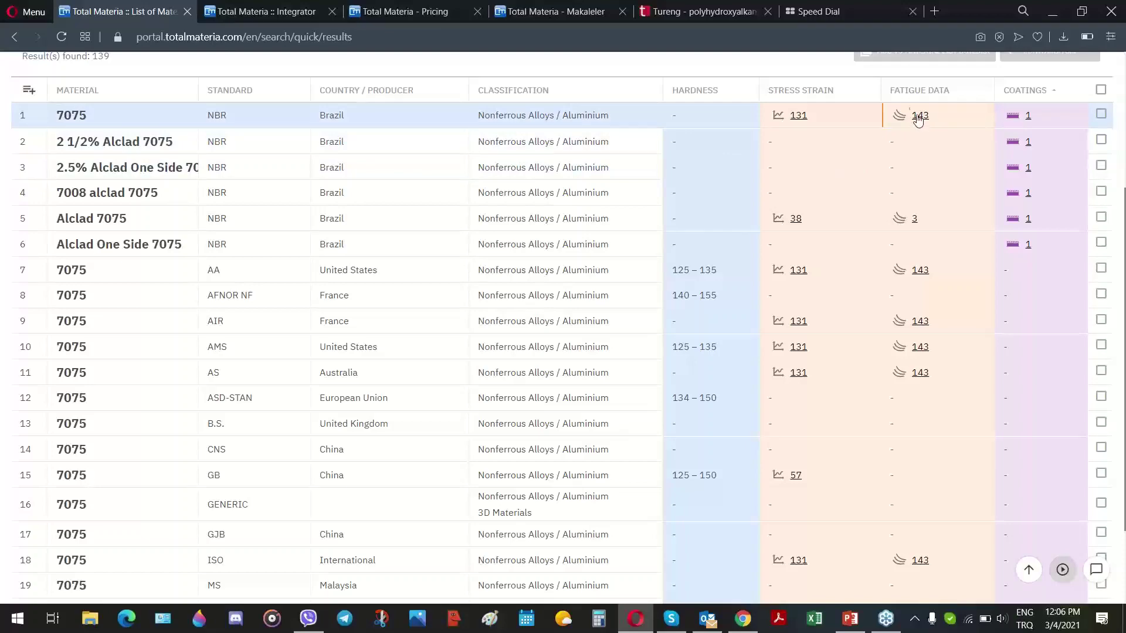
left_click(909, 92)
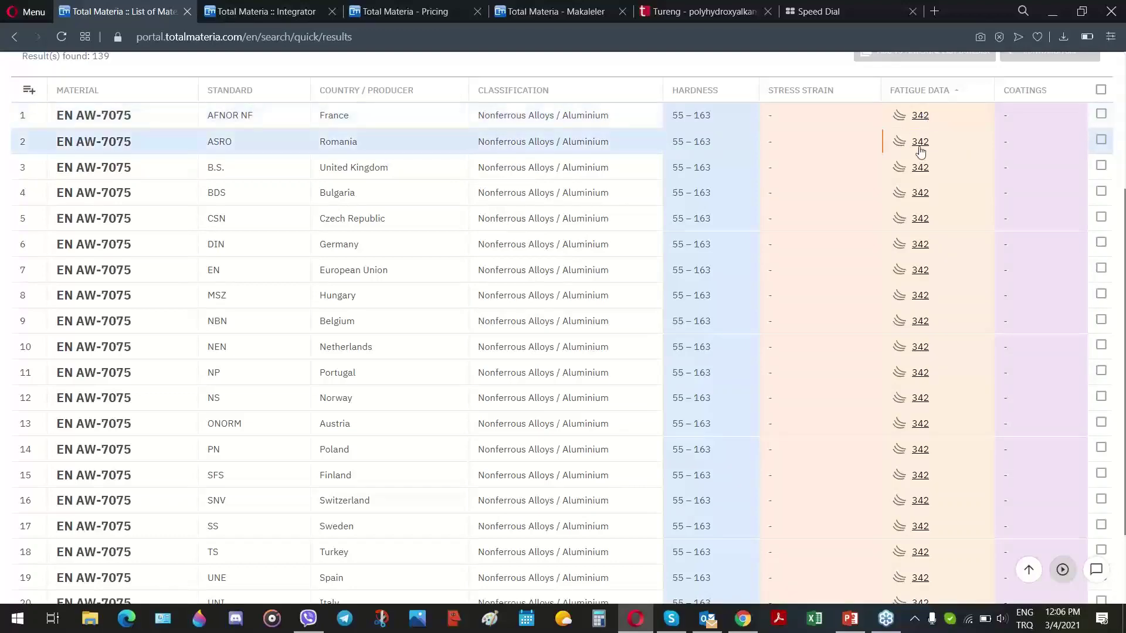
Sort the results by Stress Strain in descending order and open the 7075 record of the AA standard, United States
left_click(809, 91)
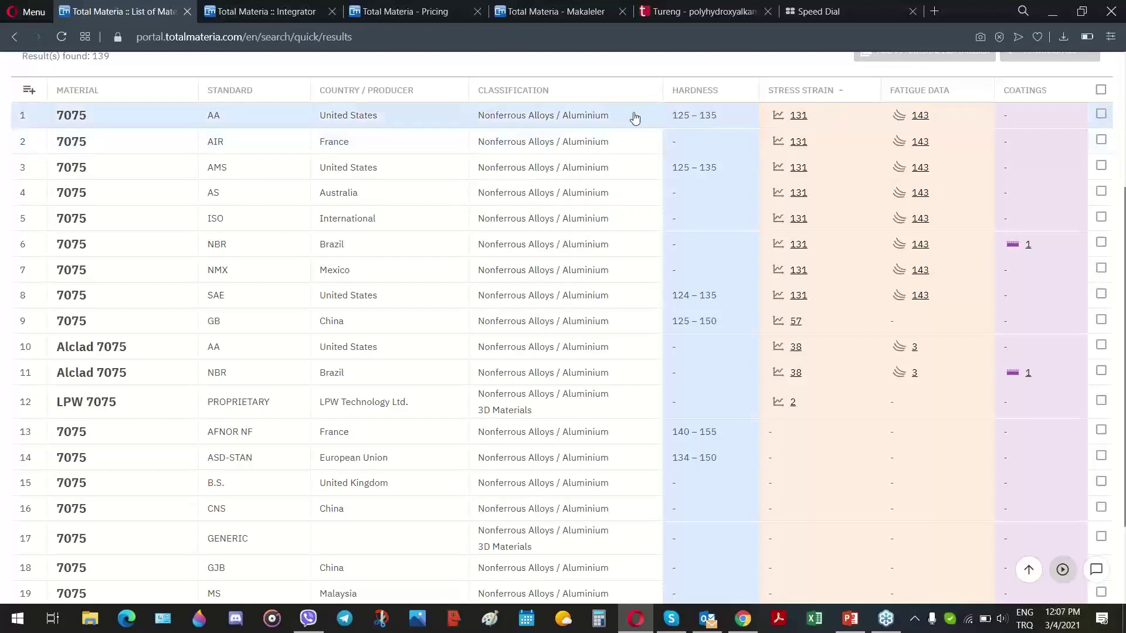
left_click(78, 117)
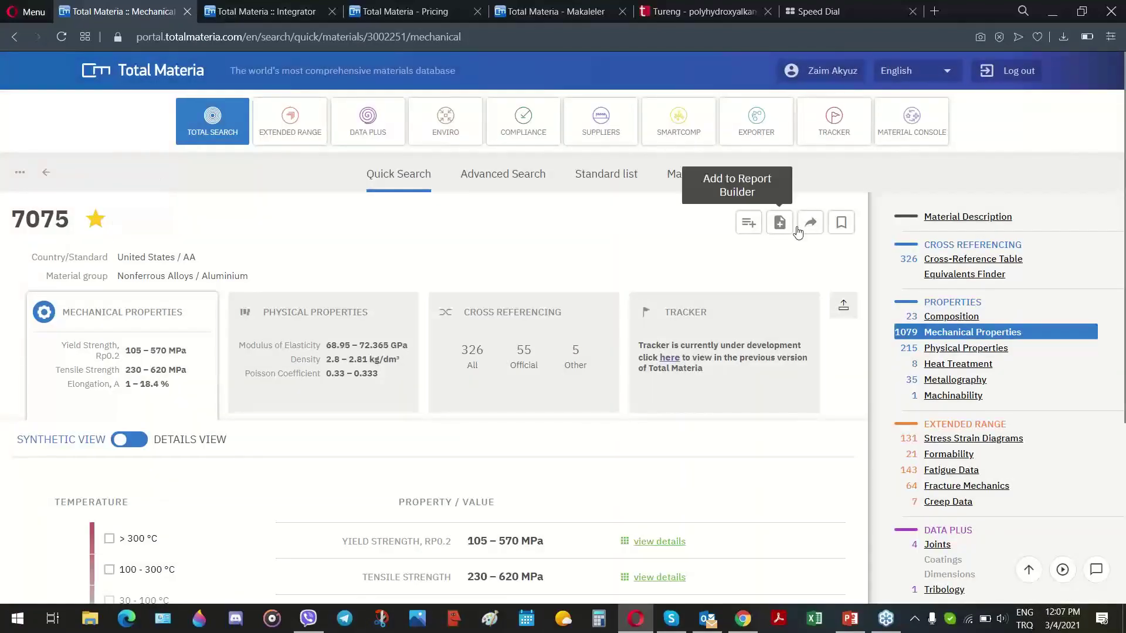
Switch the site's interface language to Türkçe
left_click(917, 73)
scroll(938, 252, "down", 5)
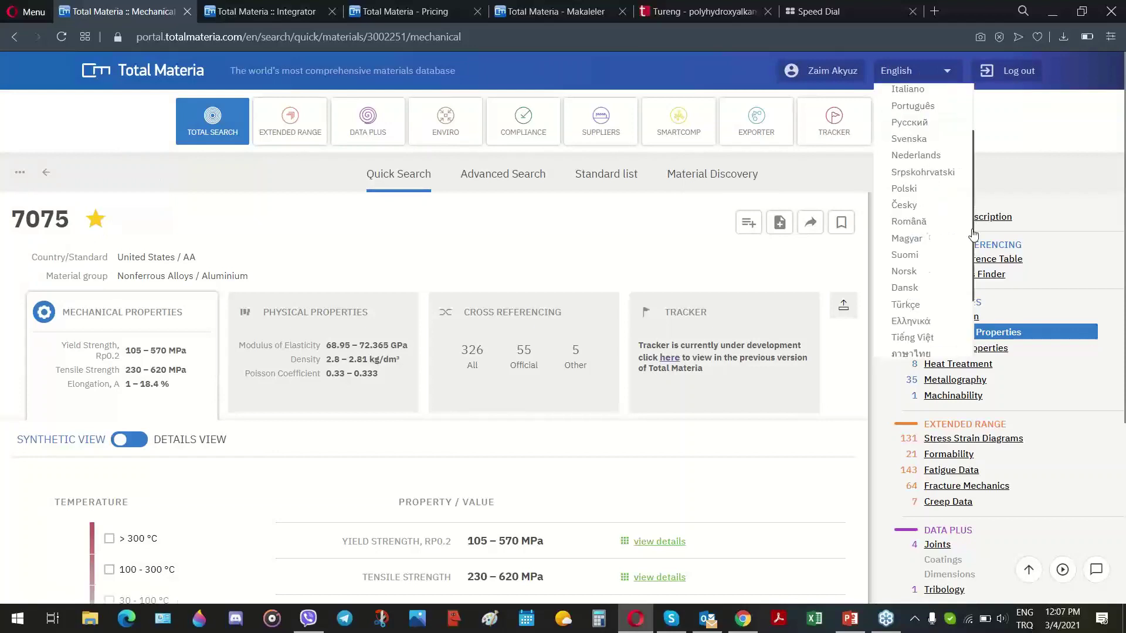
left_click(909, 214)
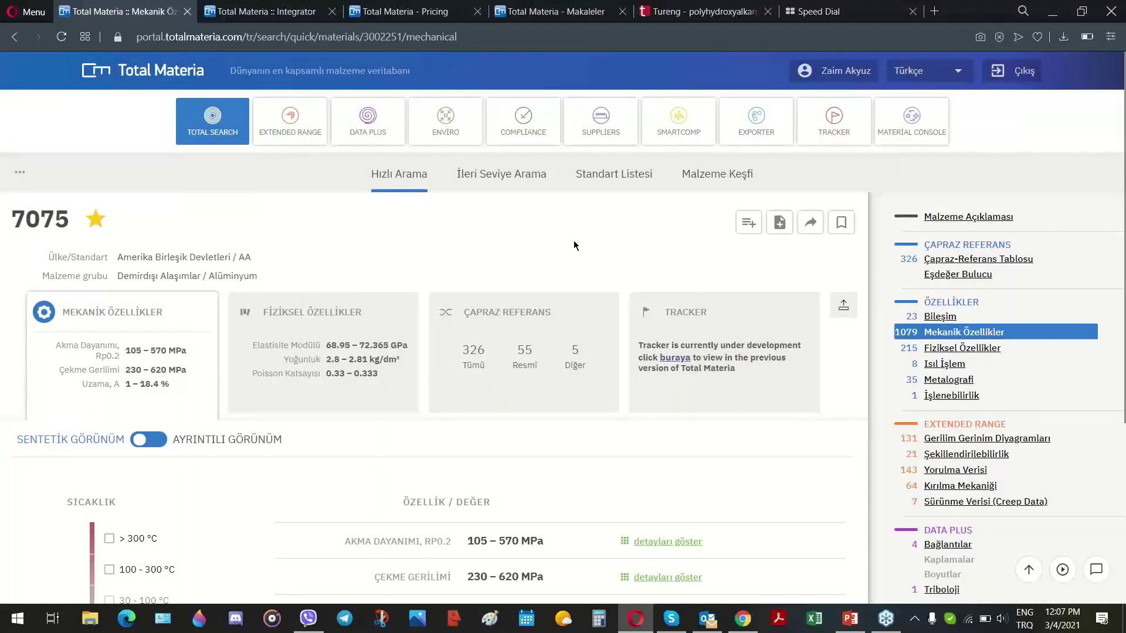
Include the 100 - 300 °C and > 300 °C temperature ranges in the mechanical properties summary, and clear both ranges again
scroll(344, 214, "down", 1)
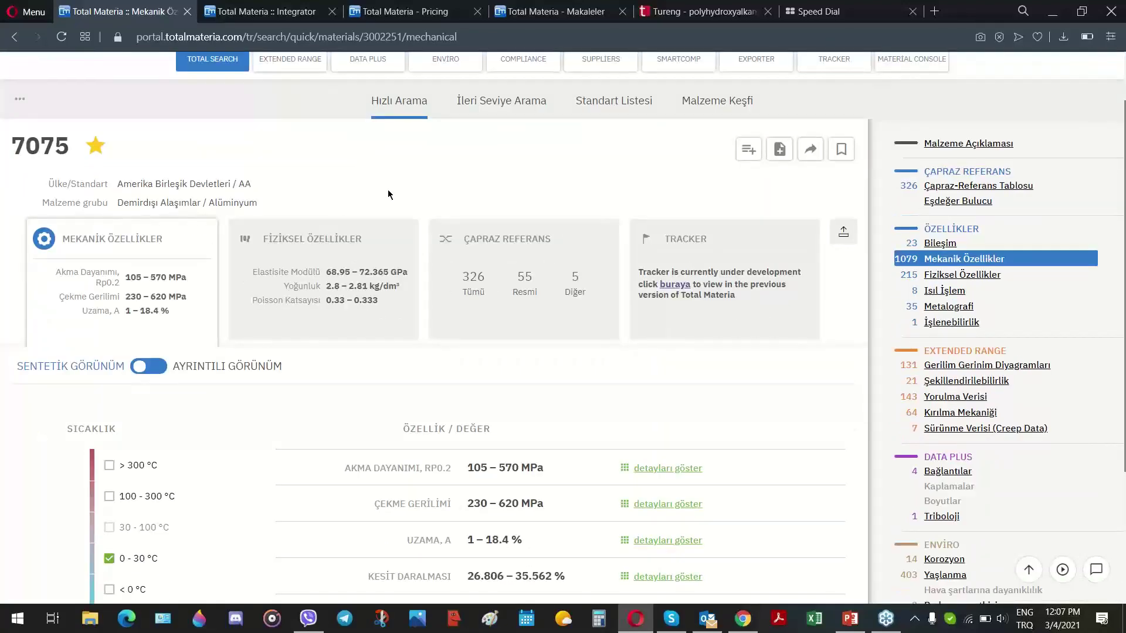
scroll(388, 195, "up", 1)
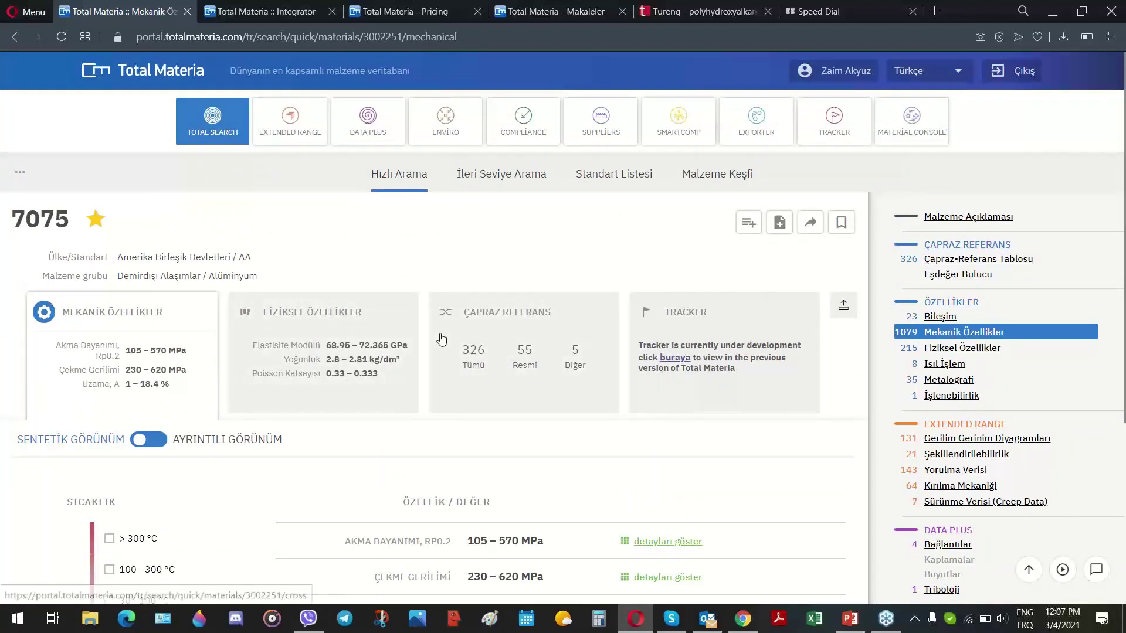
scroll(527, 363, "down", 1)
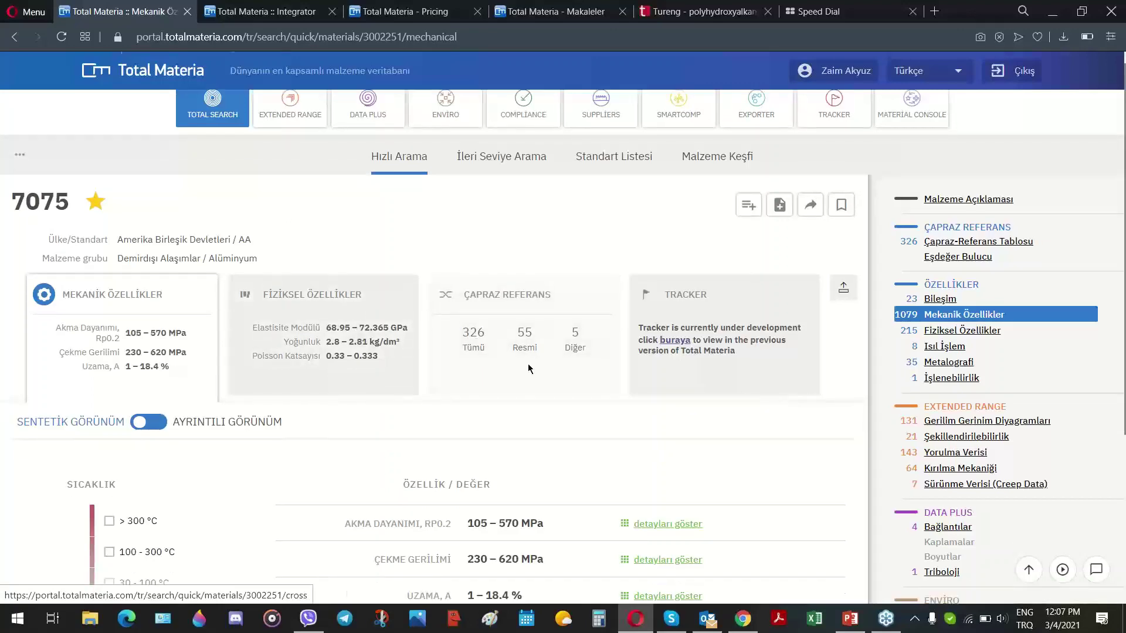
scroll(528, 368, "down", 4)
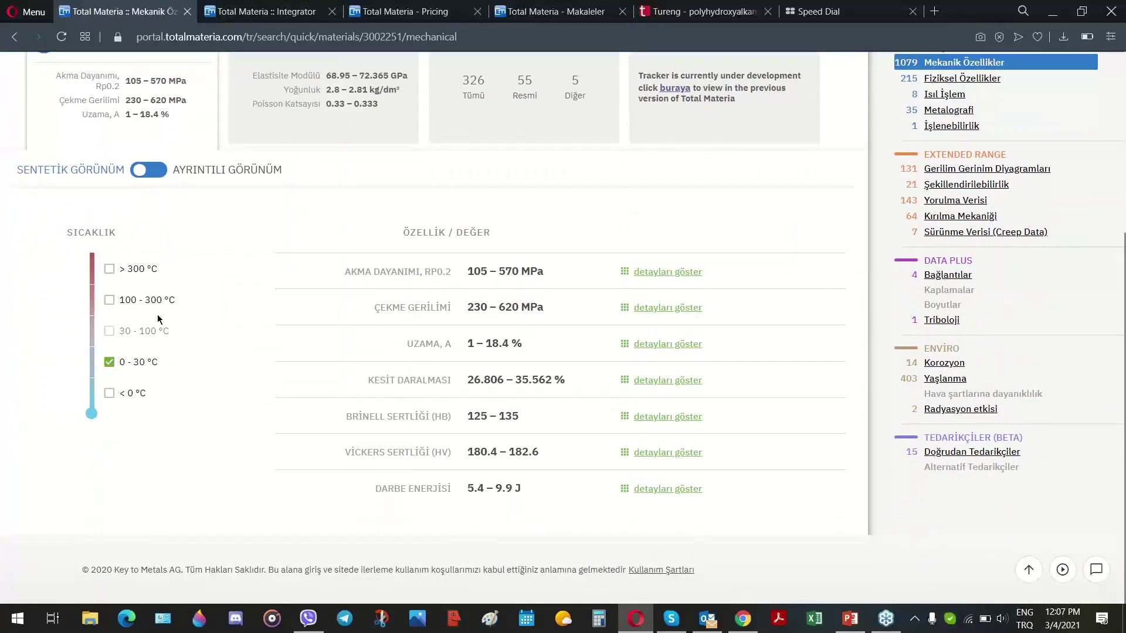
left_click(109, 300)
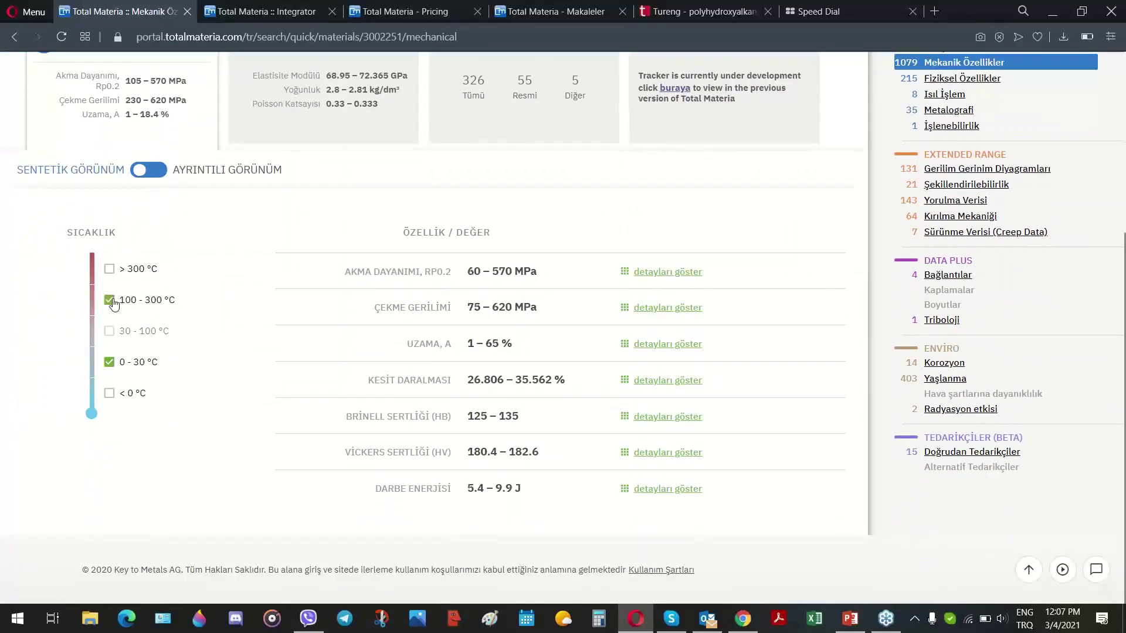
left_click(110, 270)
left_click(109, 275)
left_click(110, 302)
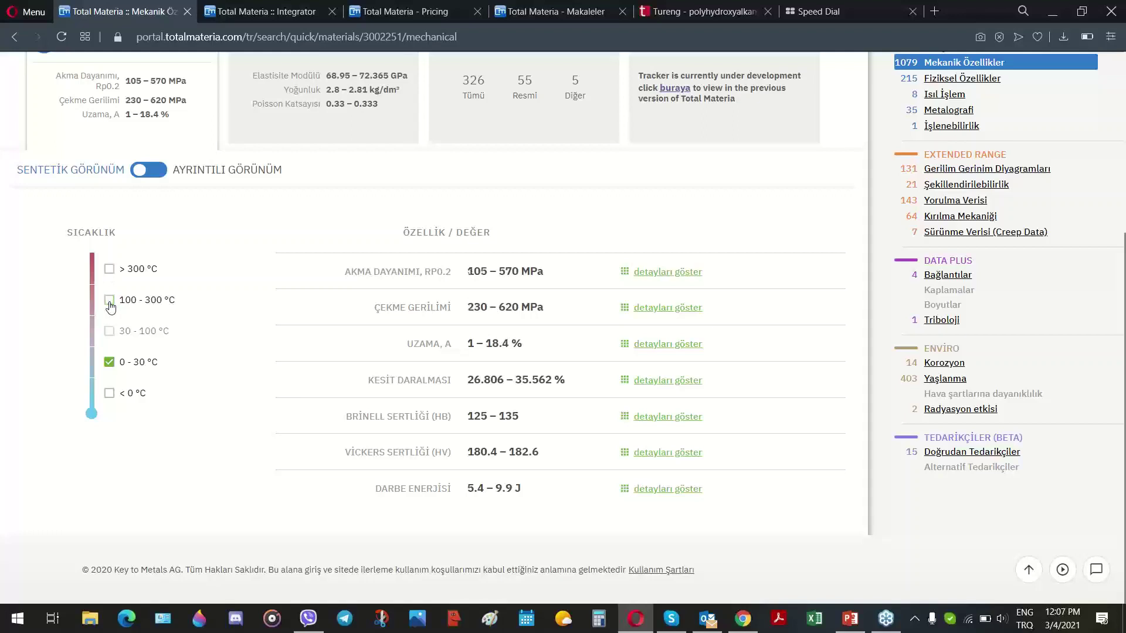
Switch the mechanical properties to the detailed view (Ayrıntılı Görünüm) and review the reference sources in the condition selector
left_click(153, 172)
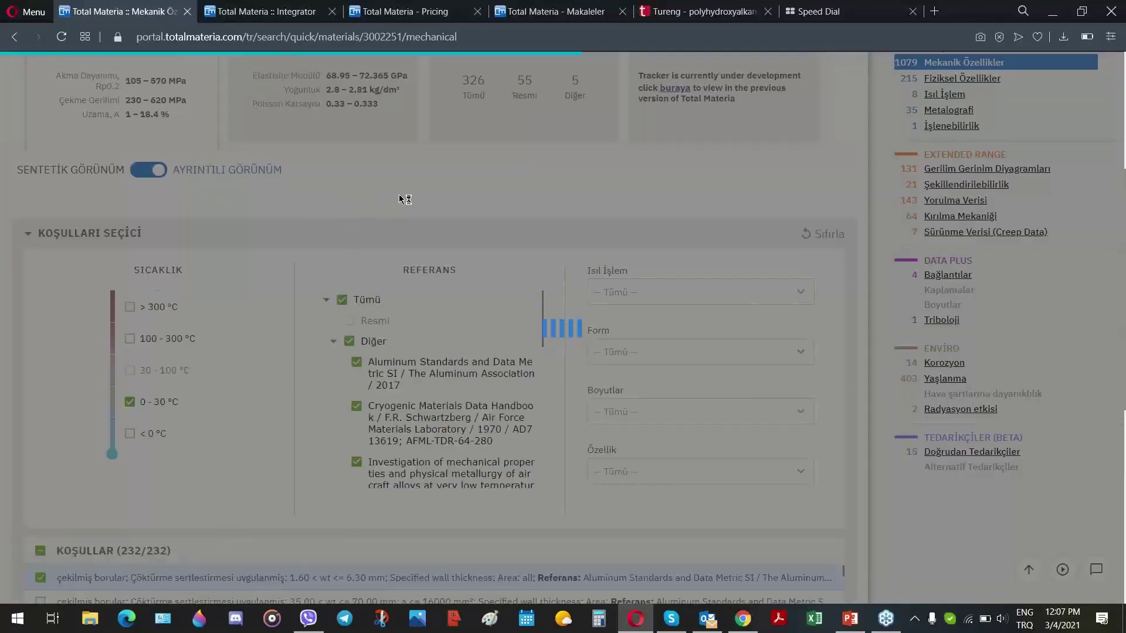
scroll(526, 234, "down", 1)
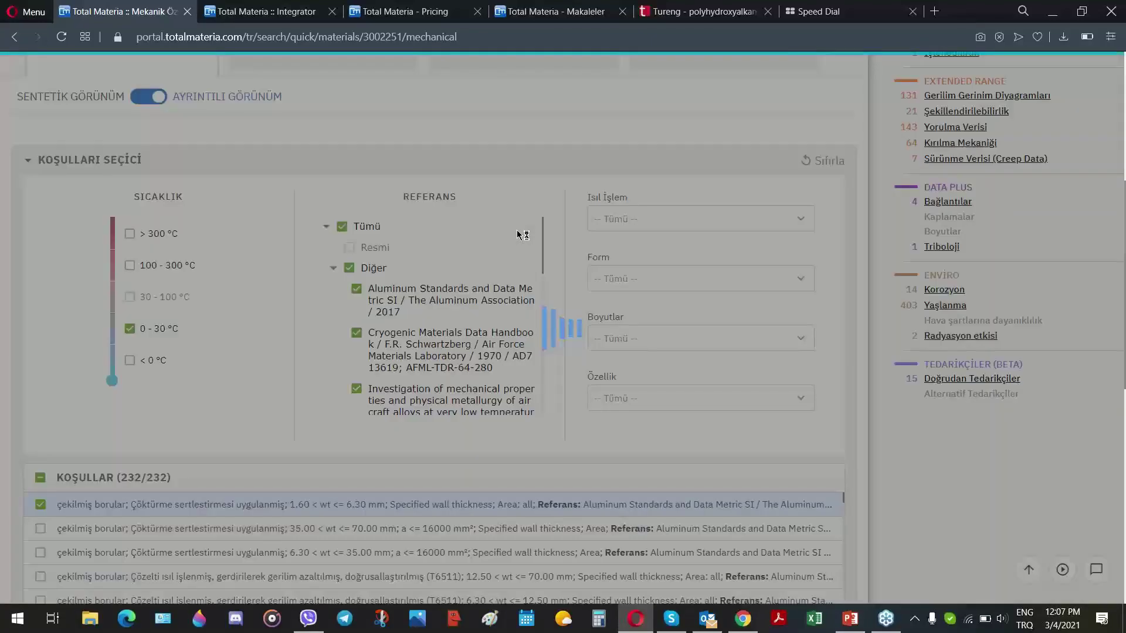
scroll(451, 315, "down", 3)
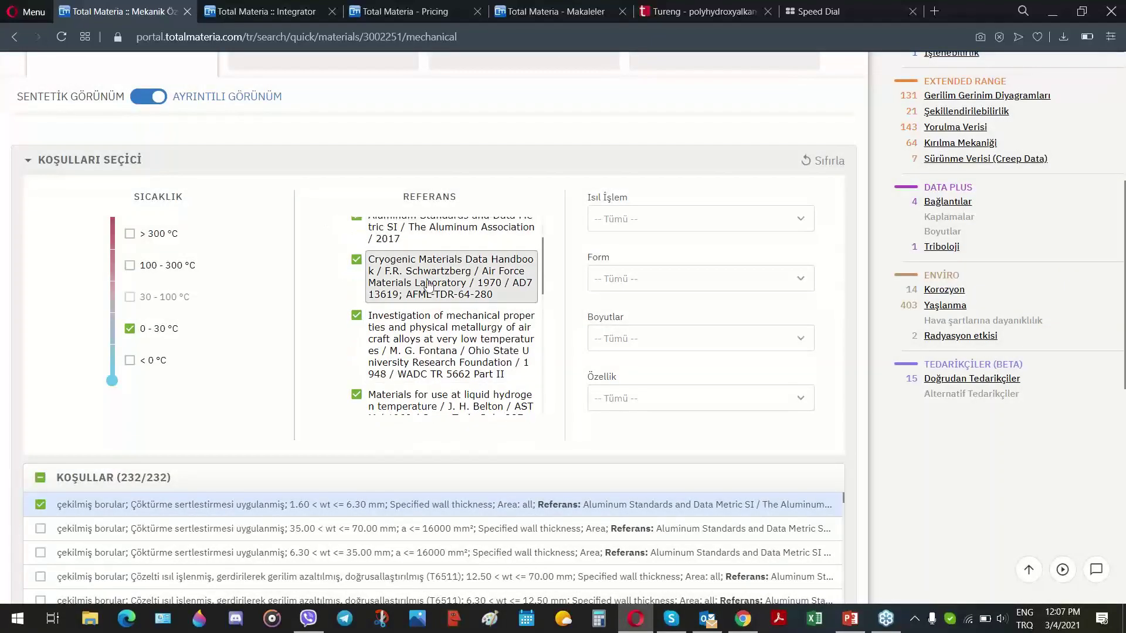
scroll(430, 286, "down", 1)
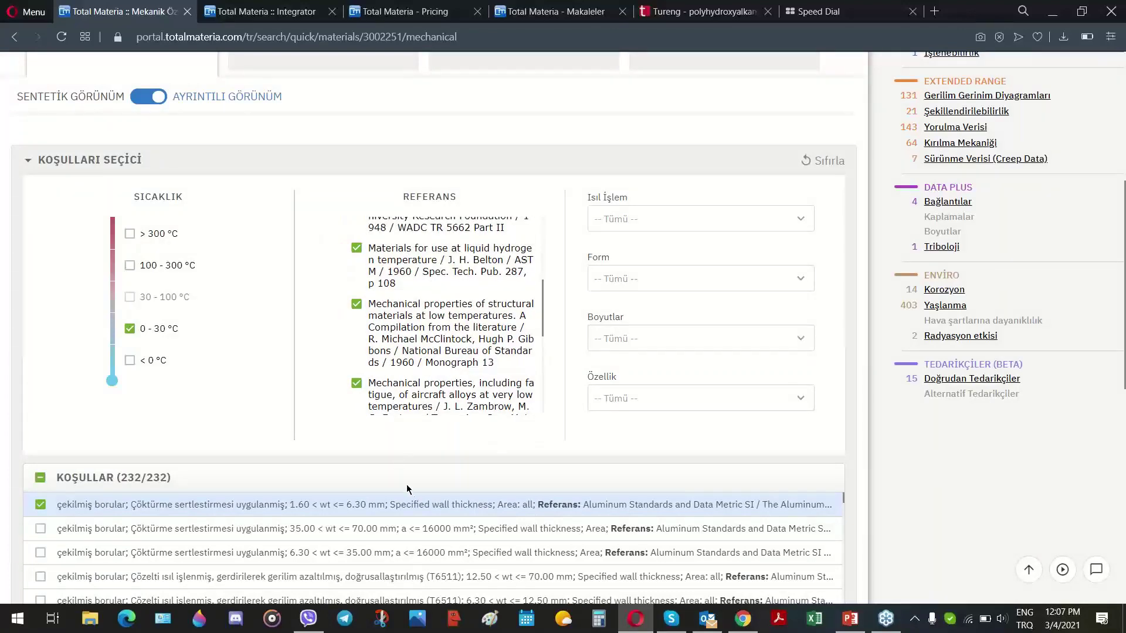
Add the drawn tube condition T6, T62 with 6.30 < wt <= 12.50 mm from the conditions list and review its property values
scroll(427, 493, "down", 1)
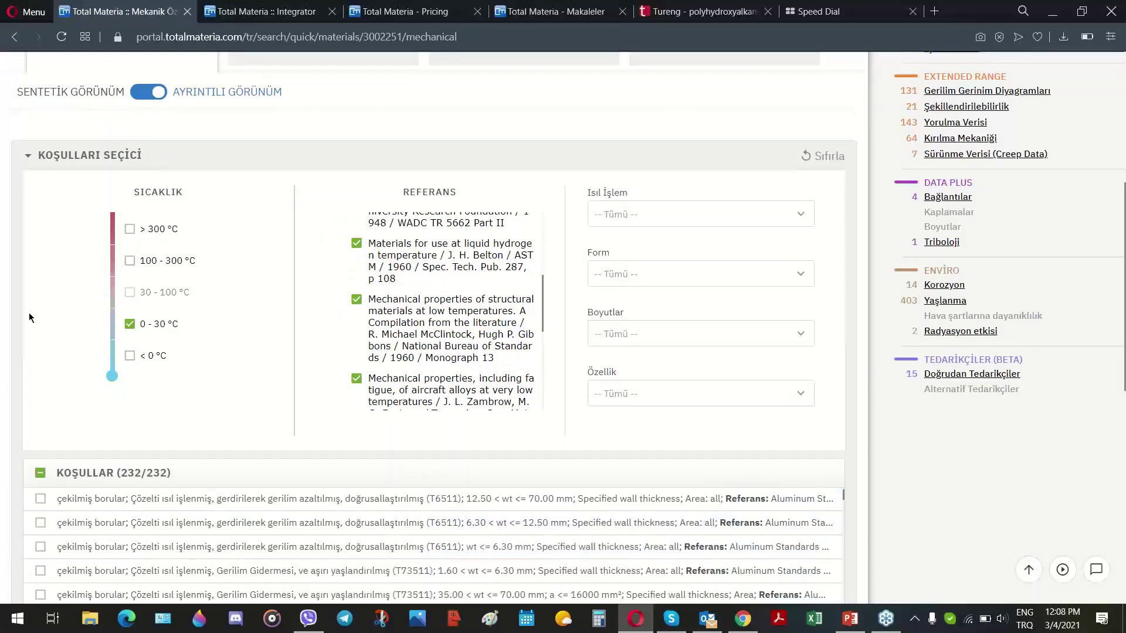
scroll(30, 313, "down", 3)
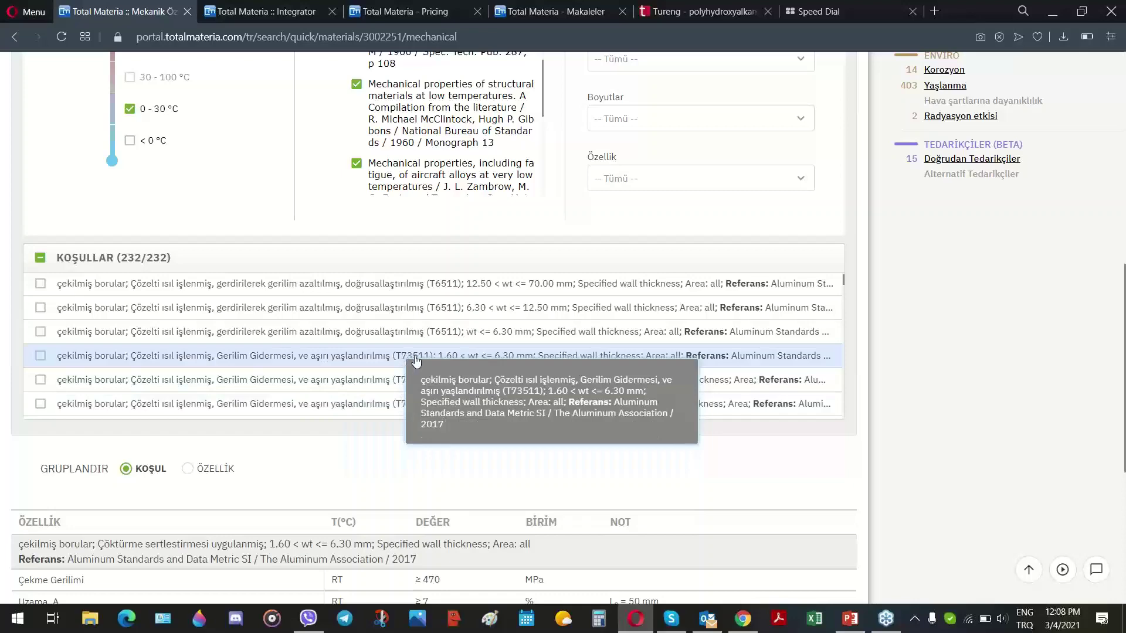
scroll(421, 360, "down", 3)
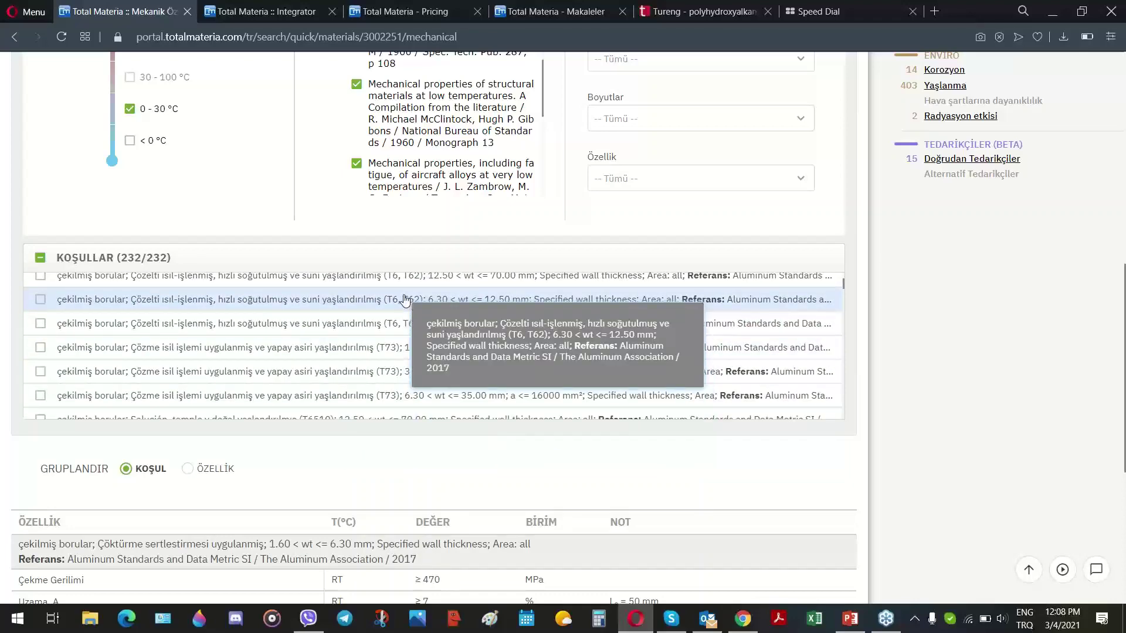
scroll(124, 231, "down", 3)
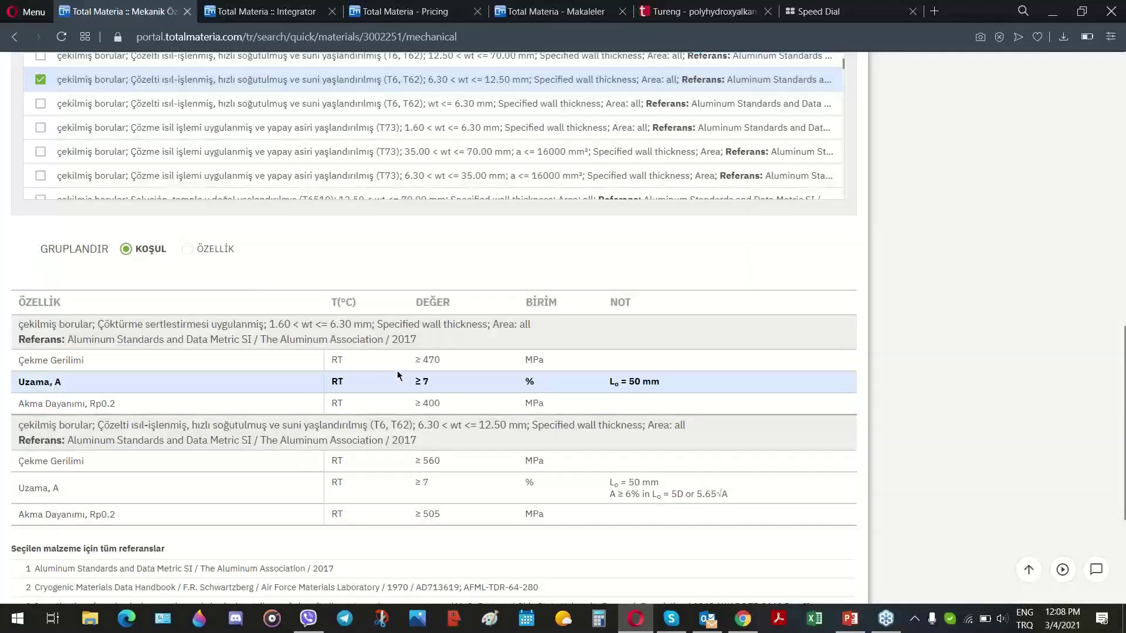
scroll(531, 414, "up", 1)
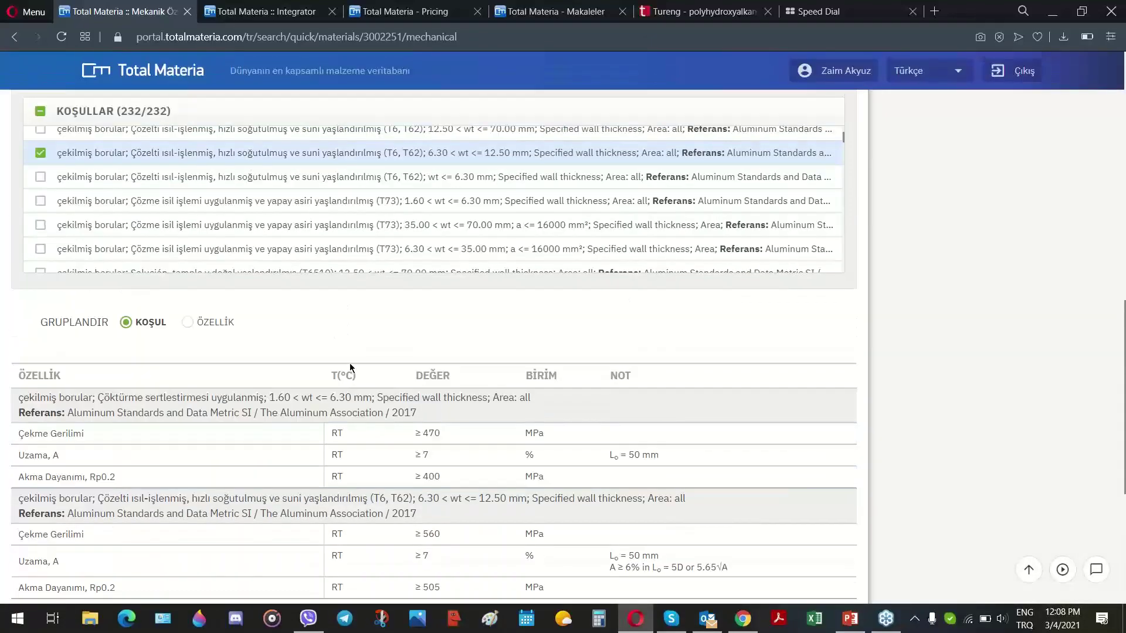
Group the detailed mechanical properties by ÖZELLİK and review the values and the references for the selected conditions
left_click(187, 323)
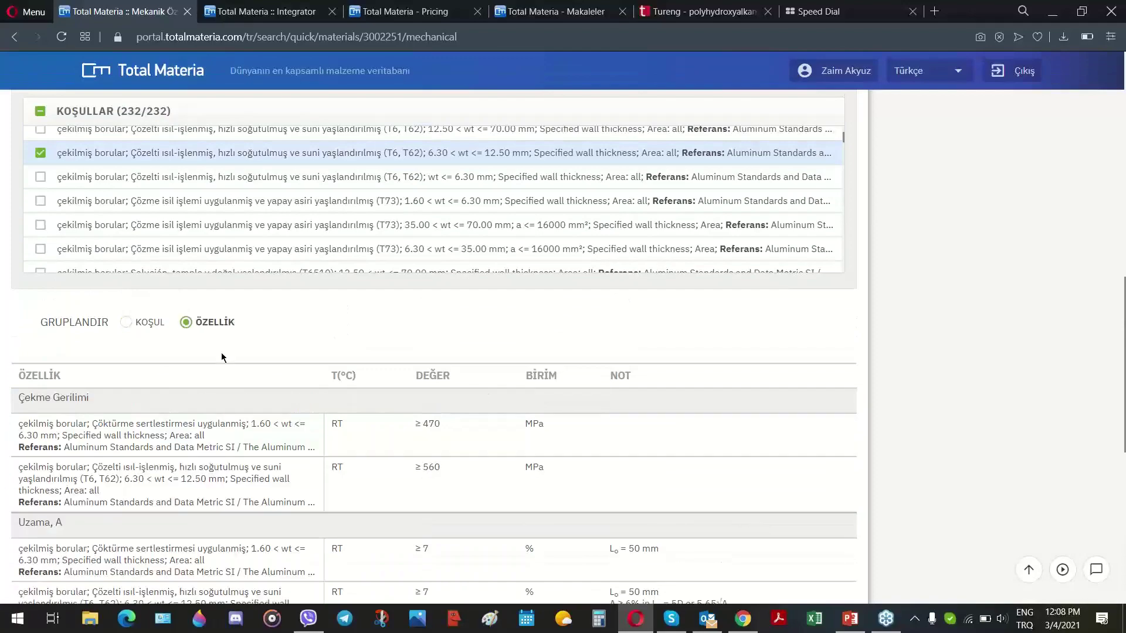
scroll(528, 399, "down", 6)
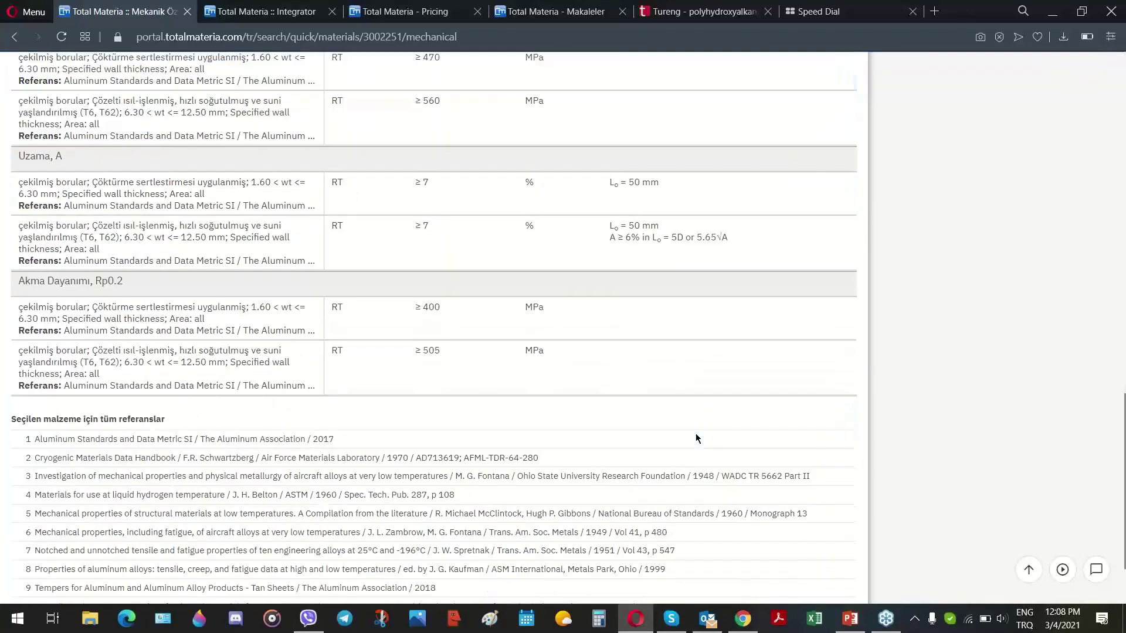
scroll(909, 462, "up", 5)
scroll(909, 462, "up", 5)
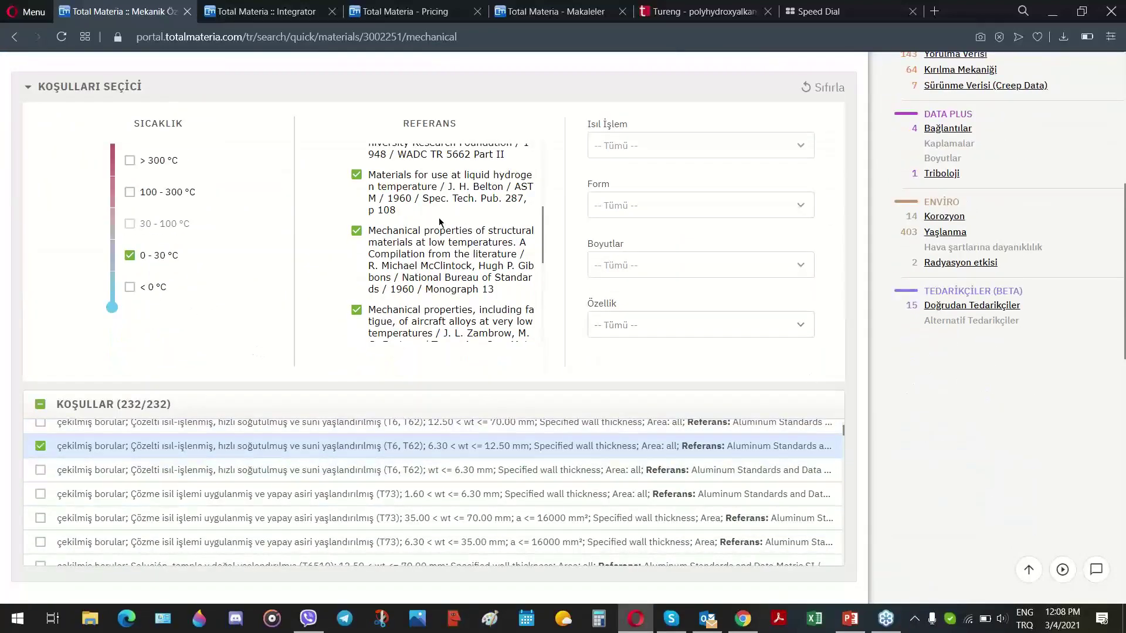
scroll(345, 167, "up", 3)
scroll(1010, 484, "up", 7)
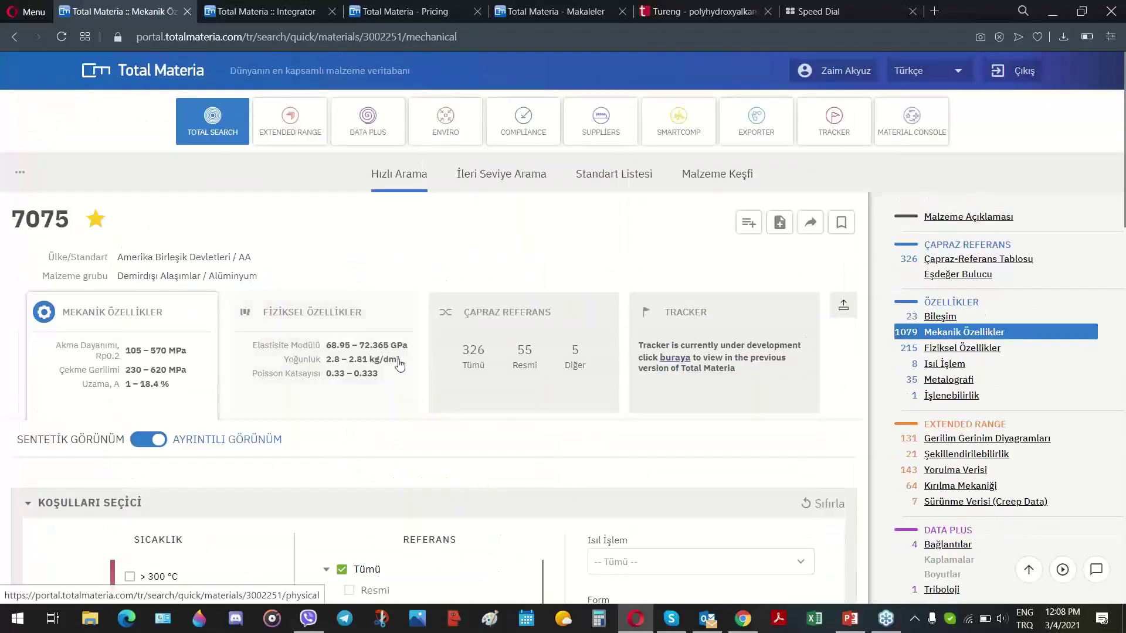
Clear all references in the condition selector and select only "Materials for use at liquid hydrogen temperature" (ASTM, 1960)
scroll(857, 379, "down", 5)
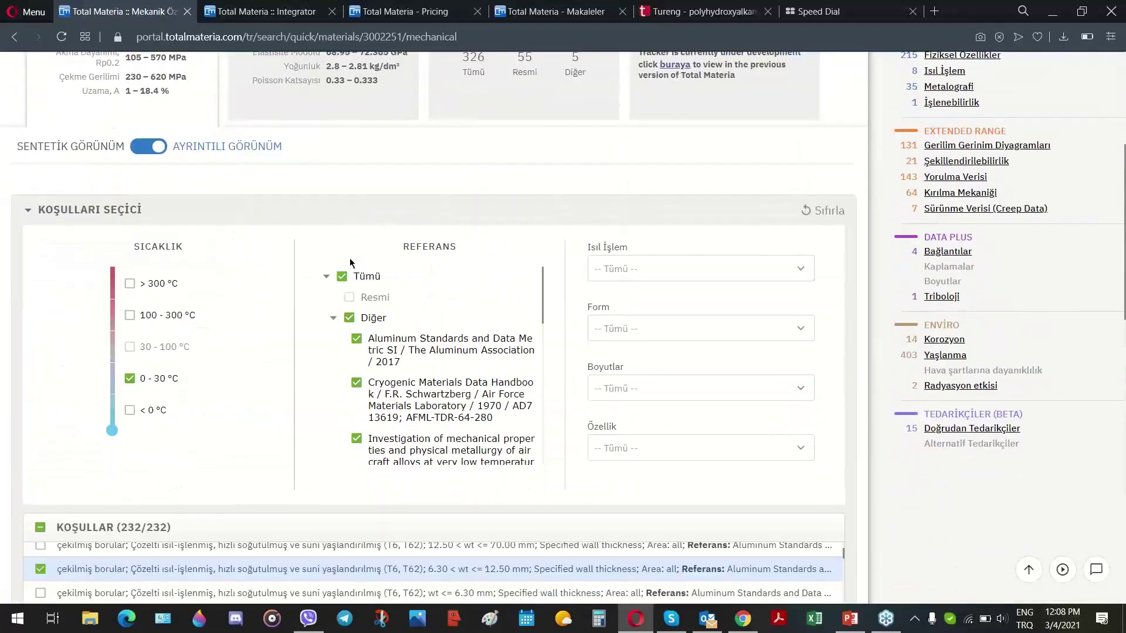
left_click(343, 282)
scroll(384, 369, "down", 3)
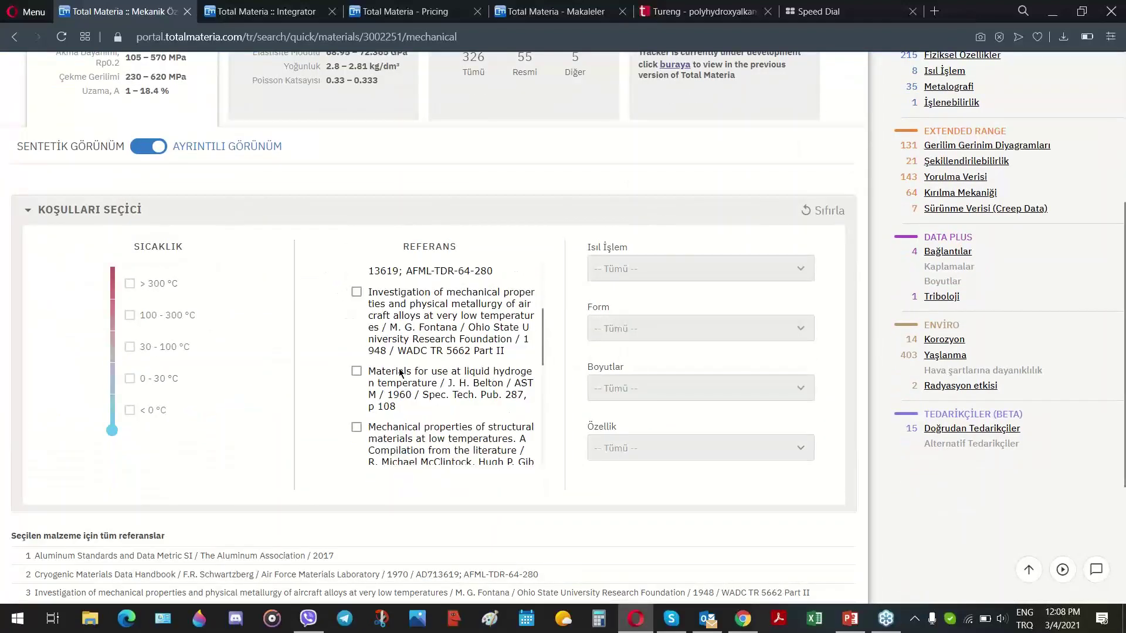
left_click(359, 372)
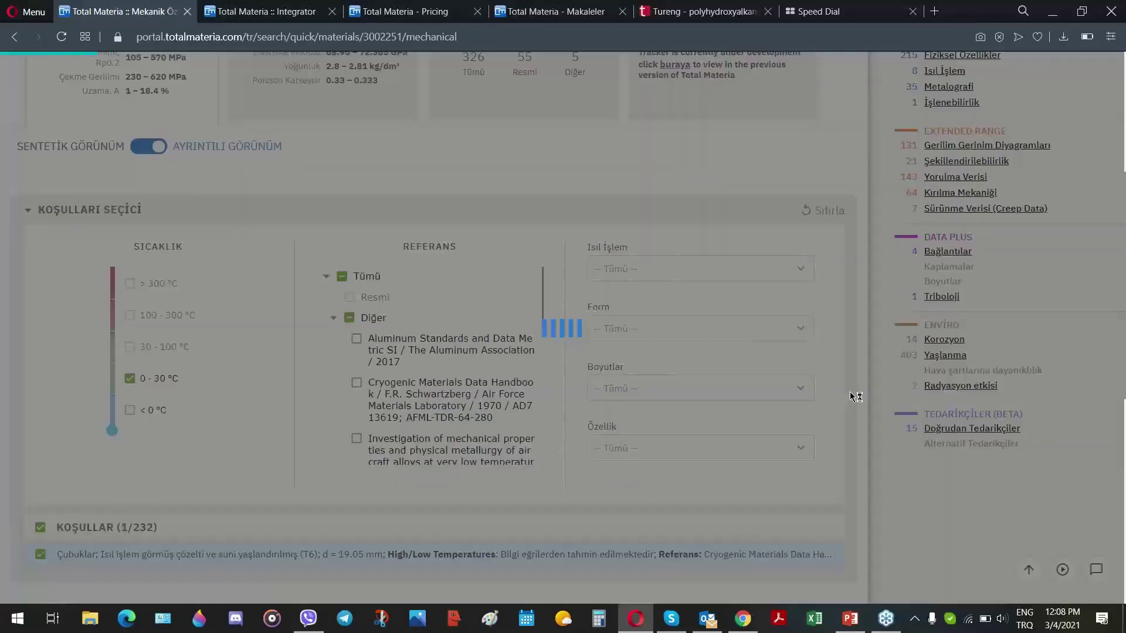
Group the property values by KOŞUL and open the diagram for Kesit Daralması
scroll(872, 383, "down", 2)
scroll(886, 381, "down", 3)
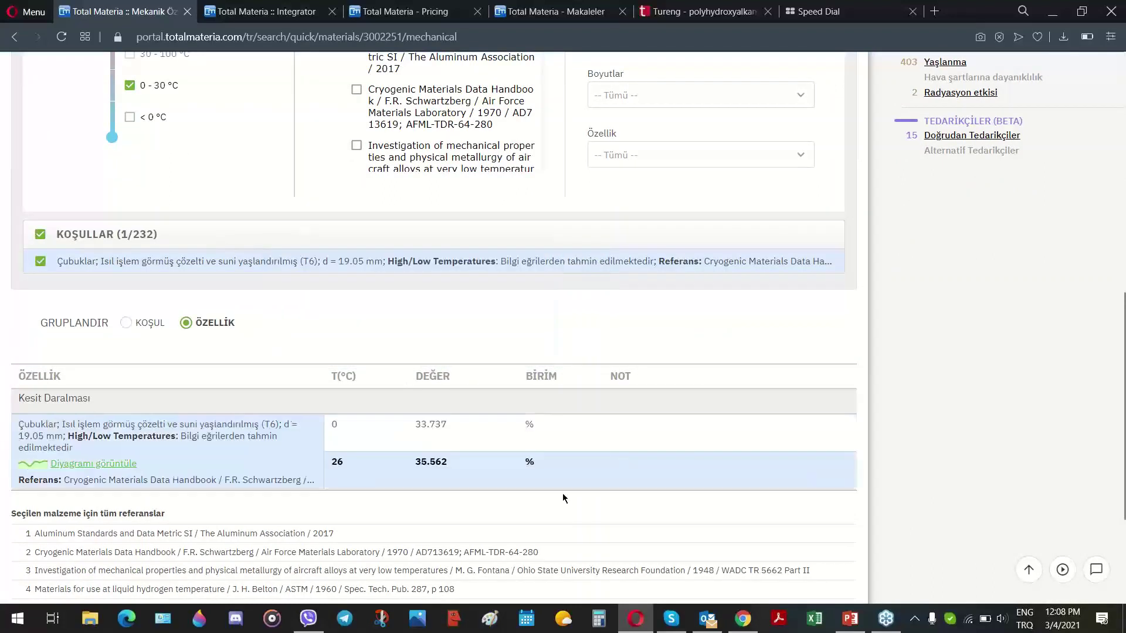
left_click(132, 324)
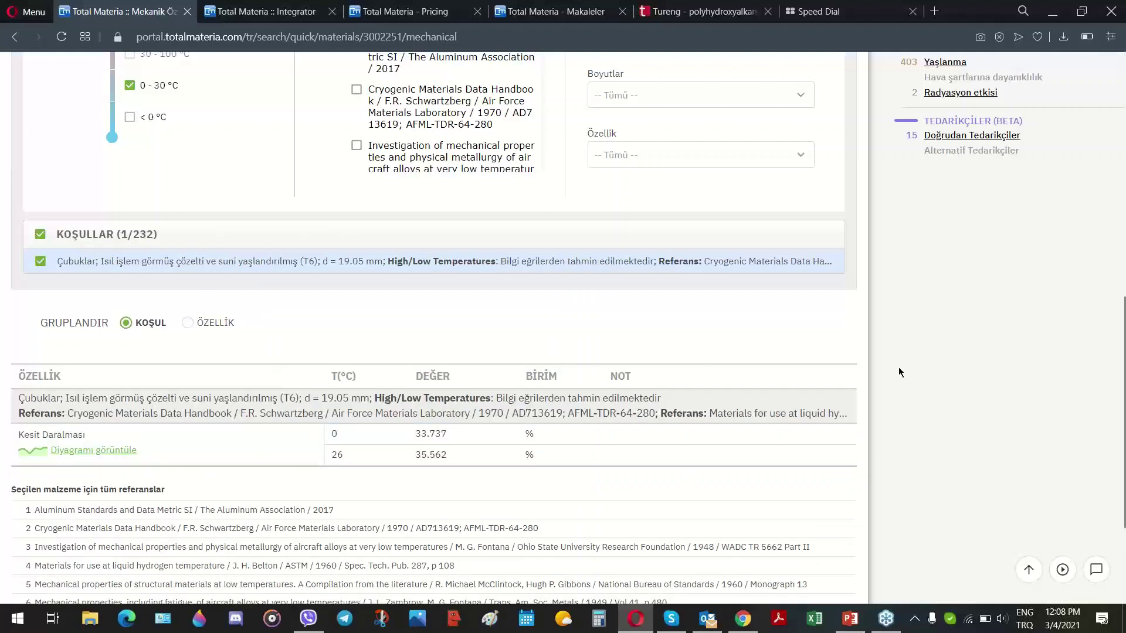
left_click(128, 454)
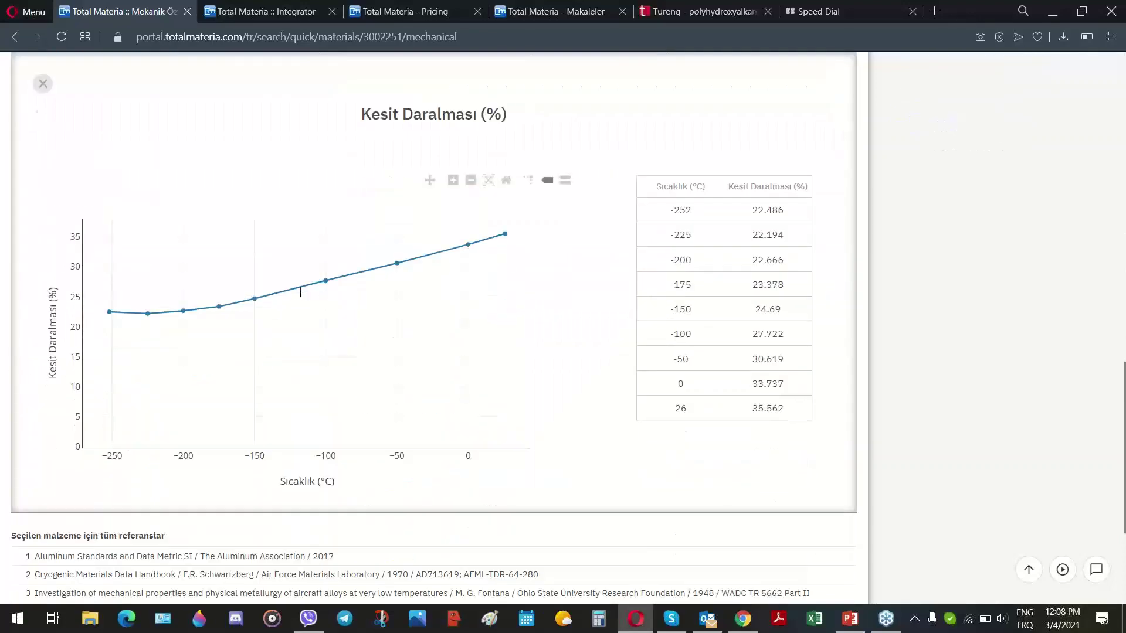
Zoom into the Kesit Daralması curve around -150 °C and restore the full diagram range
left_click_drag(219, 268, 306, 362)
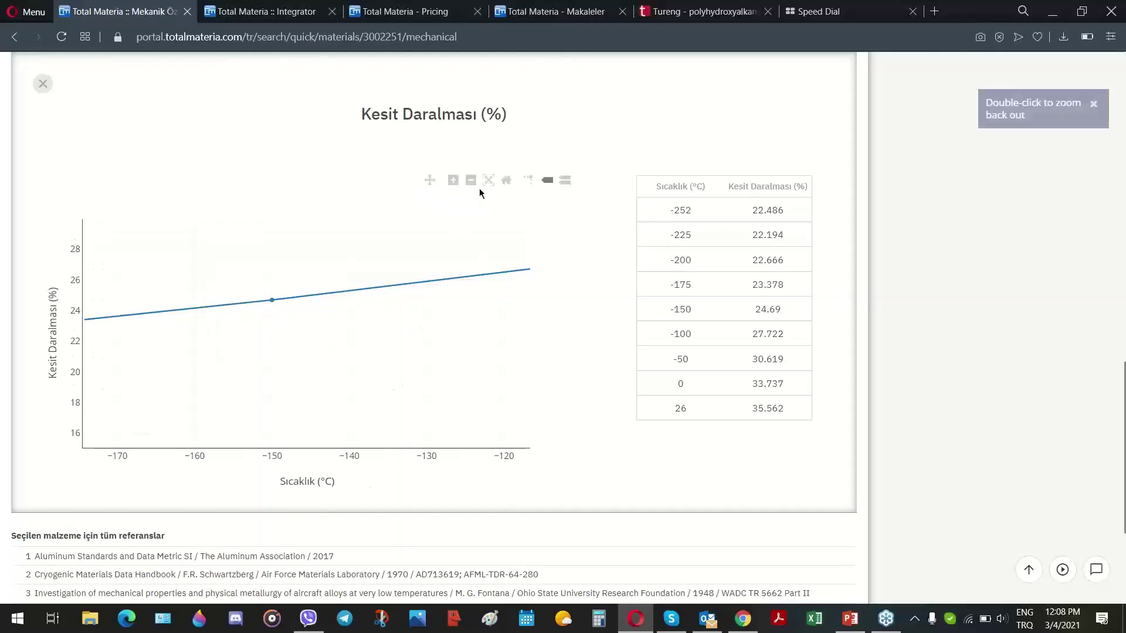
left_click(486, 187)
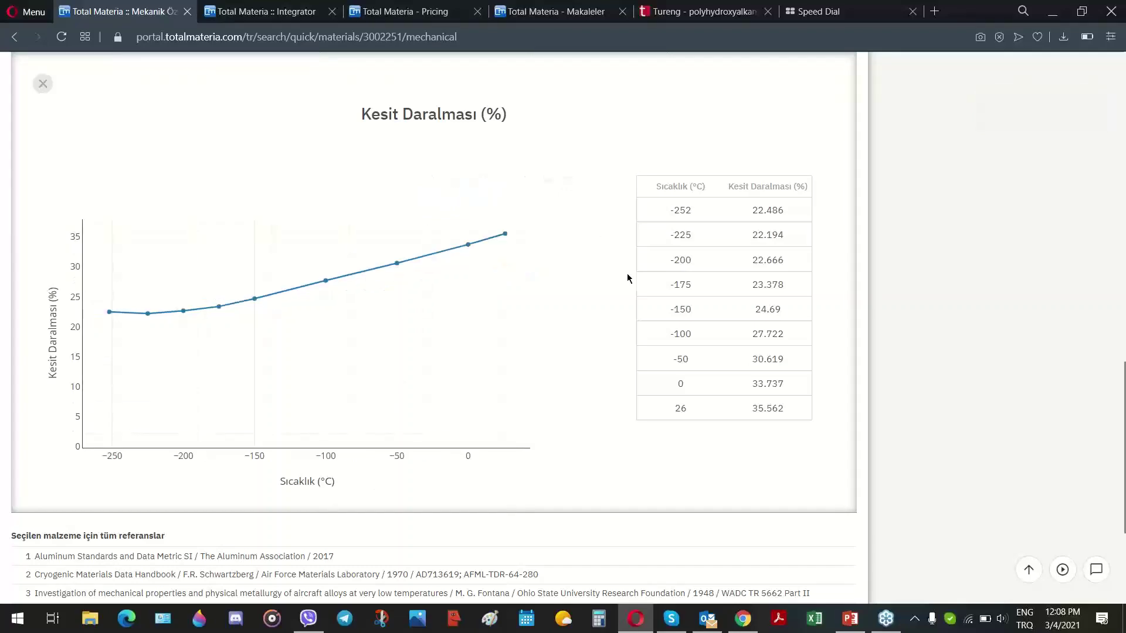
key("Escape")
Add the 7075 page's Özellikler and Diyagramlar data to the report
scroll(850, 384, "up", 10)
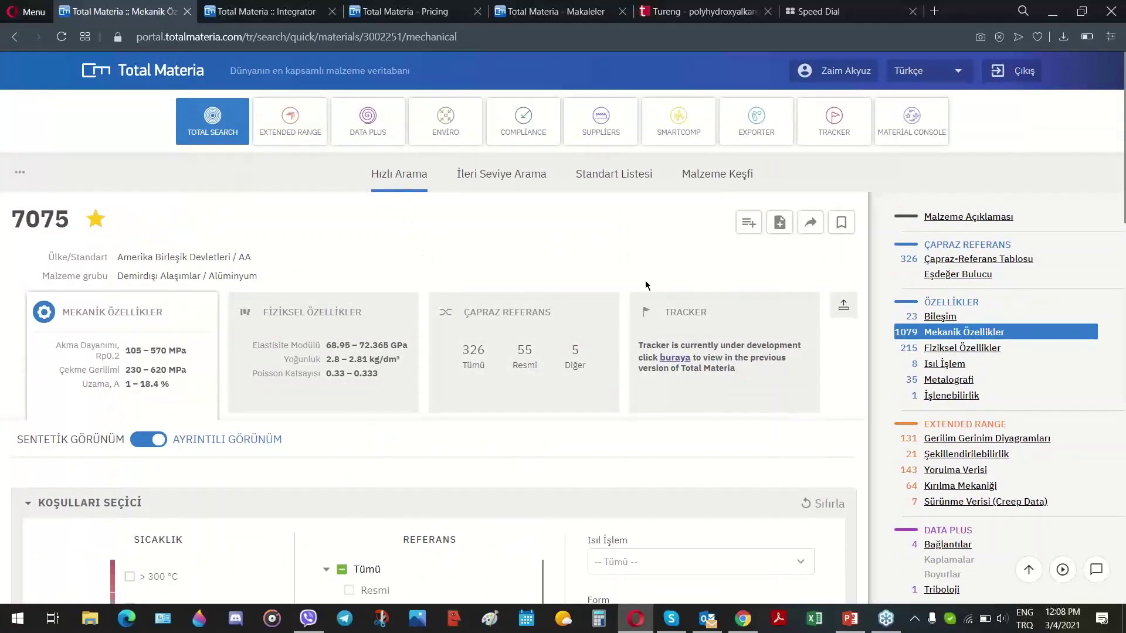
scroll(873, 274, "down", 5)
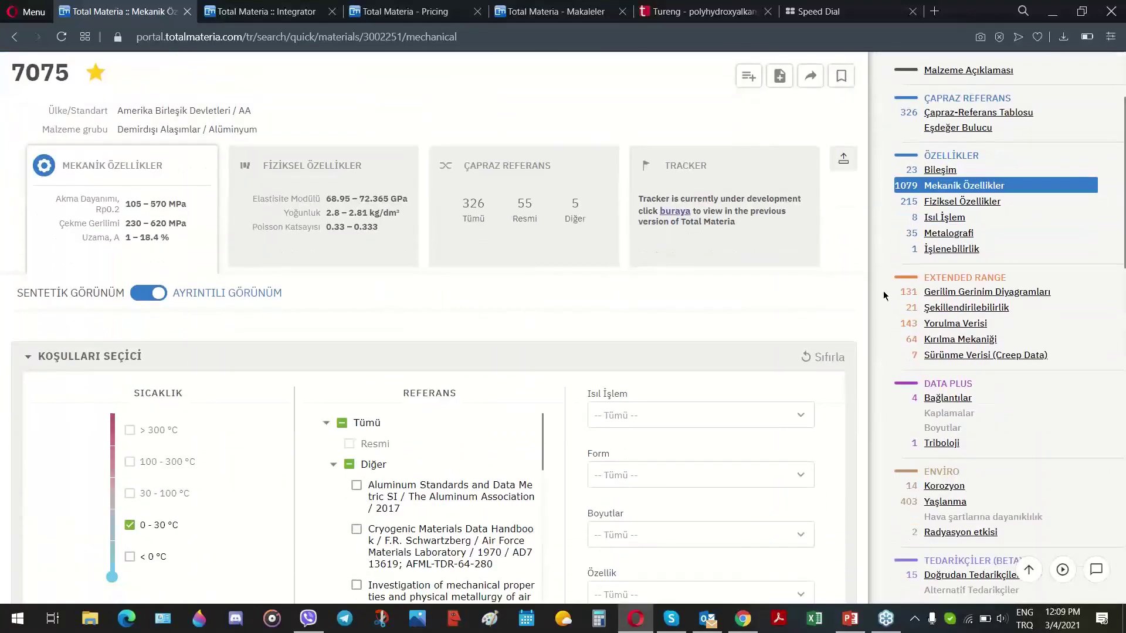
scroll(874, 287, "up", 3)
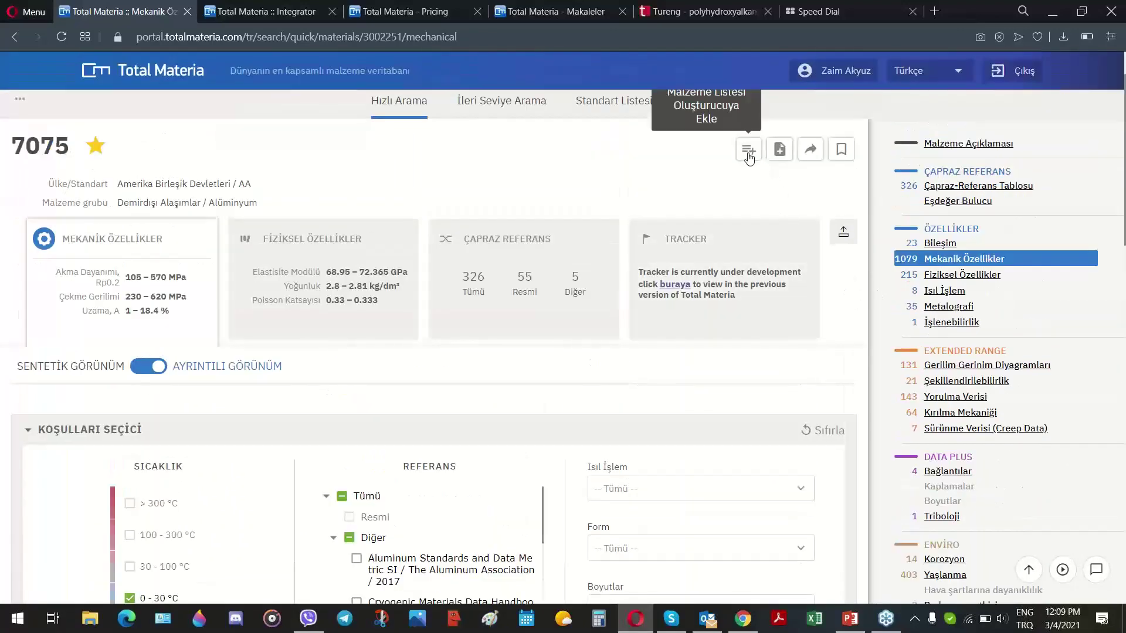
scroll(721, 176, "up", 2)
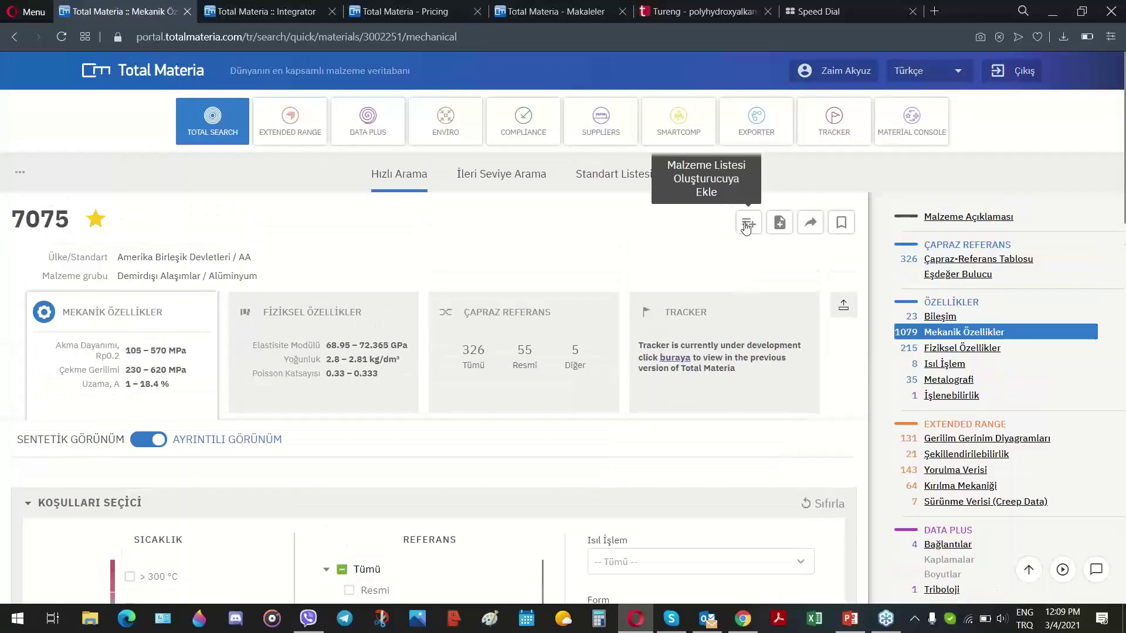
left_click(779, 223)
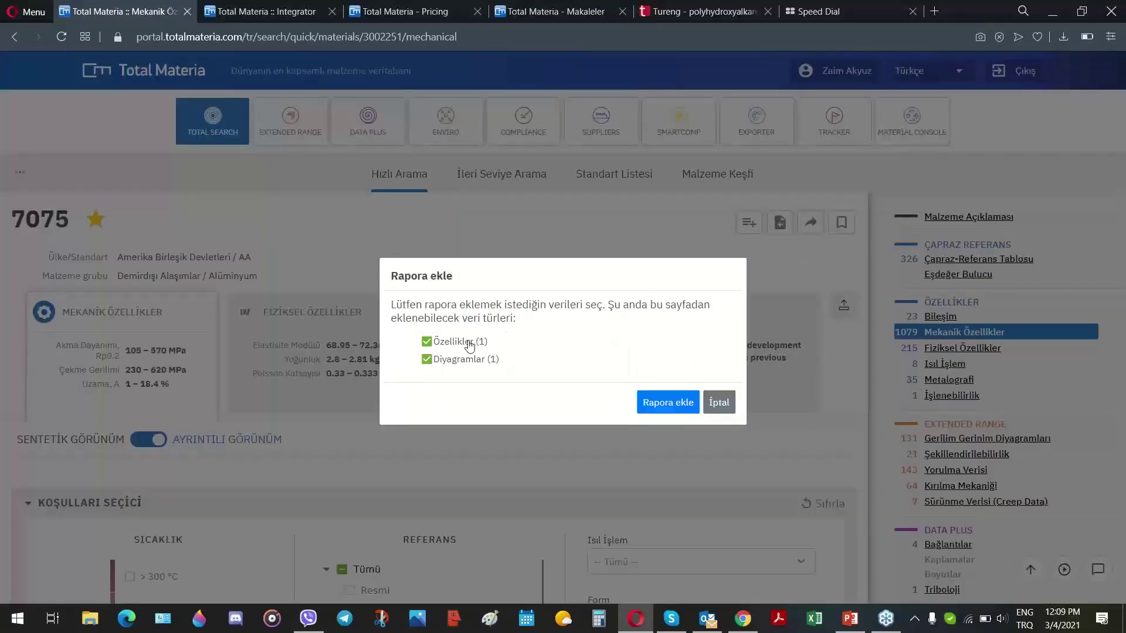
left_click(655, 406)
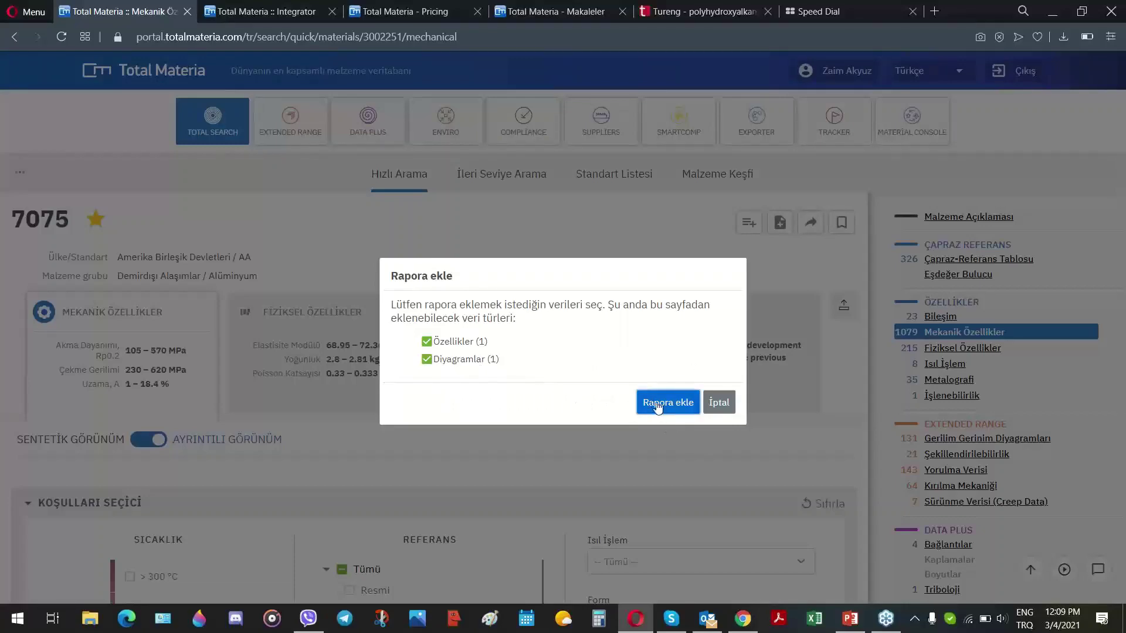
left_click(657, 406)
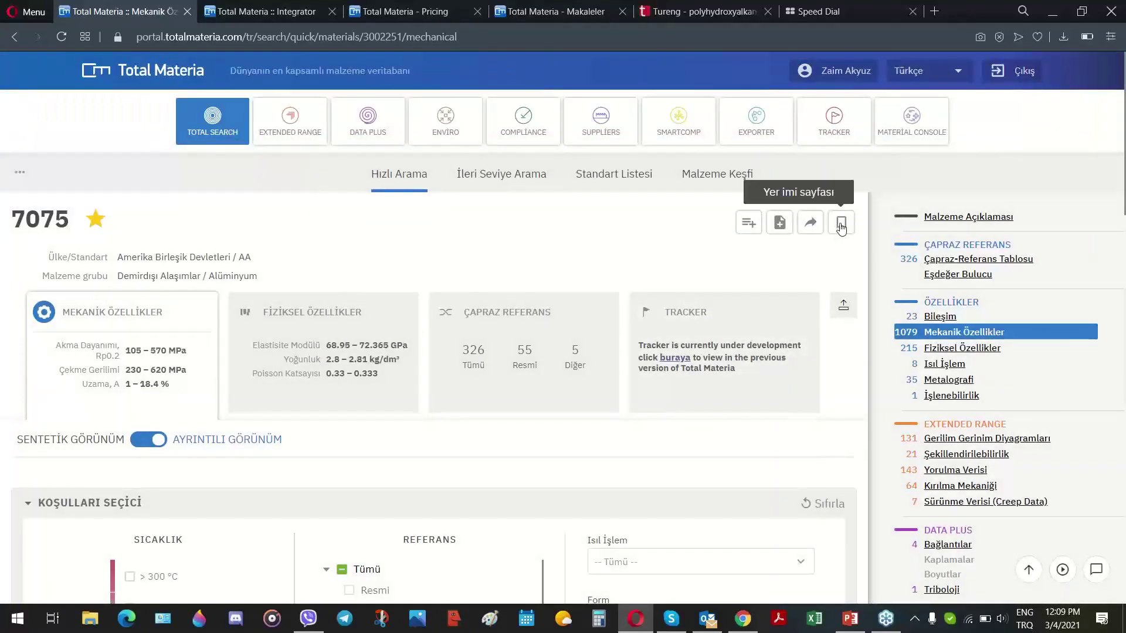
Check the selected condition and bookmark the 7075 mechanical properties page with the description "Bahsettigim malzeme bu!"
scroll(857, 417, "down", 6)
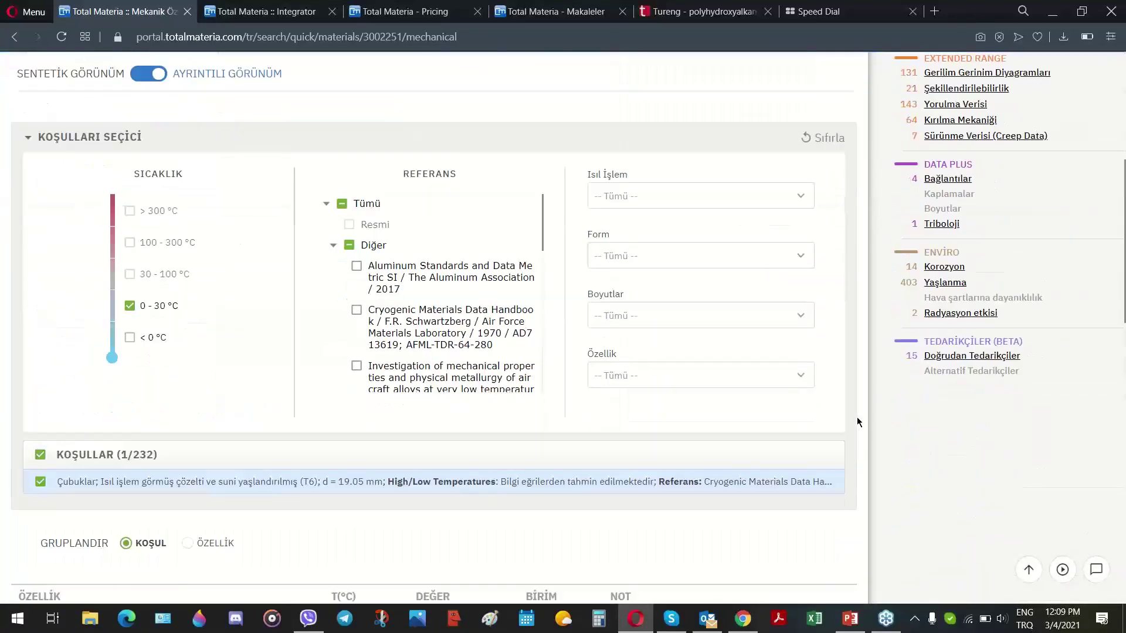
scroll(898, 440, "down", 3)
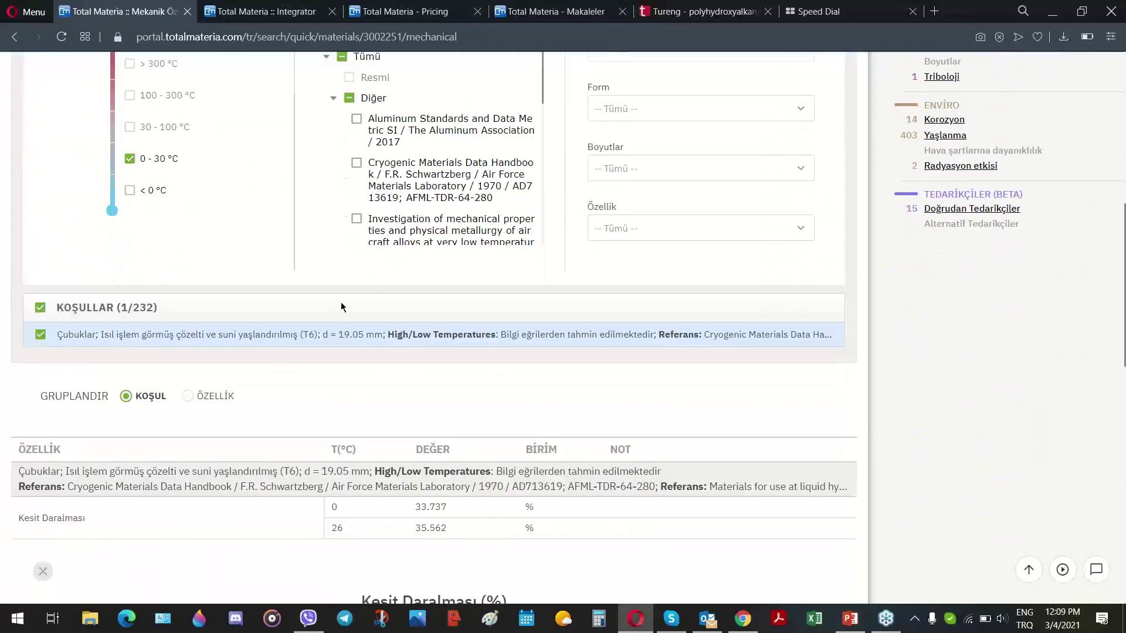
scroll(888, 368, "down", 1)
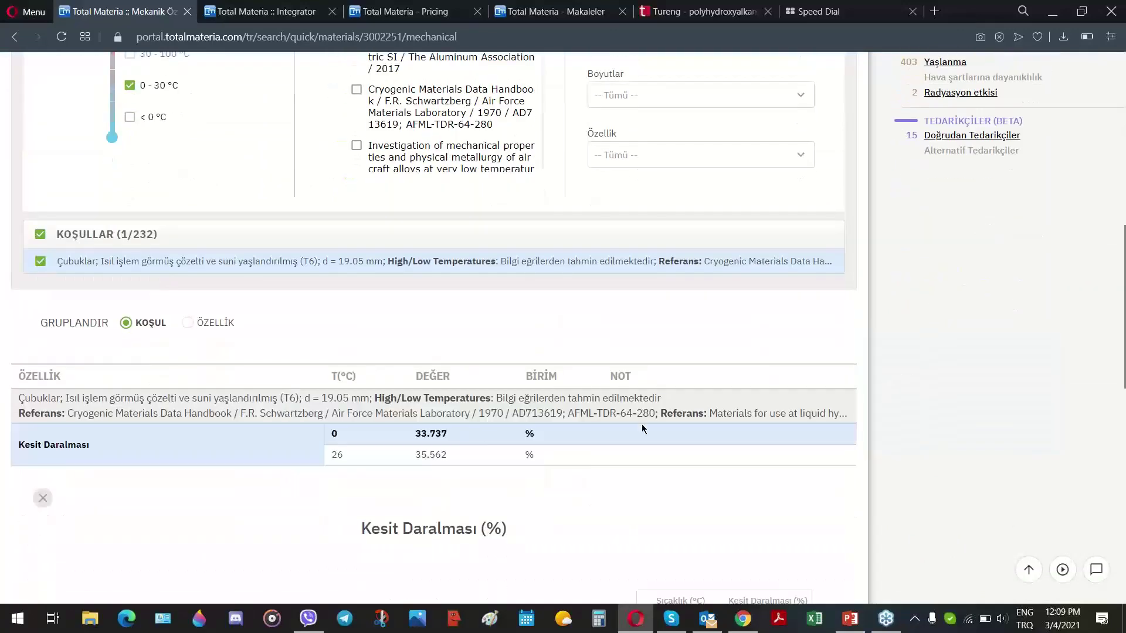
scroll(922, 456, "up", 8)
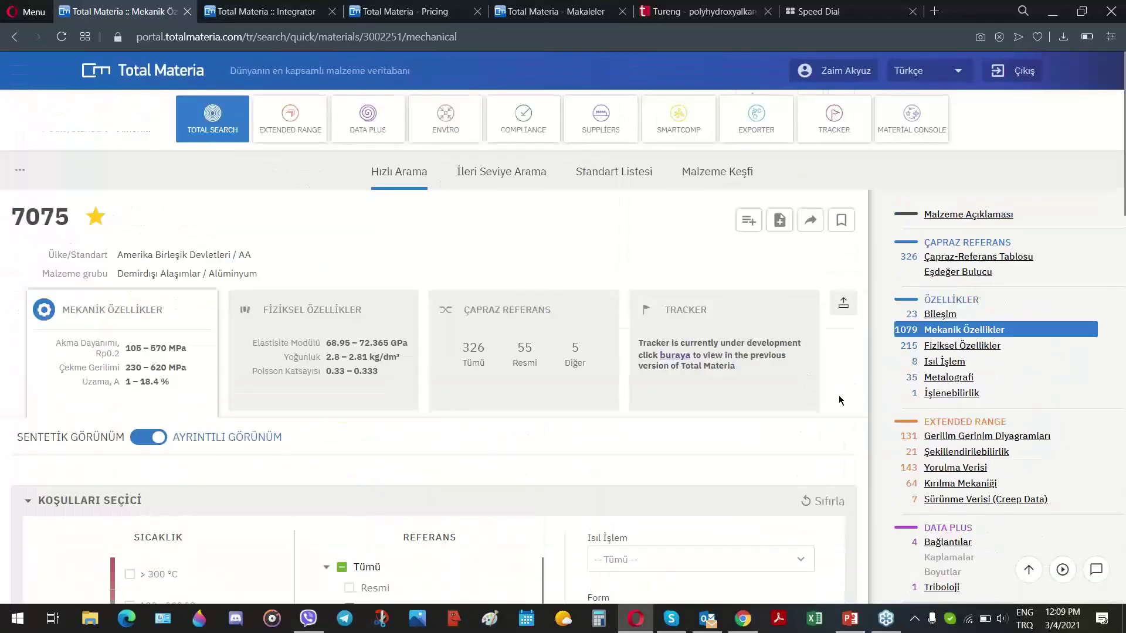
left_click(842, 233)
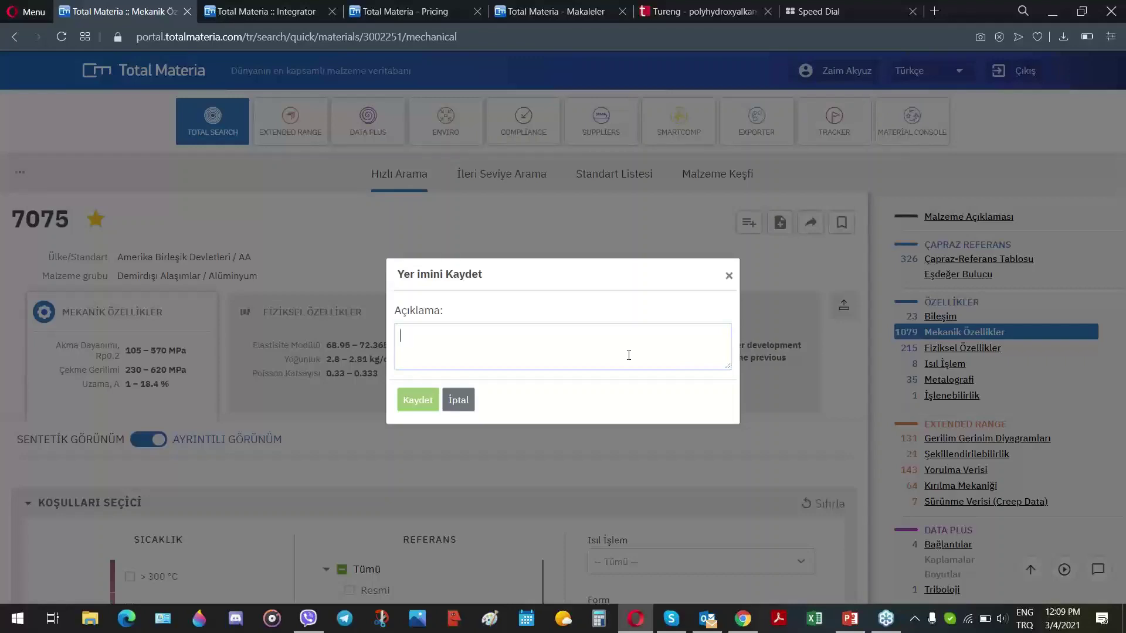
type("Ba")
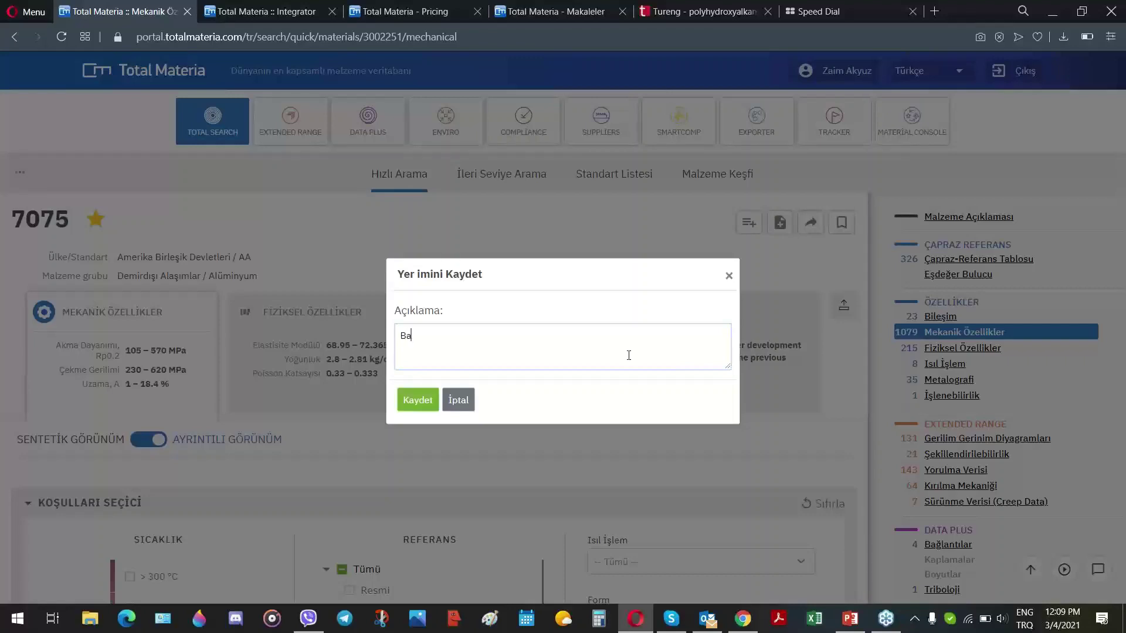
type("hsettigim malzeme ")
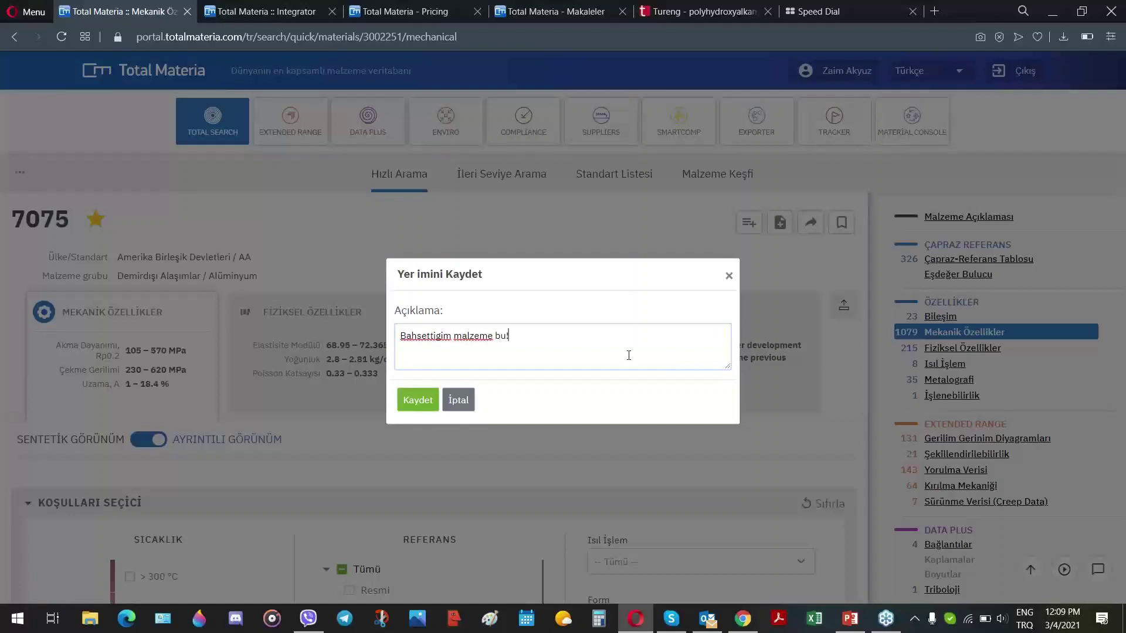
type("bu!")
left_click(403, 403)
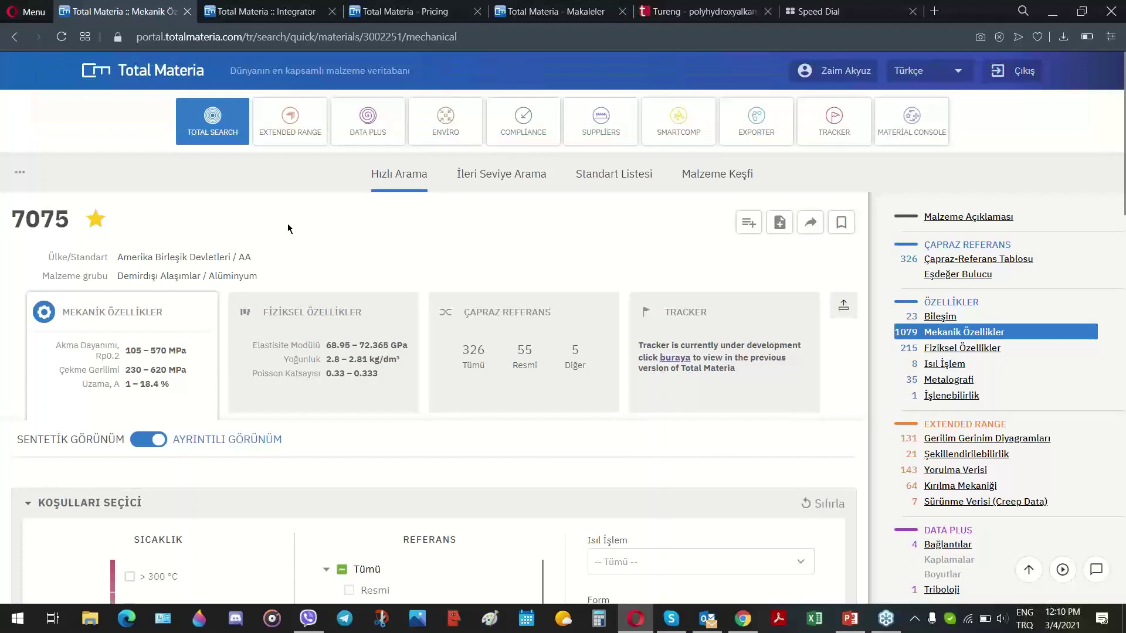
Open the saved bookmarks (Yer imleri) in Benim Konsolum of the Material Console
left_click(931, 154)
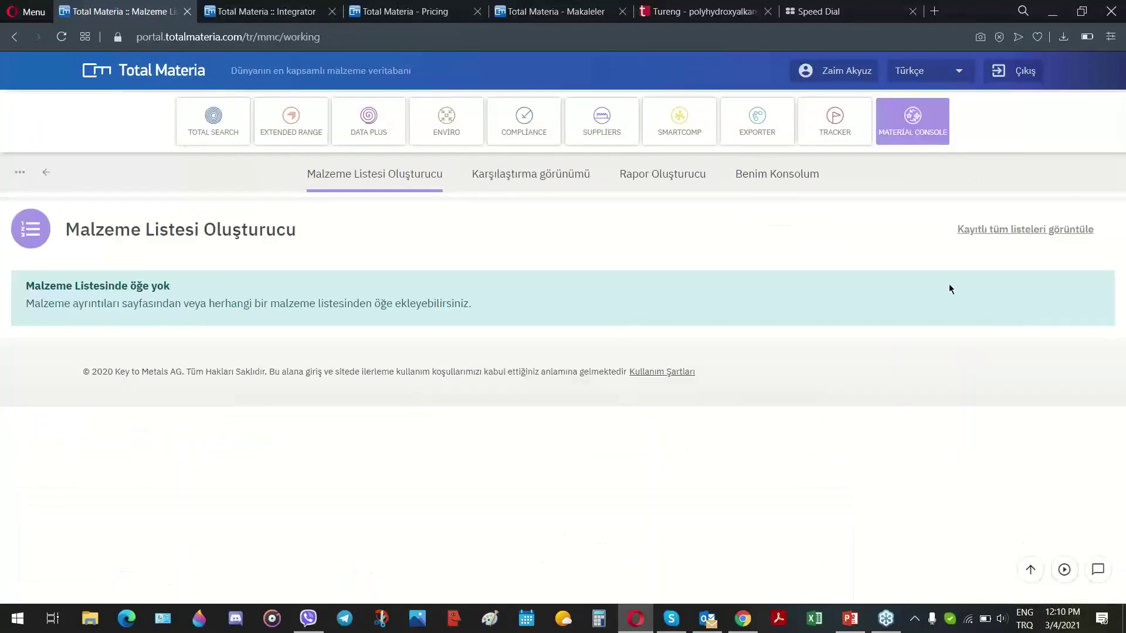
left_click(768, 174)
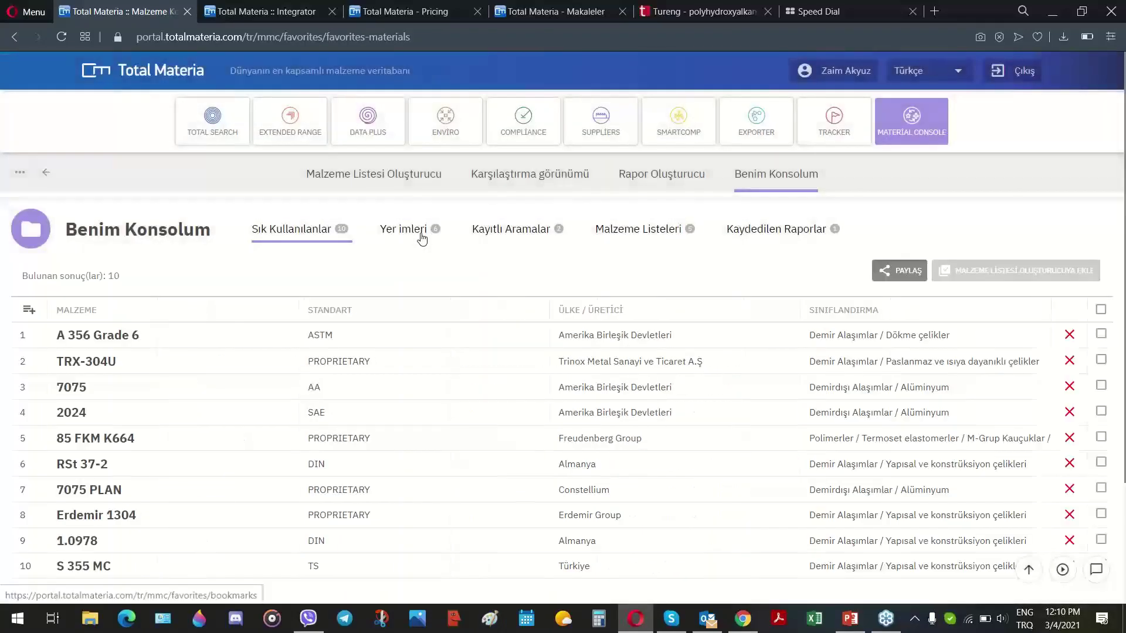
left_click(421, 235)
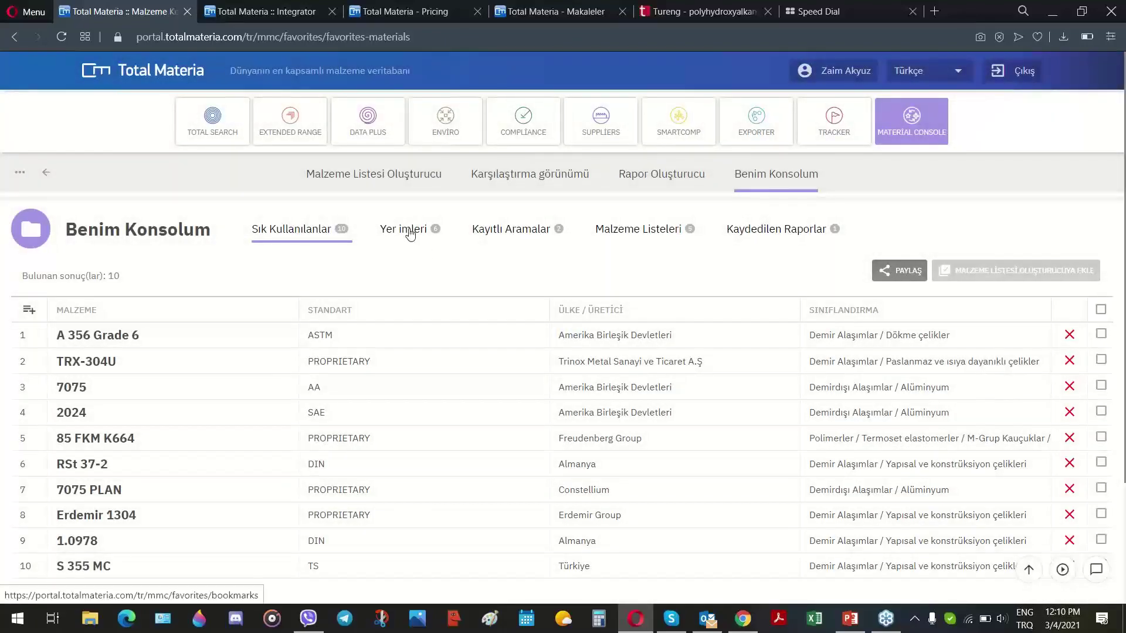
left_click(413, 239)
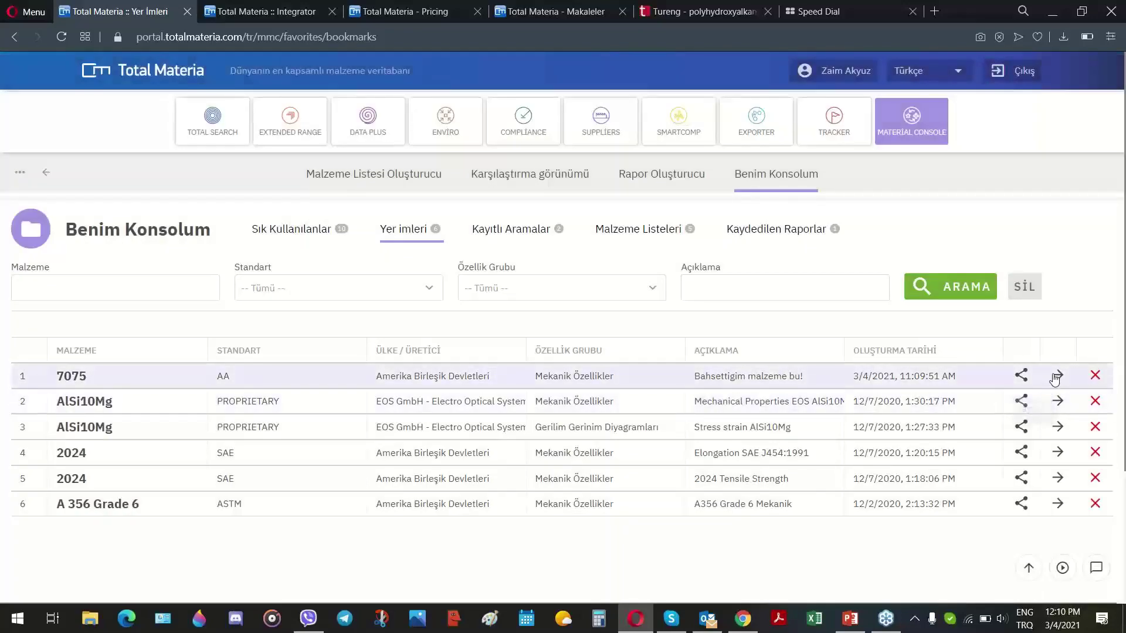
Open the 7075 bookmark "Bahsettigim malzeme bu!", review its diagram and condition selection, and return to the bookmarks list
left_click(1057, 375)
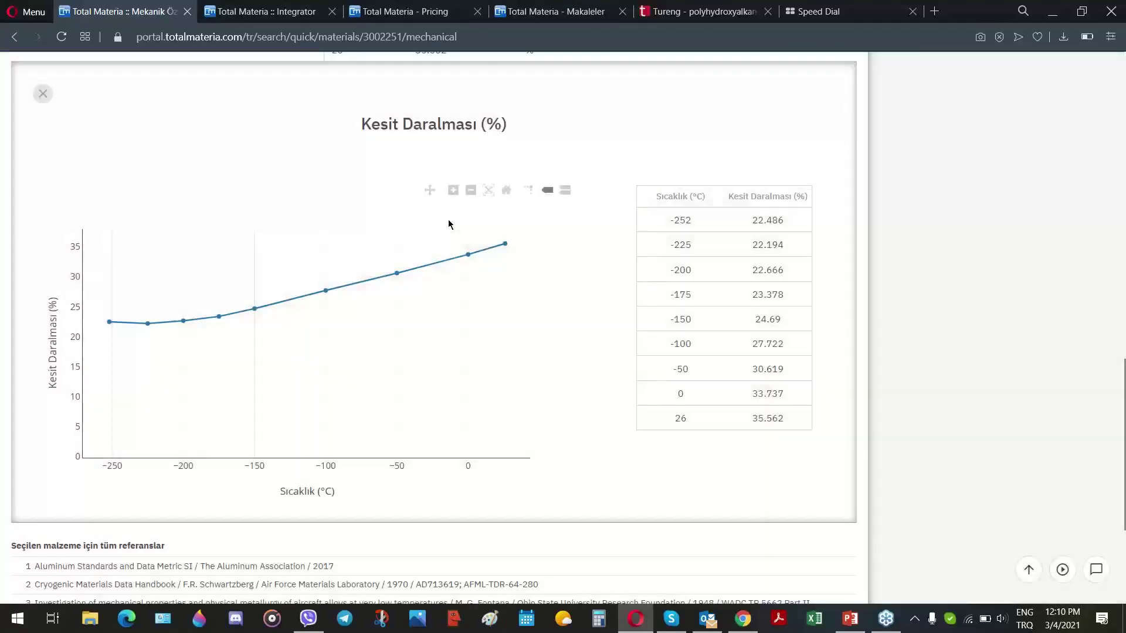
mouse_move(418, 293)
scroll(562, 317, "up", 12)
scroll(687, 328, "up", 3)
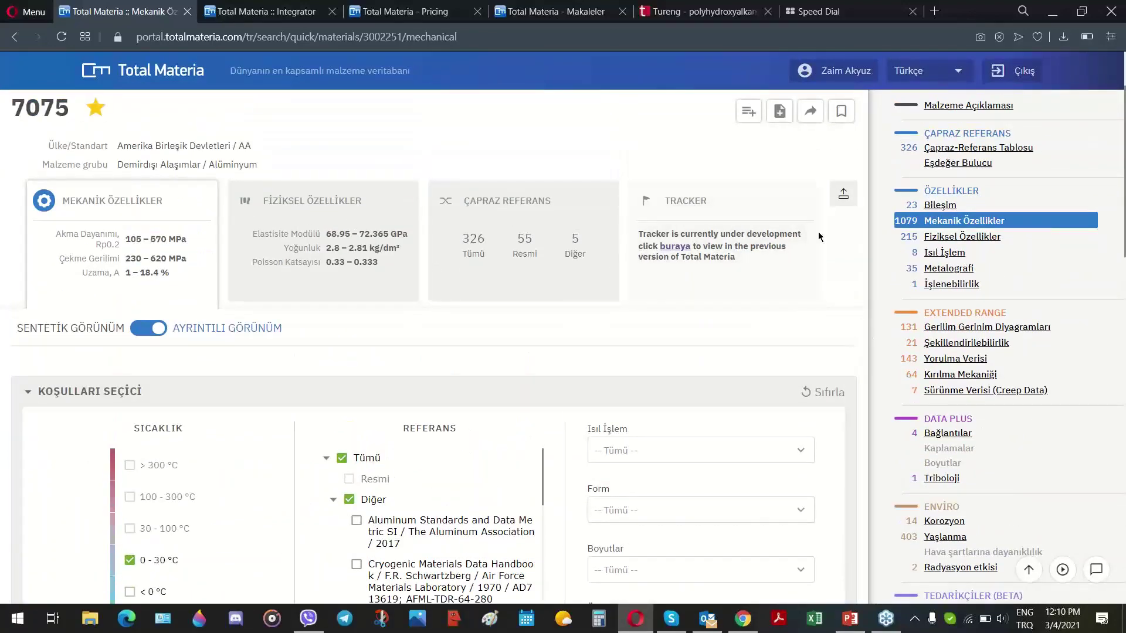
scroll(821, 246, "up", 2)
scroll(815, 245, "up", 1)
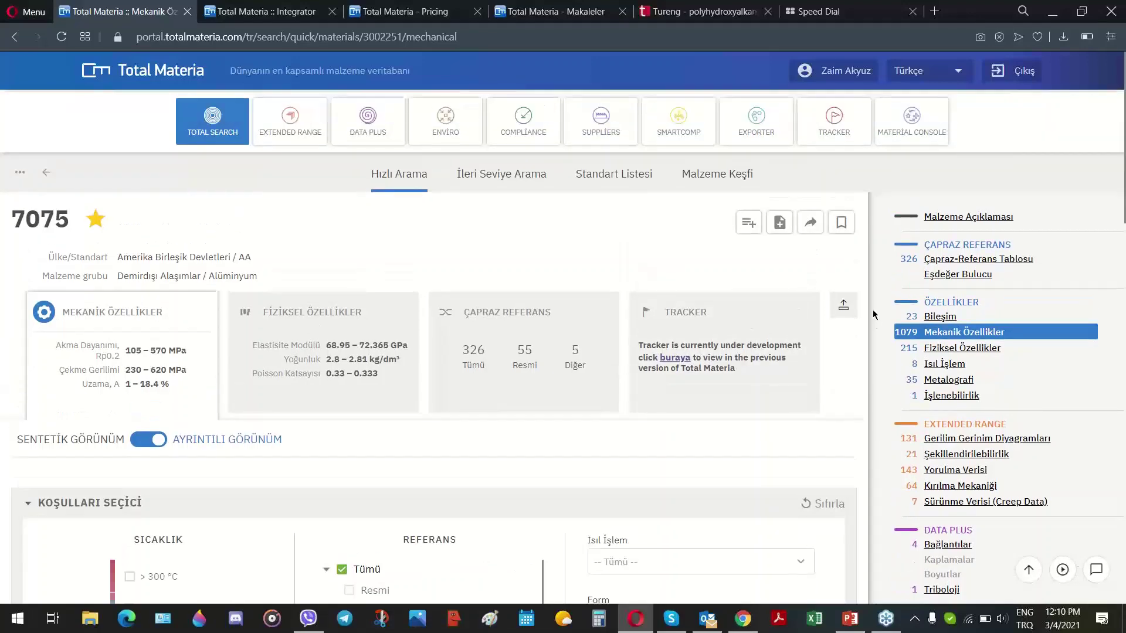
left_click(43, 173)
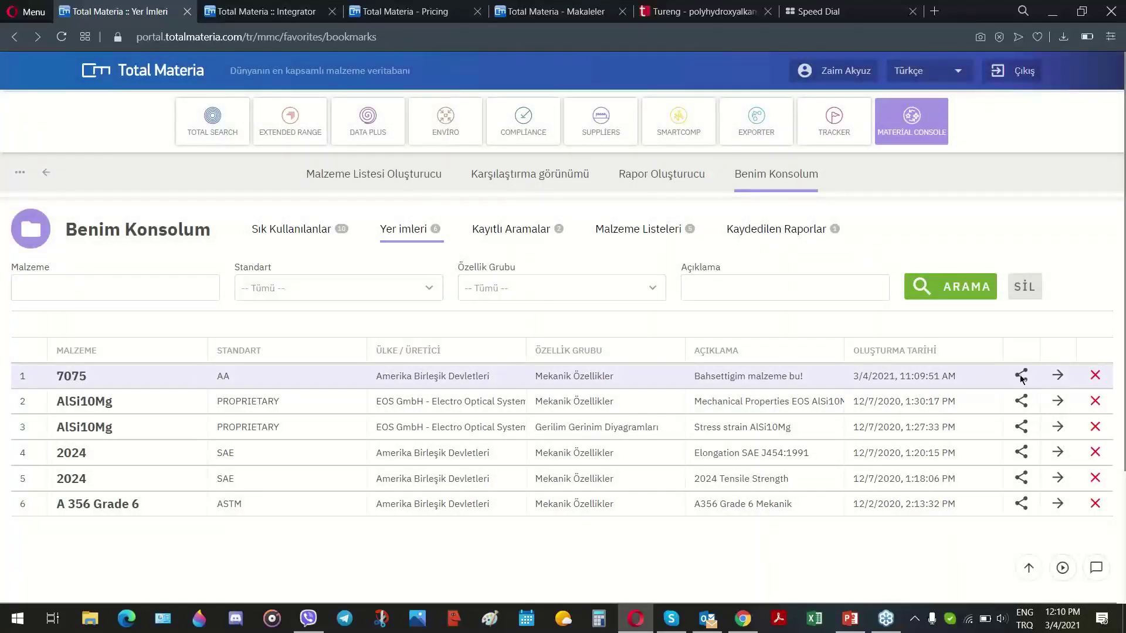
Get the shareable link for the 7075 bookmark "Bahsettigim malzeme bu!" and copy it
left_click(1021, 377)
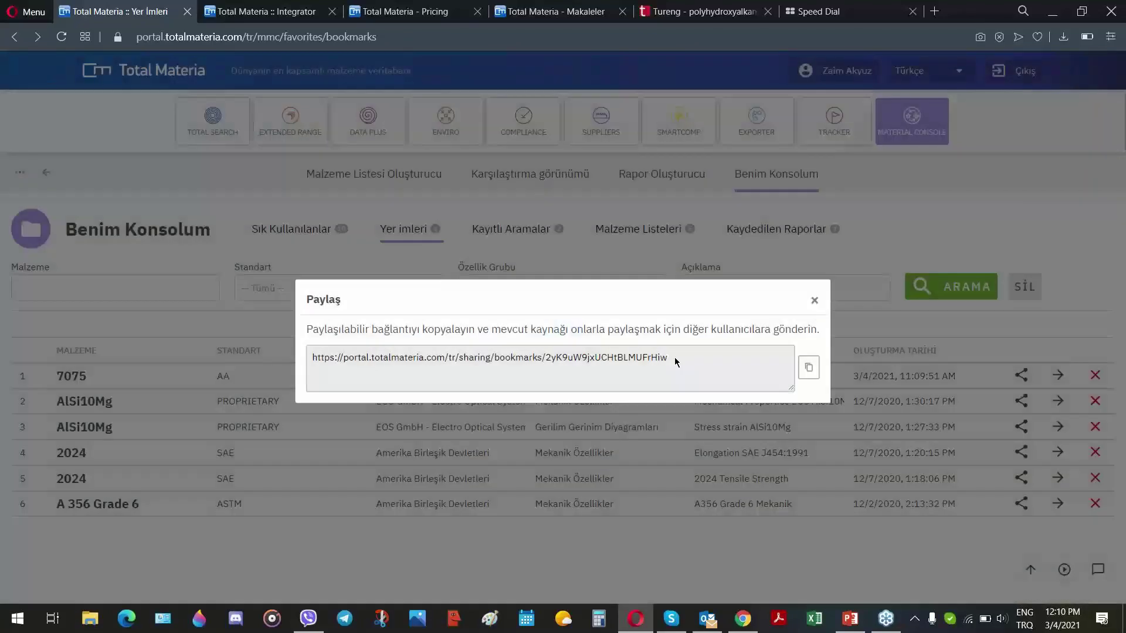
left_click_drag(673, 359, 324, 385)
key("ctrl+c")
left_click(300, 363)
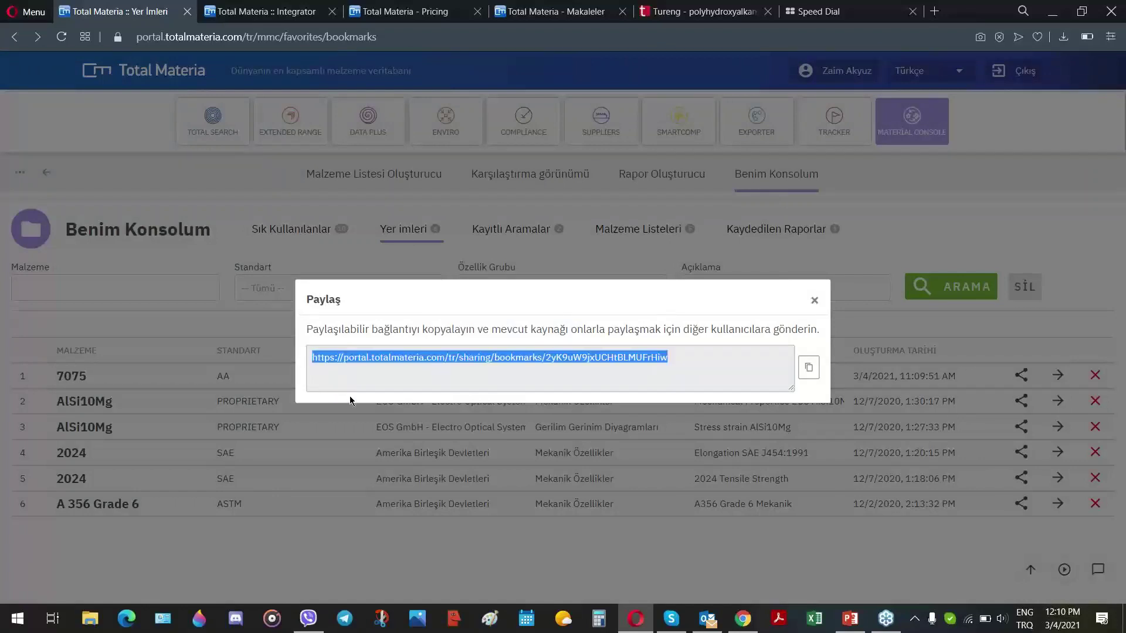
Open the copied bookmark link in a new browser tab and review the shared 7075 mechanical properties page
left_click(933, 14)
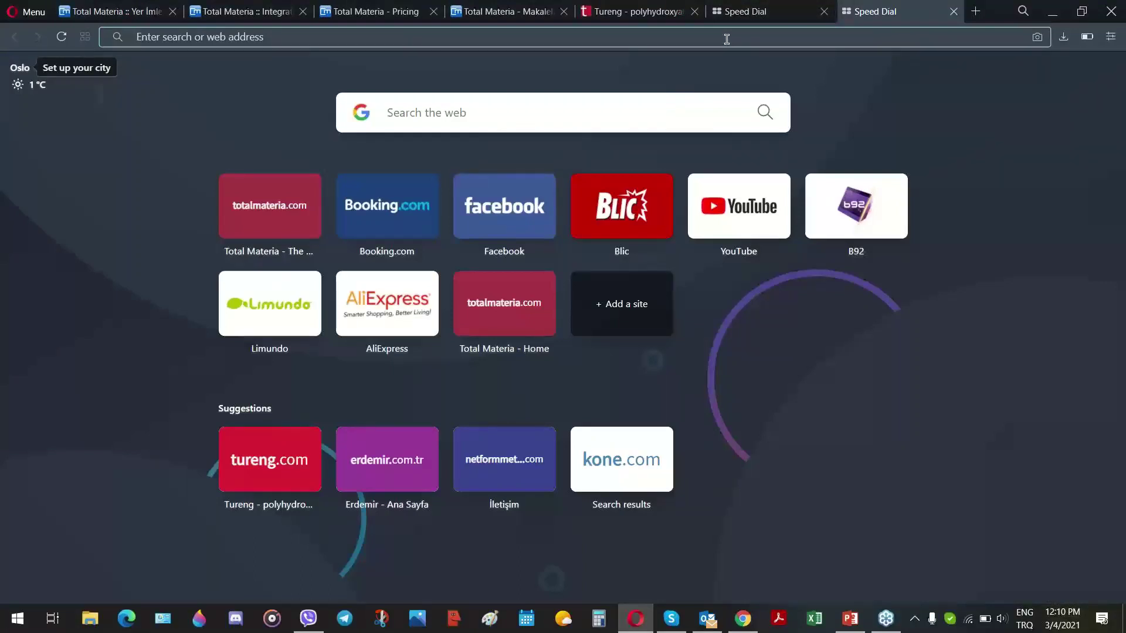
key("ctrl+v")
key("Return")
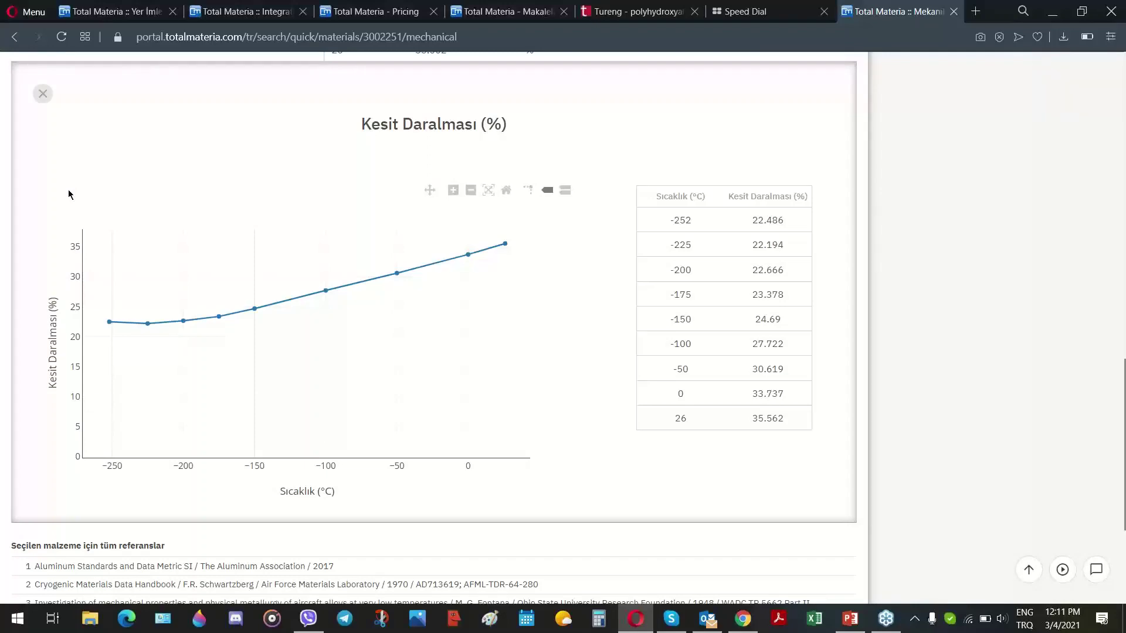
scroll(646, 300, "up", 10)
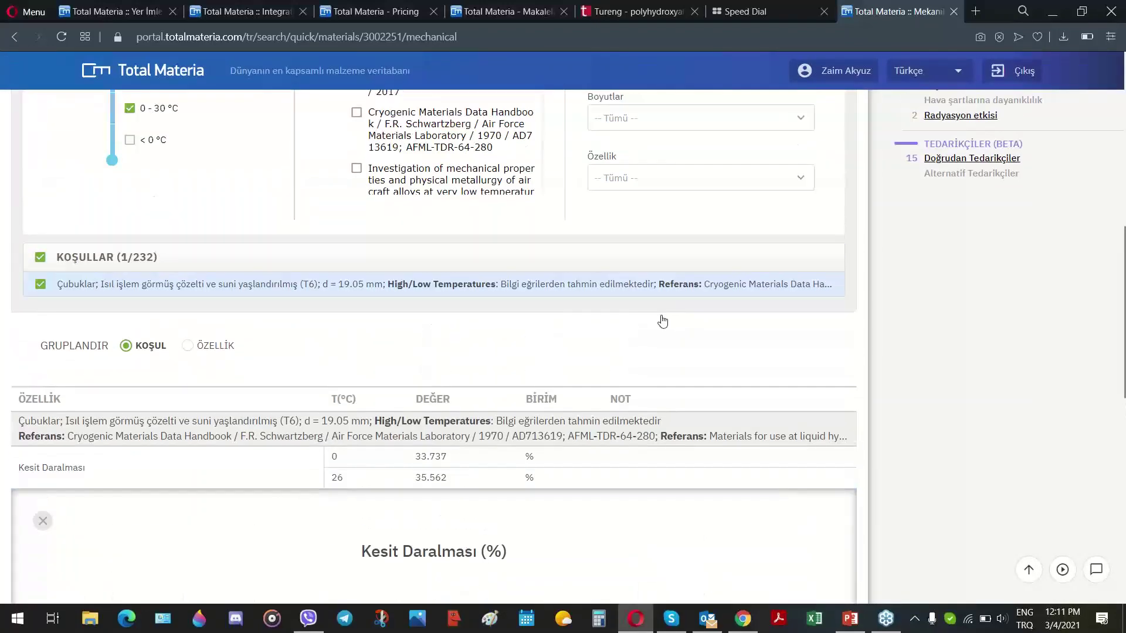
scroll(812, 319, "up", 5)
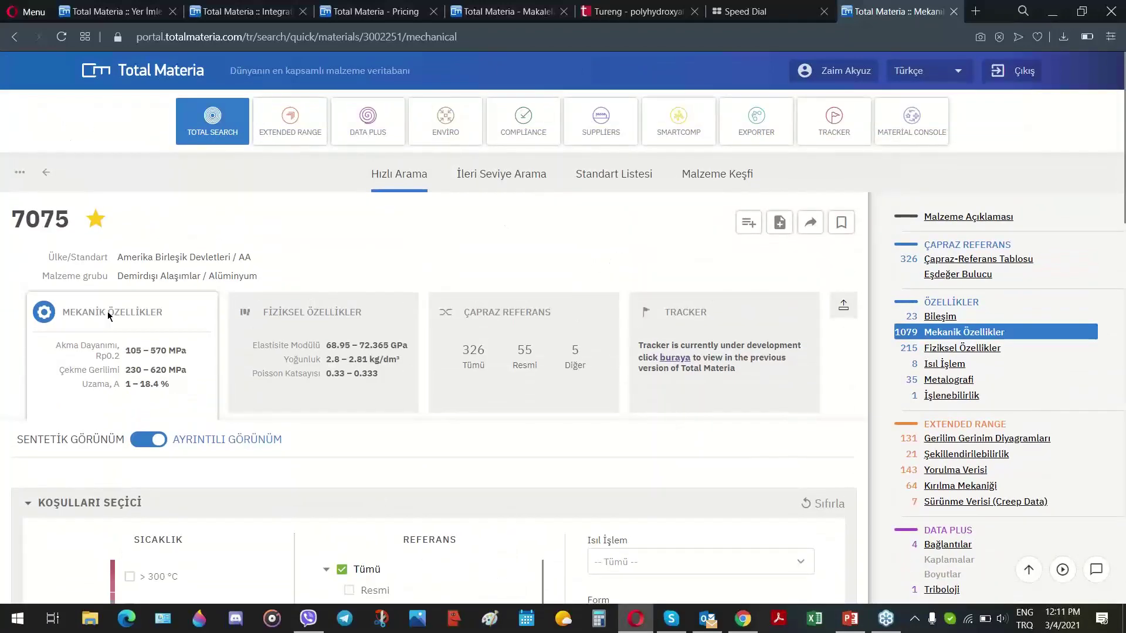
Start a CAx simulation data export for 7075 AA with ANSYS as the solver and all properties included
left_click(811, 224)
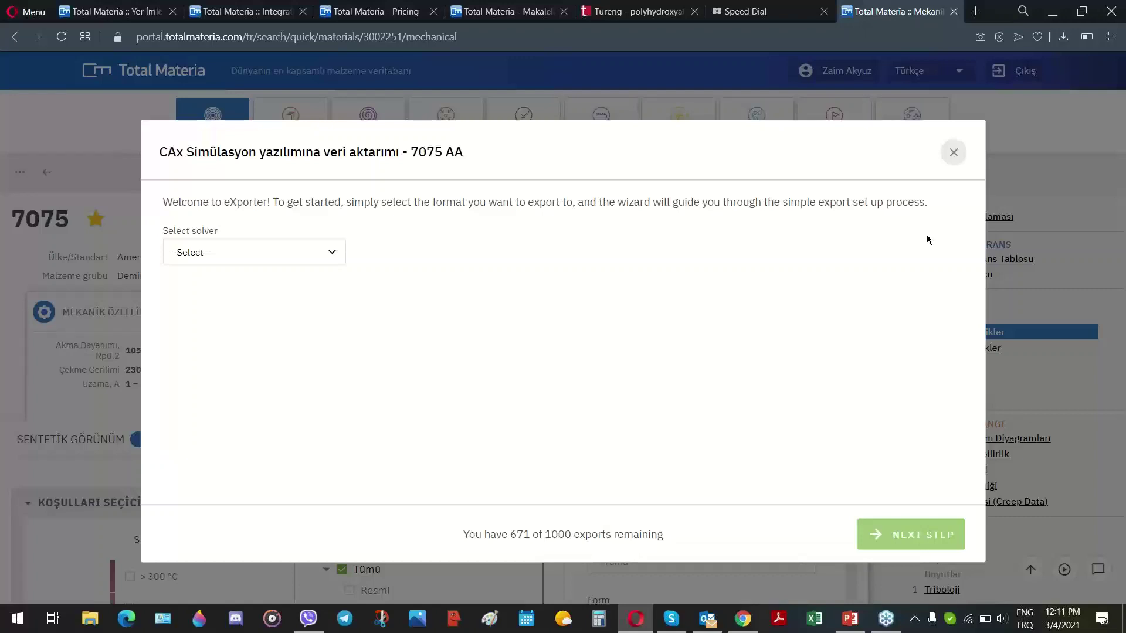
left_click(342, 252)
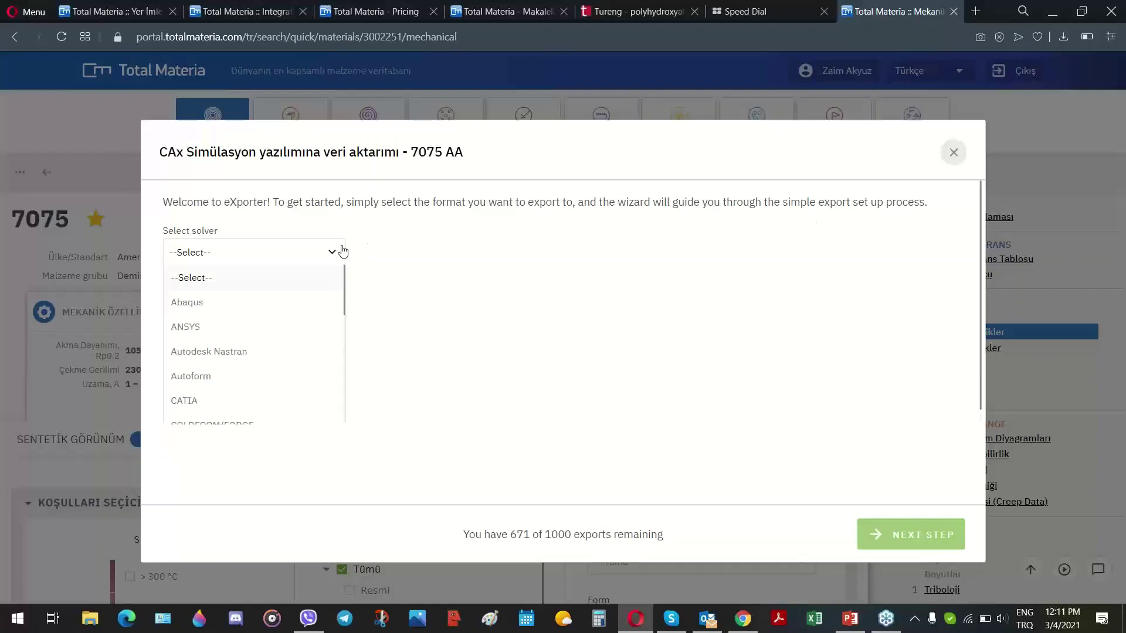
left_click(201, 327)
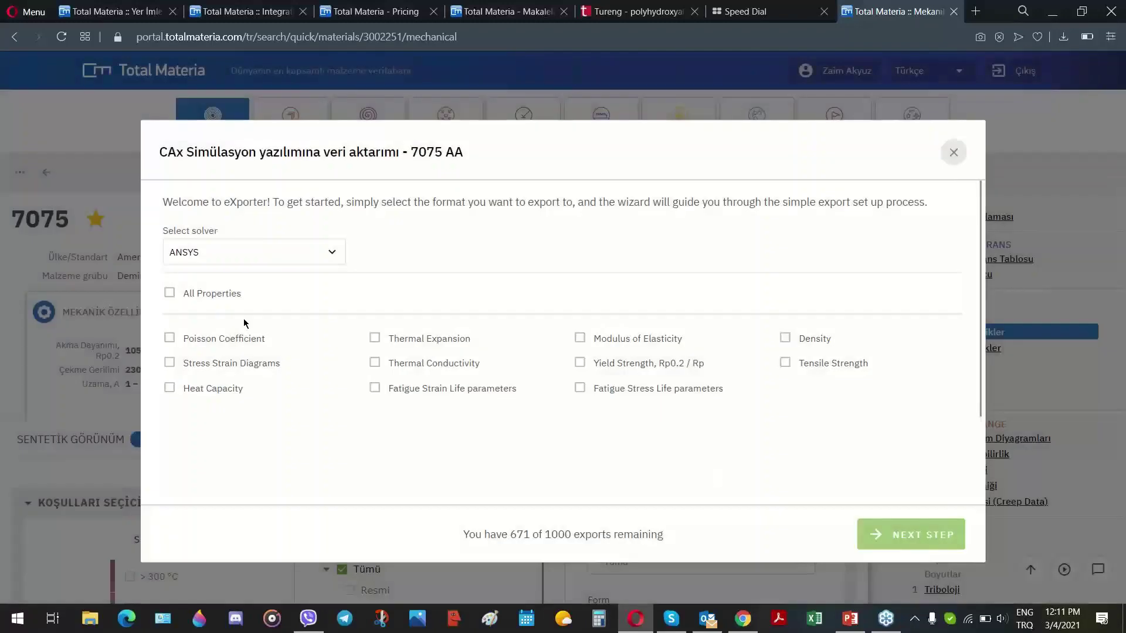
left_click(169, 293)
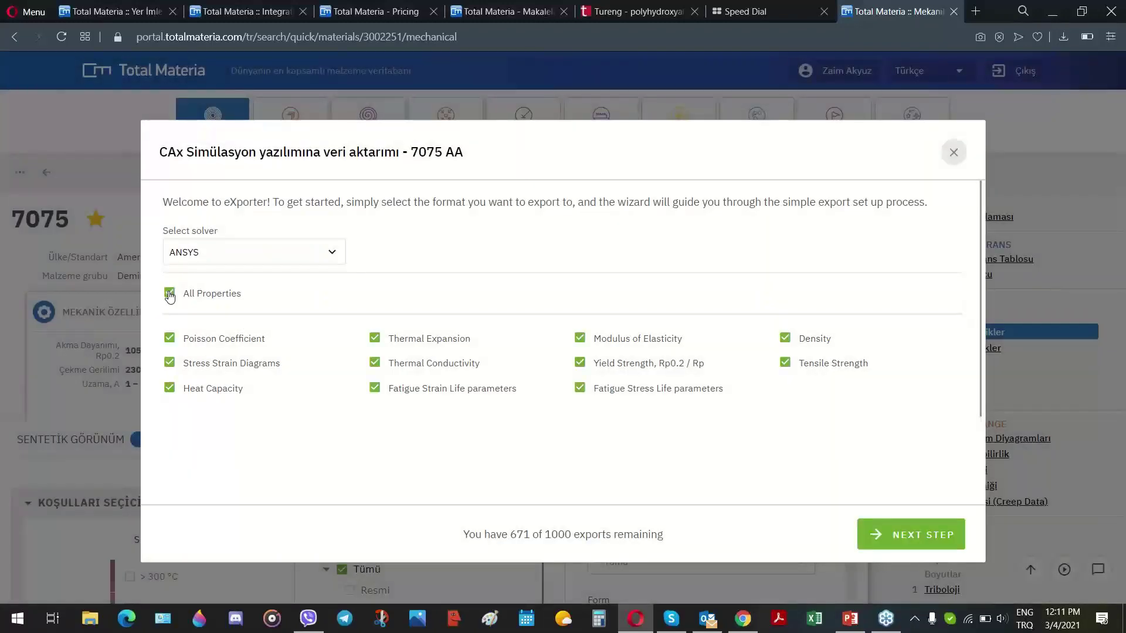
left_click(887, 536)
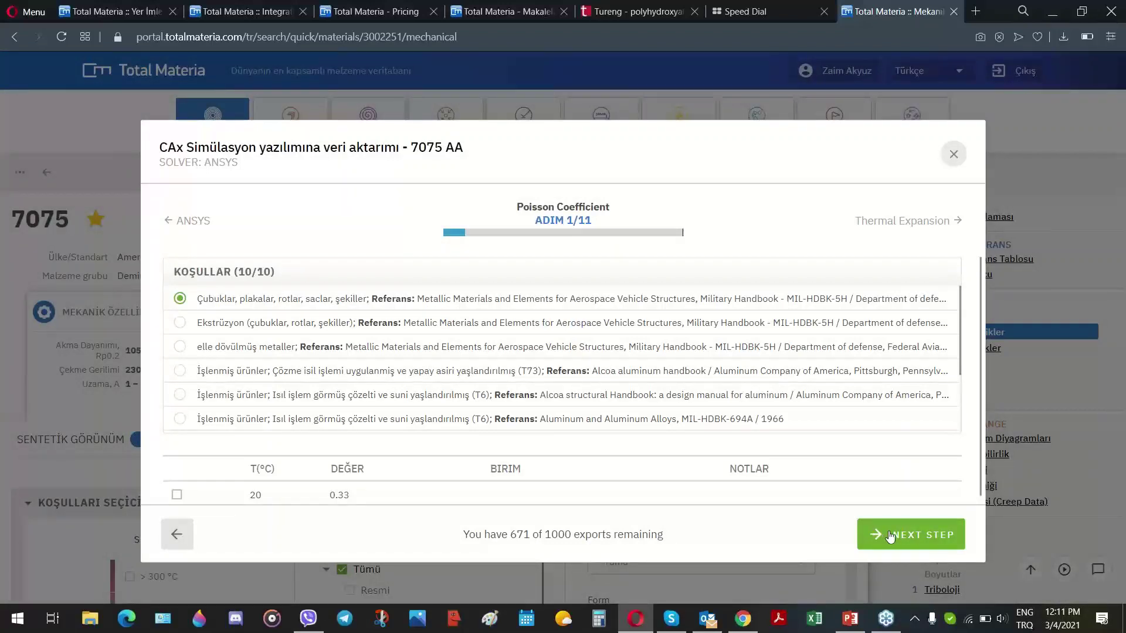
Include the 20 °C Thermal Expansion and Density values in the export, skipping Poisson Coefficient and Modulus of Elasticity
left_click(885, 534)
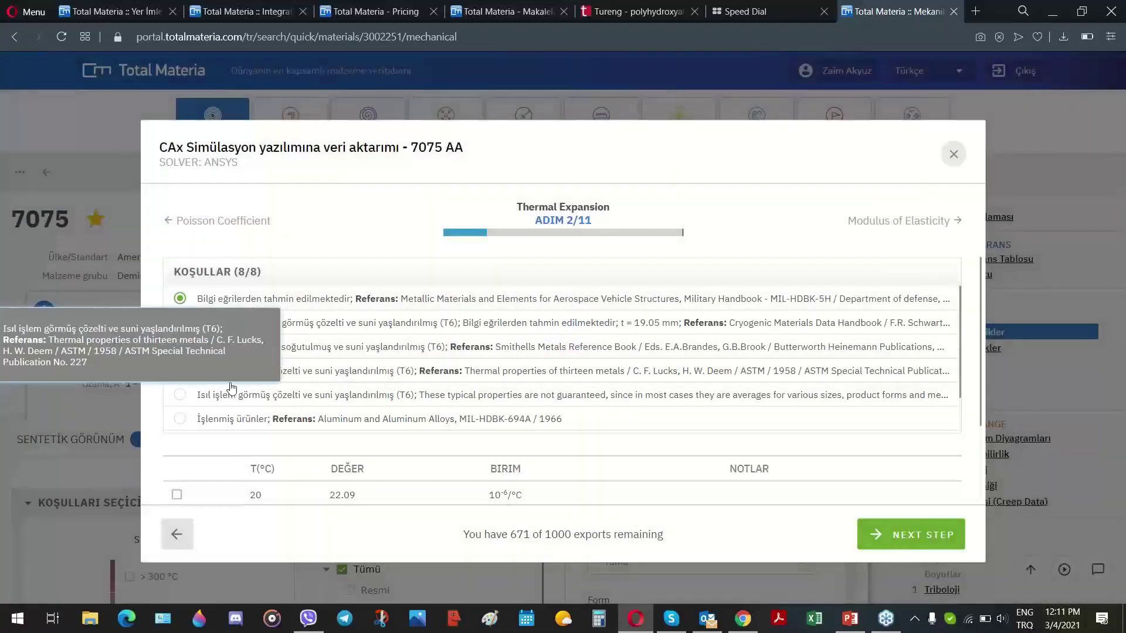
left_click(177, 494)
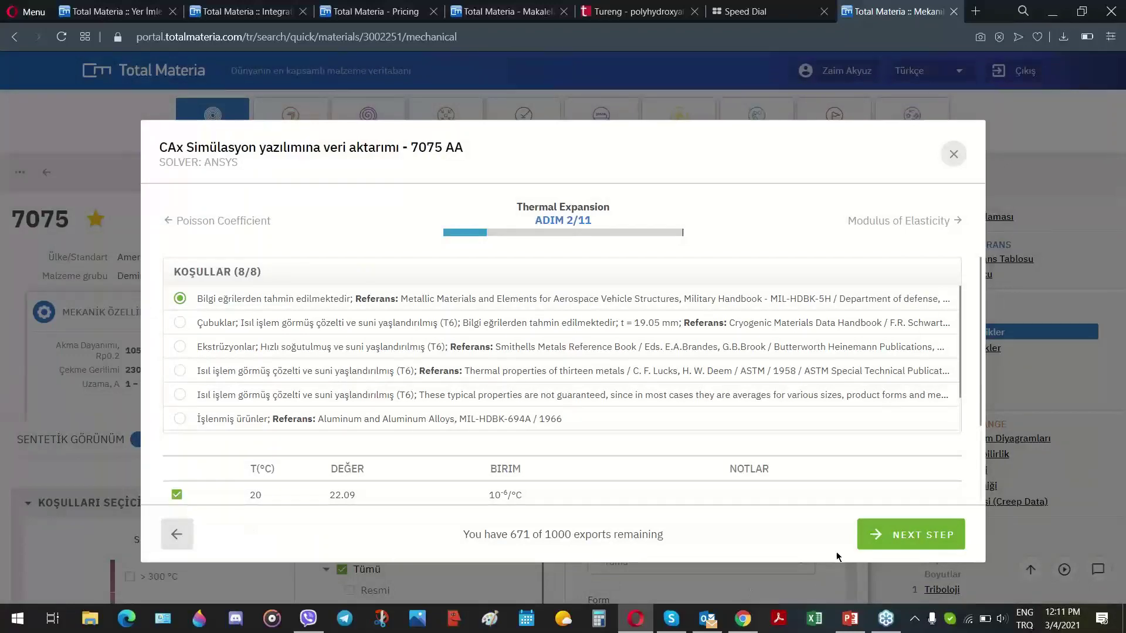
left_click(873, 544)
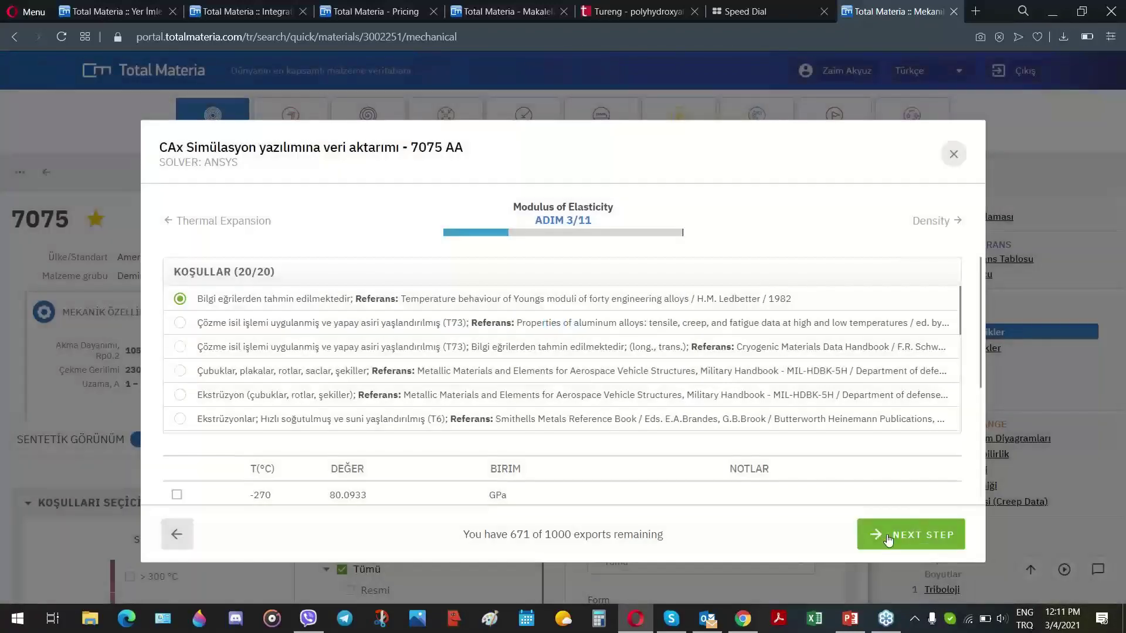
left_click(890, 539)
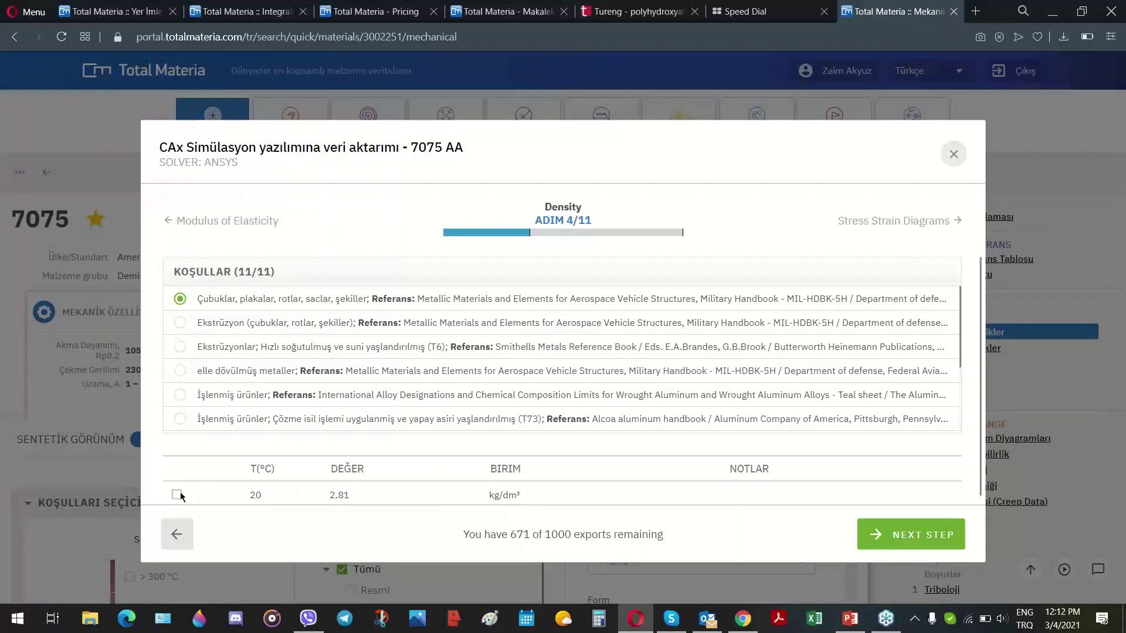
left_click(176, 494)
left_click(882, 538)
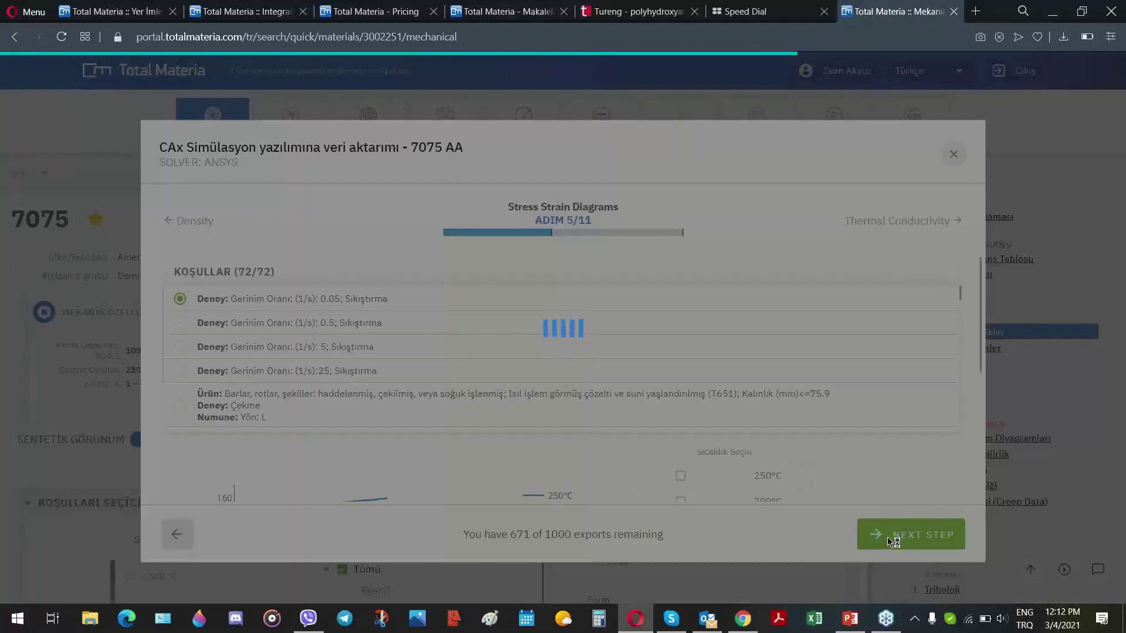
Review the Stress Strain Diagrams curves without selecting any, and include the -157 °C Thermal Conductivity value in the export
scroll(900, 484, "down", 4)
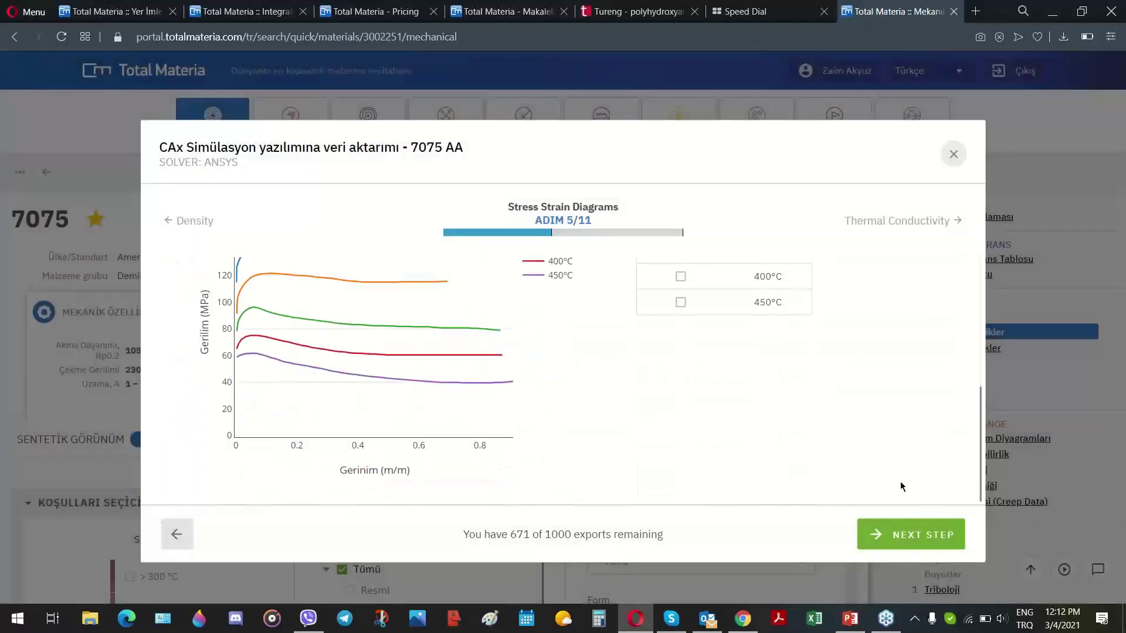
scroll(902, 485, "up", 1)
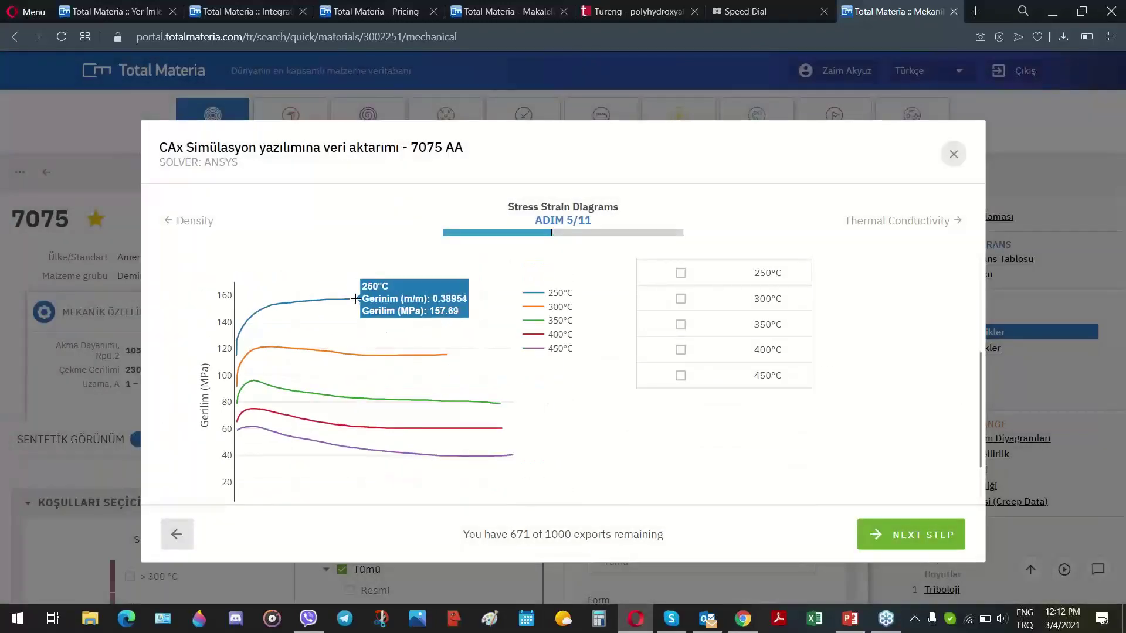
mouse_move(382, 356)
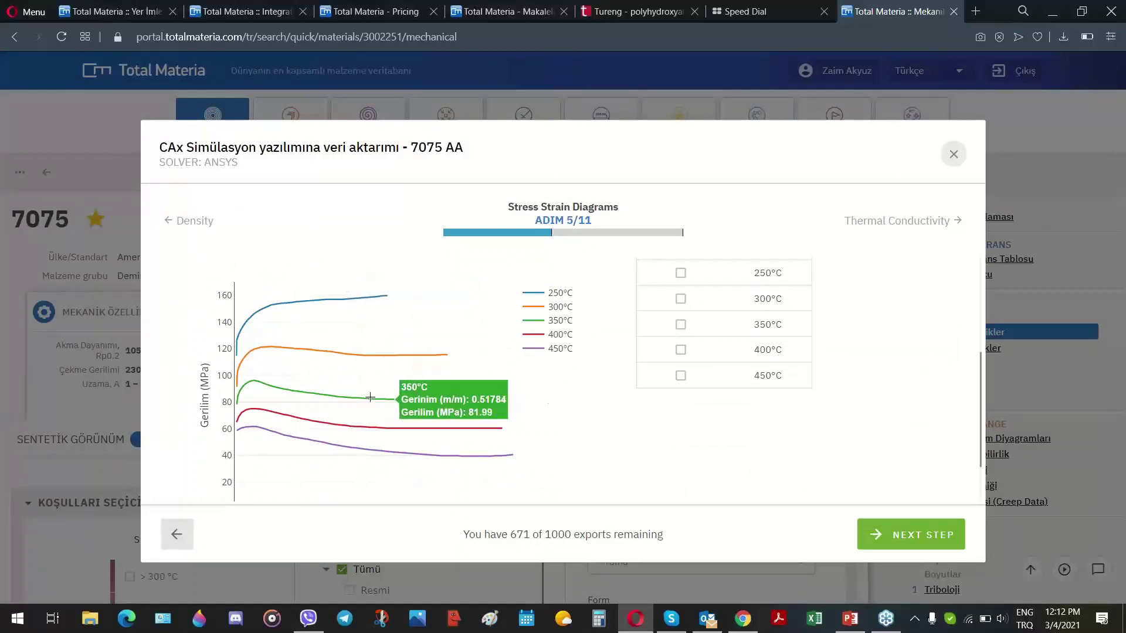
mouse_move(332, 397)
mouse_move(347, 446)
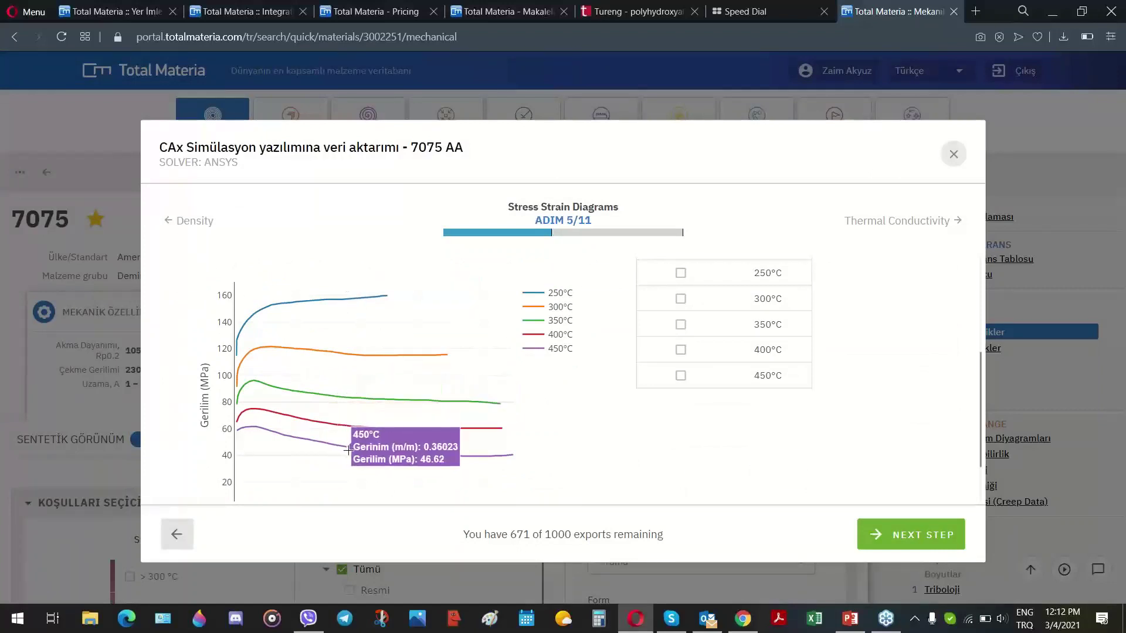
left_click(884, 535)
left_click(883, 535)
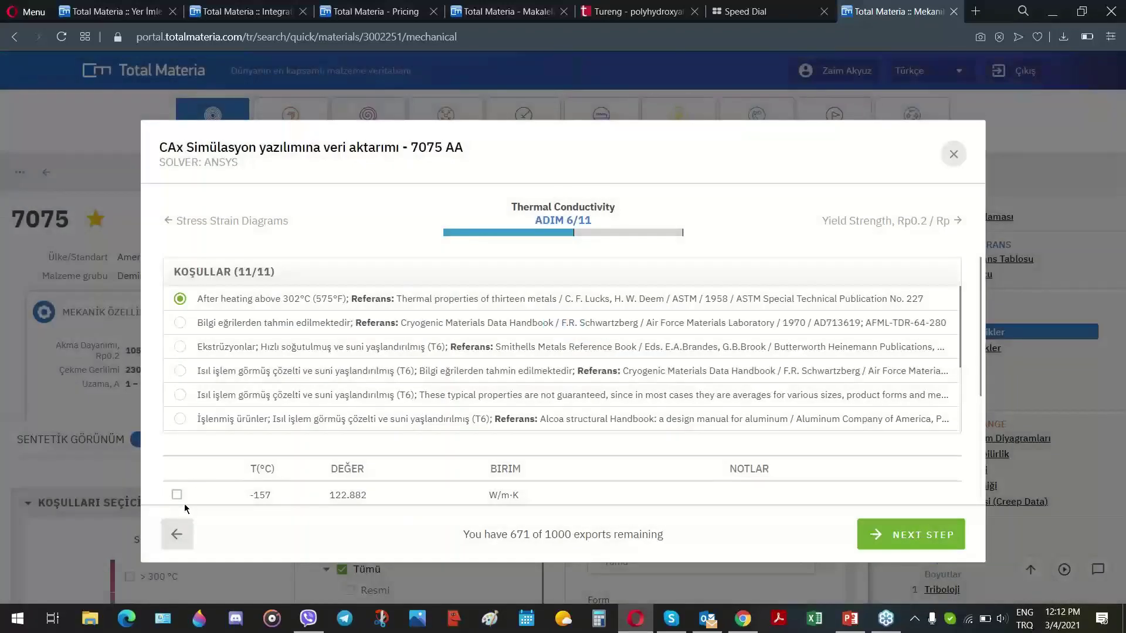
left_click(176, 495)
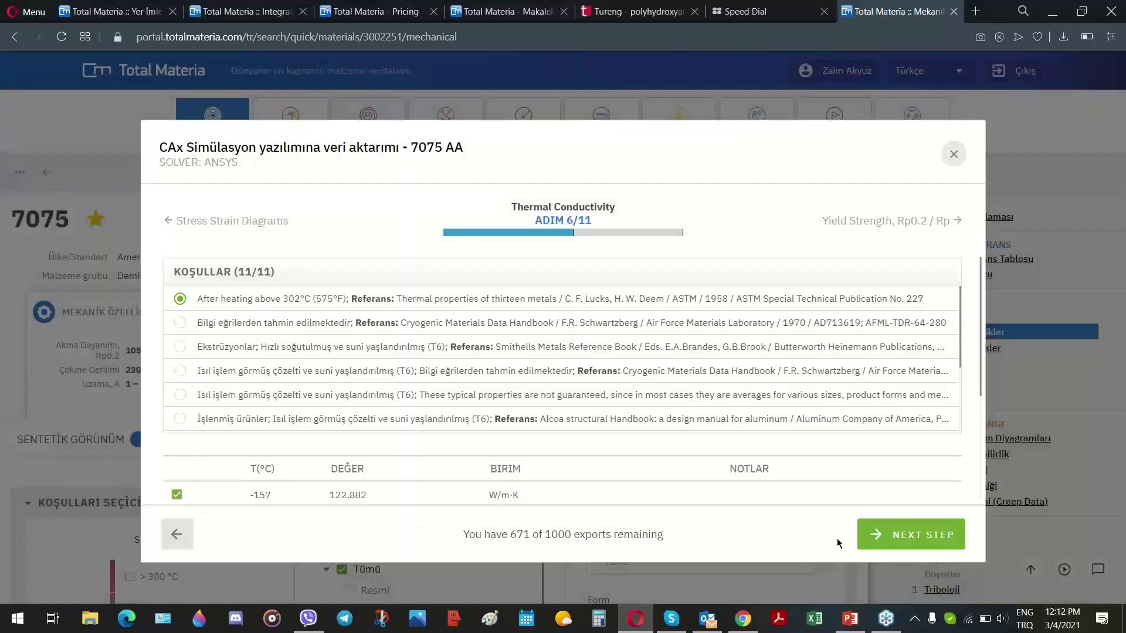
left_click(898, 546)
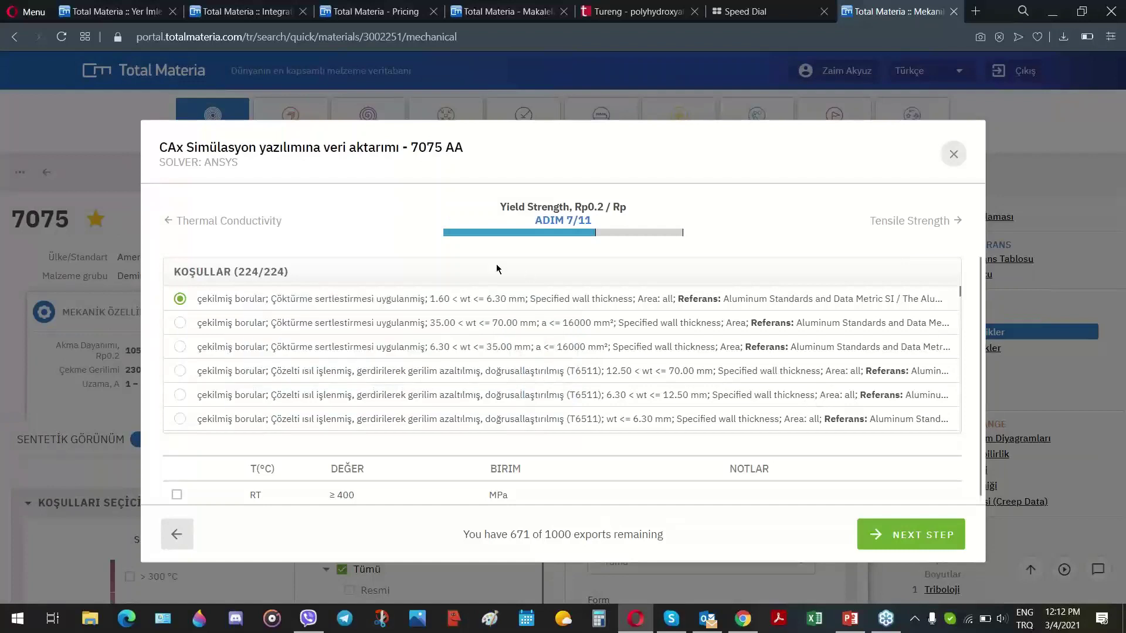
Include the room-temperature Yield Strength and Tensile Strength values of the preselected drawn-tube condition in the export
left_click(177, 495)
left_click(890, 531)
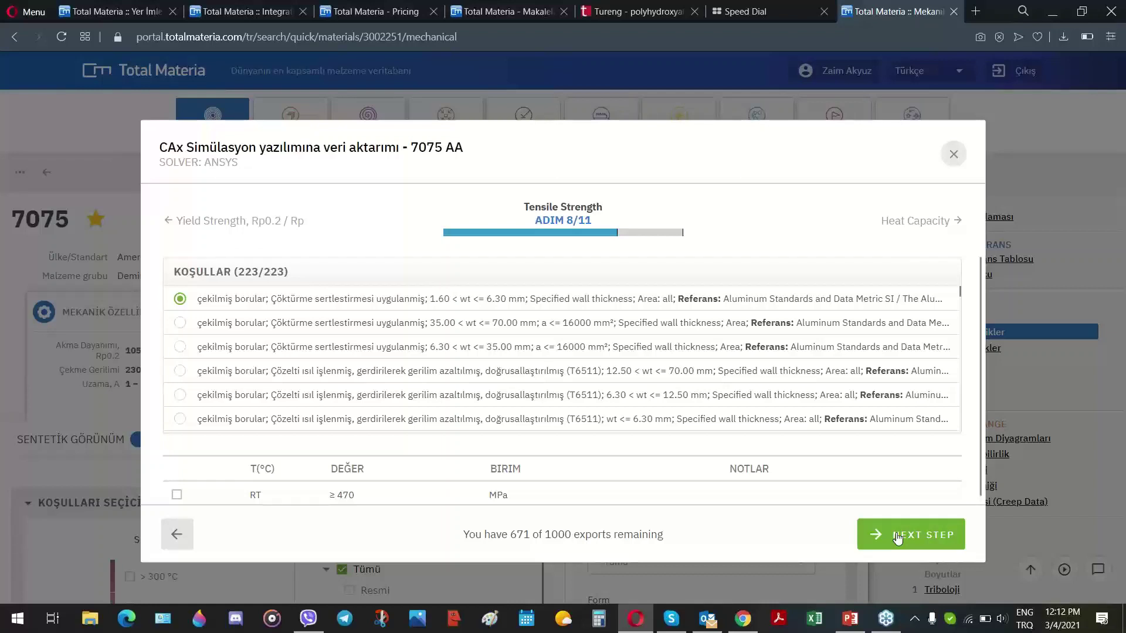
left_click(178, 496)
left_click(902, 541)
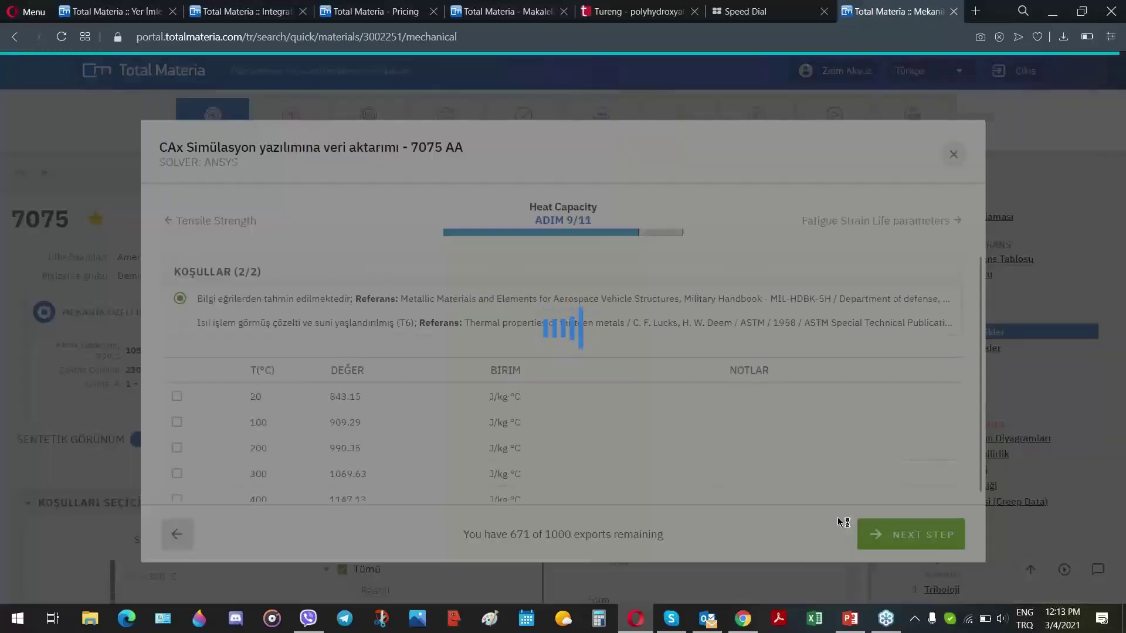
Include the Heat Capacity values at 20, 100, 200 and 300 °C in the export
scroll(674, 426, "down", 1)
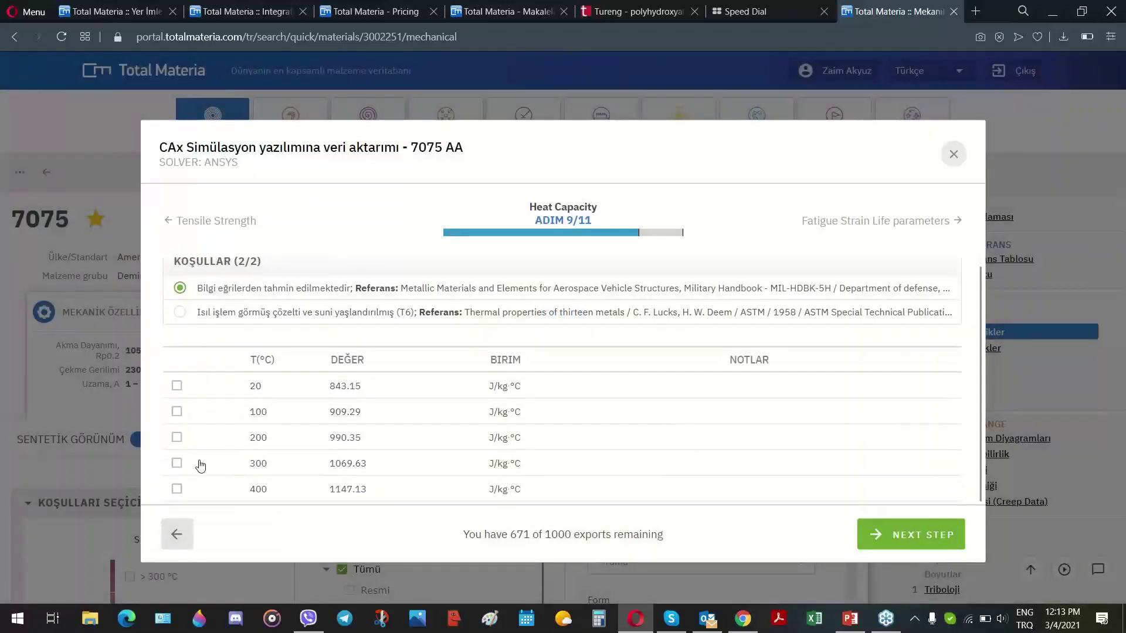
left_click(175, 387)
left_click(174, 437)
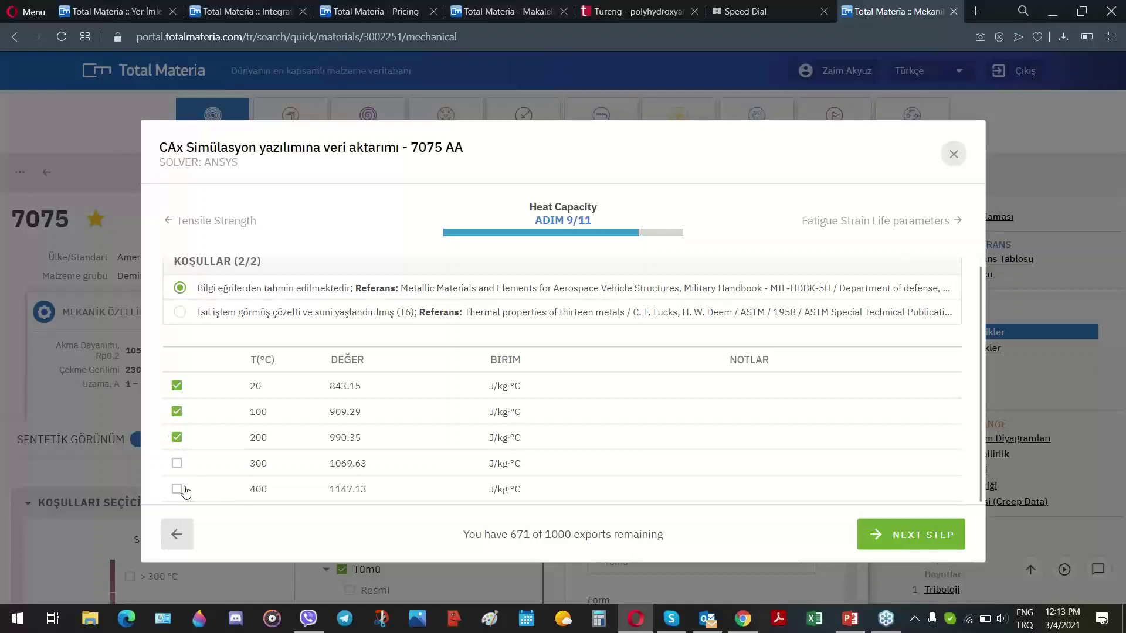
left_click(178, 465)
left_click(931, 550)
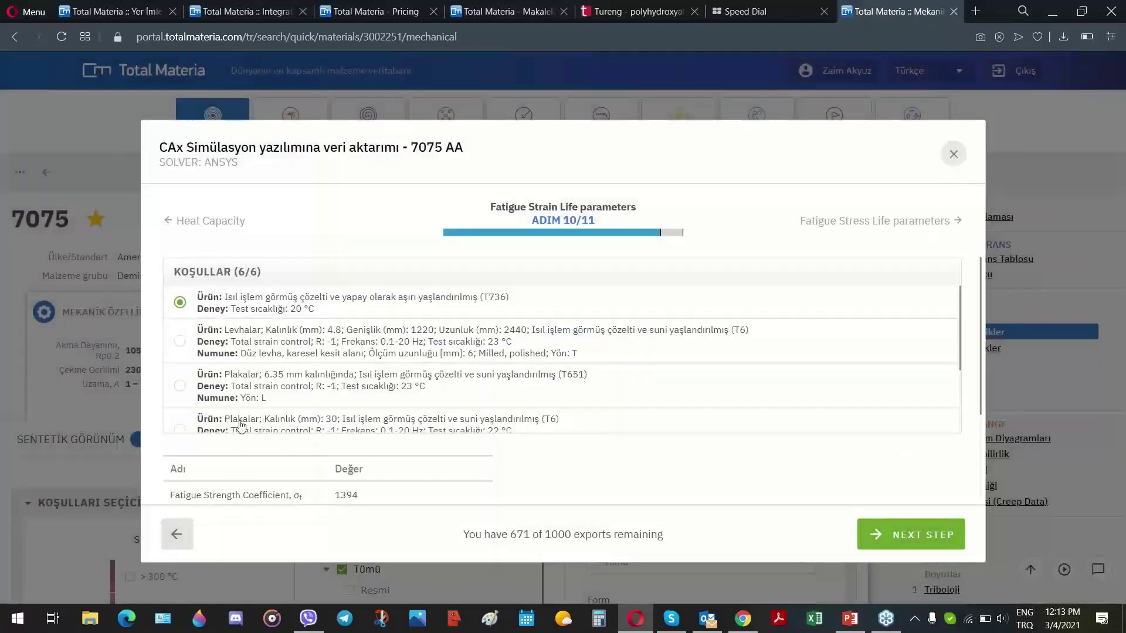
Keep the preselected Fatigue Strain Life and Fatigue Stress Life conditions and export the reviewed 7075 data for ANSYS
scroll(241, 425, "down", 5)
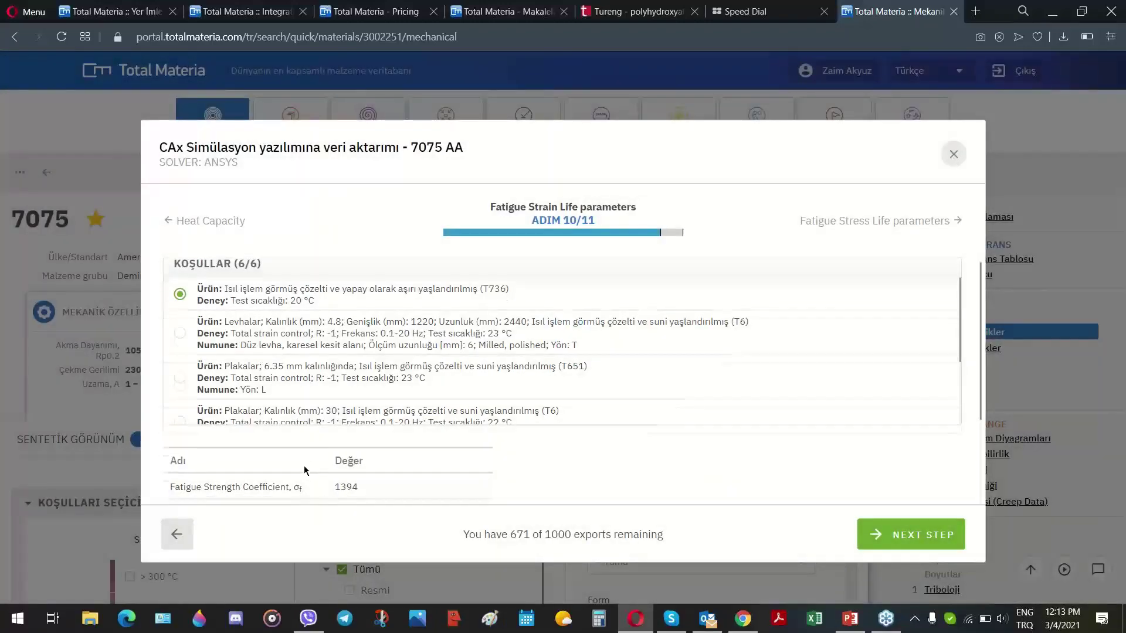
left_click(906, 535)
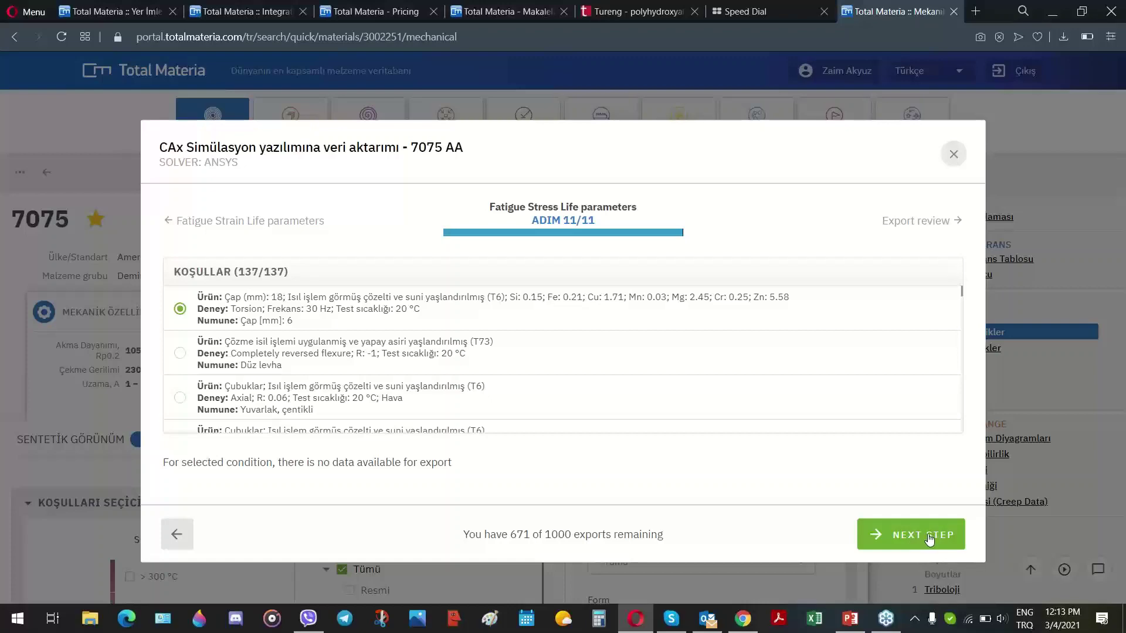
left_click(937, 538)
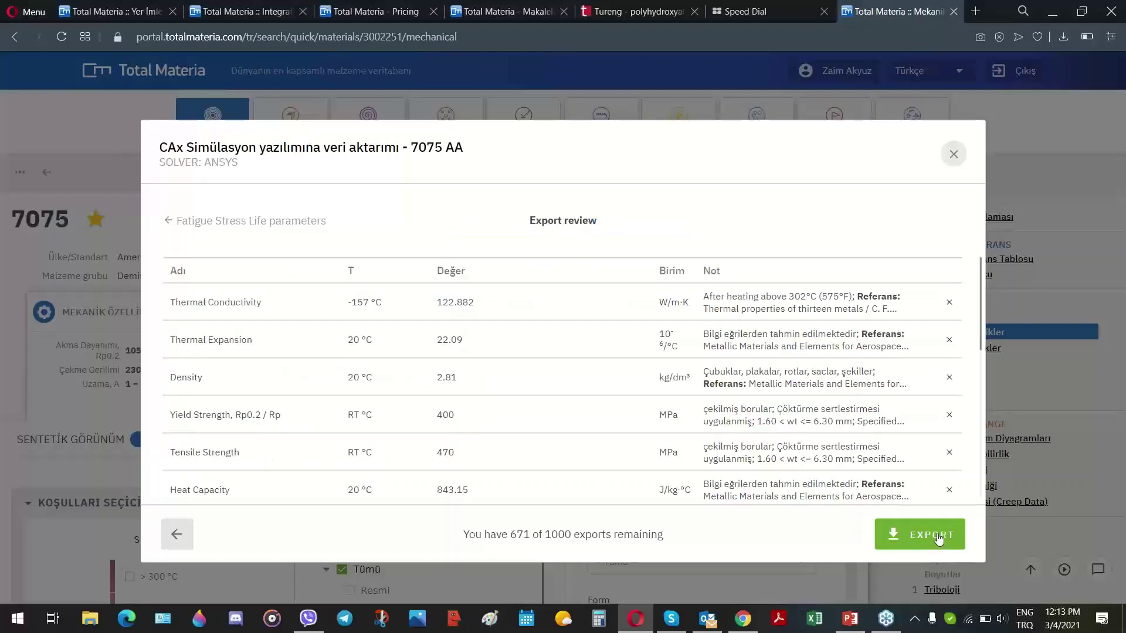
left_click(936, 538)
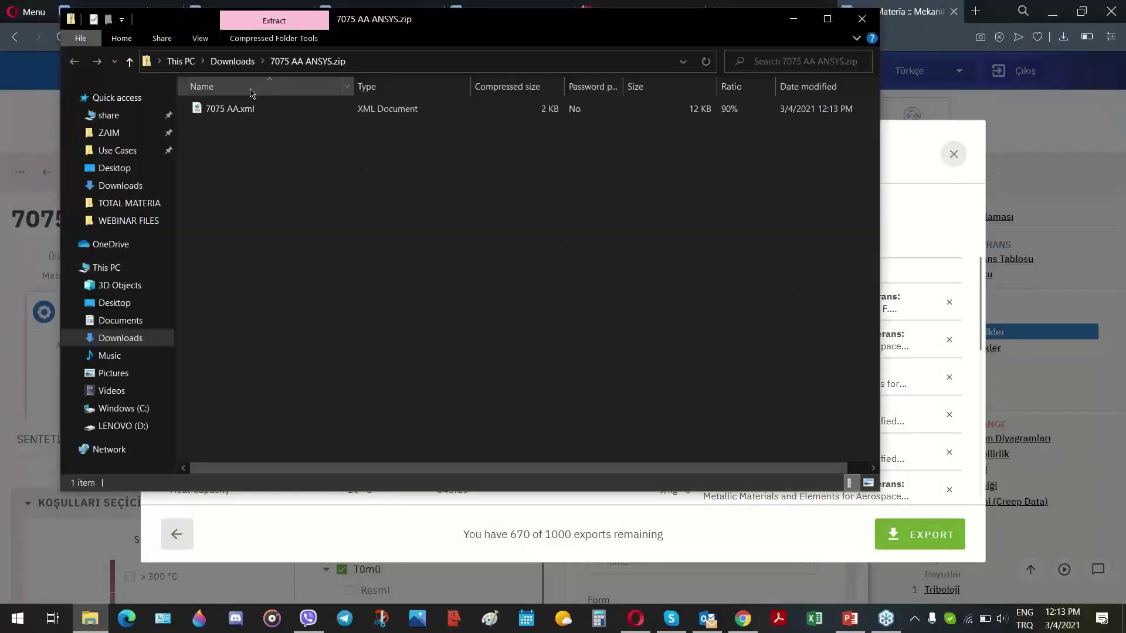
Check the exported 7075 AA.xml in the downloaded archive, and close the archive and the export wizard
left_click(250, 110)
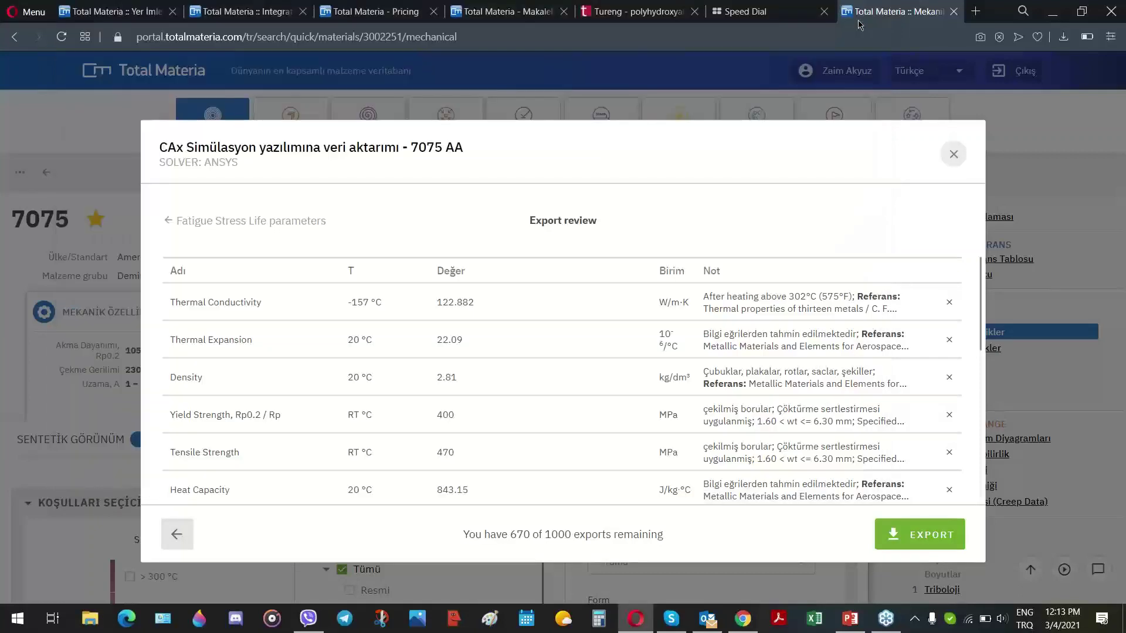
left_click(862, 19)
left_click(953, 154)
scroll(620, 255, "down", 1)
scroll(620, 255, "down", 4)
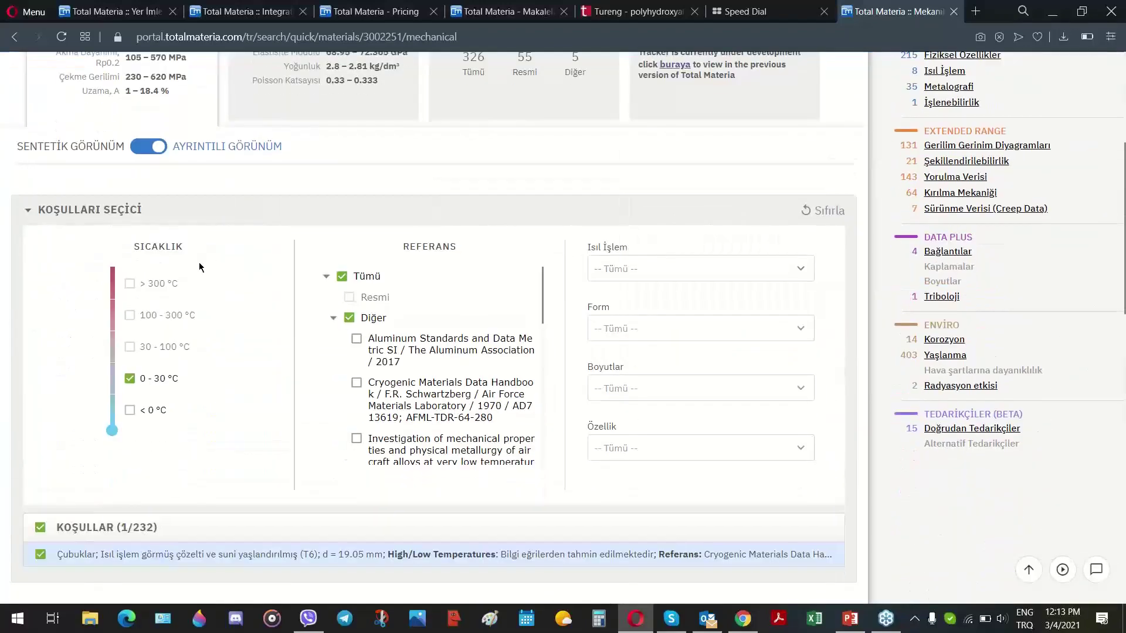
scroll(246, 329, "up", 4)
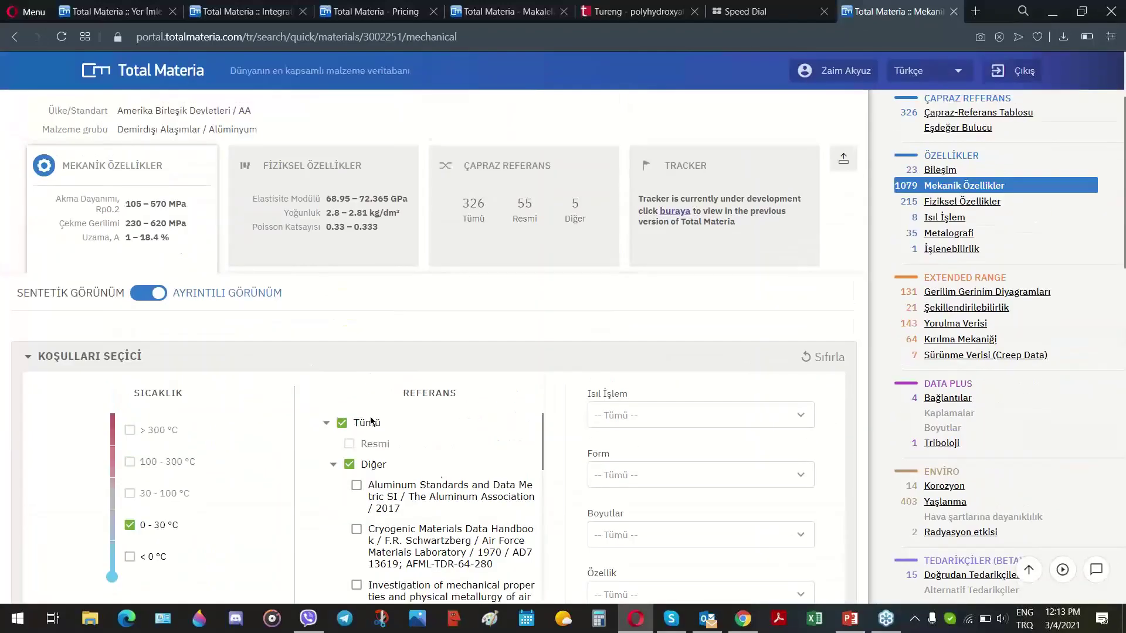
Show 7075's mechanical properties in the synthetic view with the 100 - 300 °C and > 300 °C ranges included
scroll(445, 455, "down", 4)
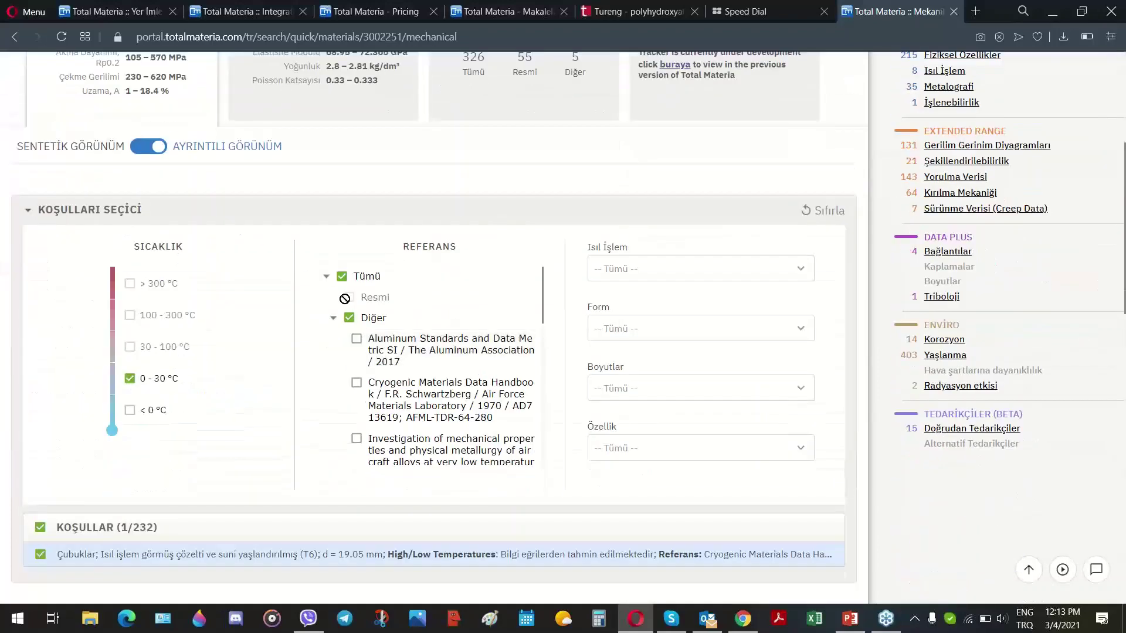
left_click(342, 276)
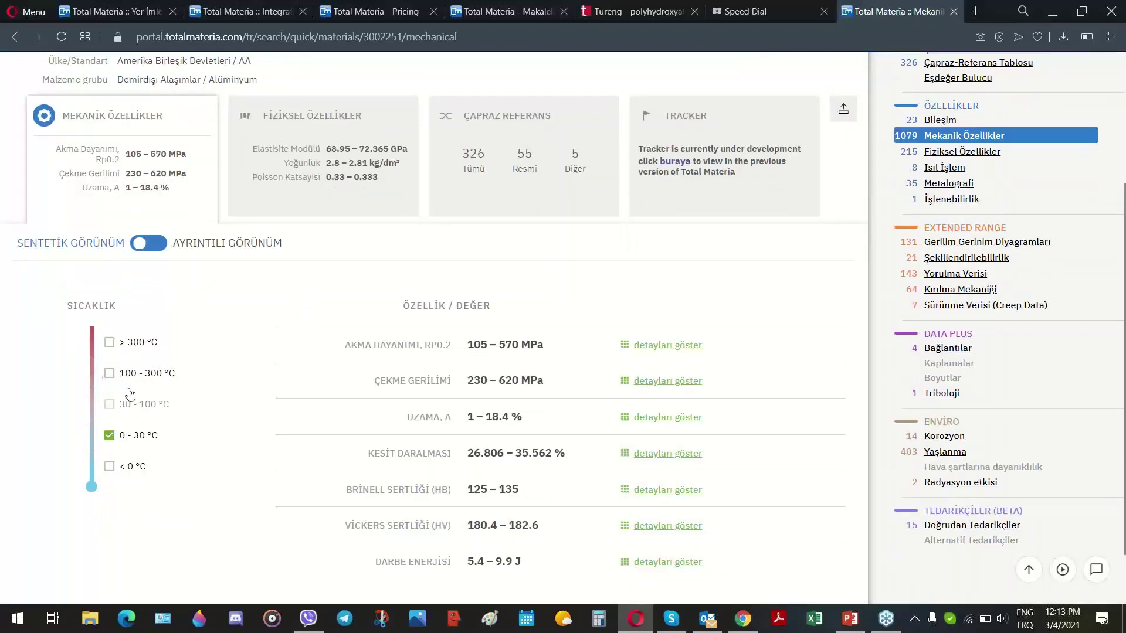
left_click(109, 374)
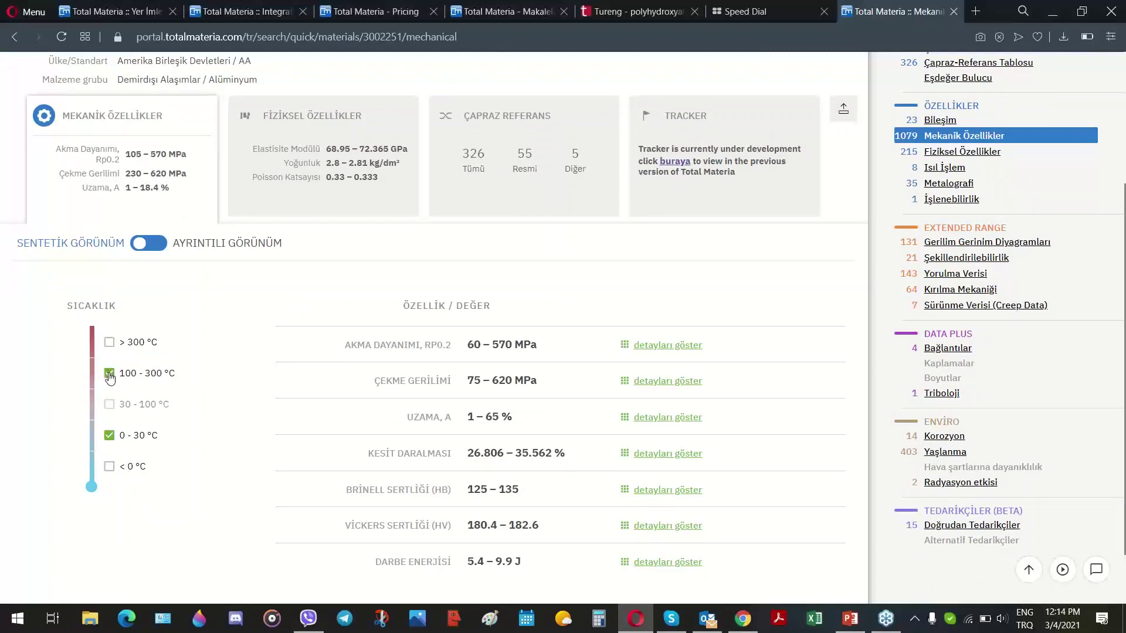
left_click(109, 375)
left_click(110, 375)
left_click(110, 375)
left_click(110, 376)
left_click(110, 376)
left_click(110, 376)
left_click(109, 344)
left_click(110, 344)
left_click(110, 344)
scroll(263, 322, "down", 2)
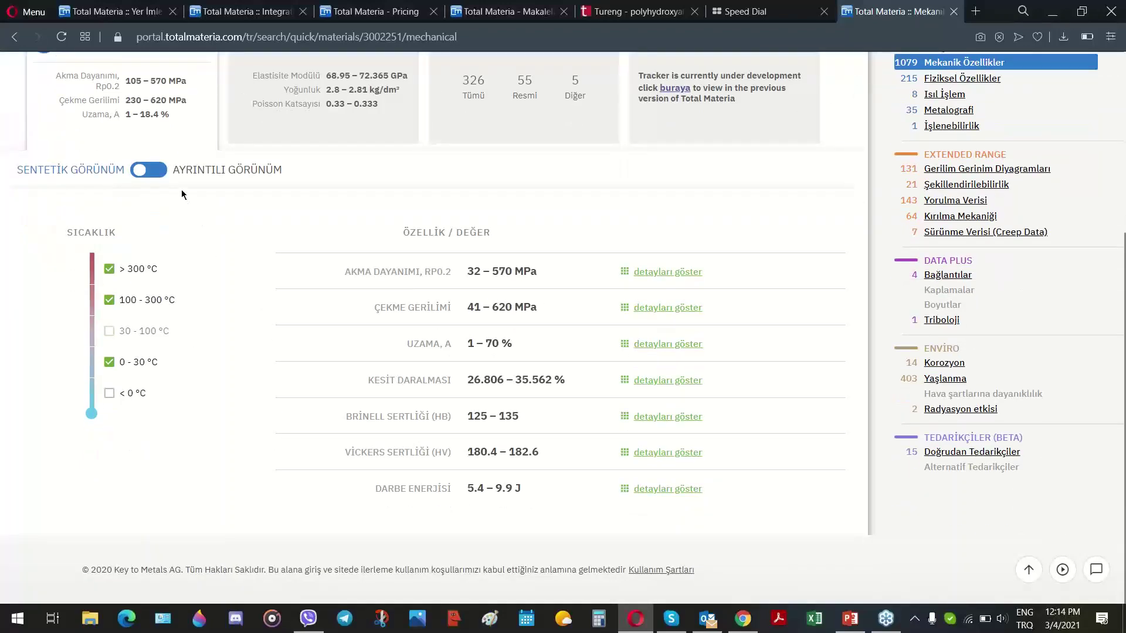
scroll(283, 192, "up", 2)
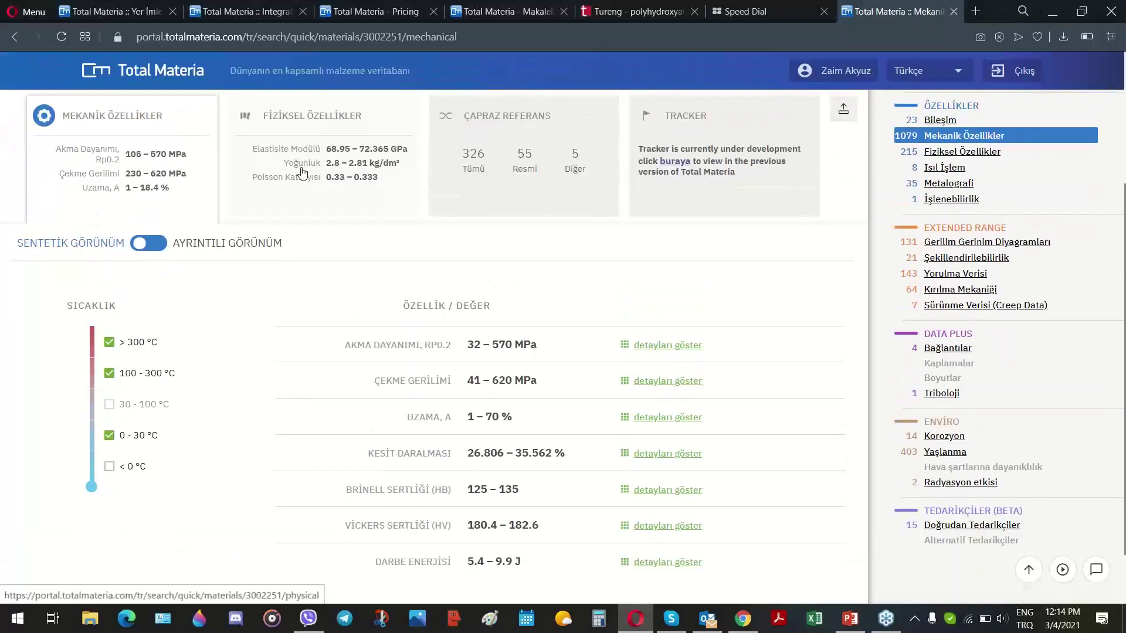
View 7075's physical properties with the 100 - 300 °C and > 300 °C ranges included
left_click(287, 196)
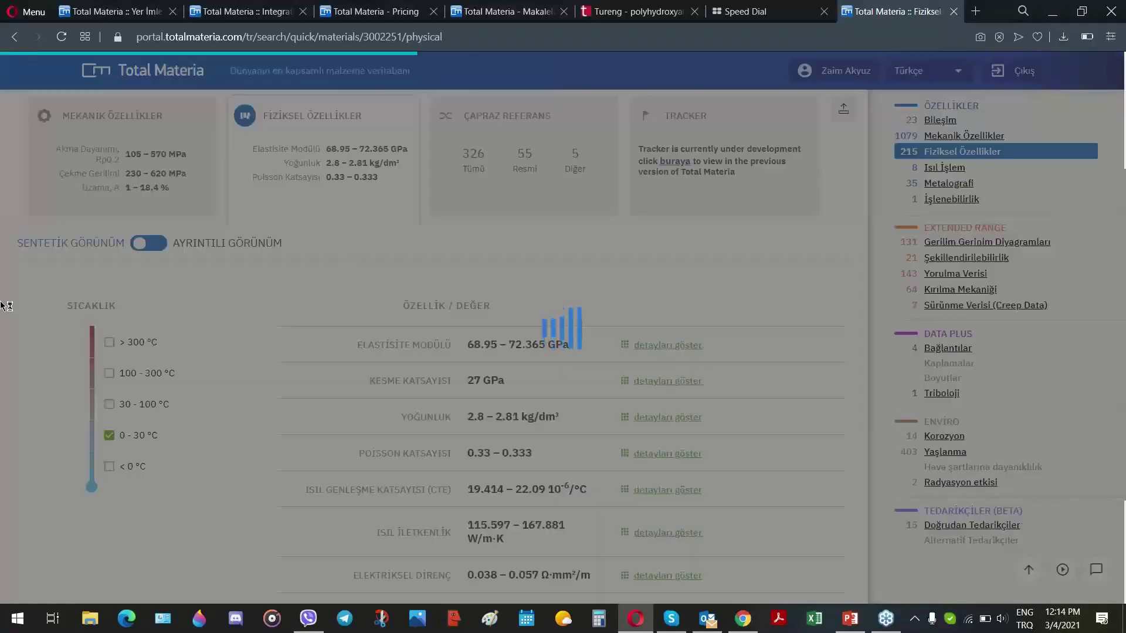
scroll(6, 308, "down", 3)
left_click(110, 228)
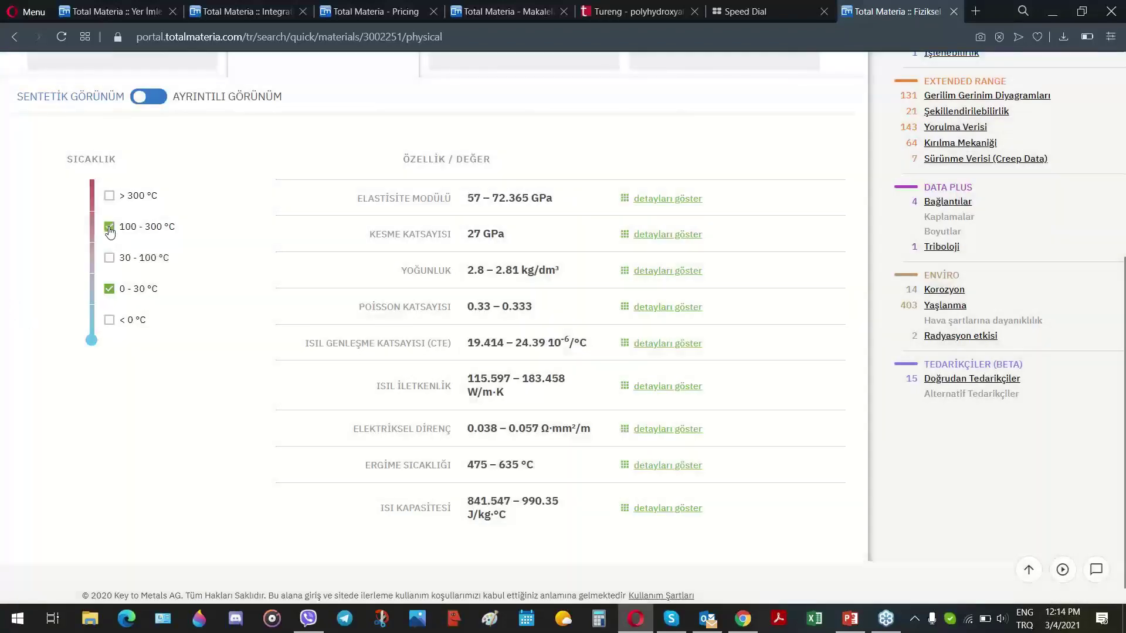
left_click(108, 196)
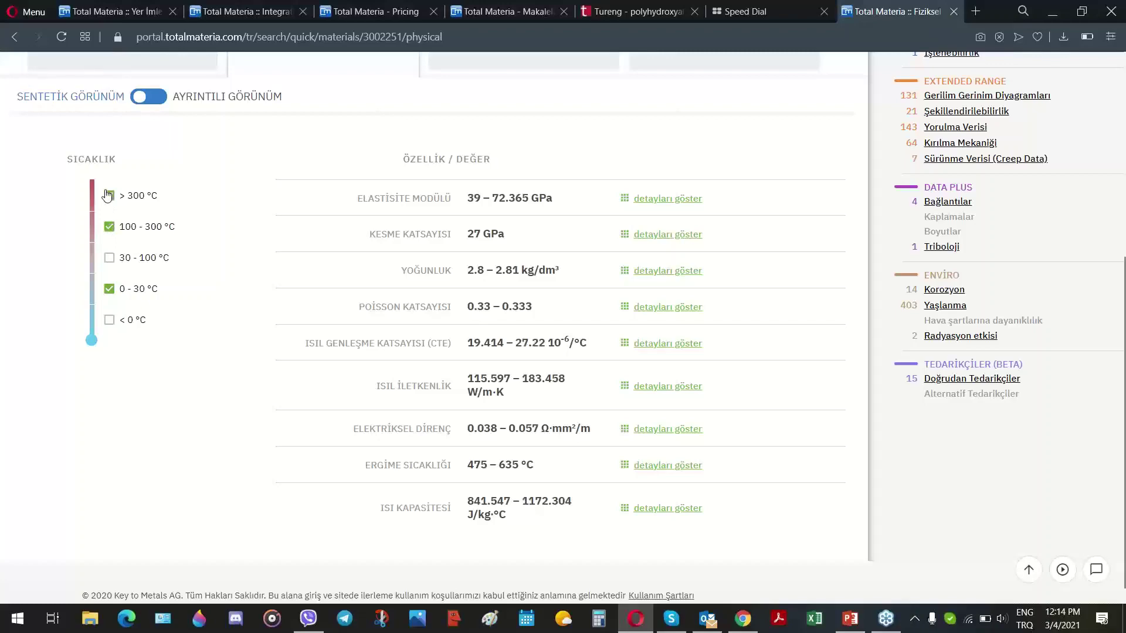
Open 7075's Bileşim data and review the element limits and their CAS numbers
scroll(309, 194, "up", 5)
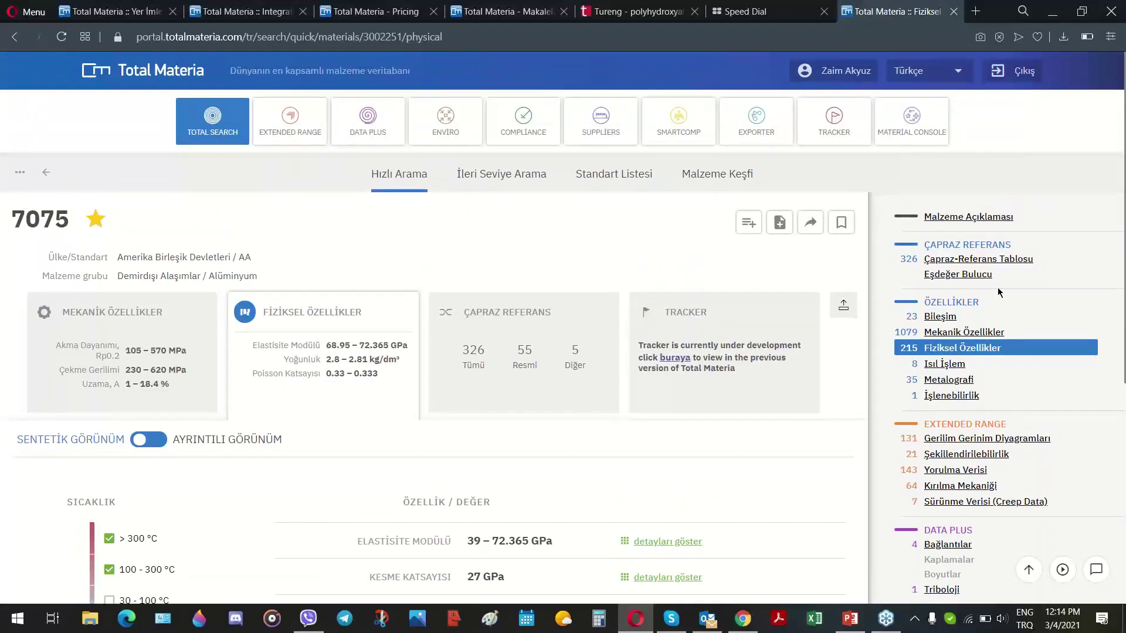
scroll(962, 295, "down", 2)
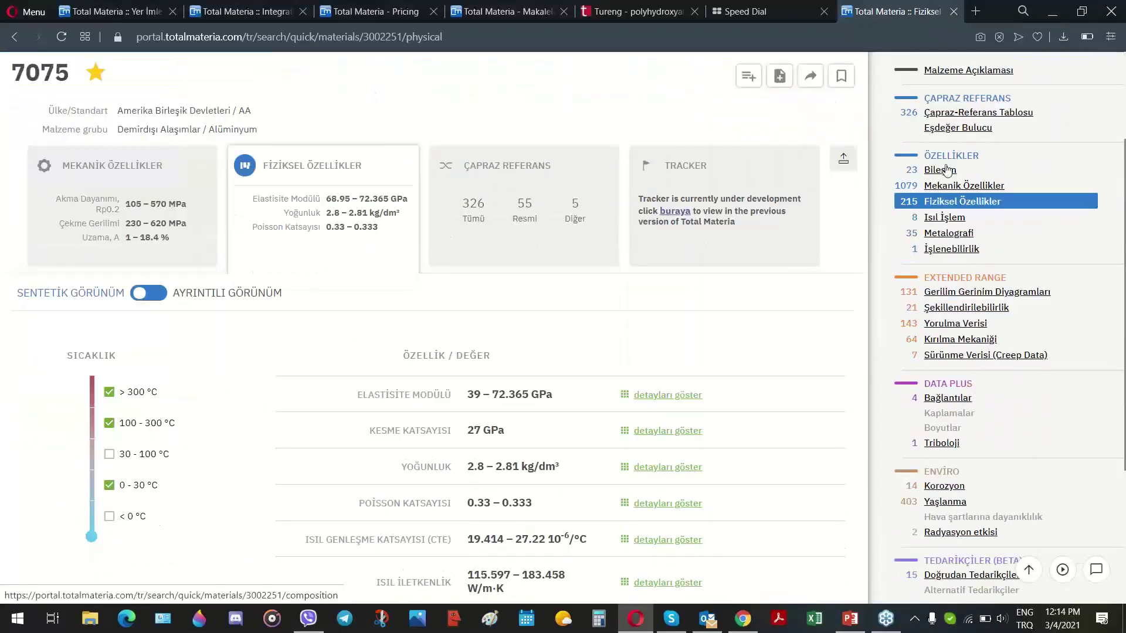
left_click(940, 170)
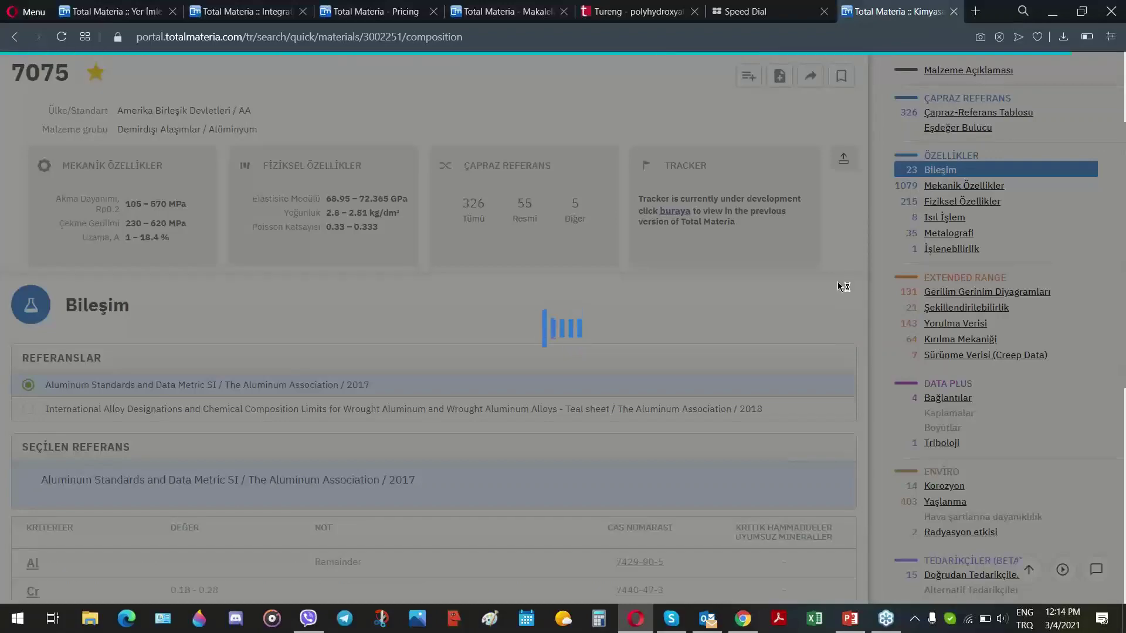
scroll(845, 276, "down", 2)
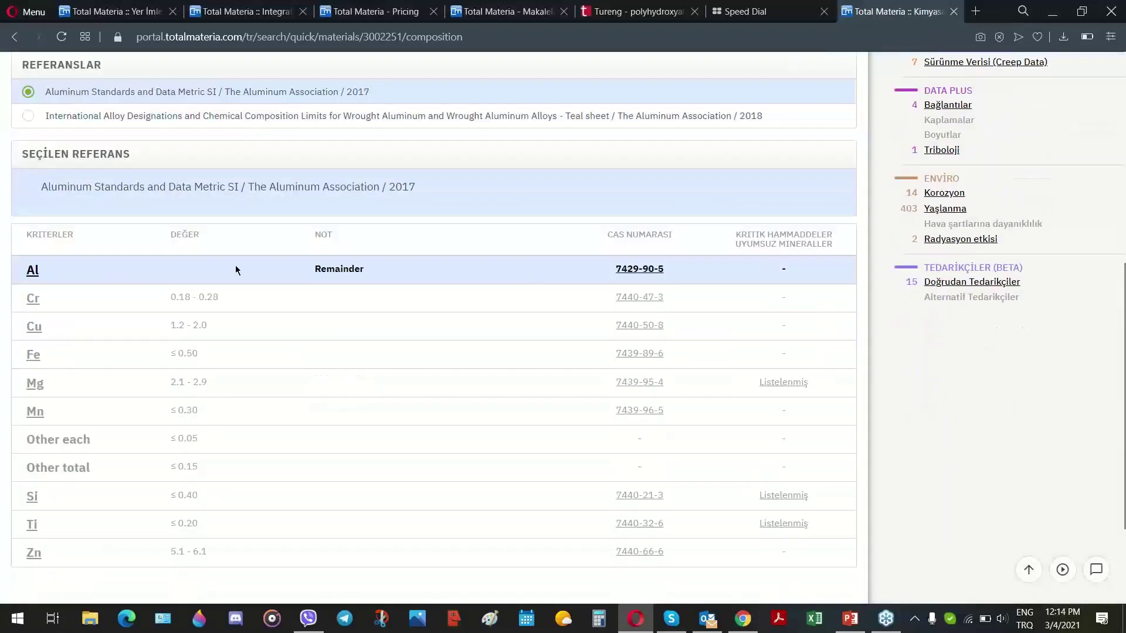
scroll(162, 386, "down", 2)
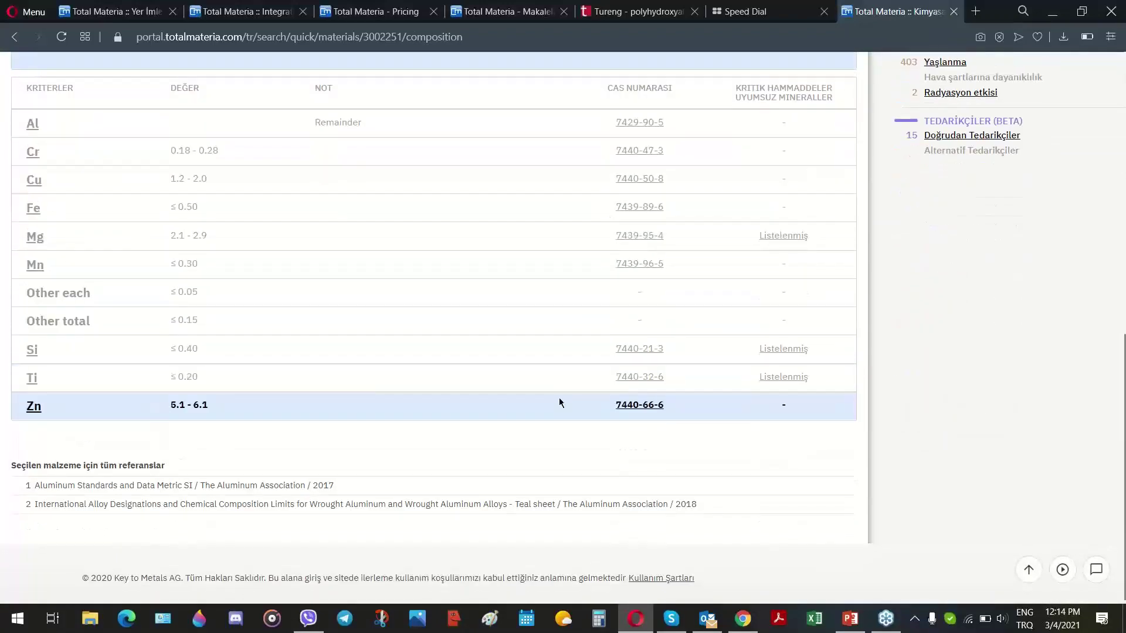
Open the magnesium substance record from its CAS number and examine its inventory listings and the country details of the regulations
left_click(634, 235)
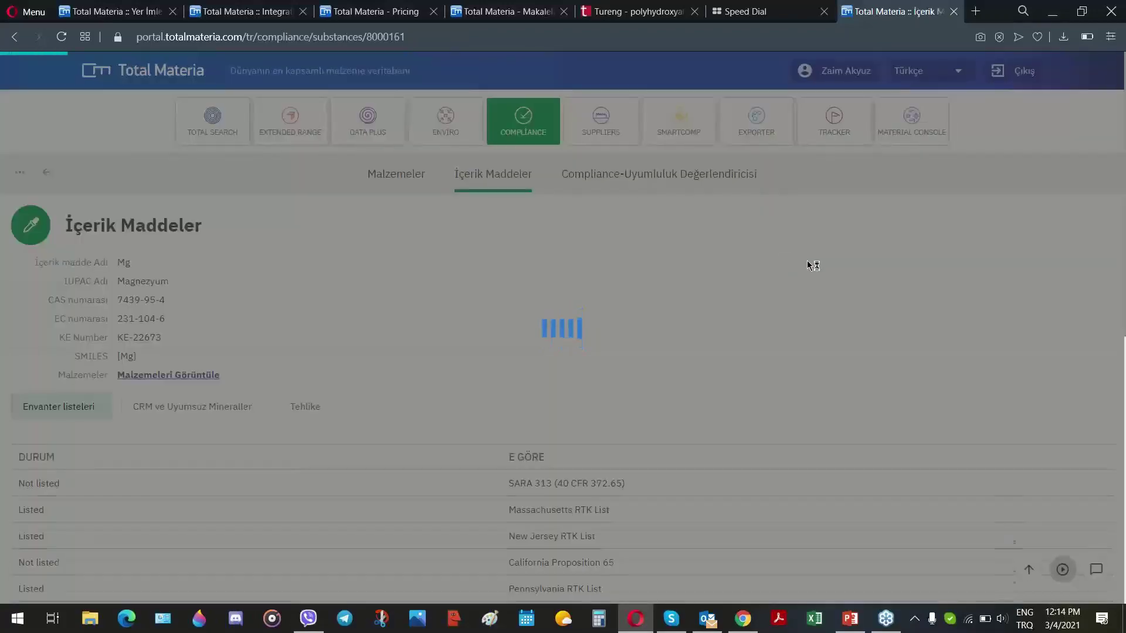
scroll(807, 261, "down", 2)
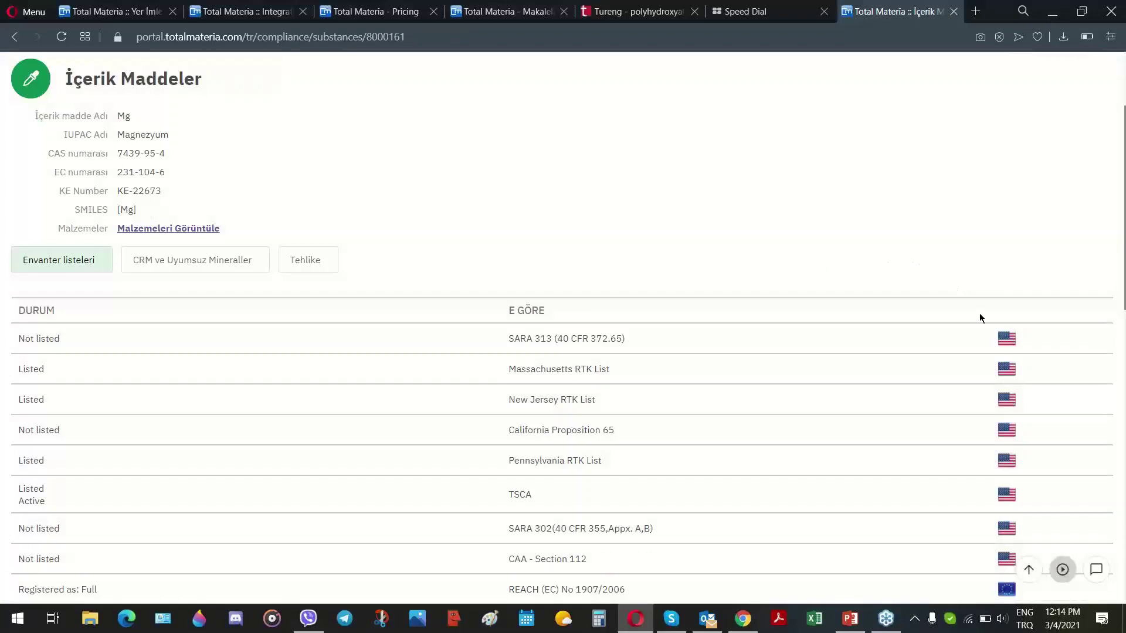
mouse_move(1007, 343)
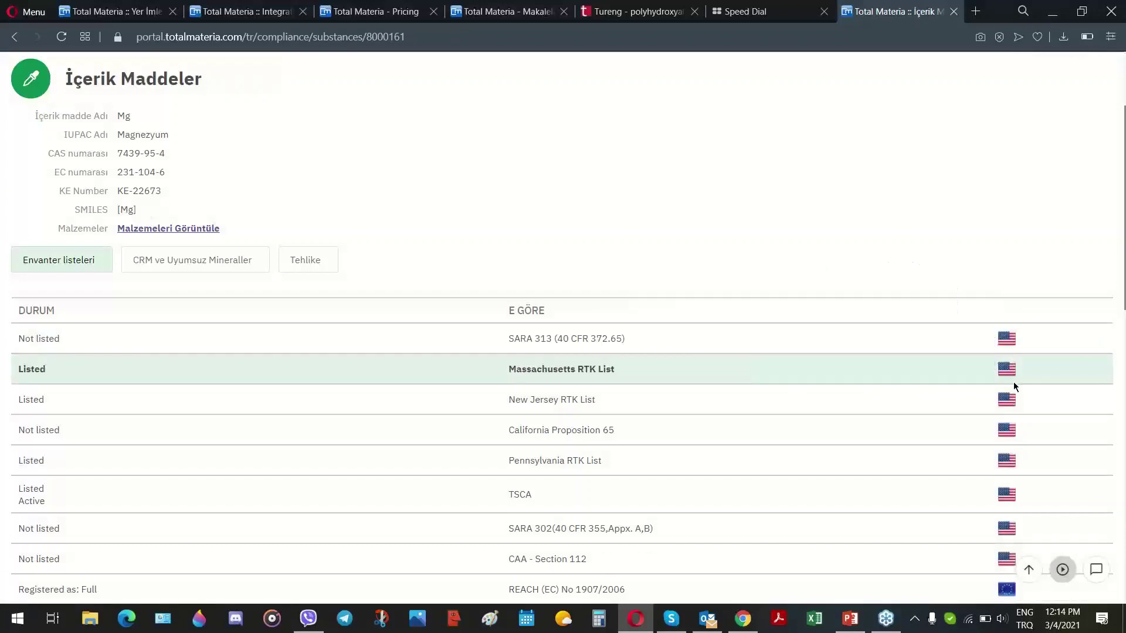
mouse_move(1015, 402)
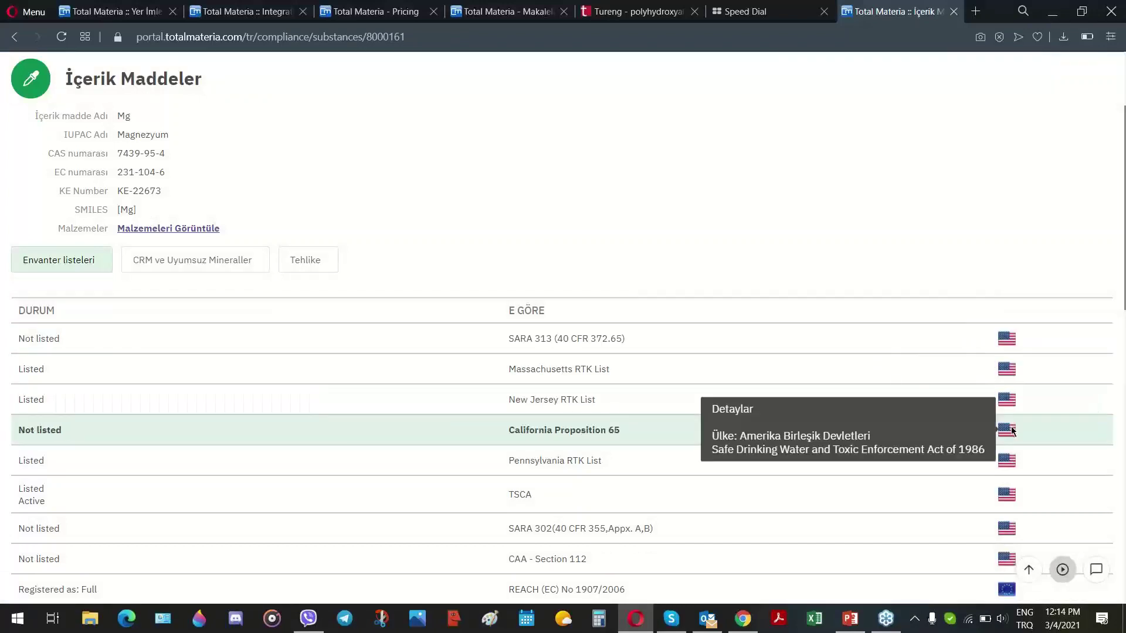
mouse_move(1015, 467)
scroll(958, 463, "down", 8)
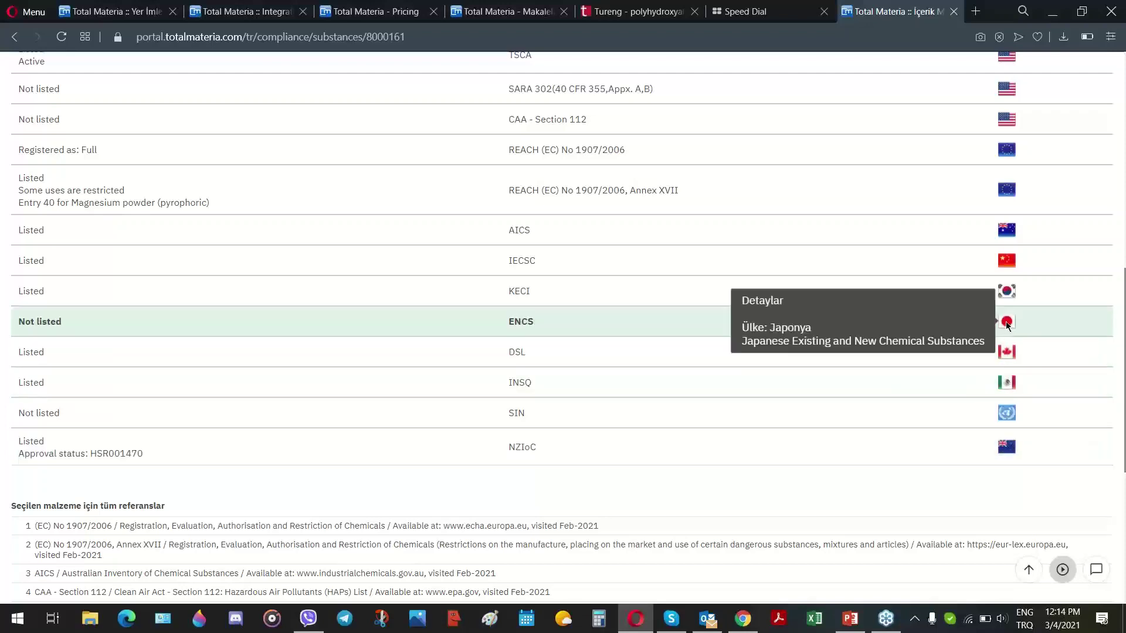
mouse_move(1009, 263)
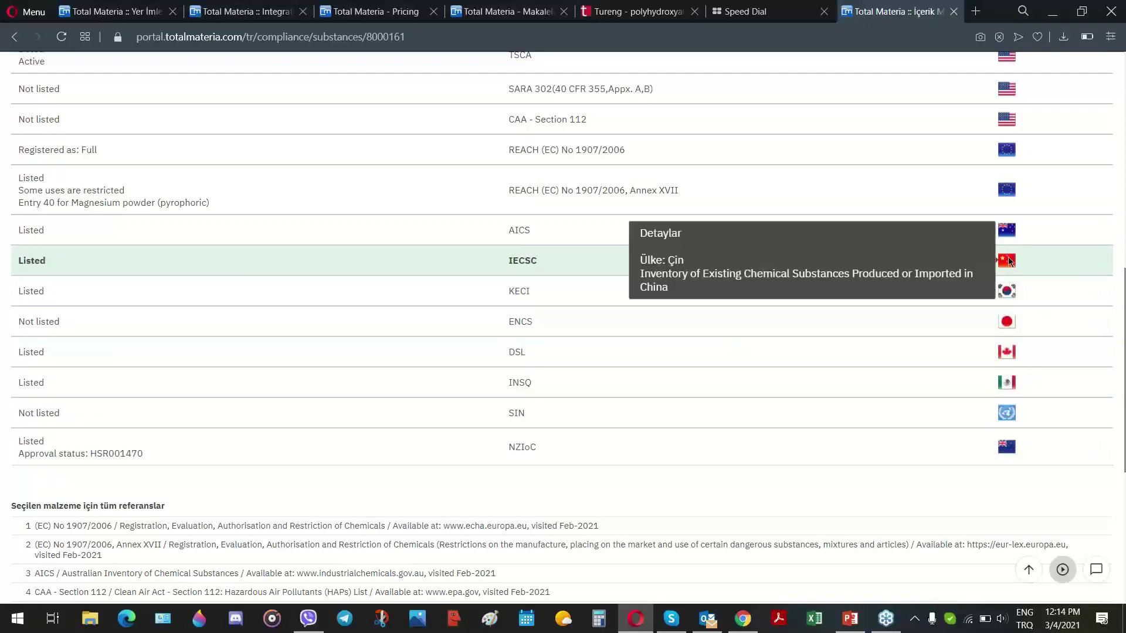
mouse_move(1006, 231)
mouse_move(1013, 190)
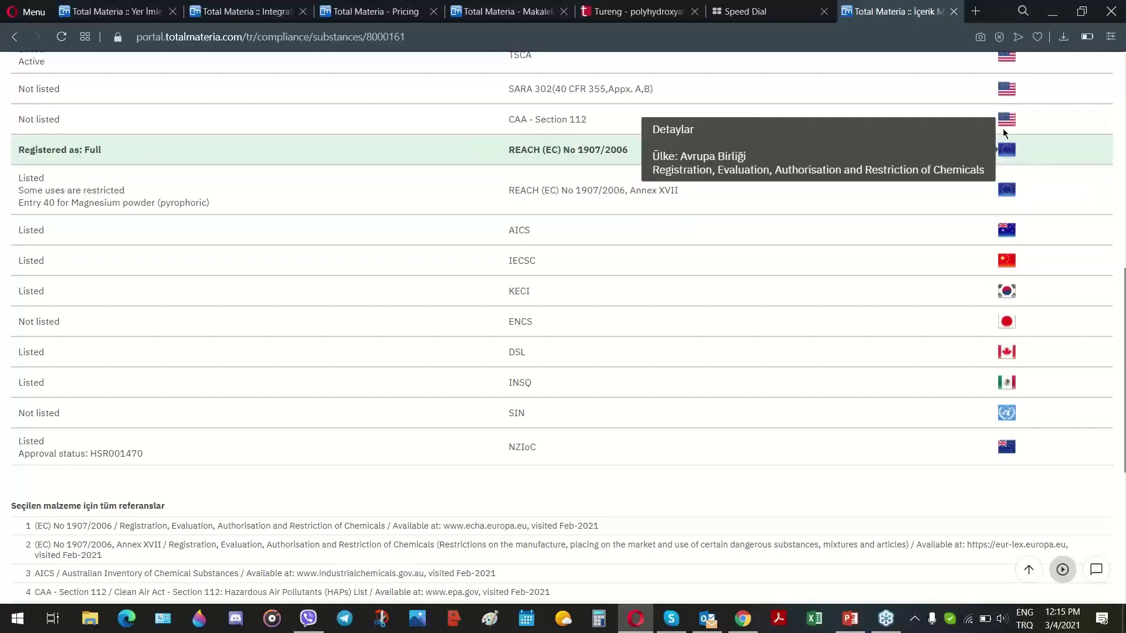
mouse_move(1003, 120)
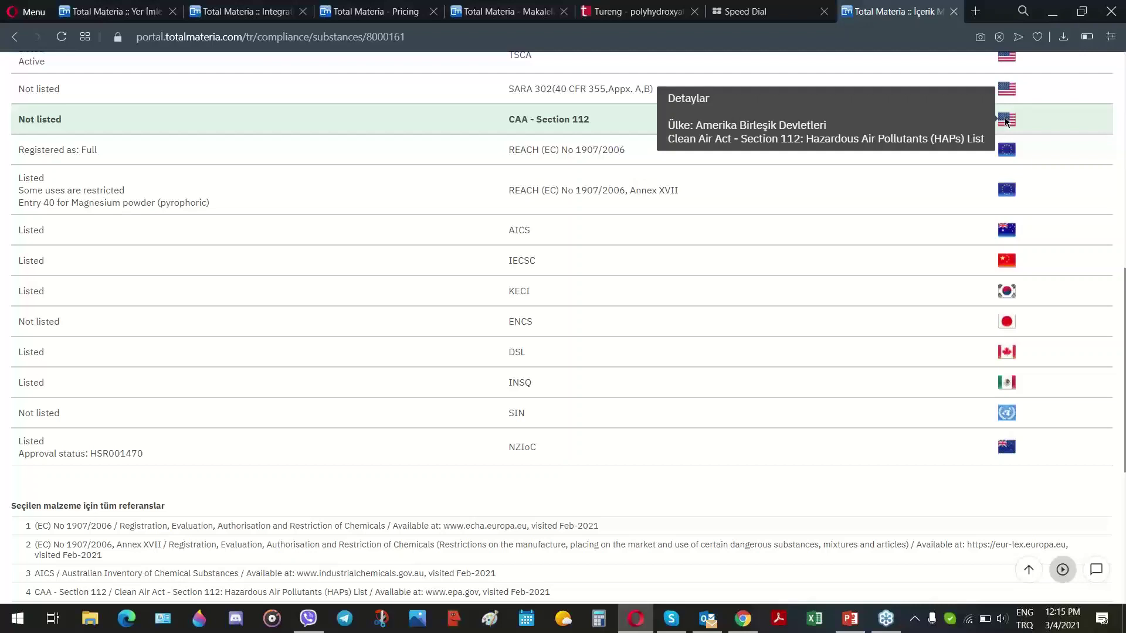
scroll(765, 264, "up", 5)
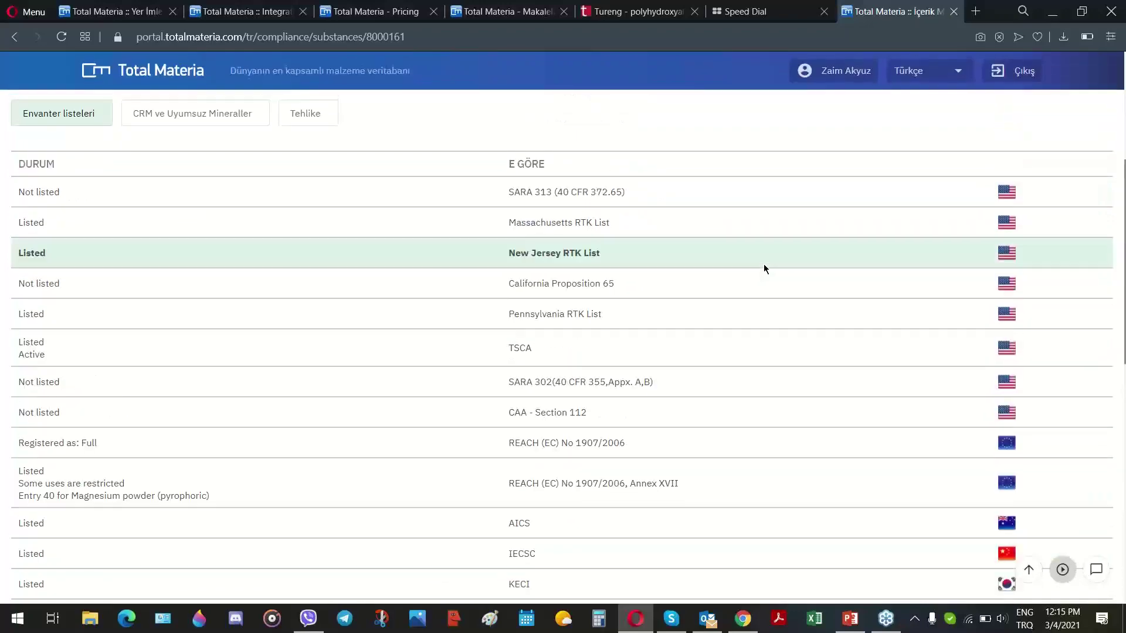
scroll(762, 270, "up", 5)
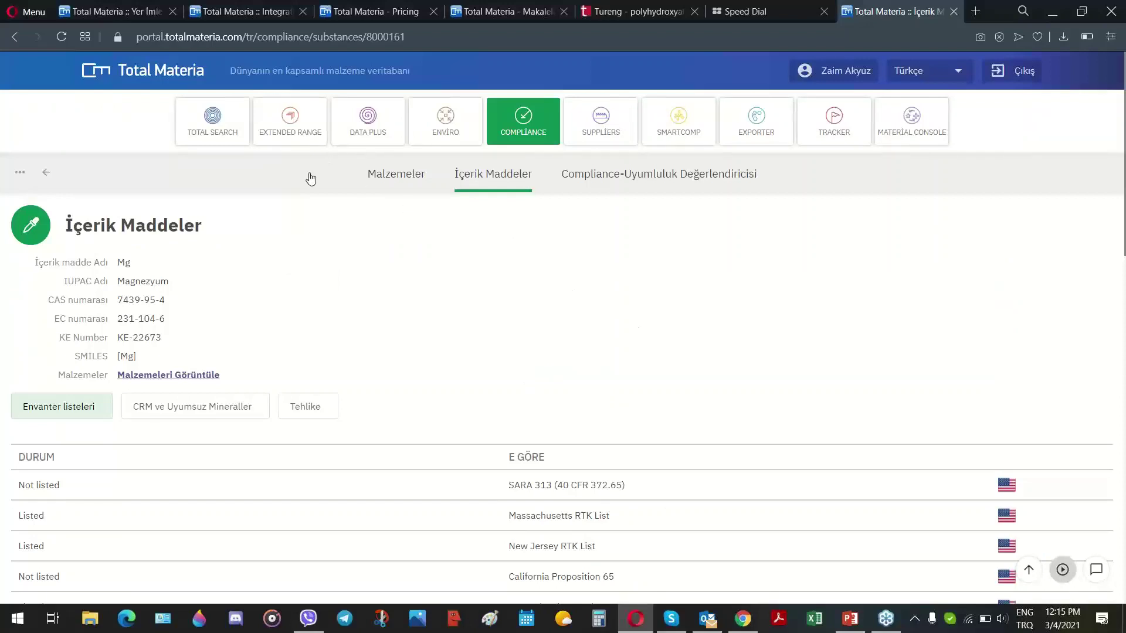
Return to the 7075 material record and view its Gerilim Gerinim Diyagramları and Şekillendirilebilirlik data
left_click(48, 178)
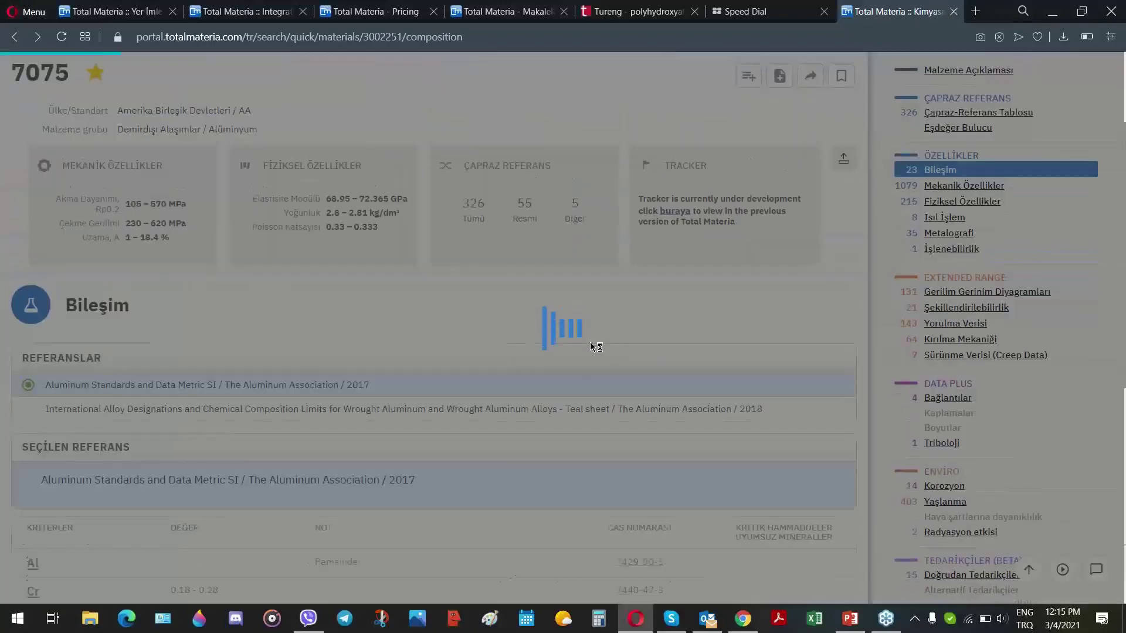
scroll(729, 327, "down", 2)
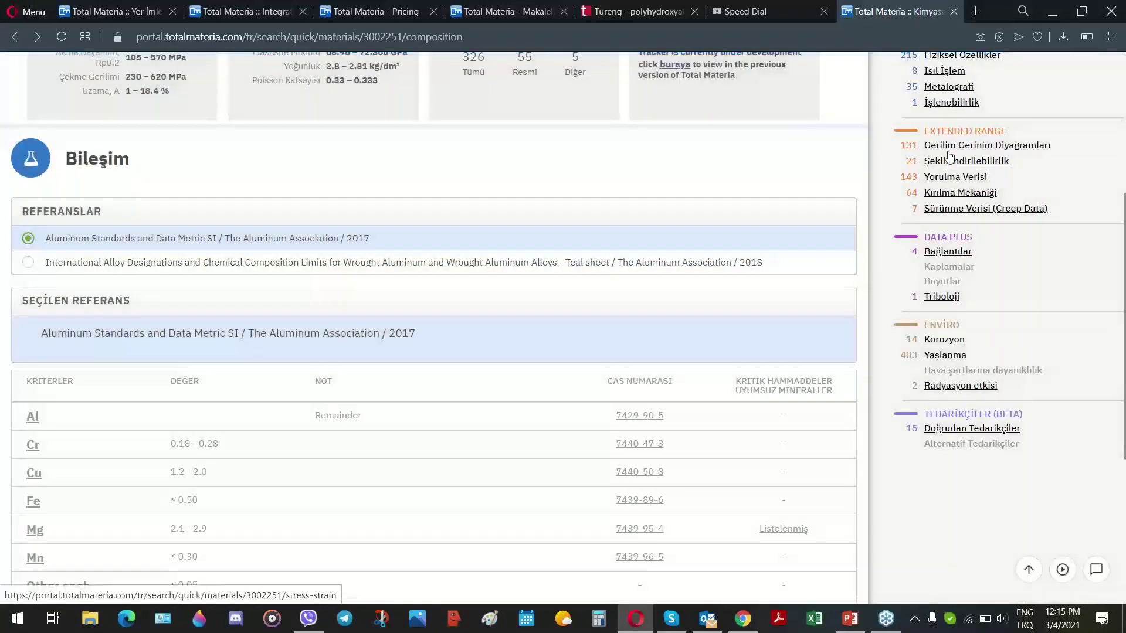
left_click(949, 153)
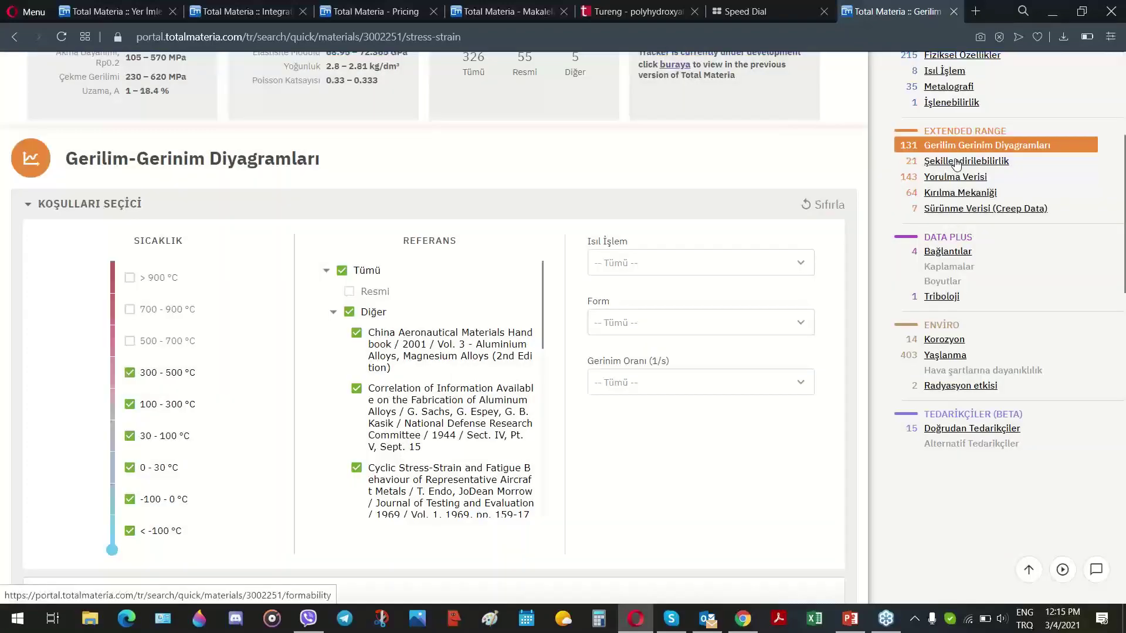
left_click(944, 162)
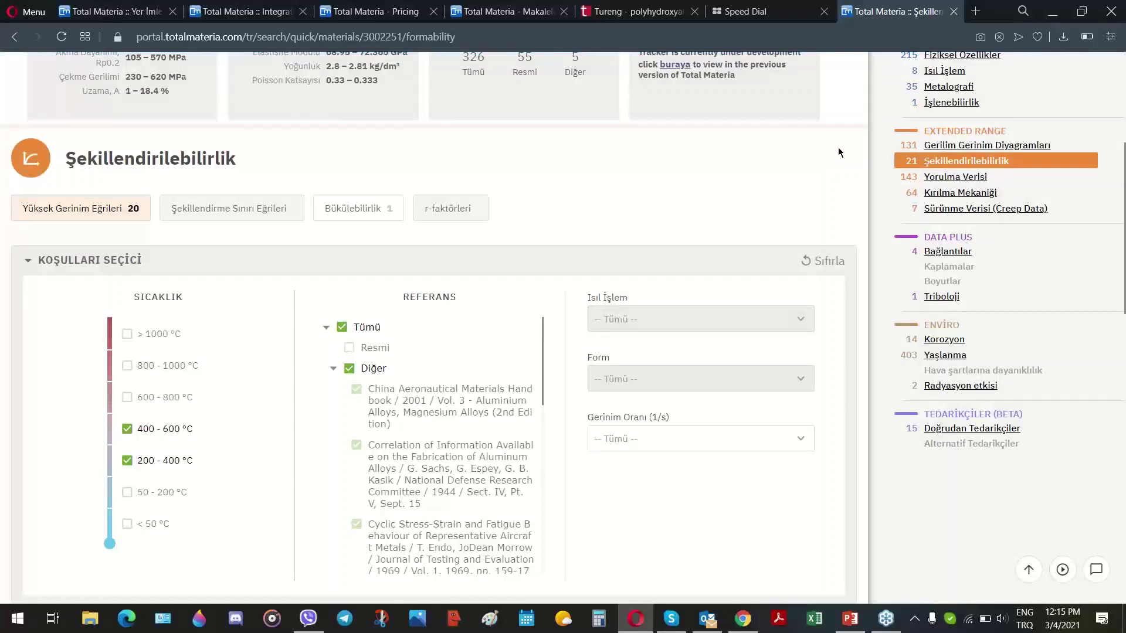
Open 7075's Yorulma Verisi and review the strain-life conditions, parameters and curve for the preselected T736 condition
scroll(844, 193, "up", 2)
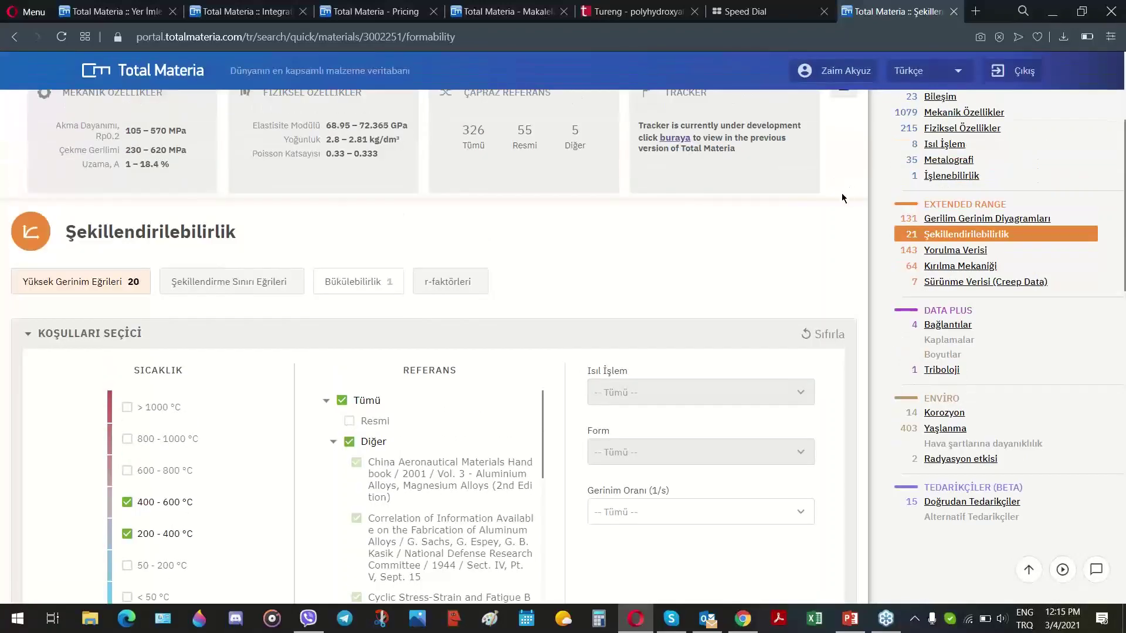
scroll(842, 198, "up", 2)
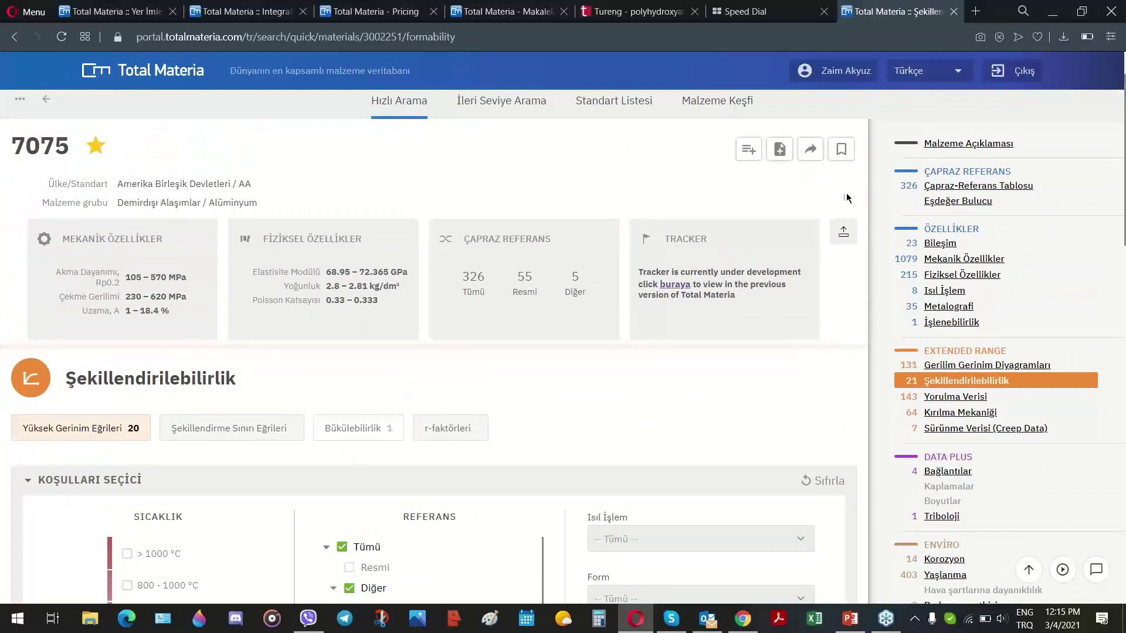
left_click(932, 398)
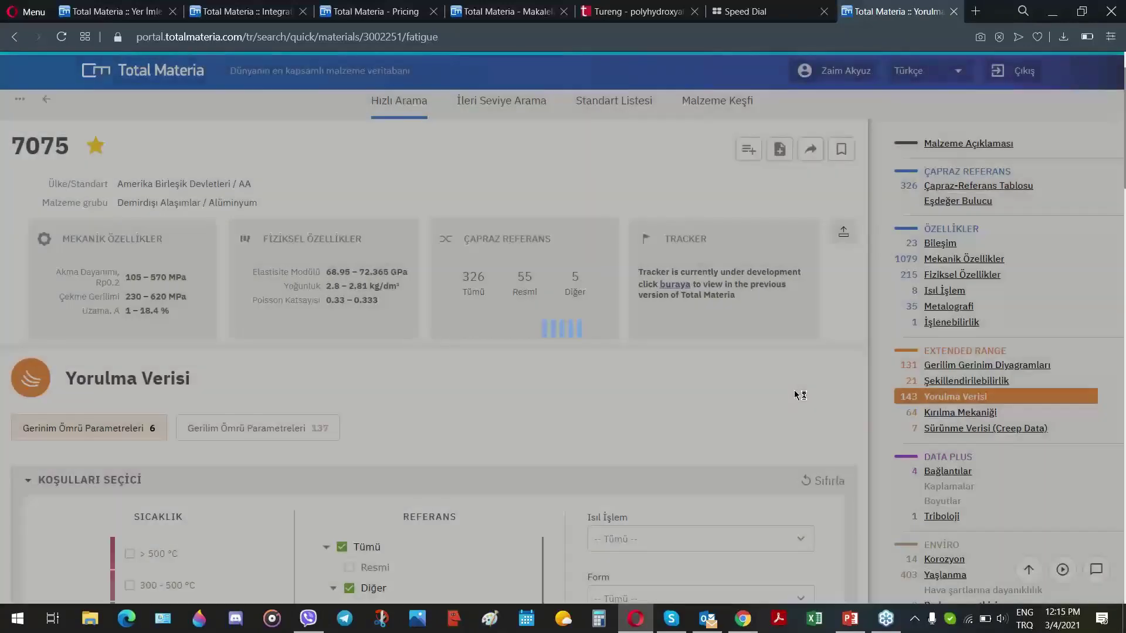
scroll(809, 358, "down", 1)
scroll(835, 326, "down", 3)
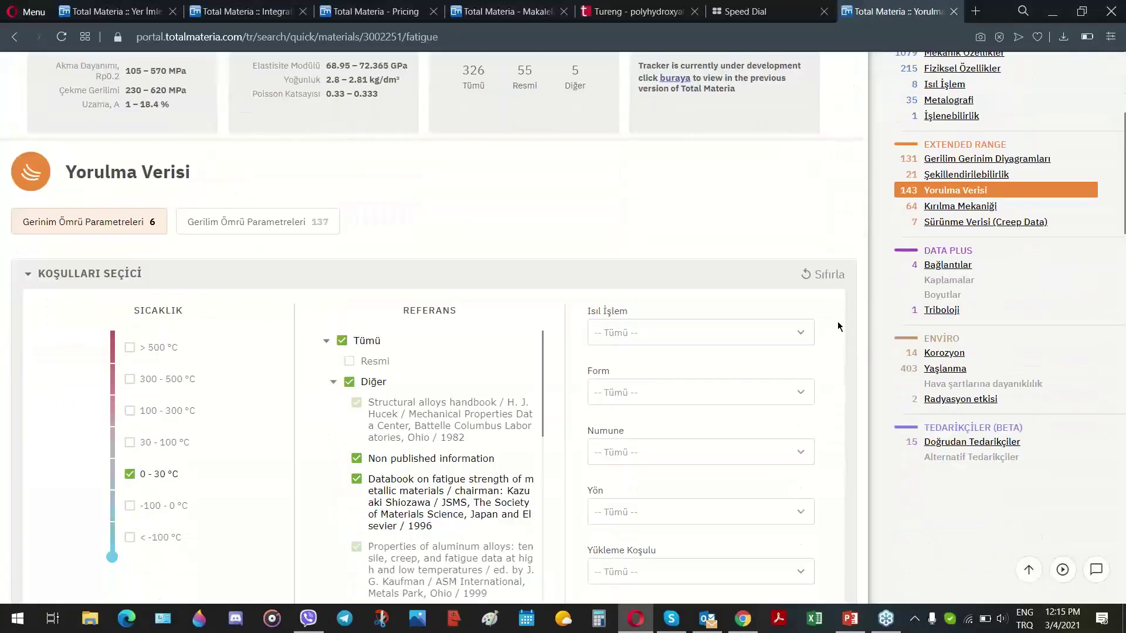
scroll(873, 315, "down", 10)
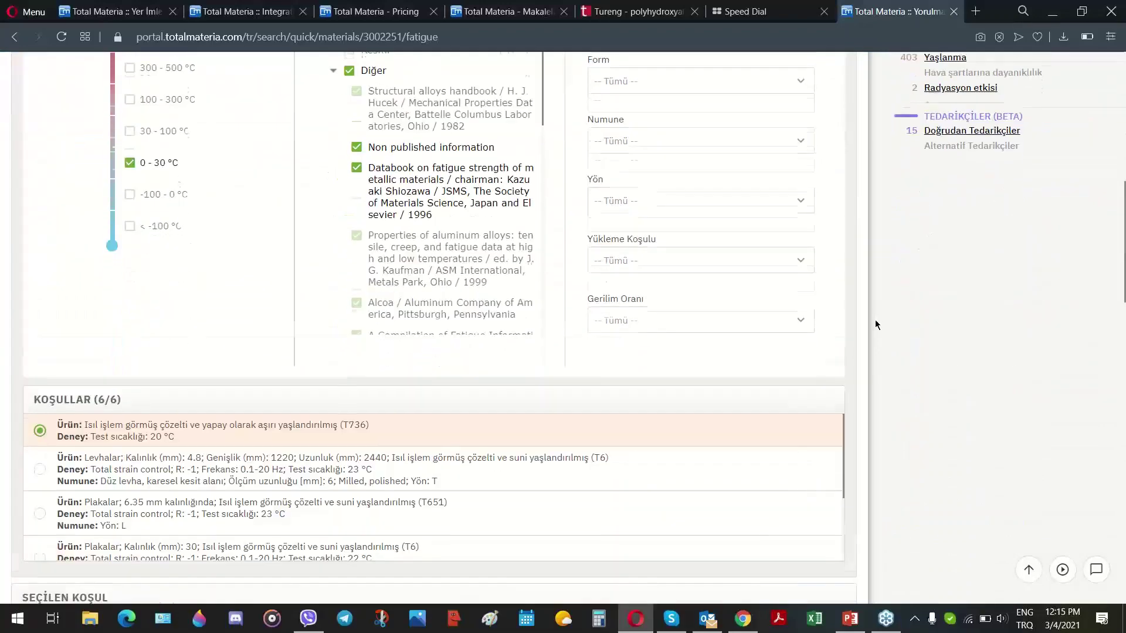
scroll(914, 401, "down", 3)
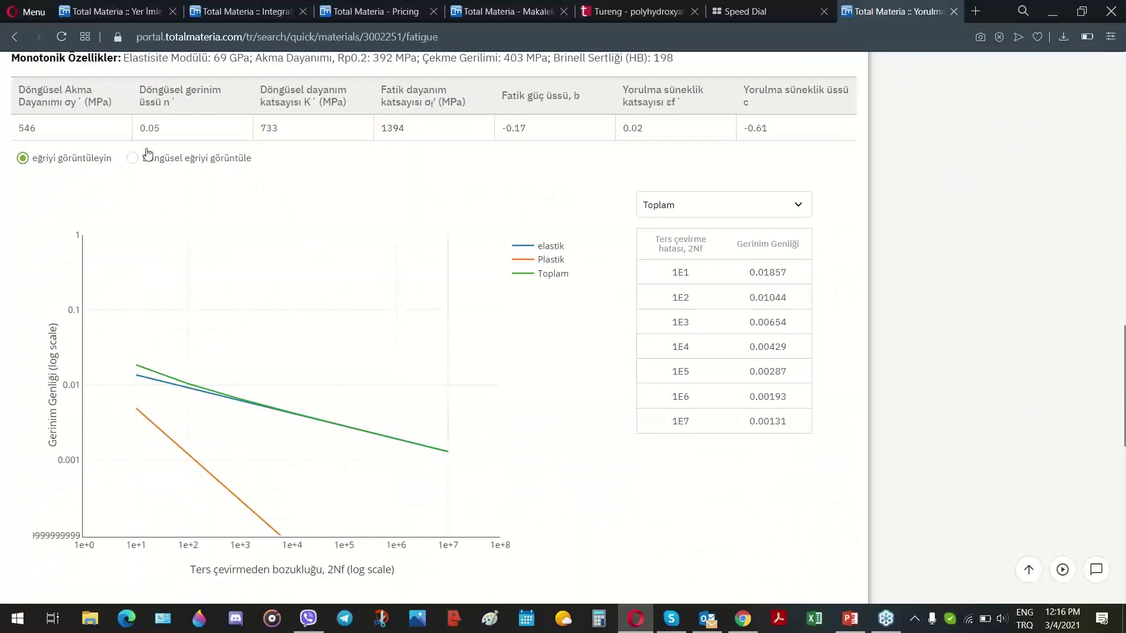
Zoom the strain-life chart in on the area around the three curves and read off points on the Toplam curve
mouse_move(319, 411)
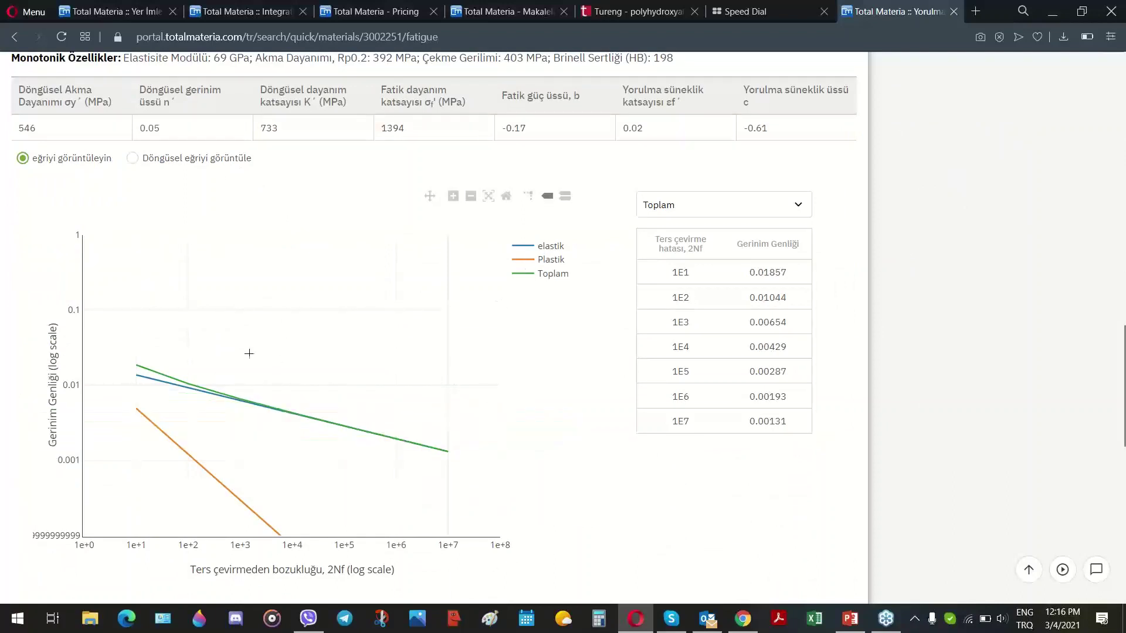
mouse_move(118, 296)
left_mouse_down()
mouse_move(155, 362)
mouse_move(458, 596)
mouse_move(462, 550)
left_mouse_up()
mouse_move(340, 393)
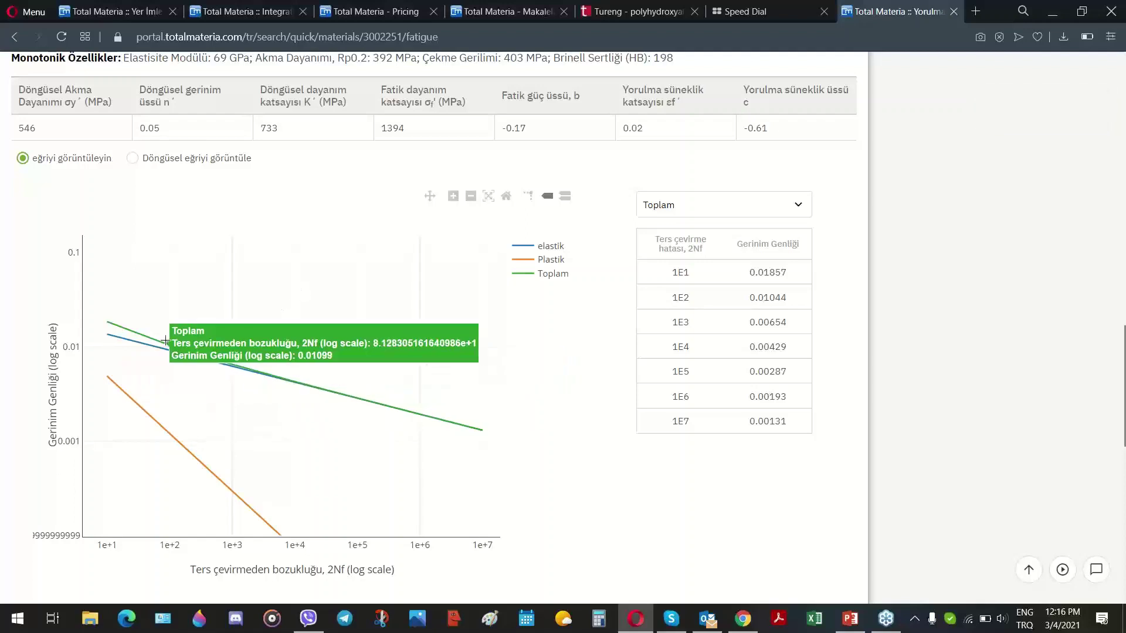
Zoom the strain-life chart in around 1e+2 reversals and read off a point on the elastik curve
left_click_drag(153, 316, 211, 397)
mouse_move(187, 361)
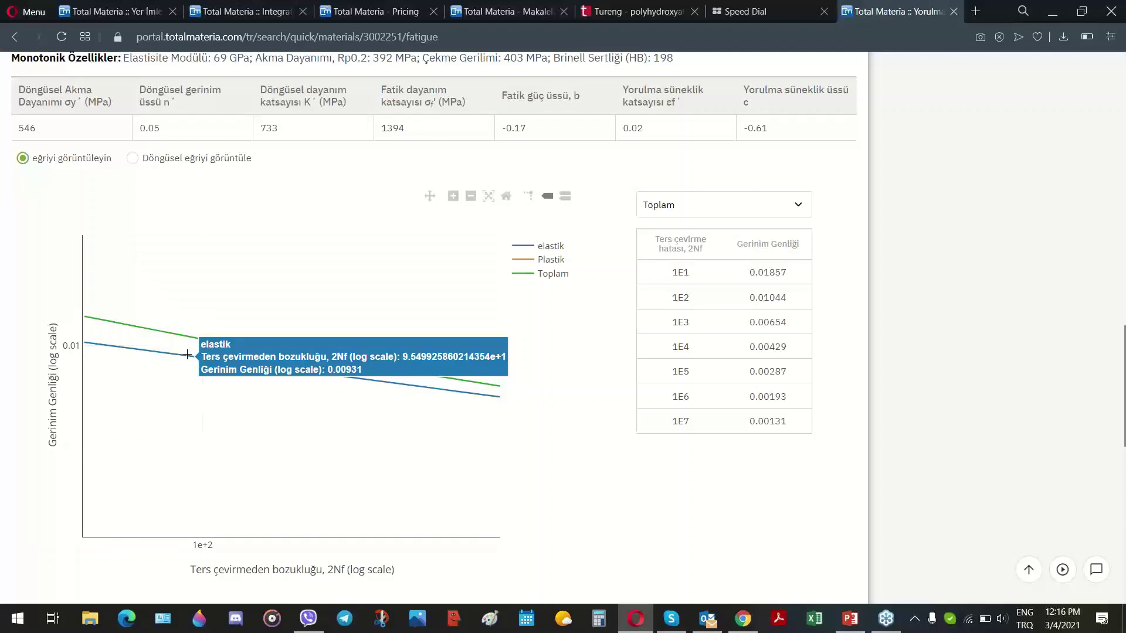
Open 7075's Metalografi data and show all of its micrographs
scroll(582, 404, "up", 8)
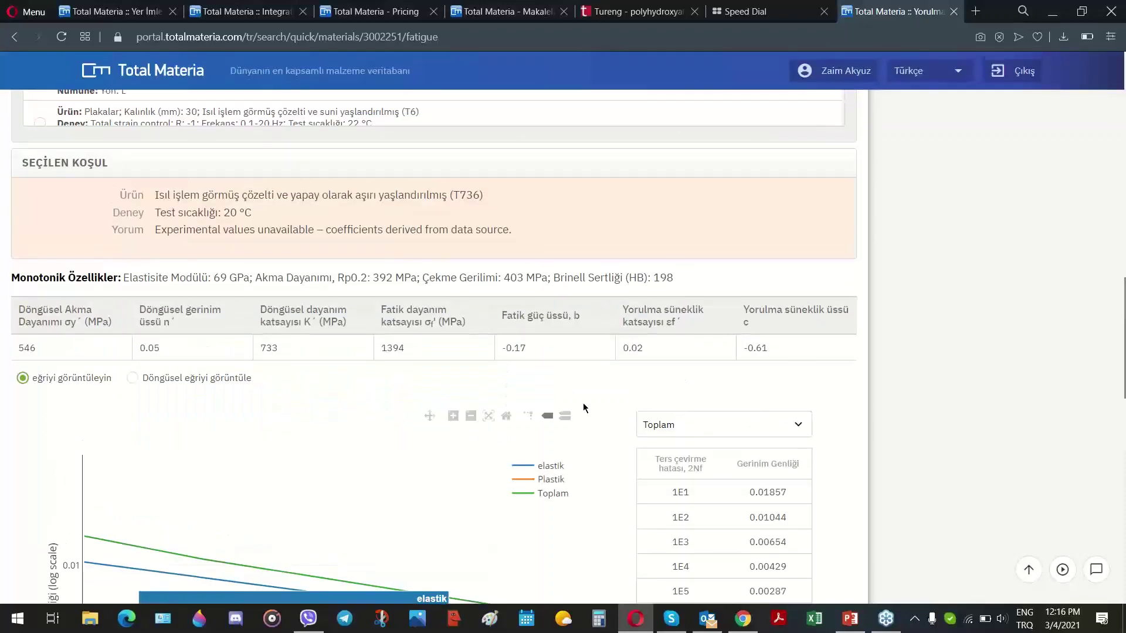
scroll(583, 404, "up", 10)
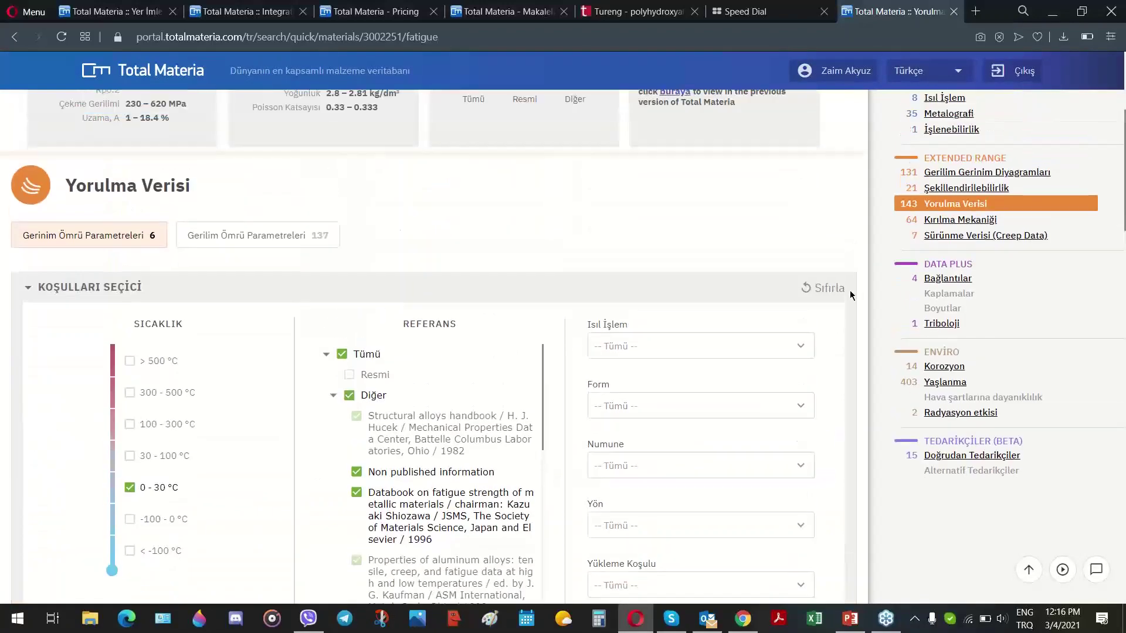
scroll(850, 287, "up", 3)
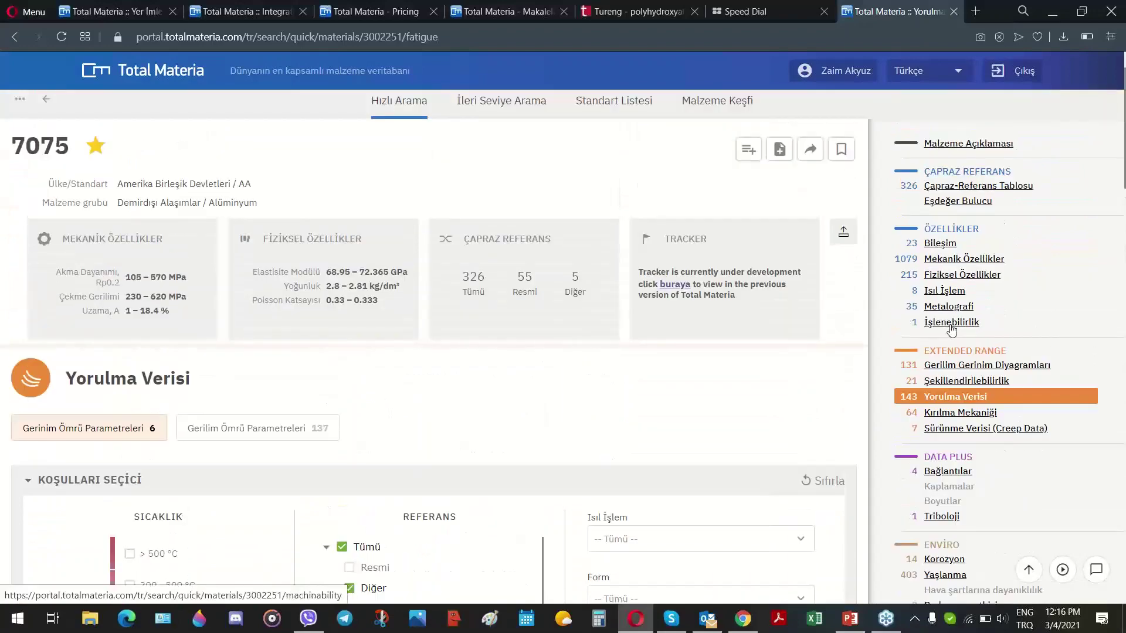
scroll(951, 331, "down", 3)
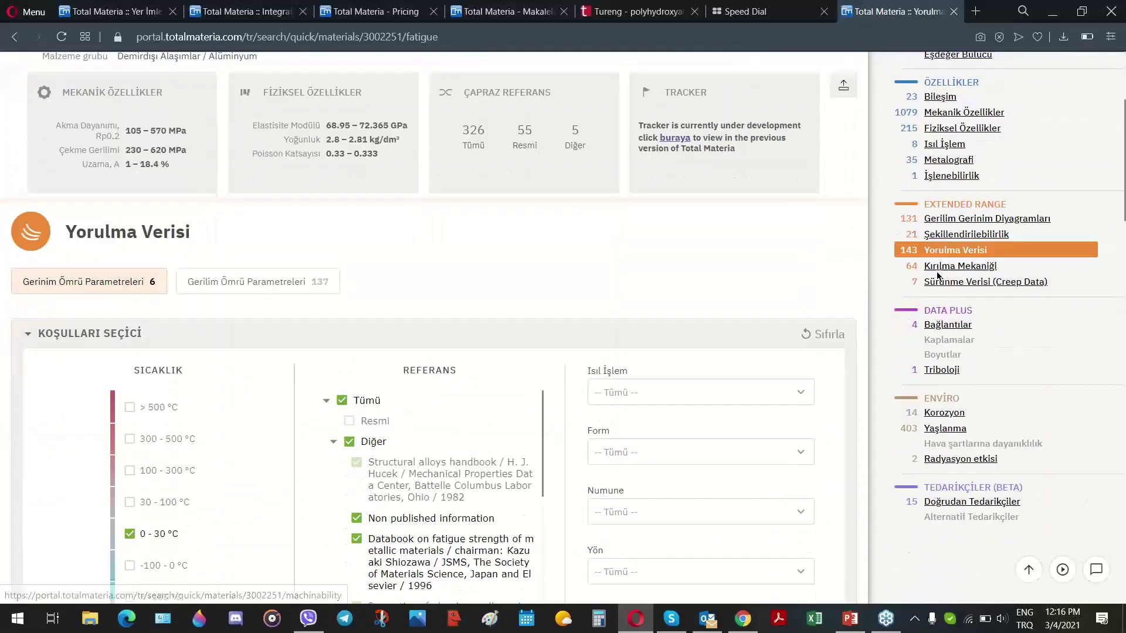
left_click(939, 160)
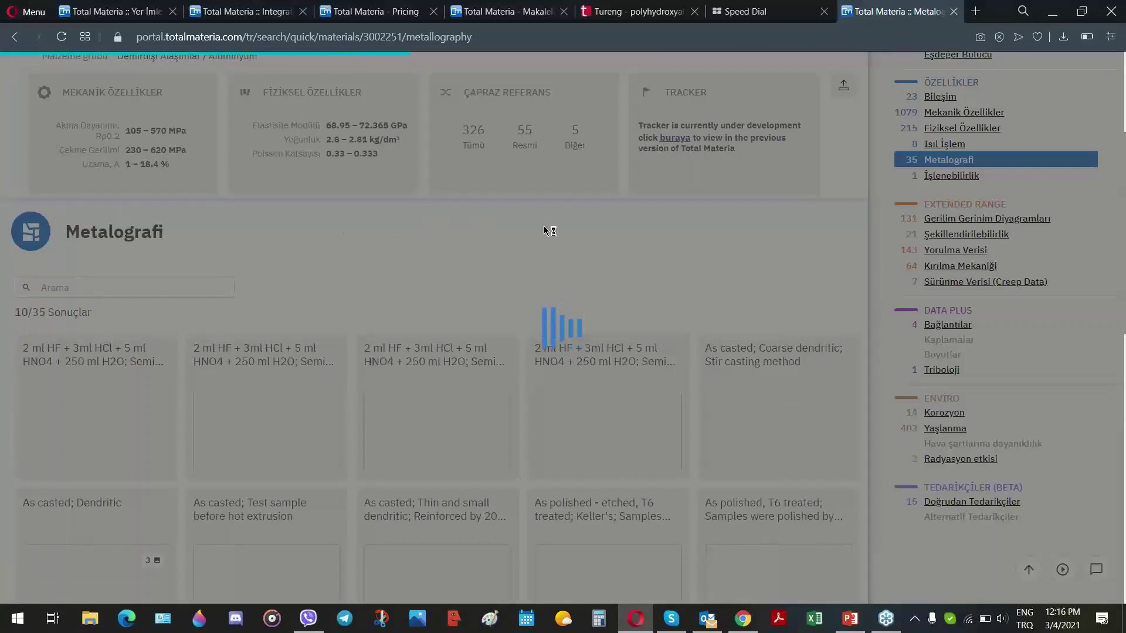
scroll(537, 212, "down", 1)
scroll(538, 216, "down", 1)
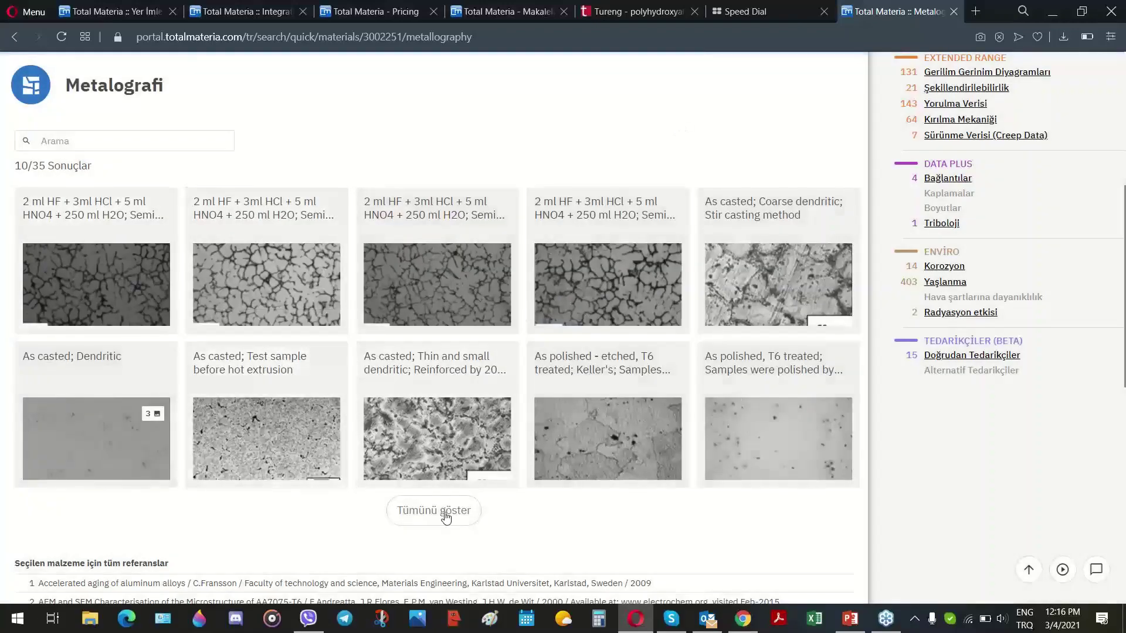
left_click(446, 515)
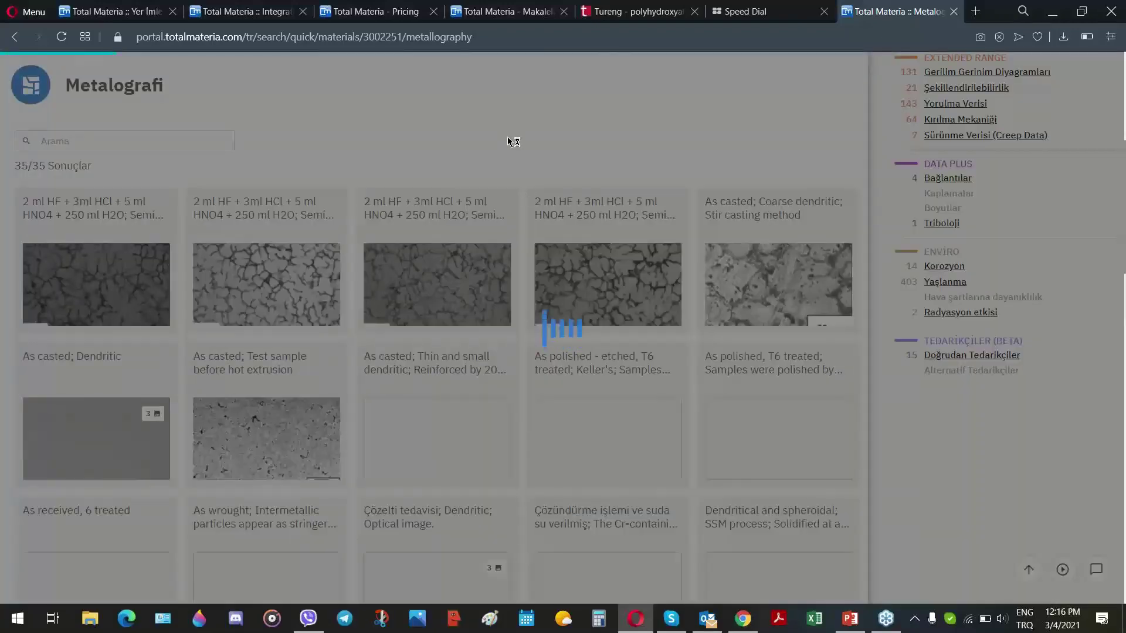
Look through the full set of 7075 micrographs and the list of references for the material
scroll(552, 109, "down", 1)
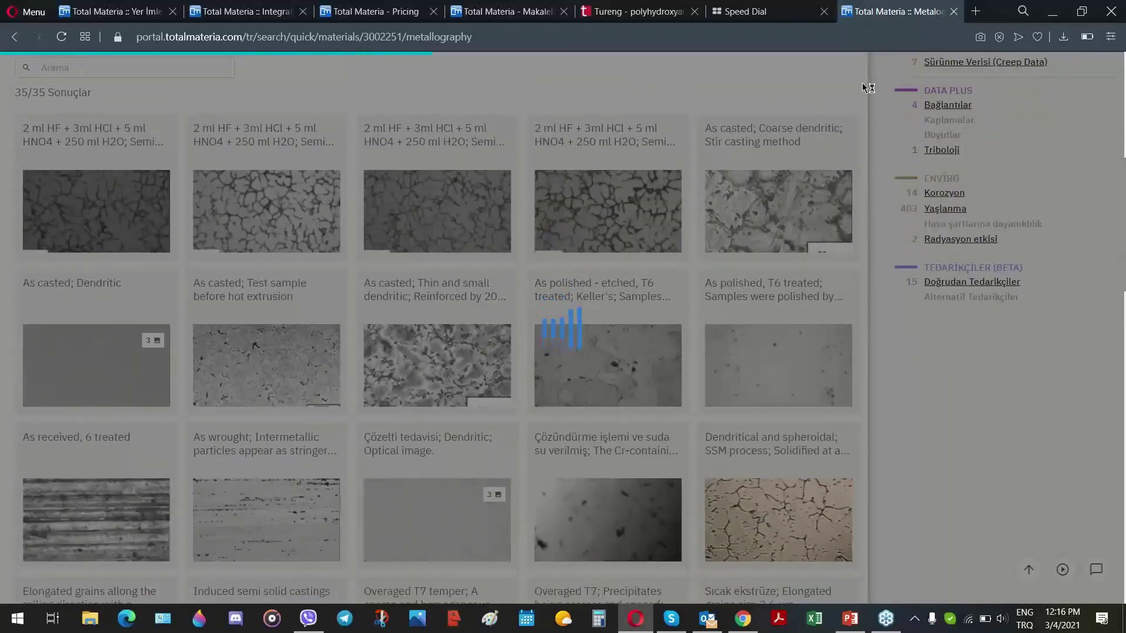
scroll(866, 88, "down", 1)
scroll(889, 156, "down", 2)
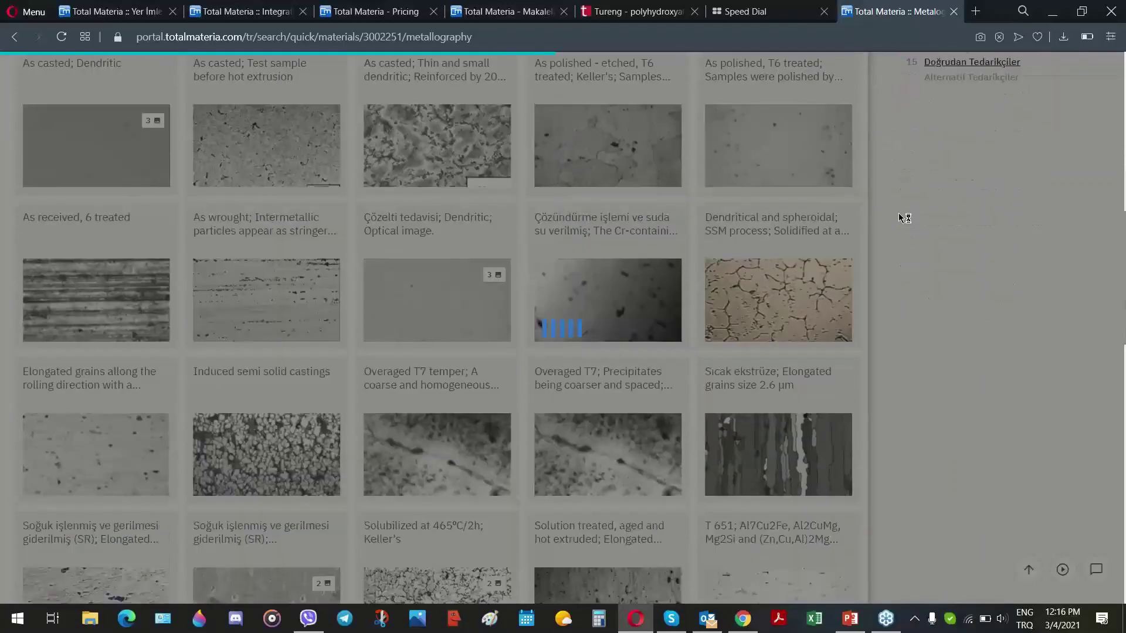
scroll(900, 216, "down", 1)
scroll(897, 213, "down", 6)
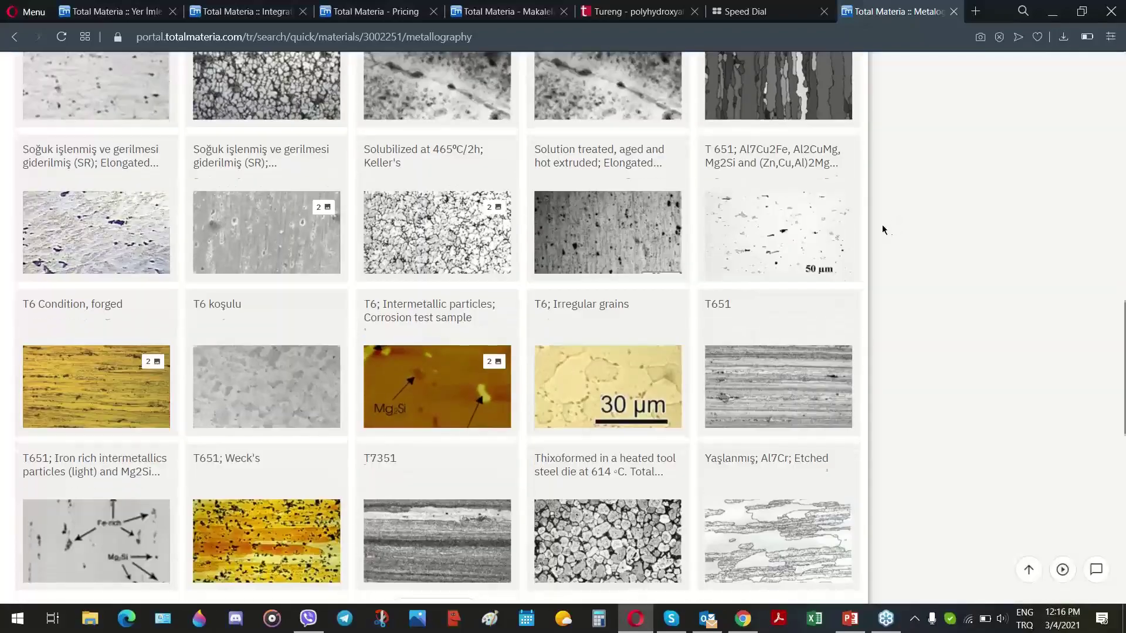
scroll(880, 228, "down", 3)
scroll(833, 313, "down", 2)
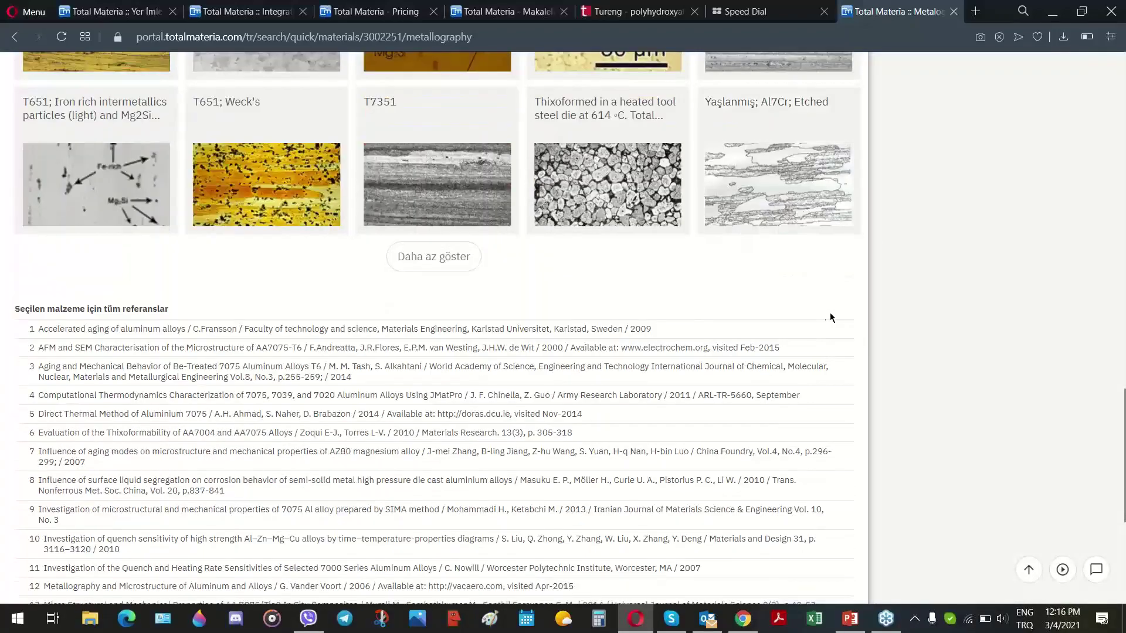
scroll(852, 295, "down", 2)
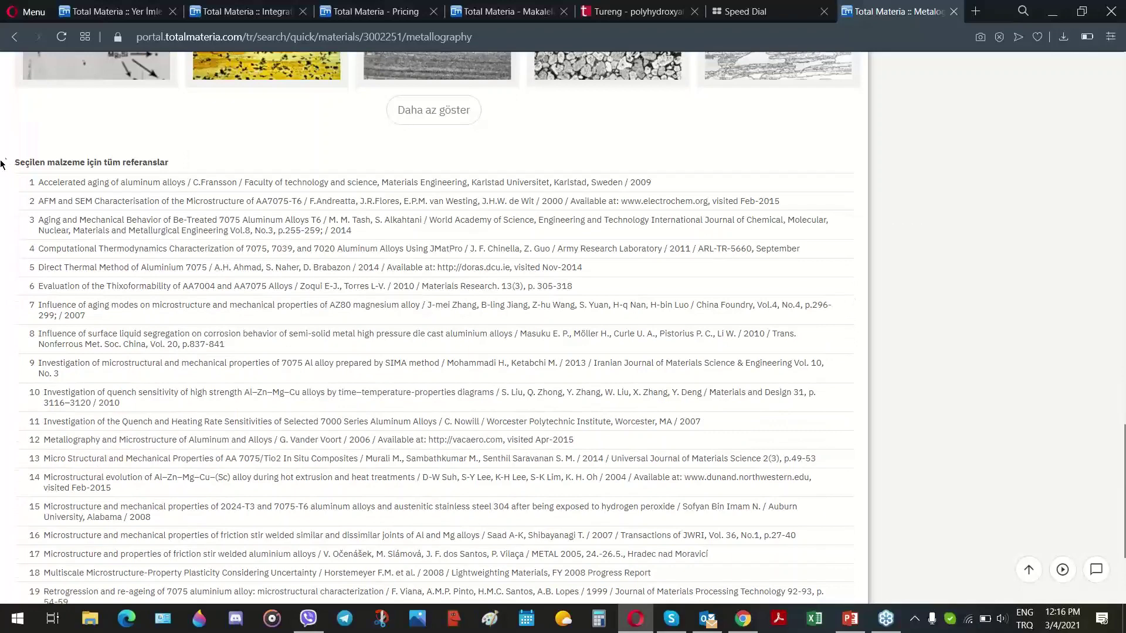
scroll(467, 197, "down", 2)
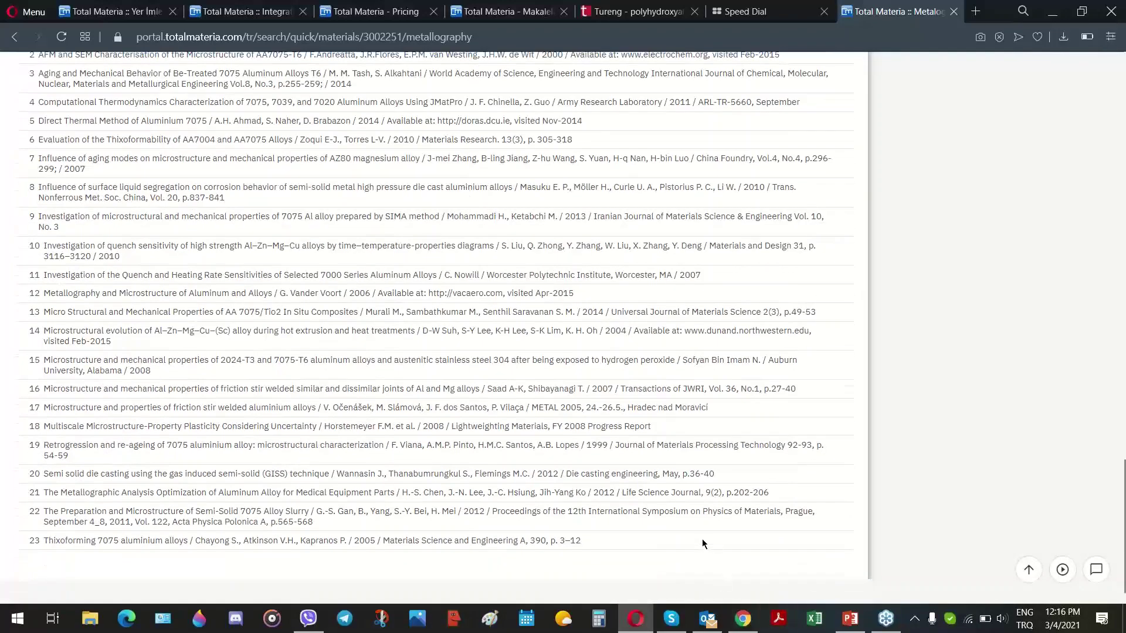
left_click_drag(594, 548, 182, 327)
left_click(183, 327)
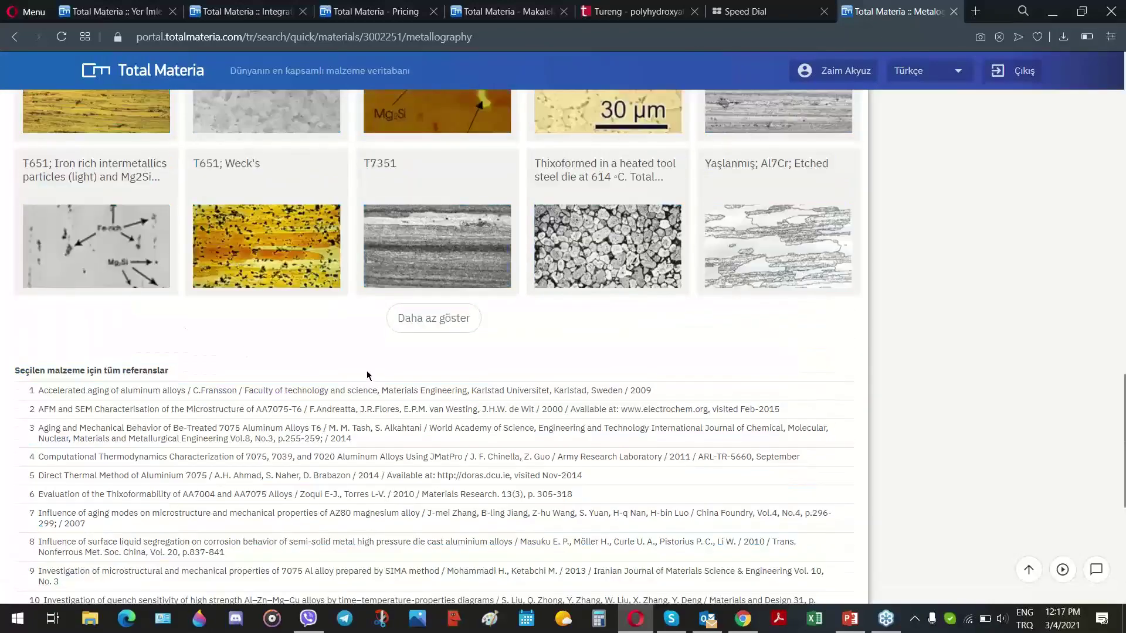
Open 7075's Bağlantılar data and view the joint properties for FSW conditions A, B and C in turn
scroll(387, 376, "up", 10)
scroll(404, 387, "up", 15)
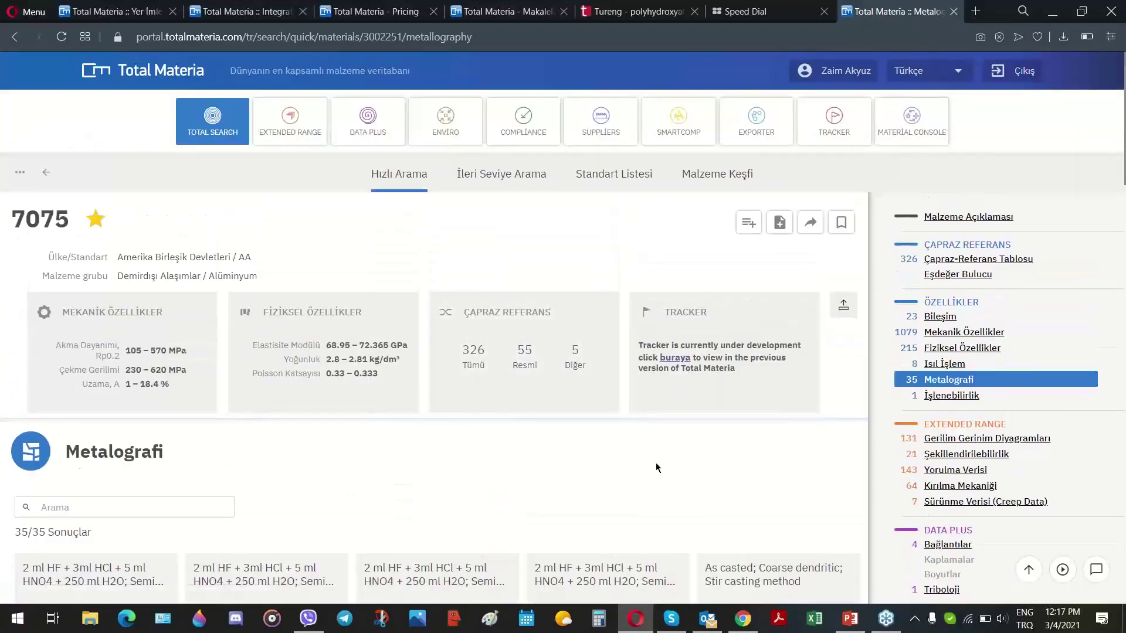
scroll(712, 460, "down", 4)
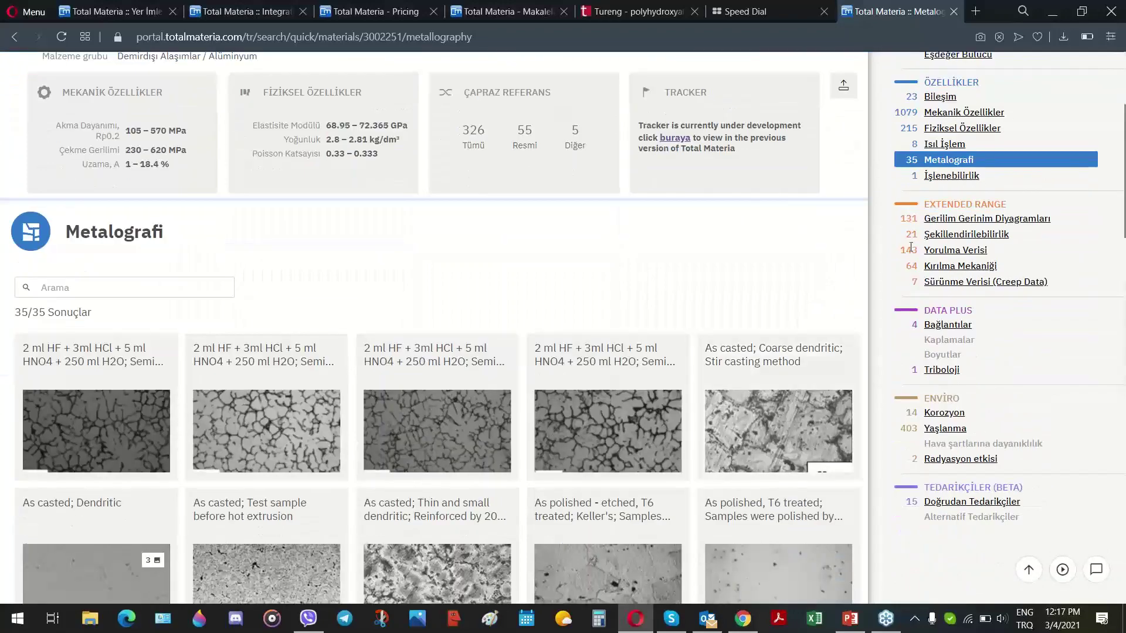
left_click(964, 330)
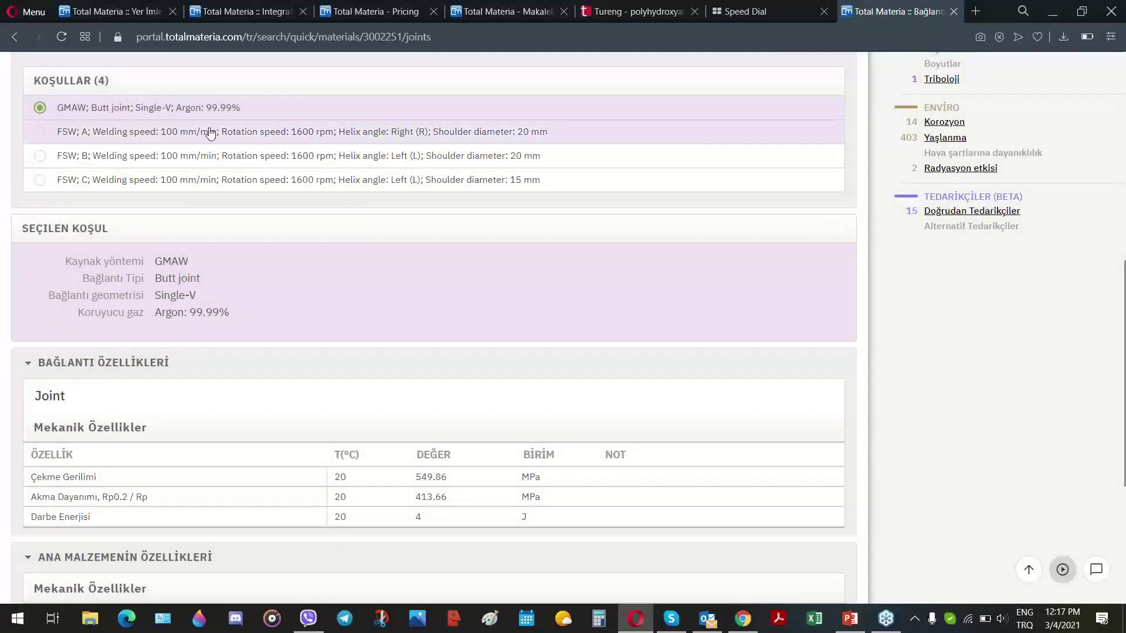
left_click(210, 133)
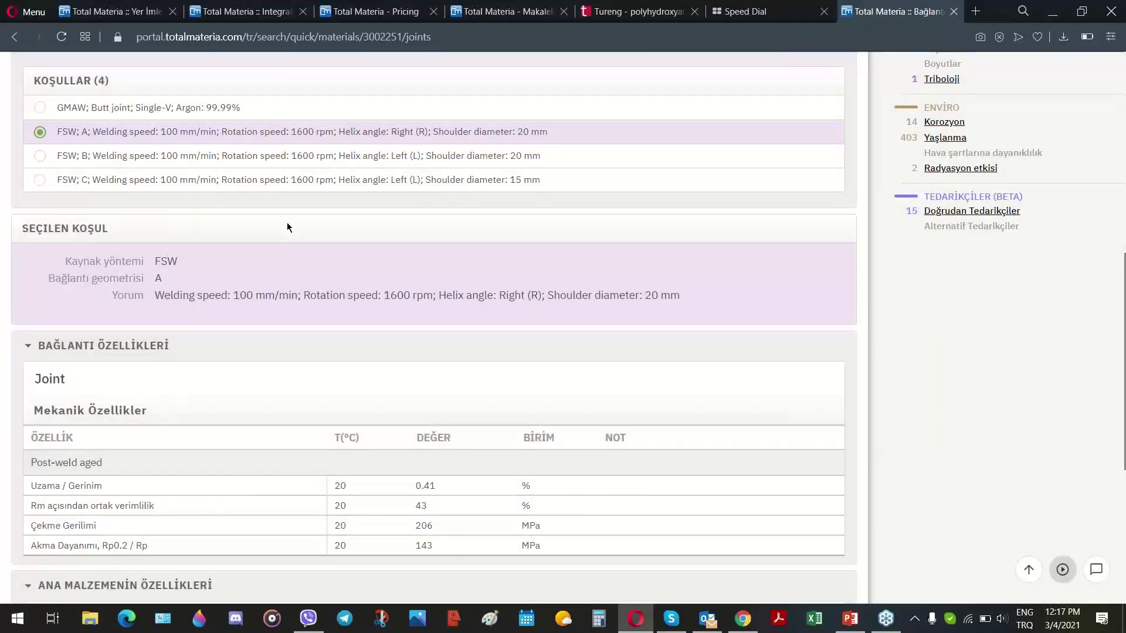
left_click(270, 162)
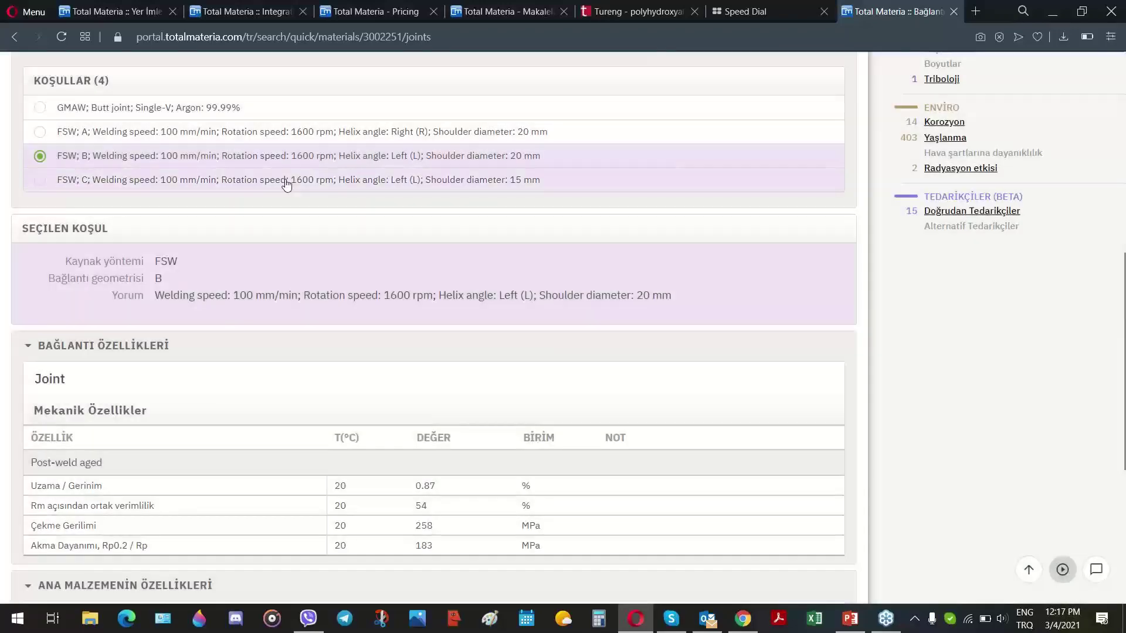
left_click(285, 182)
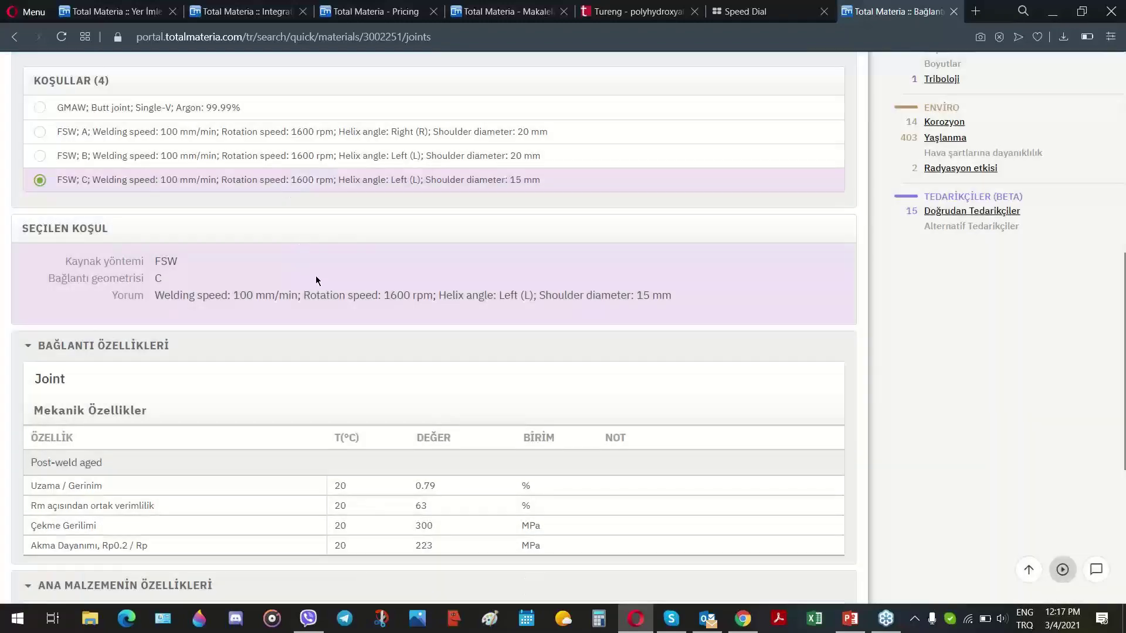
Recheck FSW conditions B and A, then select the GMAW butt joint and review its joint properties, base material properties and reference
scroll(671, 314, "up", 1)
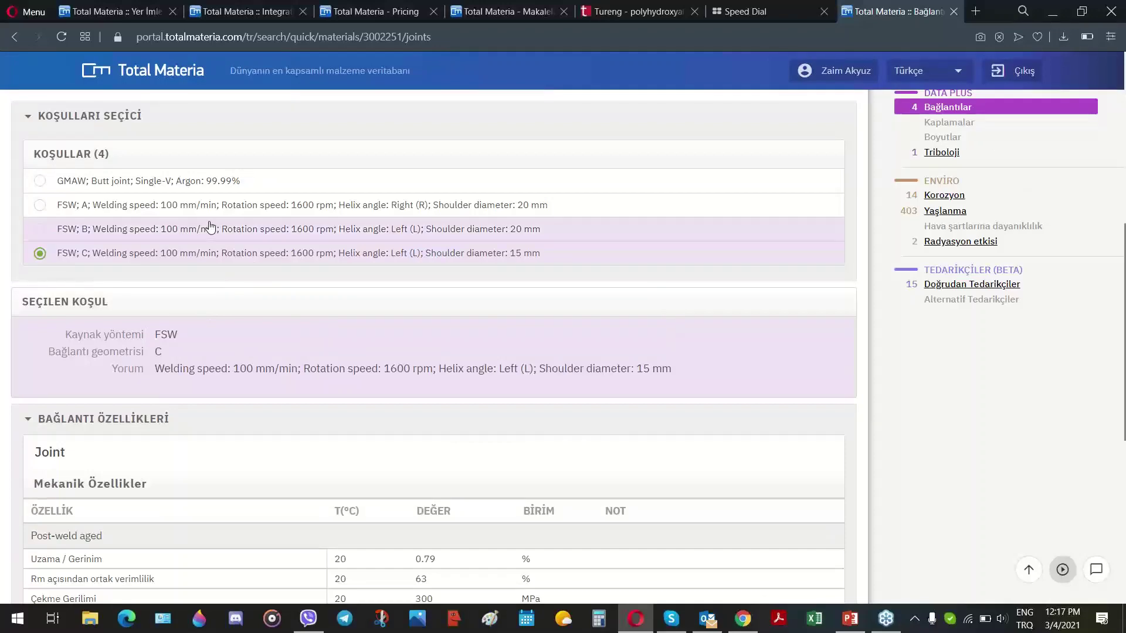
left_click(244, 229)
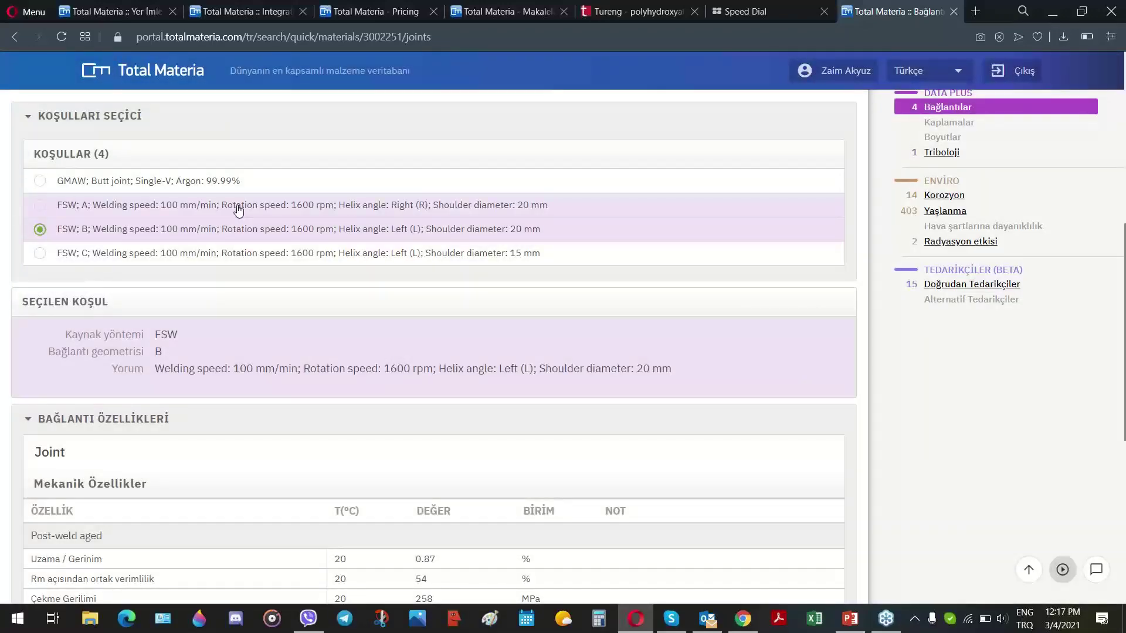
left_click(239, 205)
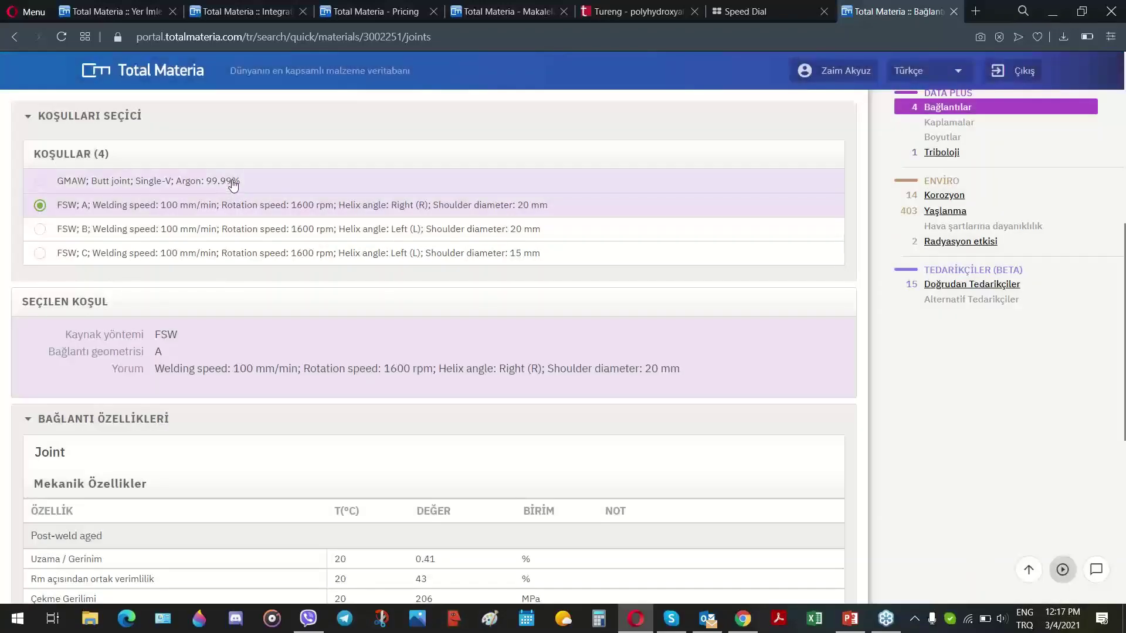
left_click(233, 184)
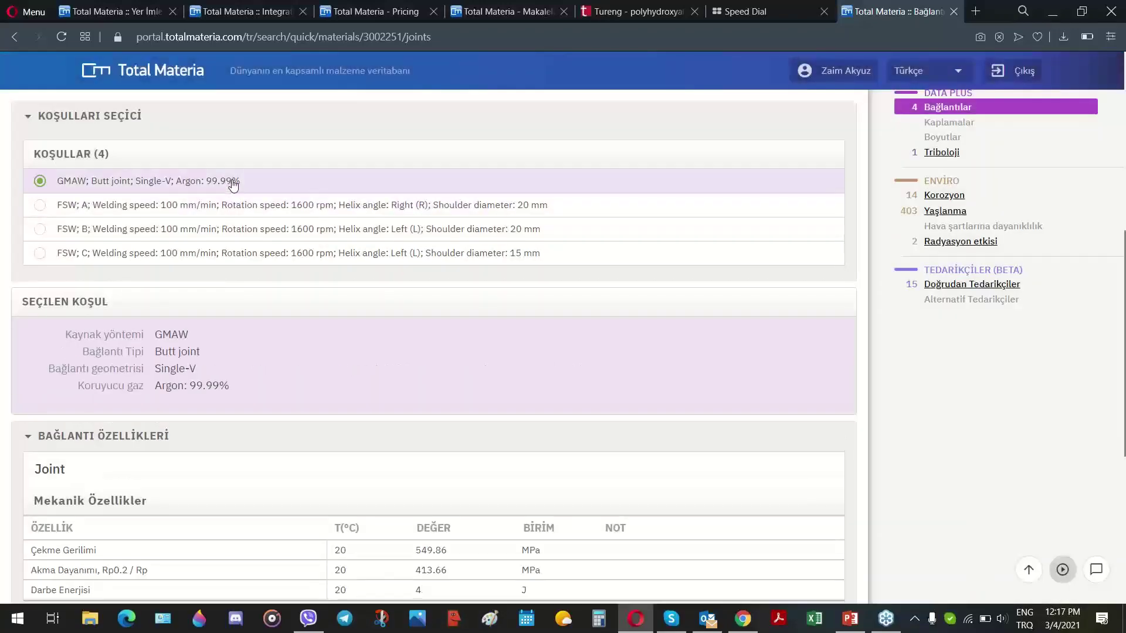
scroll(6, 287, "down", 3)
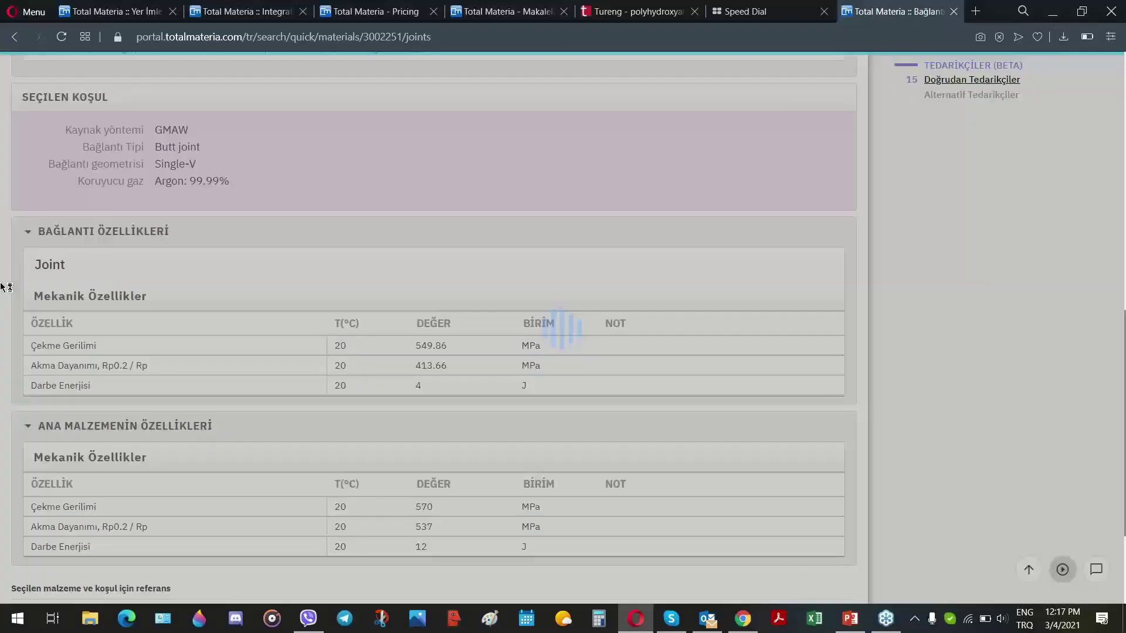
scroll(6, 287, "down", 2)
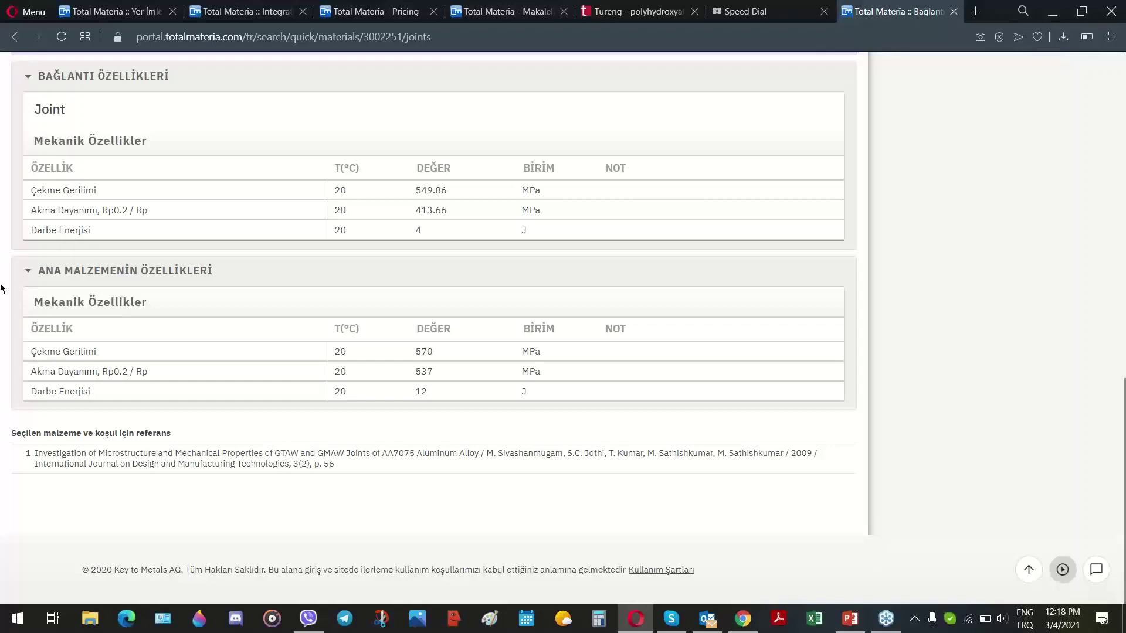
Open the Triboloji data of the 7075 record
scroll(711, 369, "up", 15)
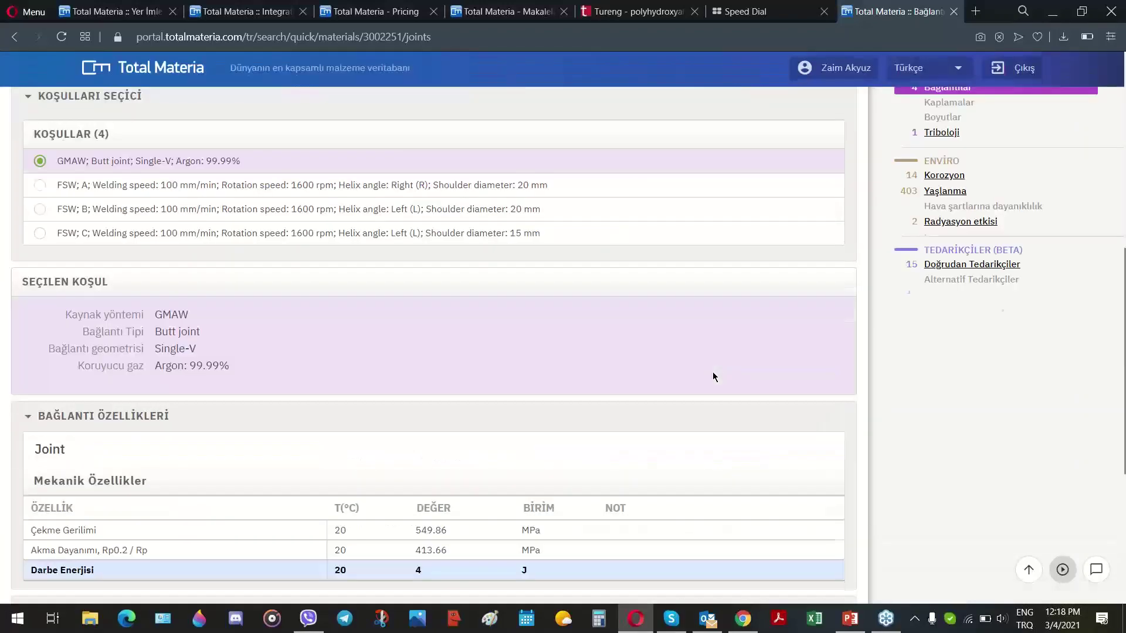
scroll(740, 368, "down", 4)
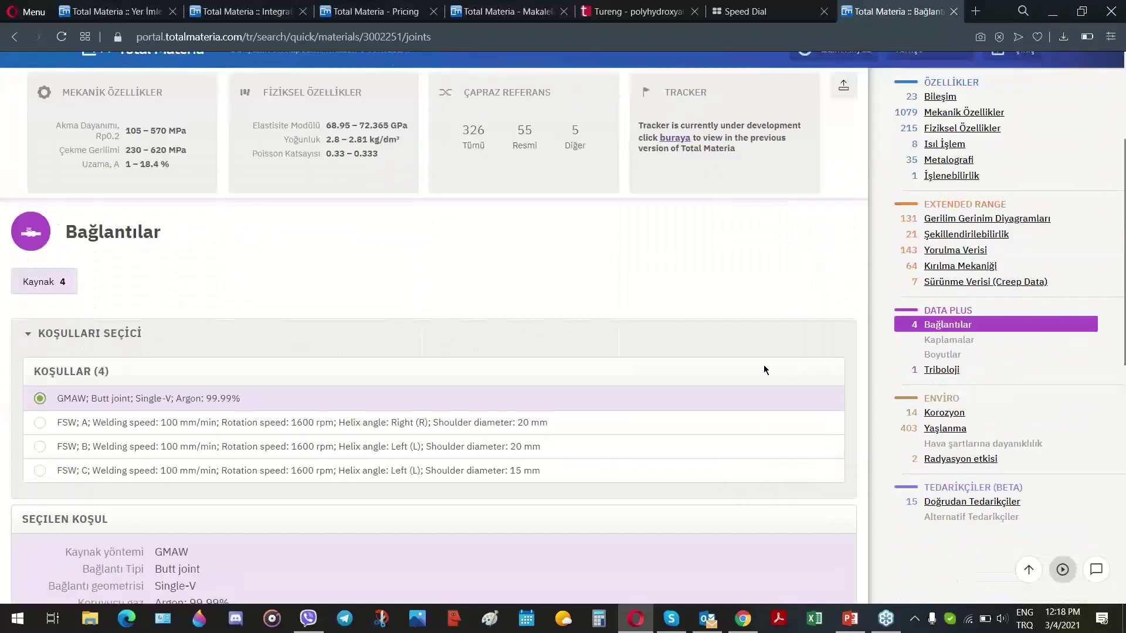
left_click(942, 371)
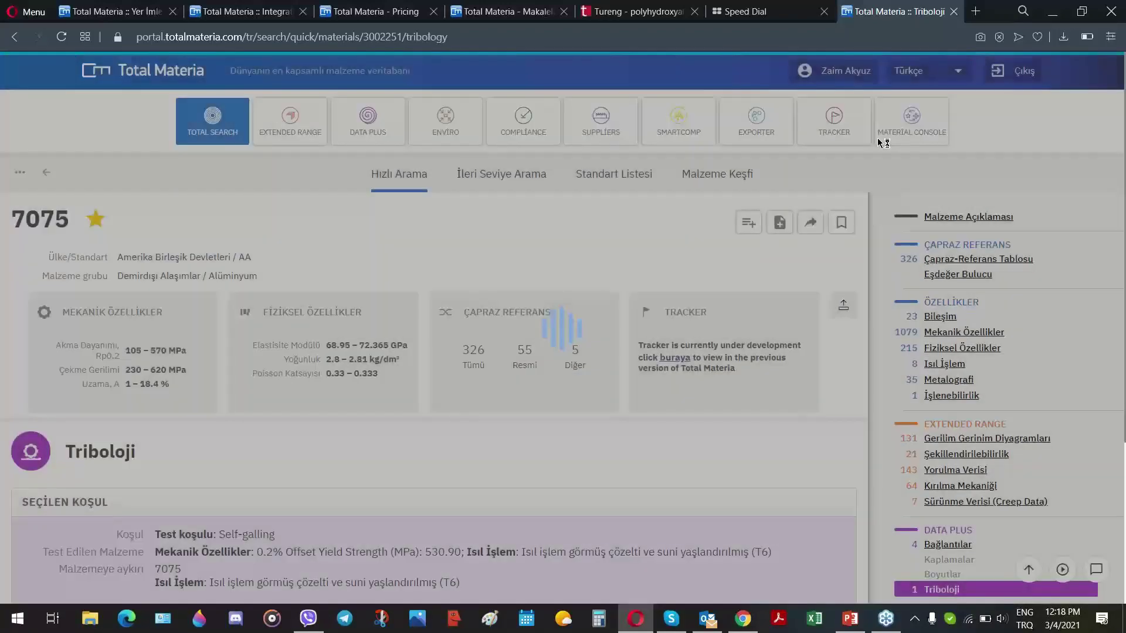
Switch to the Material Console and open its Rapor Oluşturucu with the empty new report
left_click(905, 126)
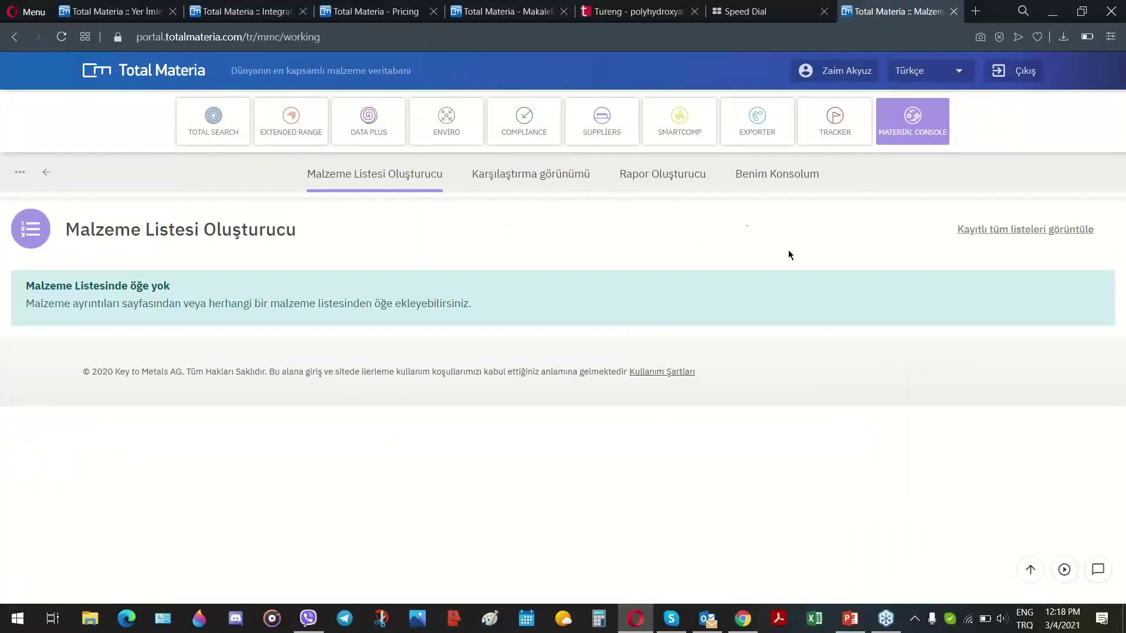
left_click(680, 176)
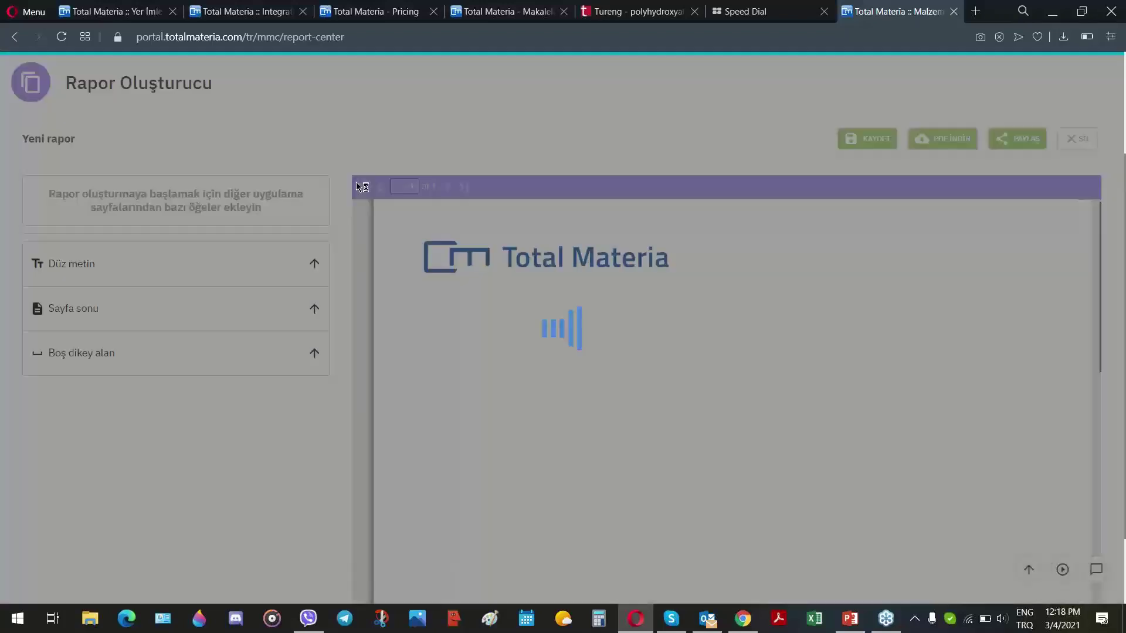
scroll(325, 325, "up", 3)
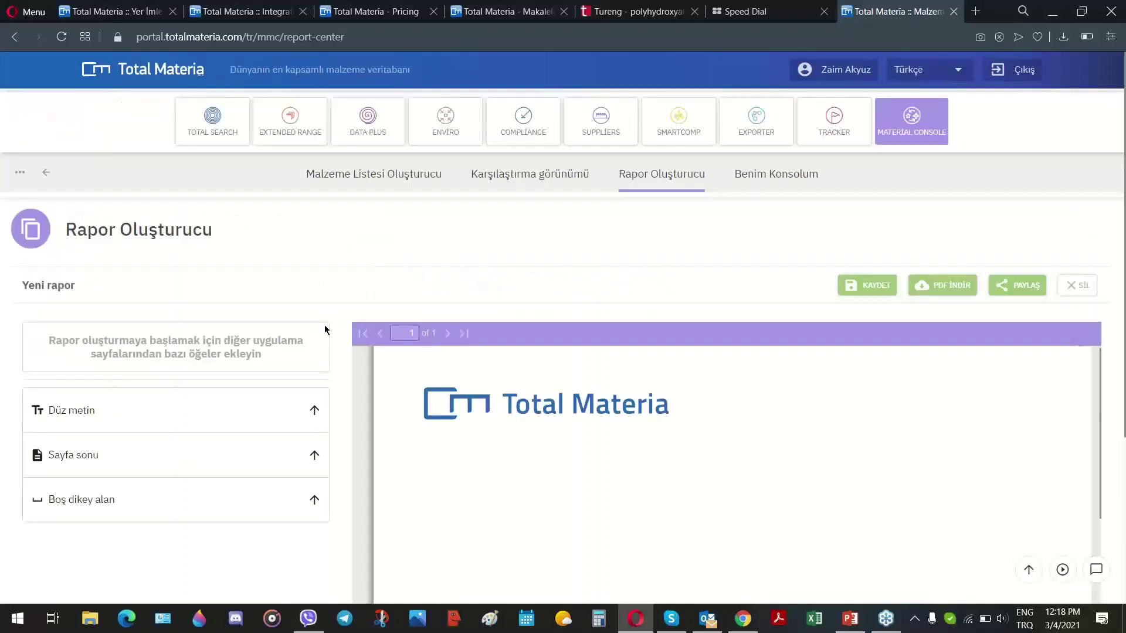
Load the saved report R1: Aluminum Alloys Comparison from Benim Konsolum, look through its contents and copy its shareable link
left_click(768, 176)
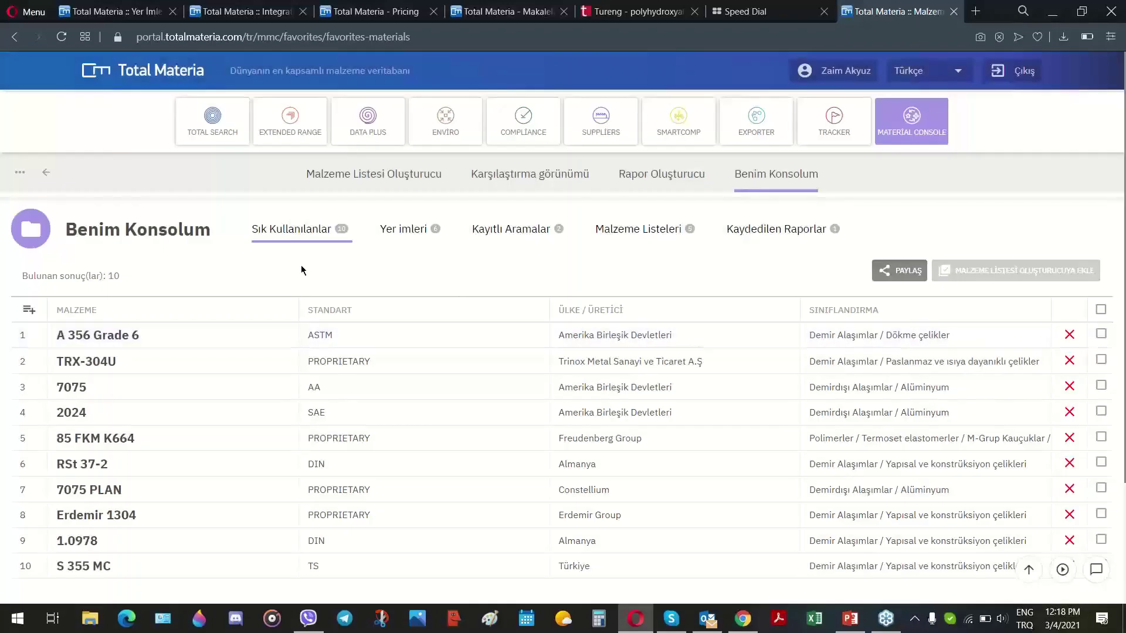
left_click(783, 230)
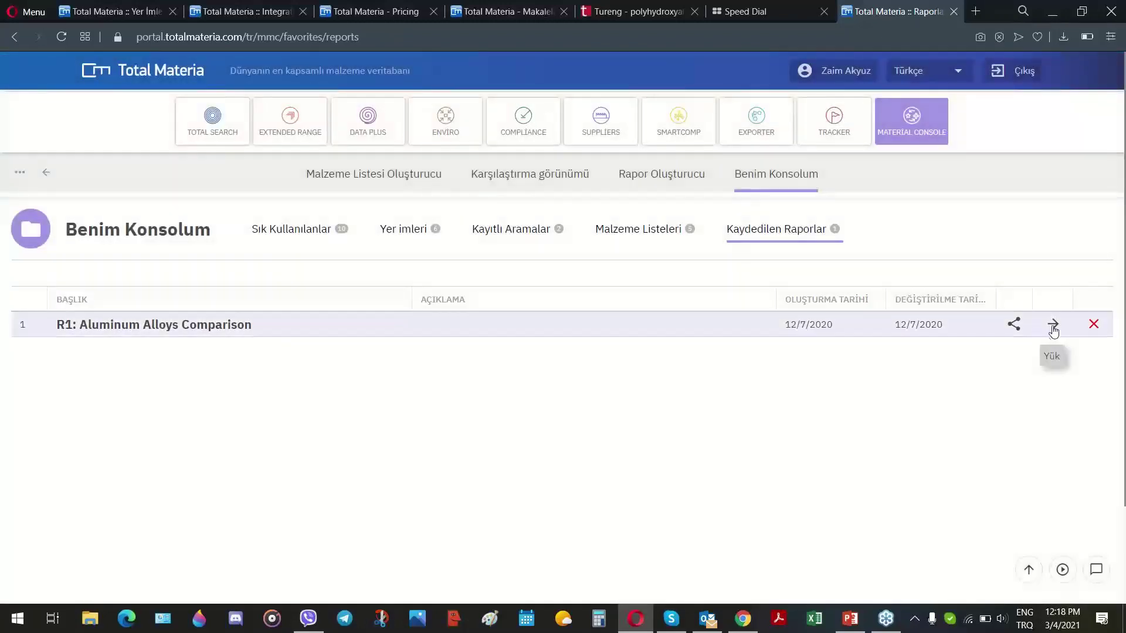
left_click(1053, 326)
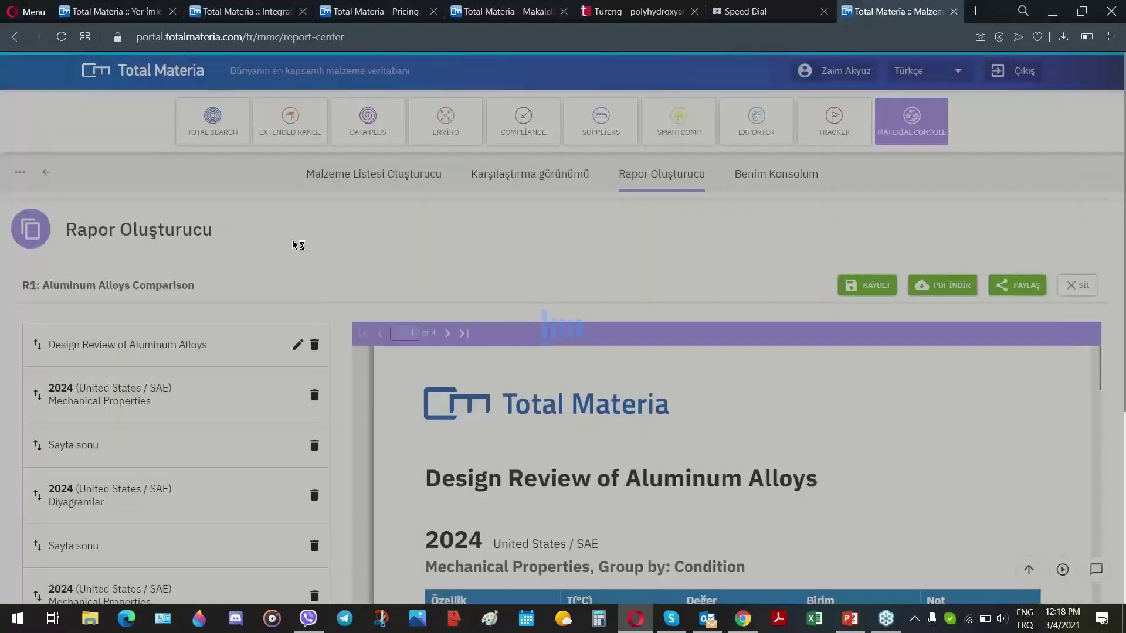
scroll(163, 313, "down", 1)
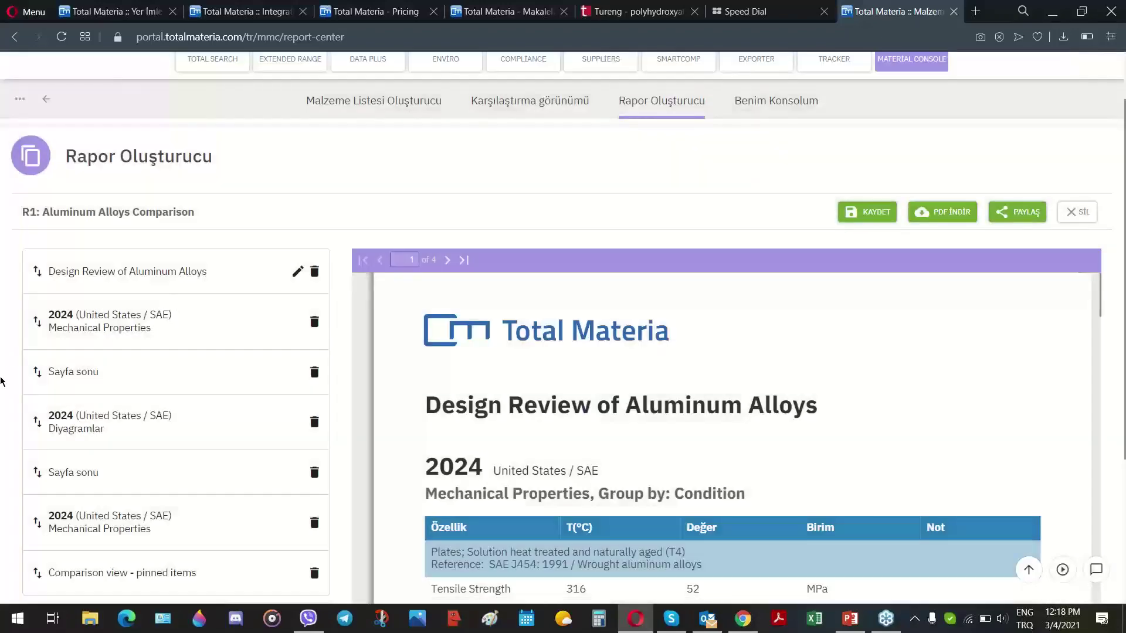
scroll(1, 381, "down", 3)
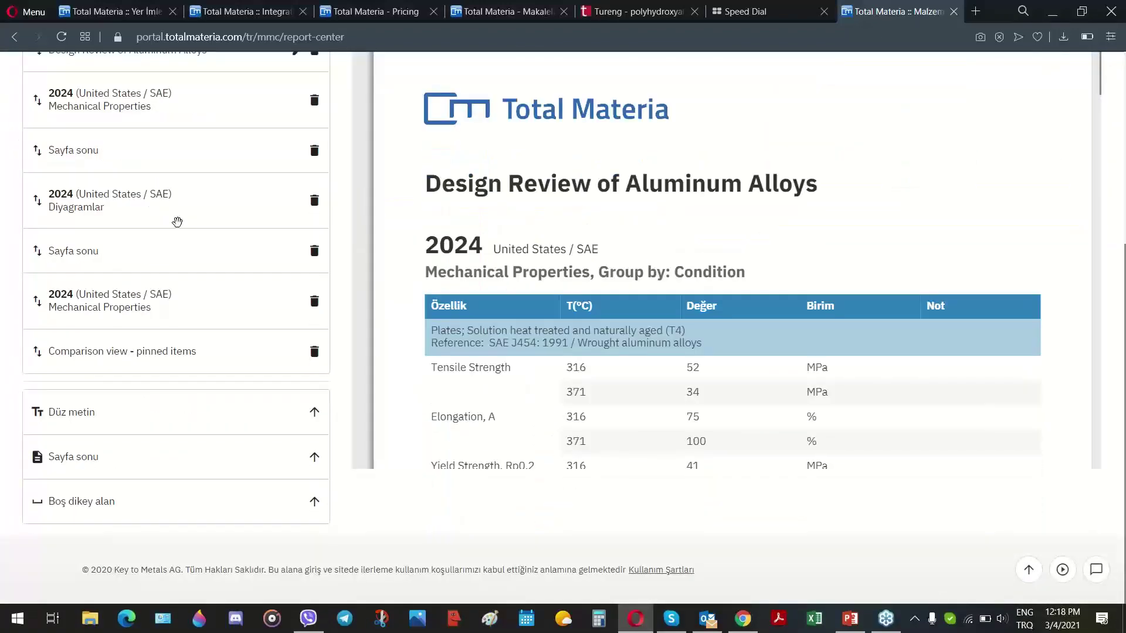
scroll(472, 309, "down", 6)
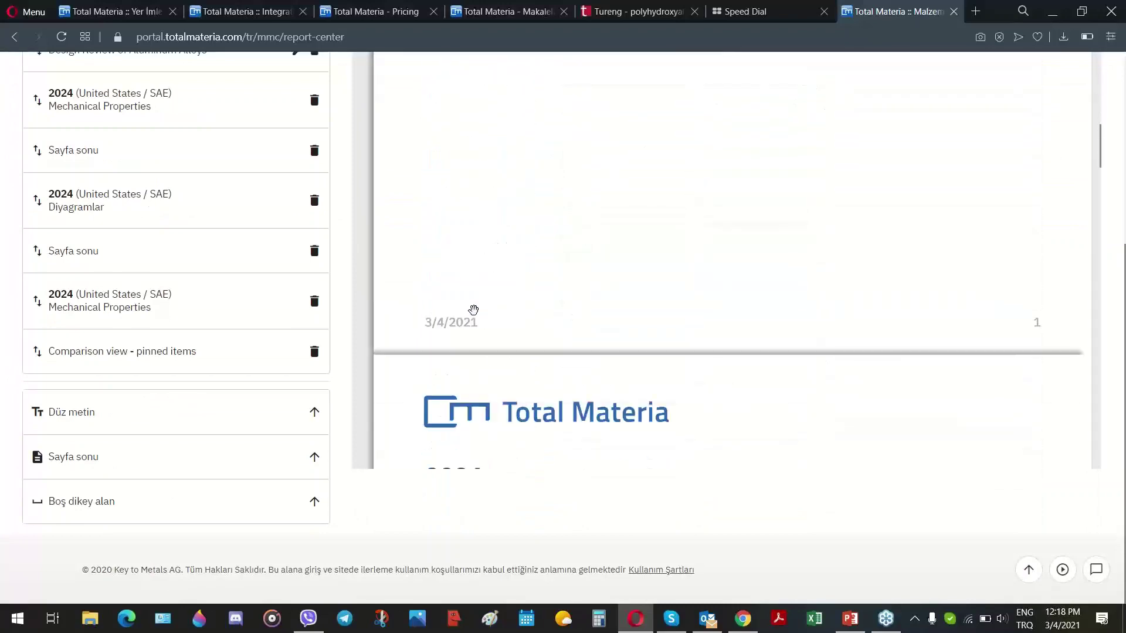
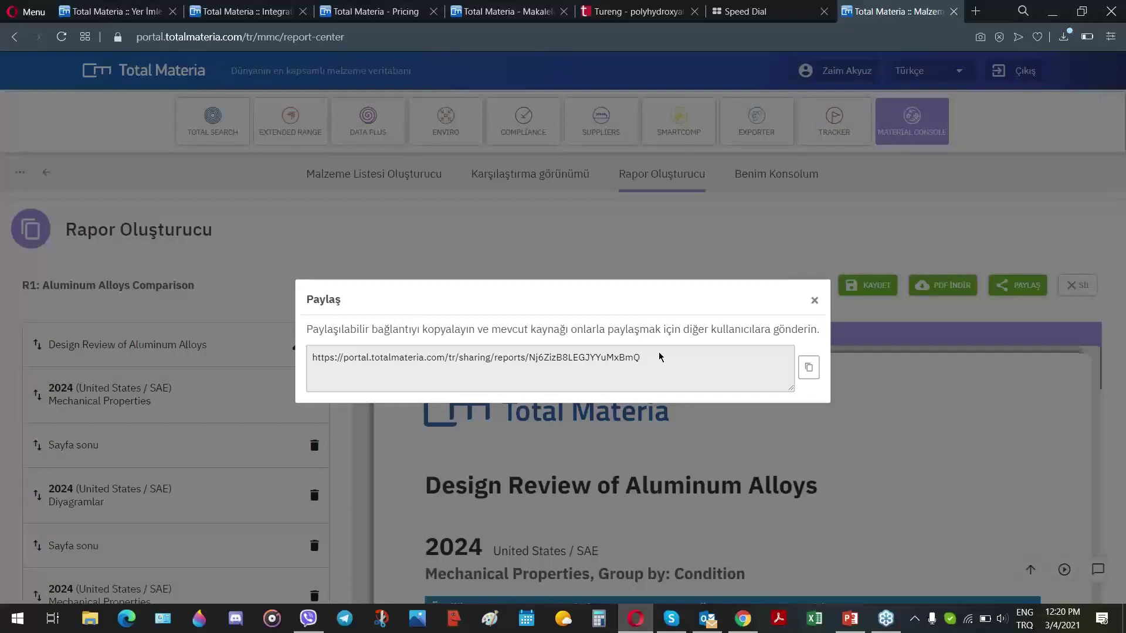
left_click(808, 367)
left_click(815, 301)
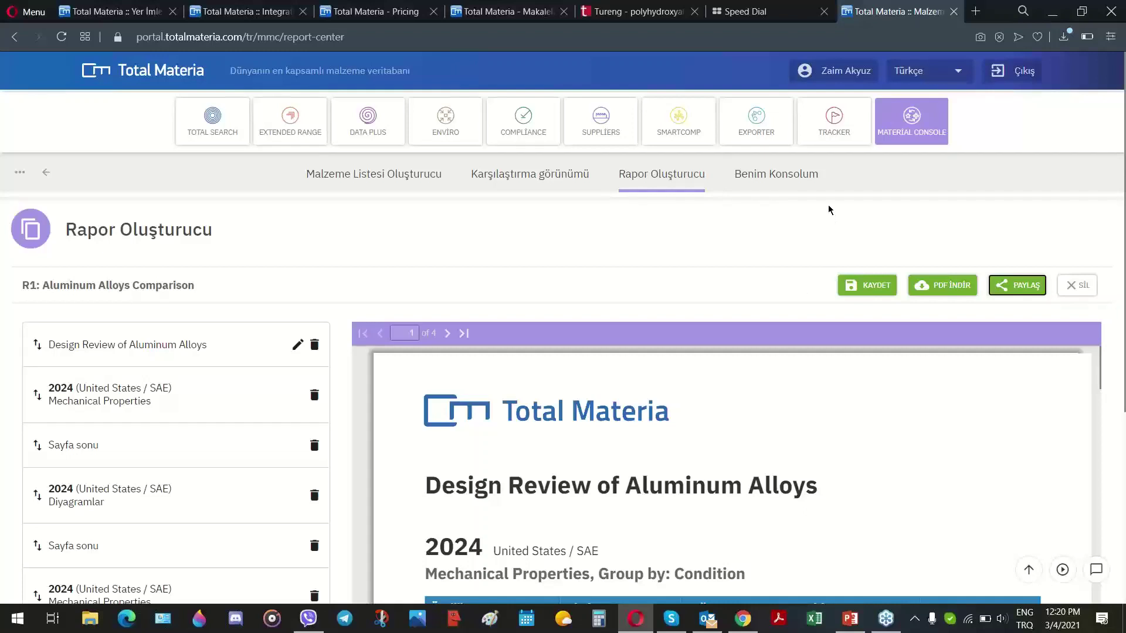
Open the favourite material 1.0978 (DIN) from the Sık Kullanılanlar list in Benim Konsolum
left_click(793, 179)
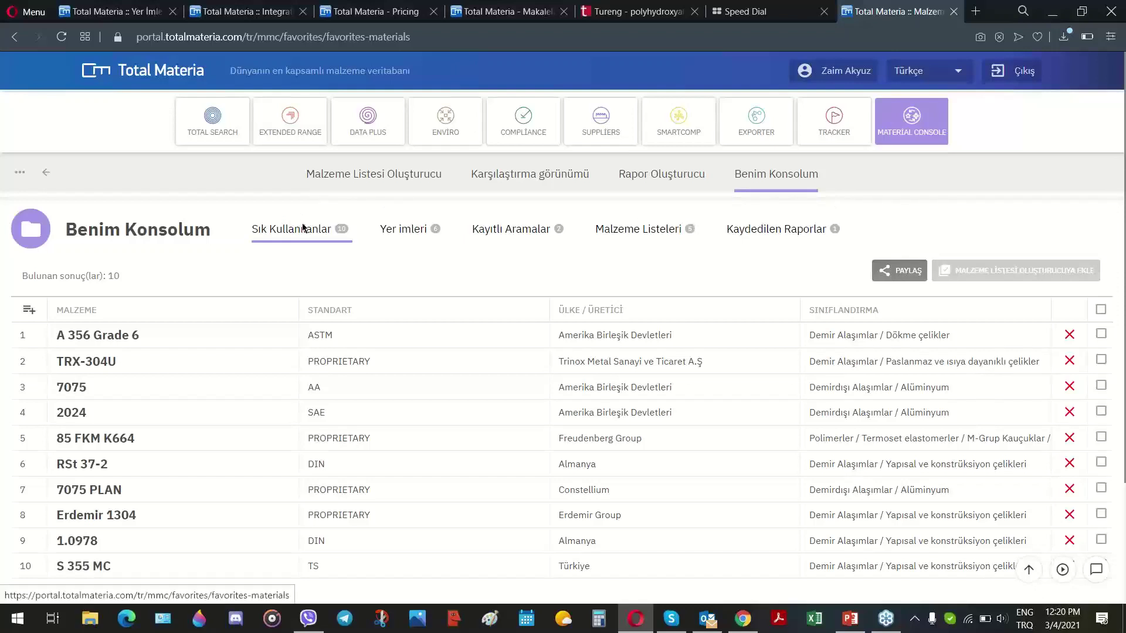
scroll(134, 333, "down", 1)
scroll(135, 332, "down", 1)
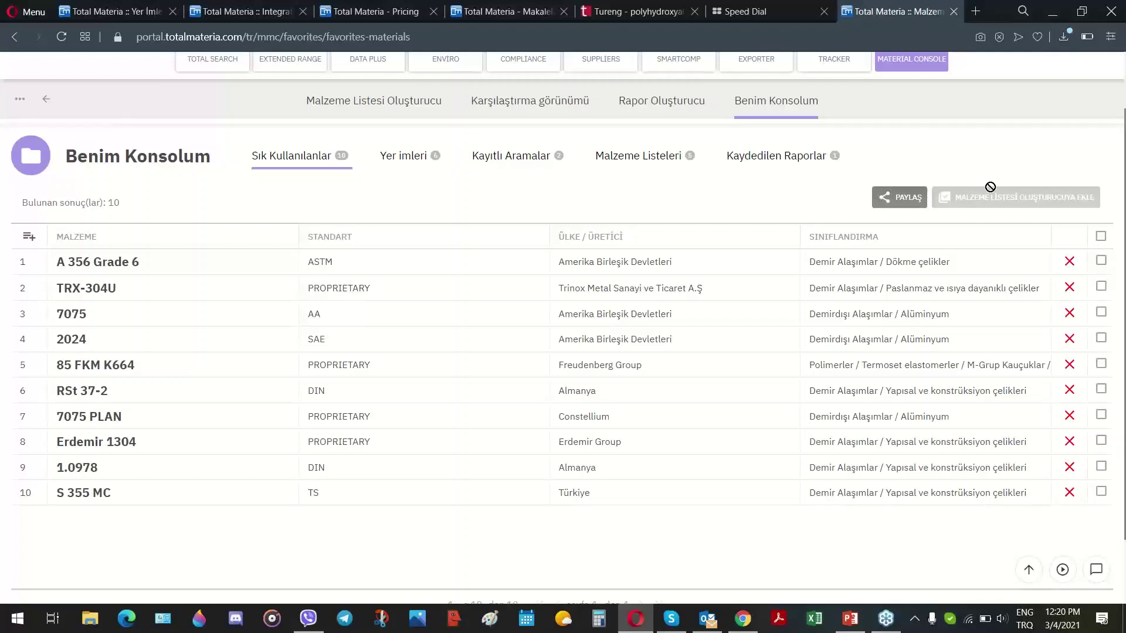
left_click(76, 468)
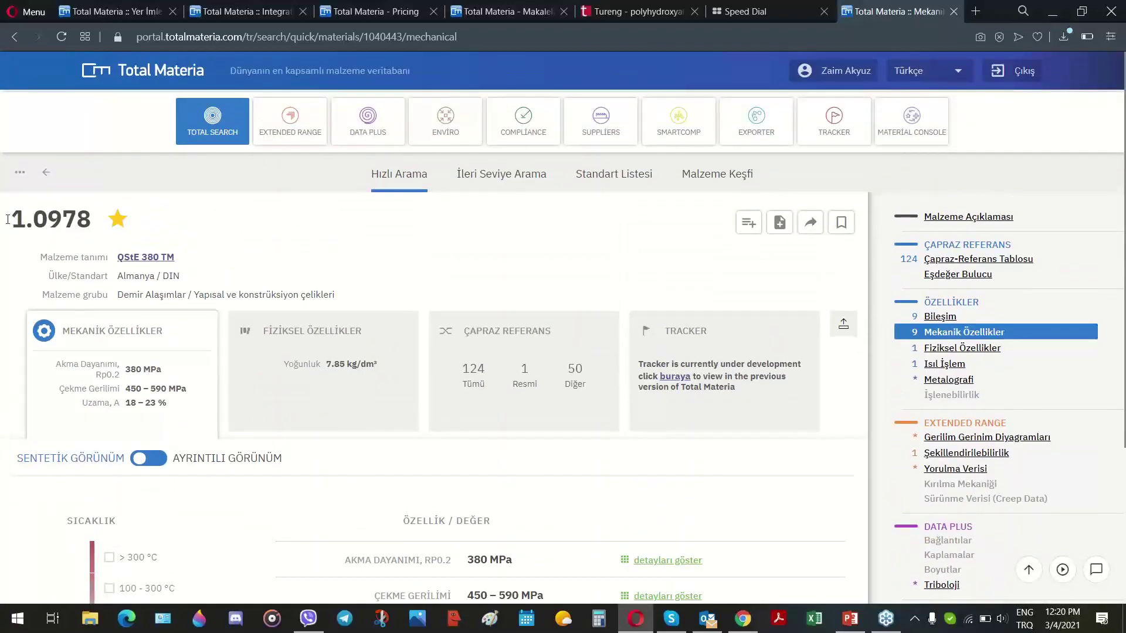
Run a Total Search quick search using the copied designation 1.0978 and open the DIN record
left_click_drag(92, 219, 15, 217)
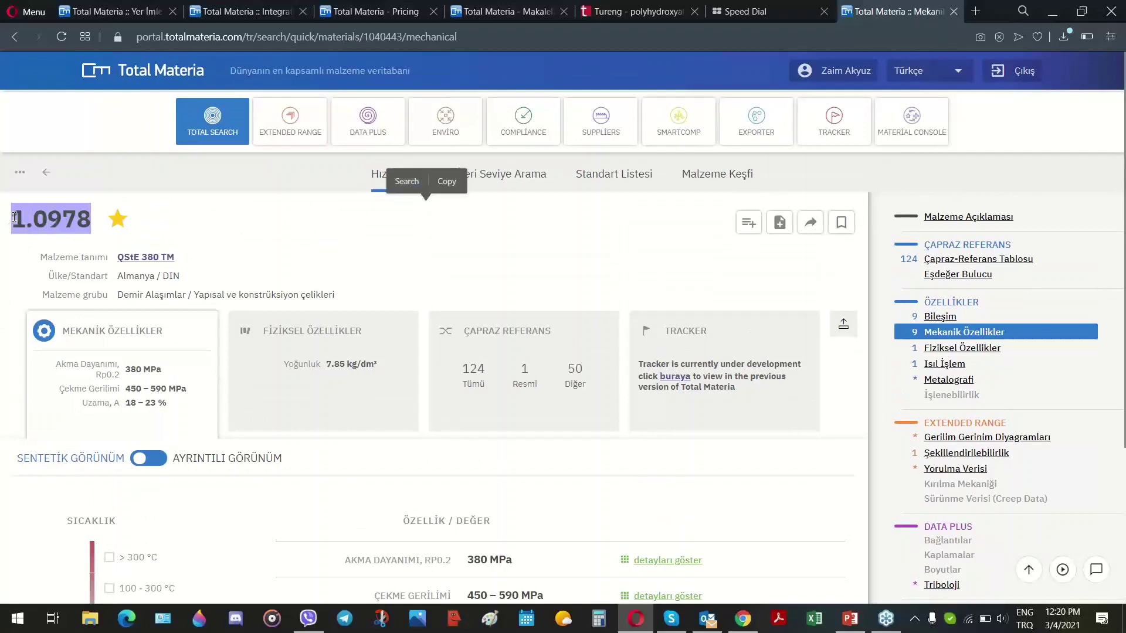
key("ctrl+c")
left_click(208, 135)
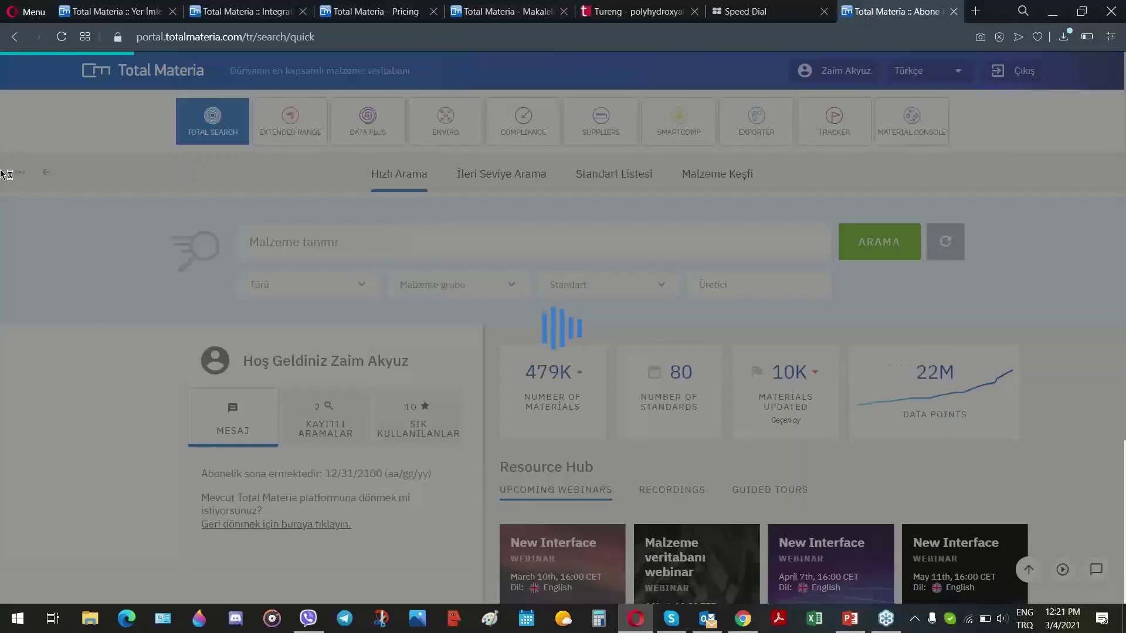
key("ctrl+v")
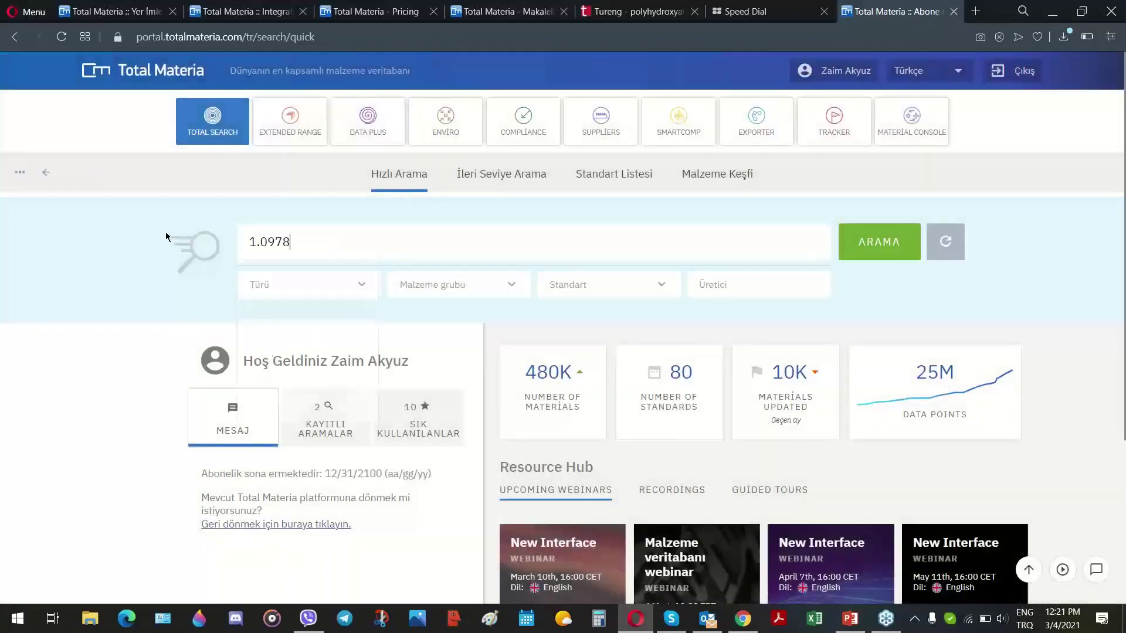
left_click(856, 251)
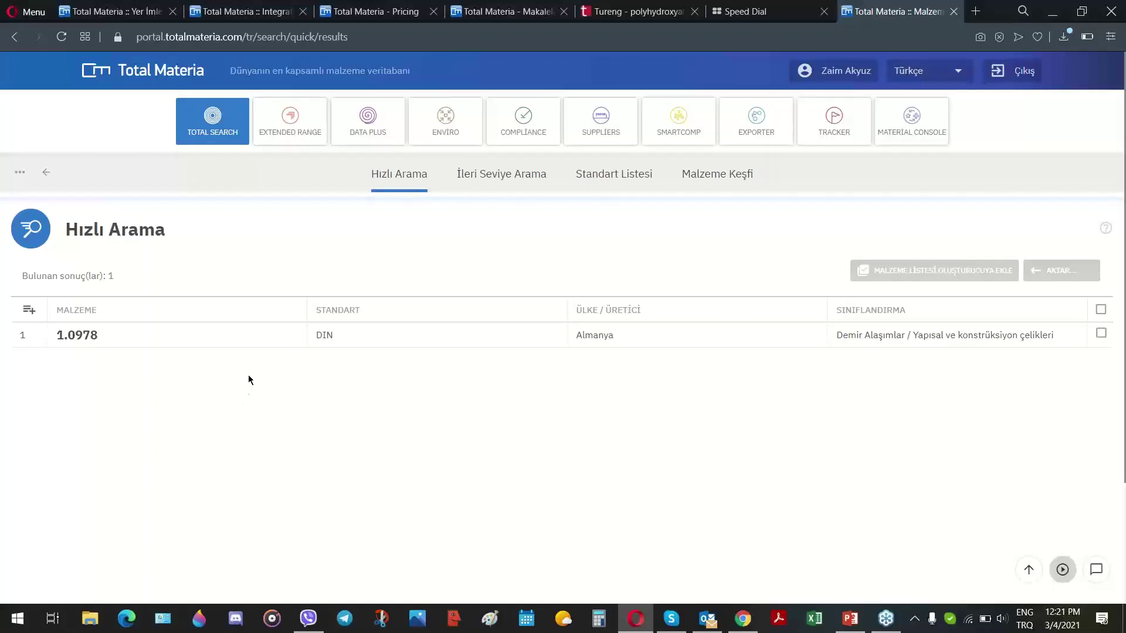
left_click(317, 339)
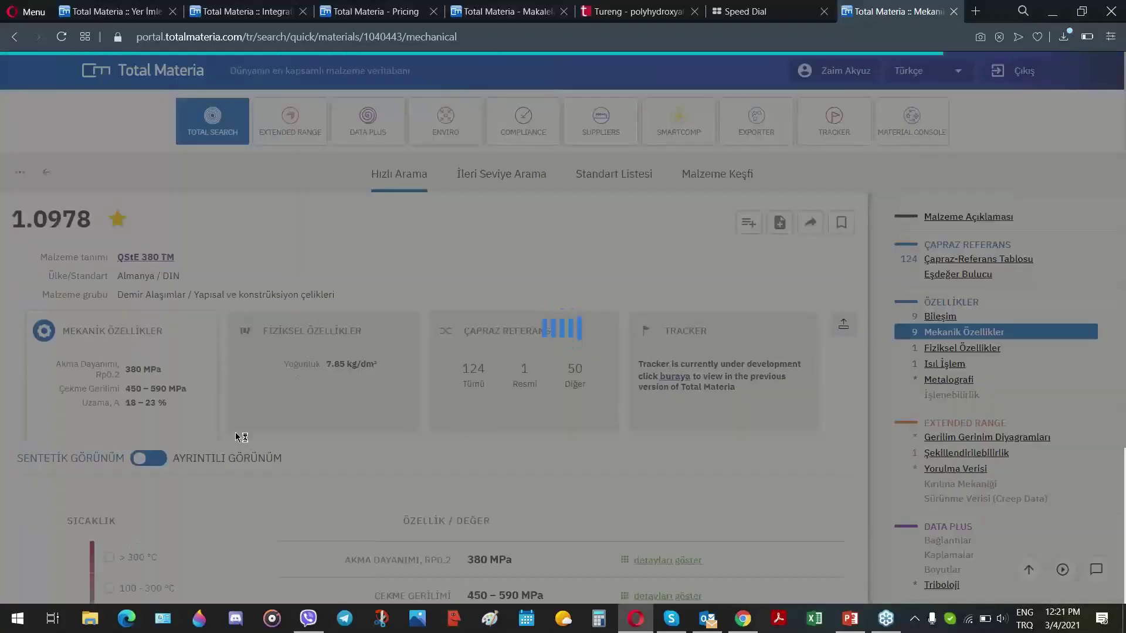
Switch the mechanical properties of 1.0978 to Ayrıntılı Görünüm and review the conditions, values and reference
scroll(0, 363, "down", 5)
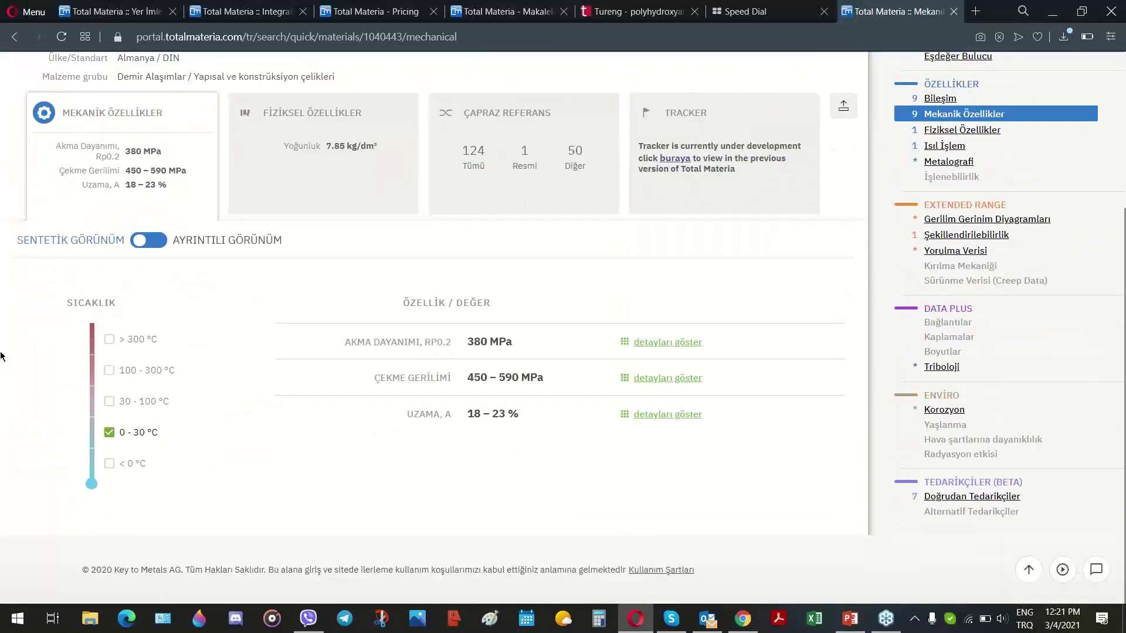
scroll(328, 372, "up", 3)
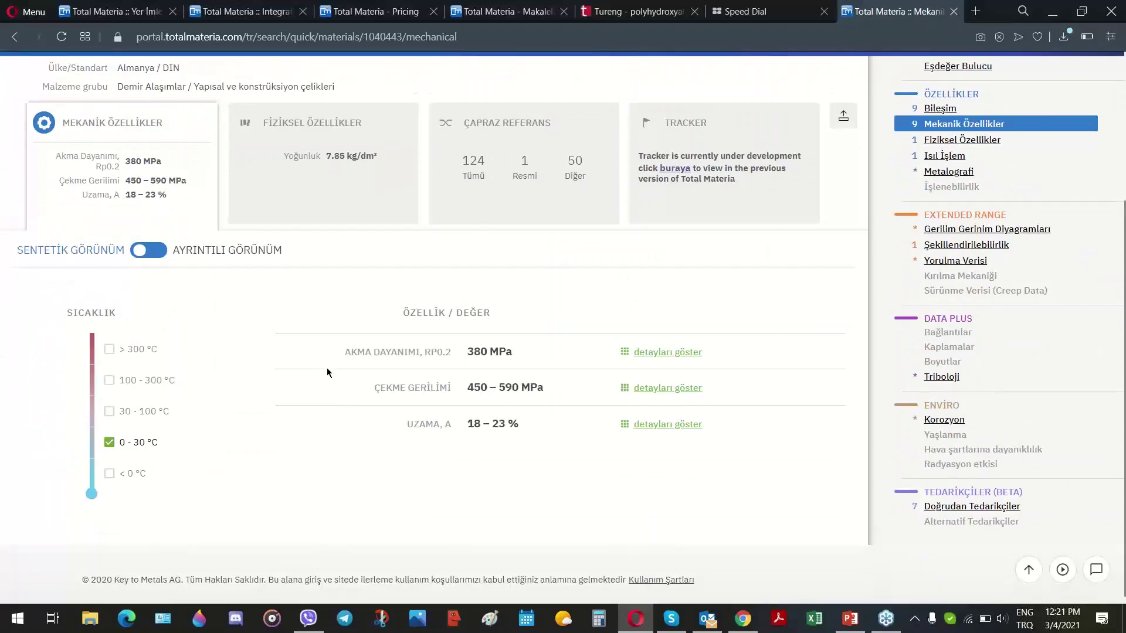
left_click(156, 387)
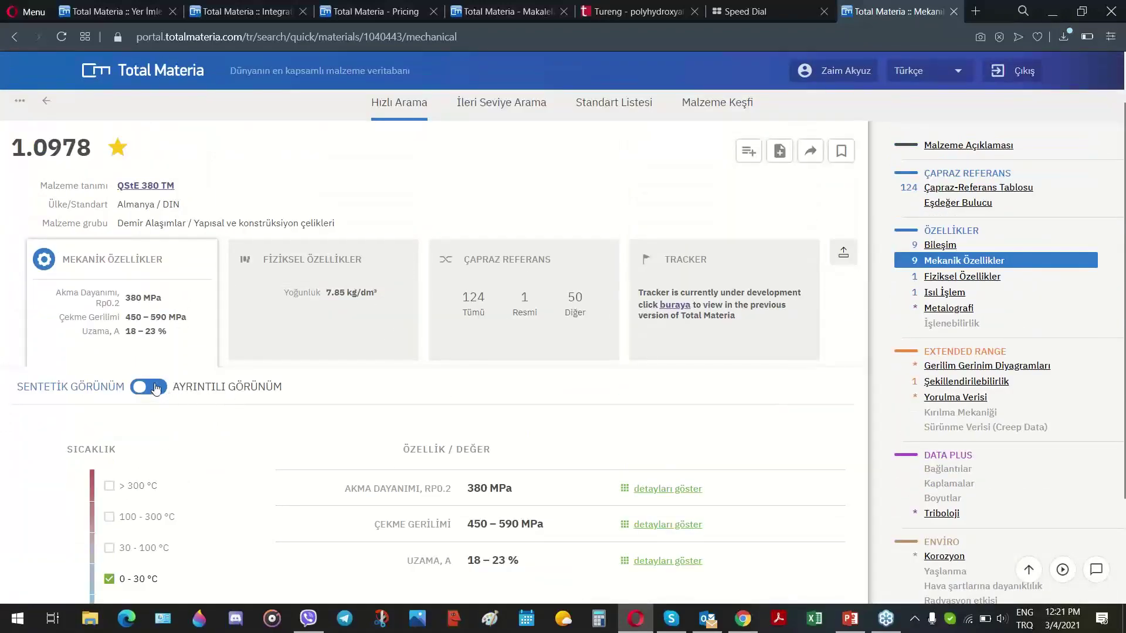
scroll(4, 403, "down", 3)
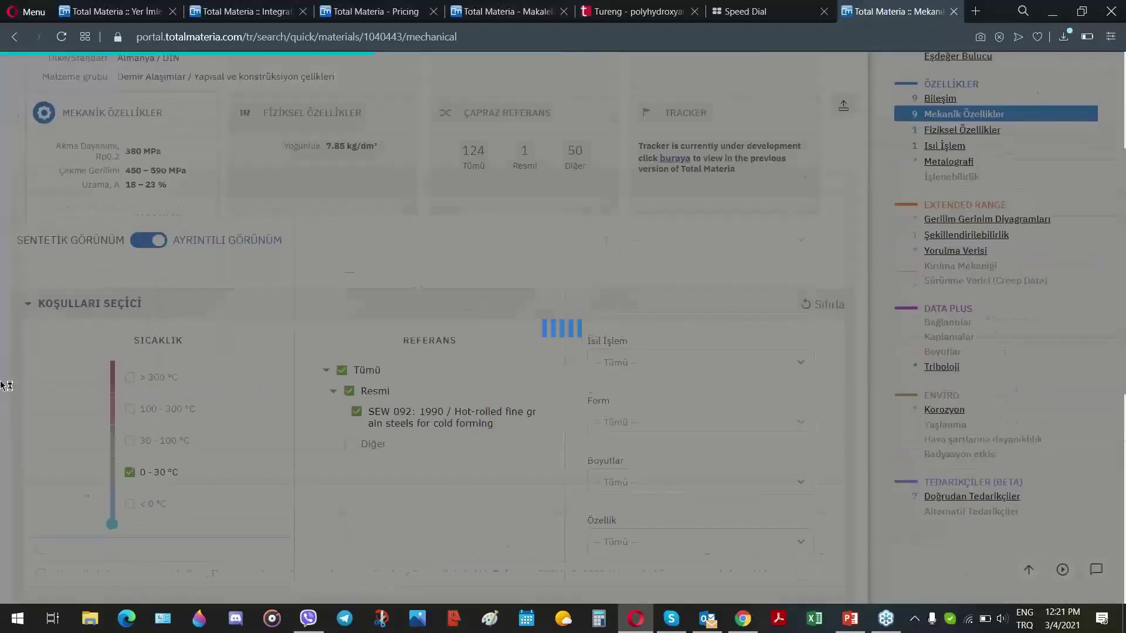
scroll(4, 390, "down", 5)
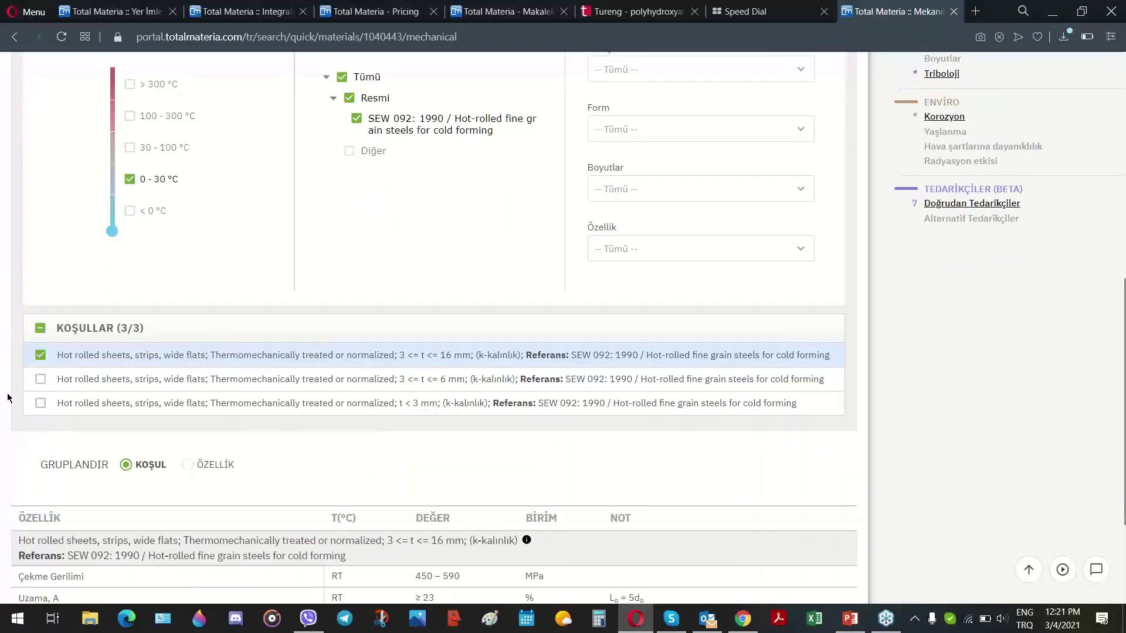
scroll(8, 399, "down", 3)
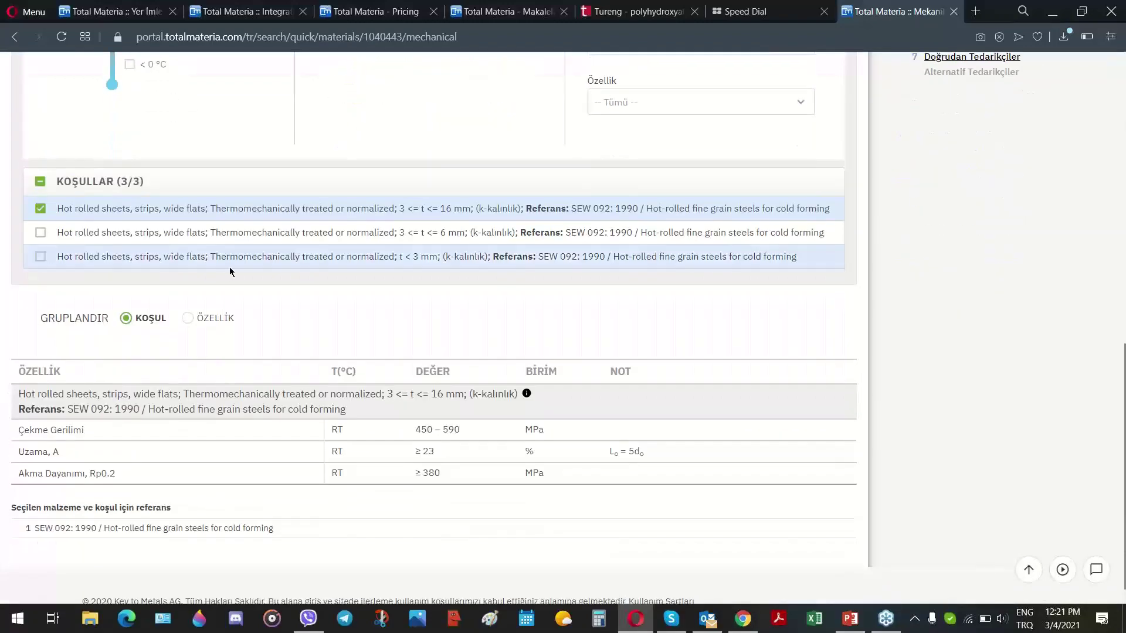
scroll(389, 498, "down", 1)
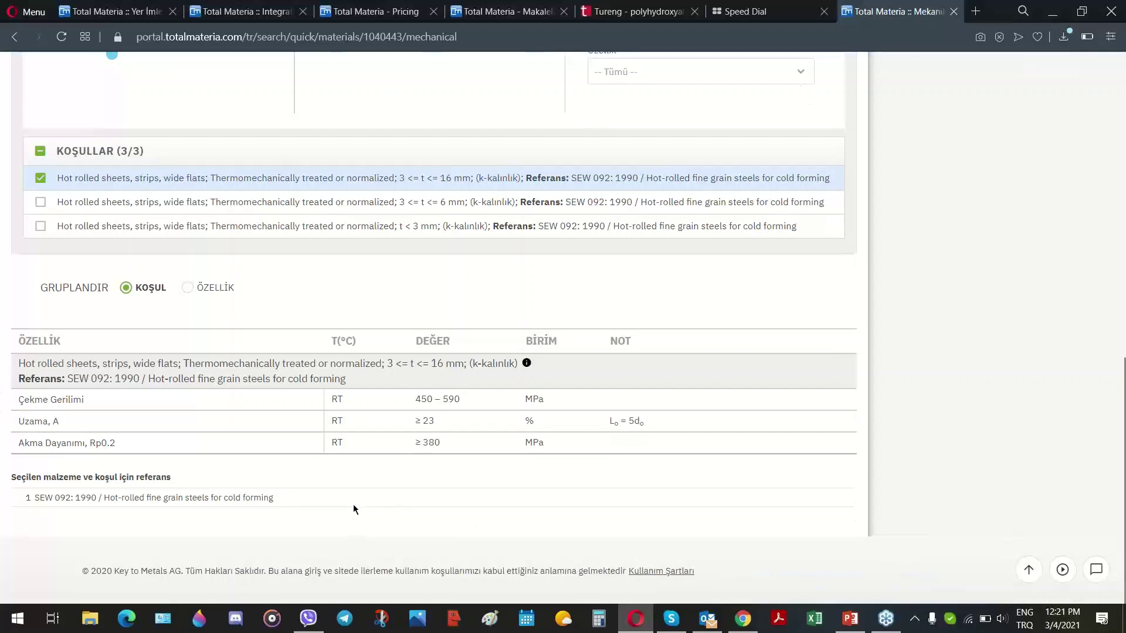
Collapse and re-expand the Resmi and Tümü groups in the Referans condition filter
scroll(353, 504, "up", 5)
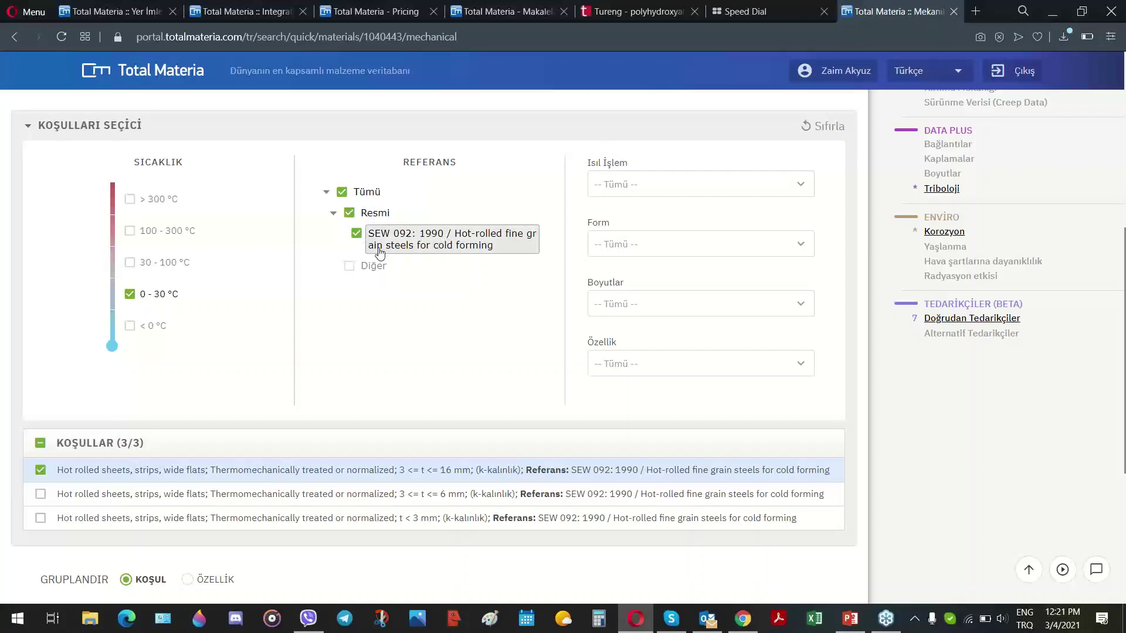
left_click(333, 213)
left_click(334, 213)
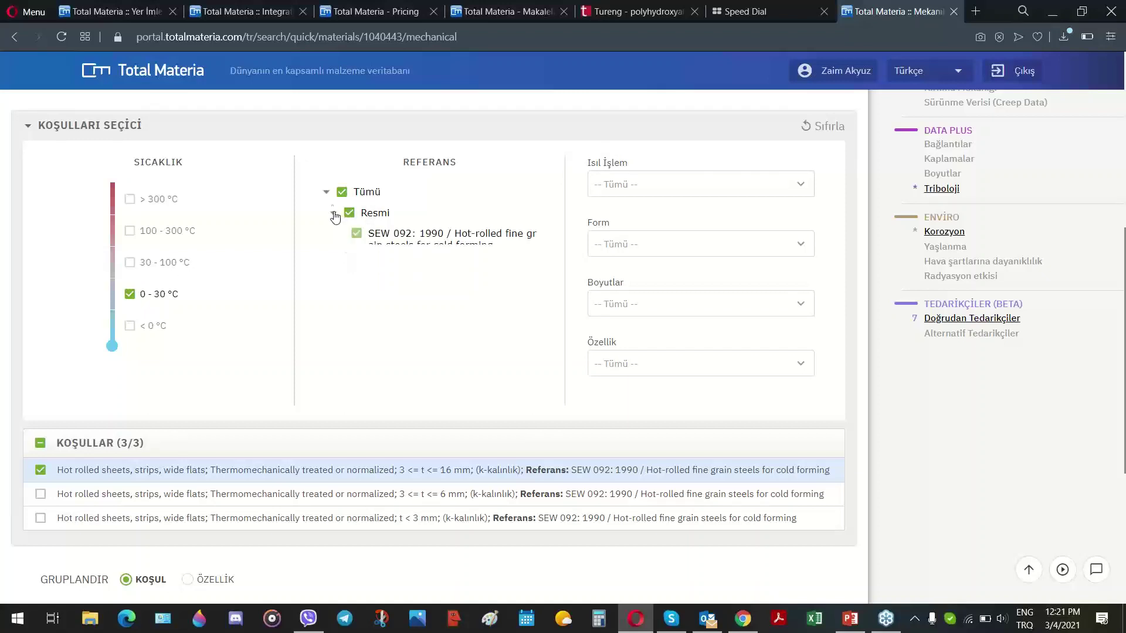
left_click(327, 194)
left_click(327, 193)
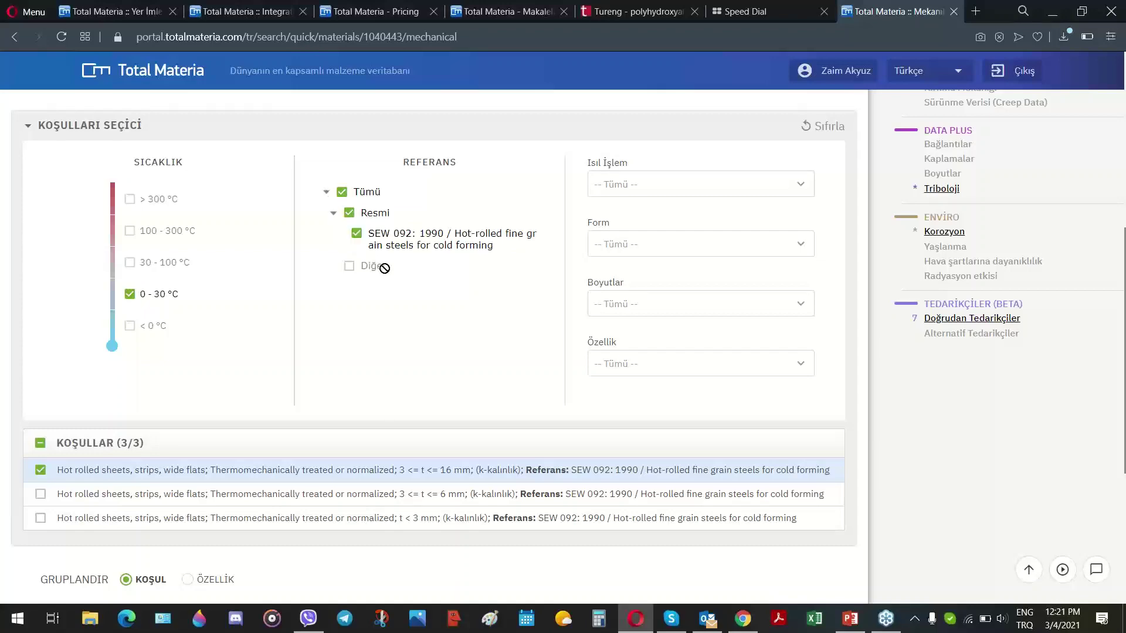
Open the Çapraz-Referans Tablosu of 1.0978, view the Resmi equivalents and return to the Tümü category
scroll(491, 335, "up", 4)
scroll(487, 340, "up", 1)
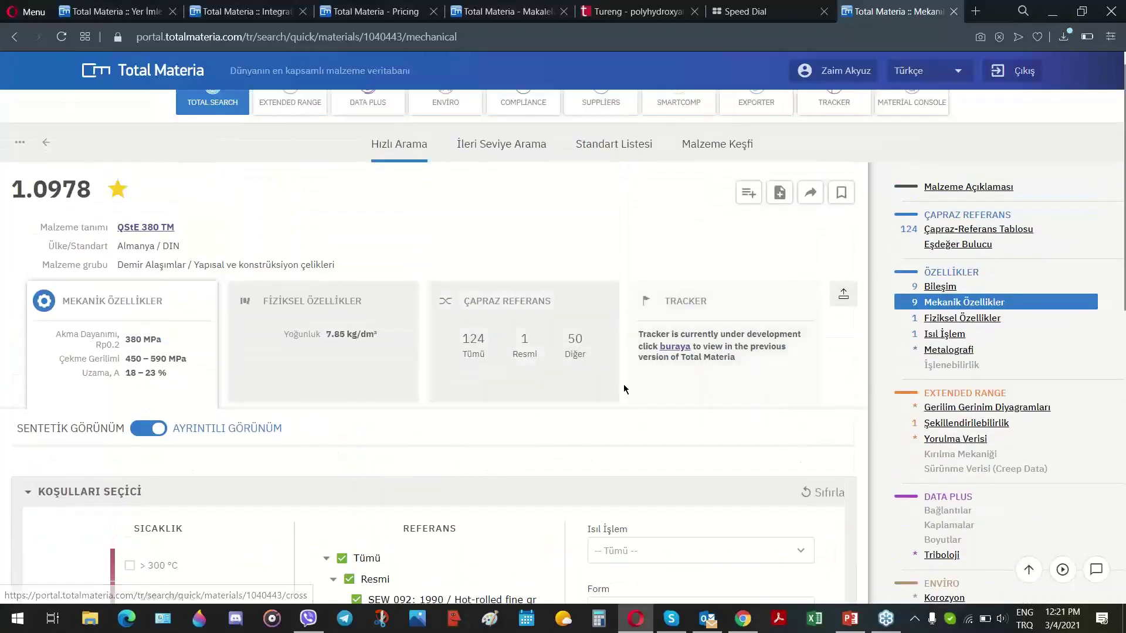
scroll(623, 384, "down", 1)
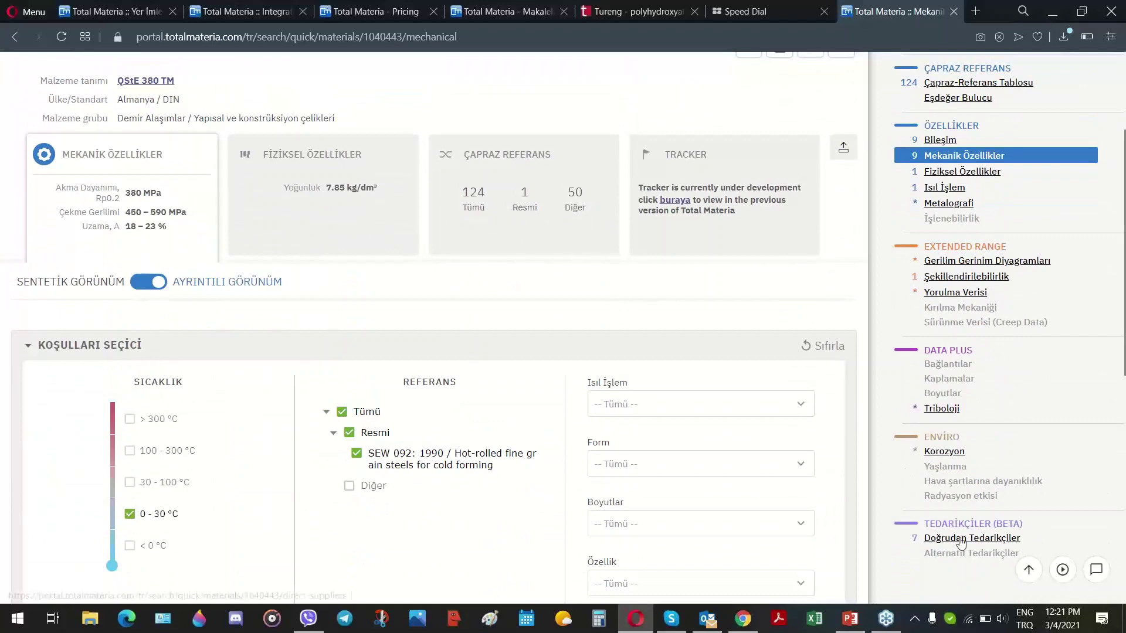
scroll(738, 370, "up", 2)
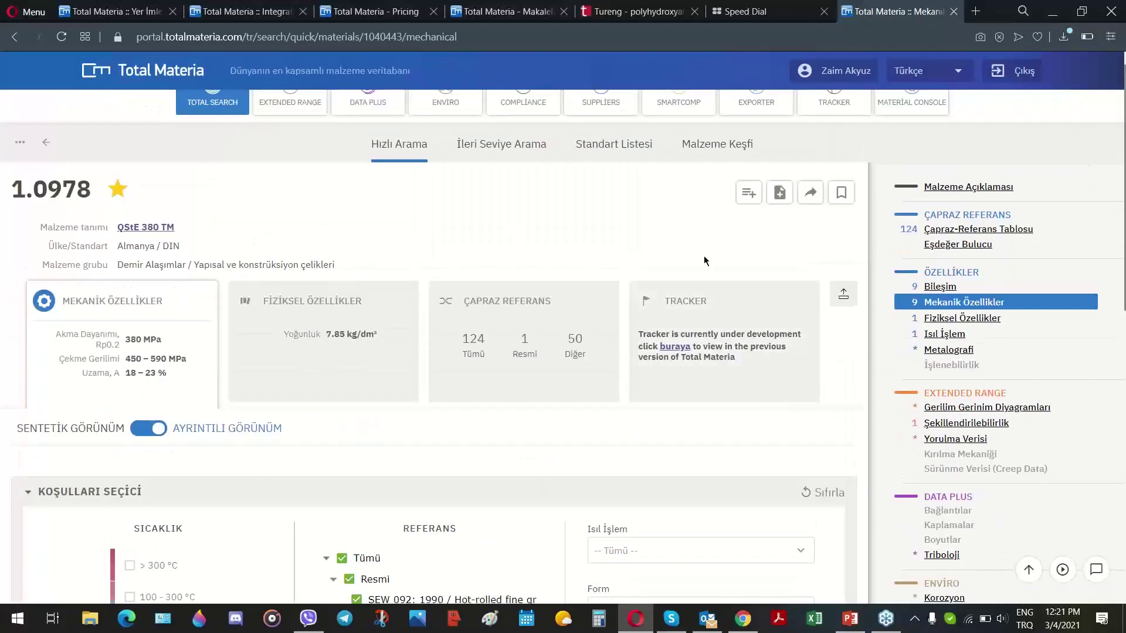
left_click(937, 229)
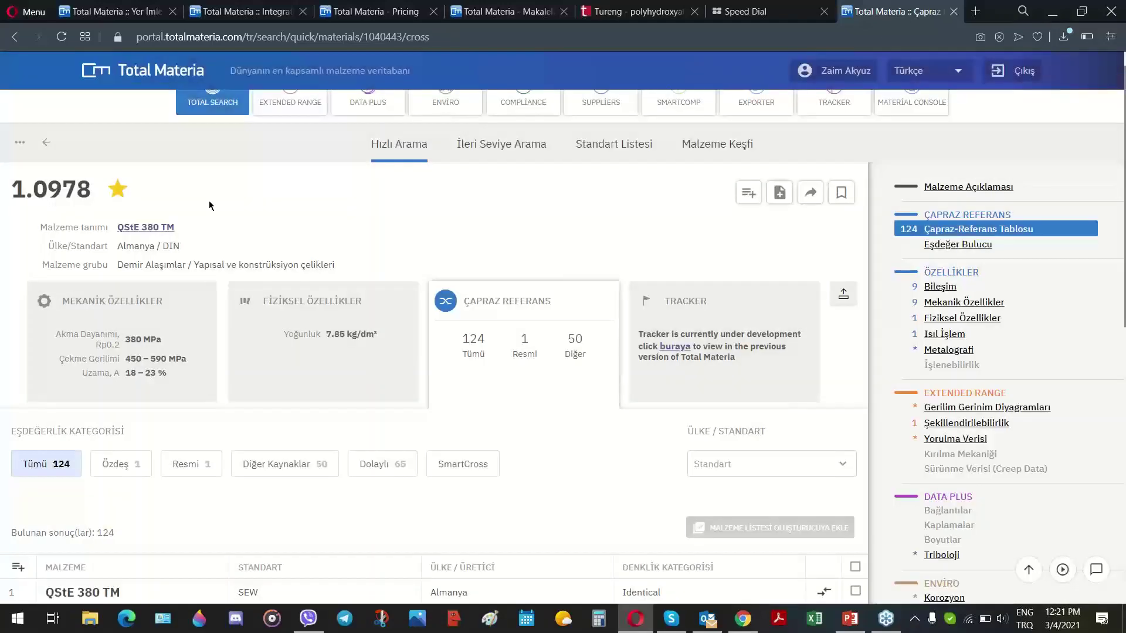
scroll(306, 200, "down", 4)
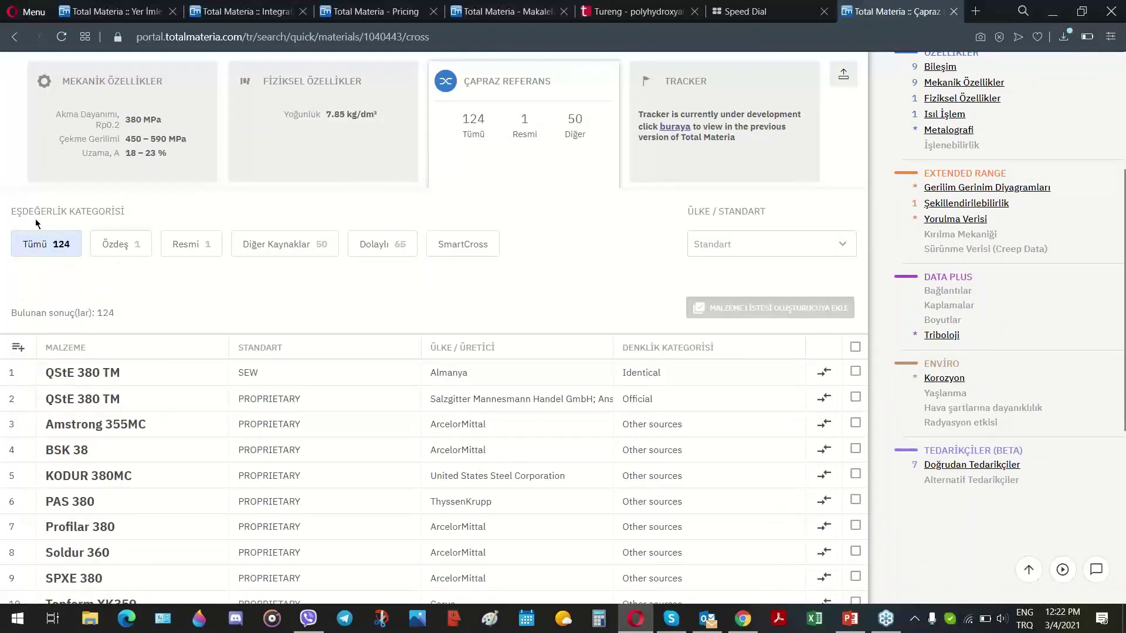
left_click(200, 244)
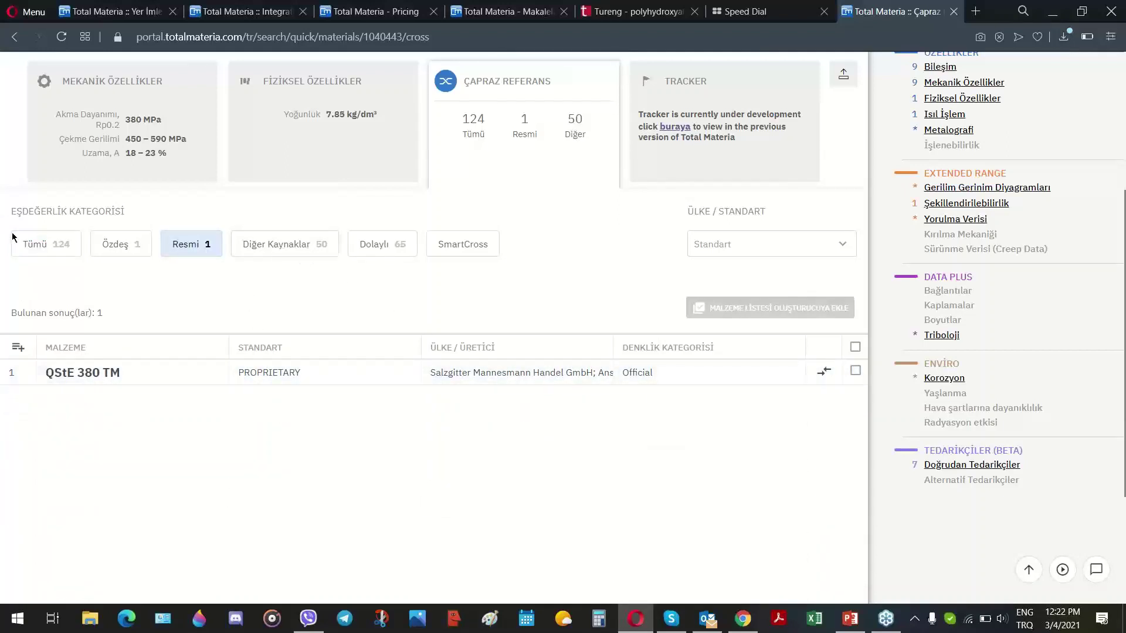
left_click(26, 243)
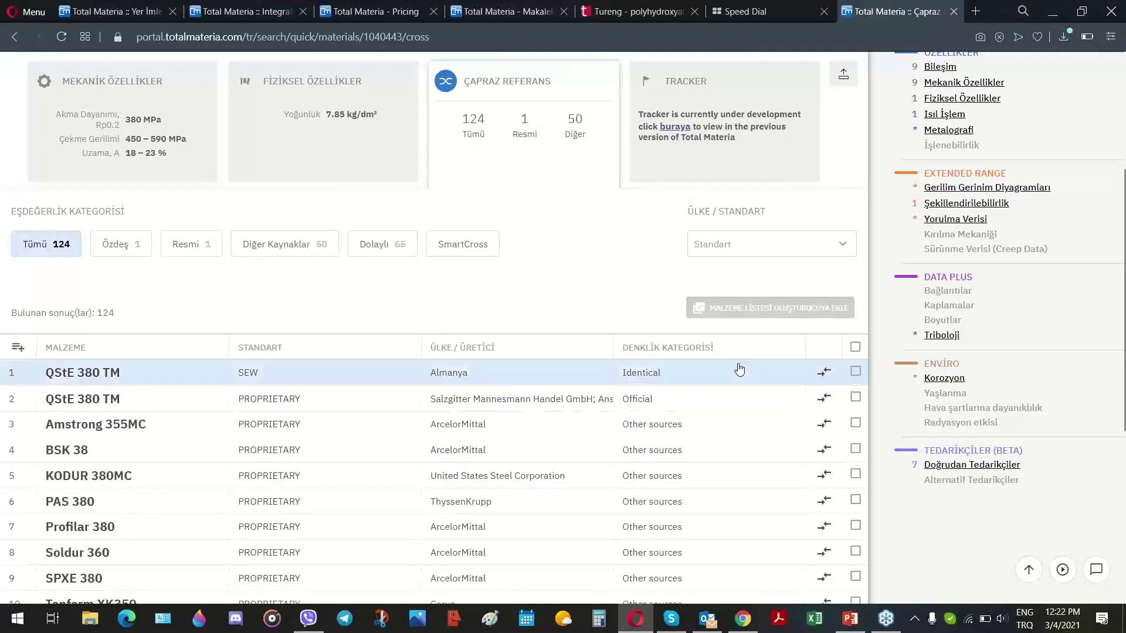
Filter the cross-reference list by the Türkiye / TS standard
left_click(761, 246)
type("ts")
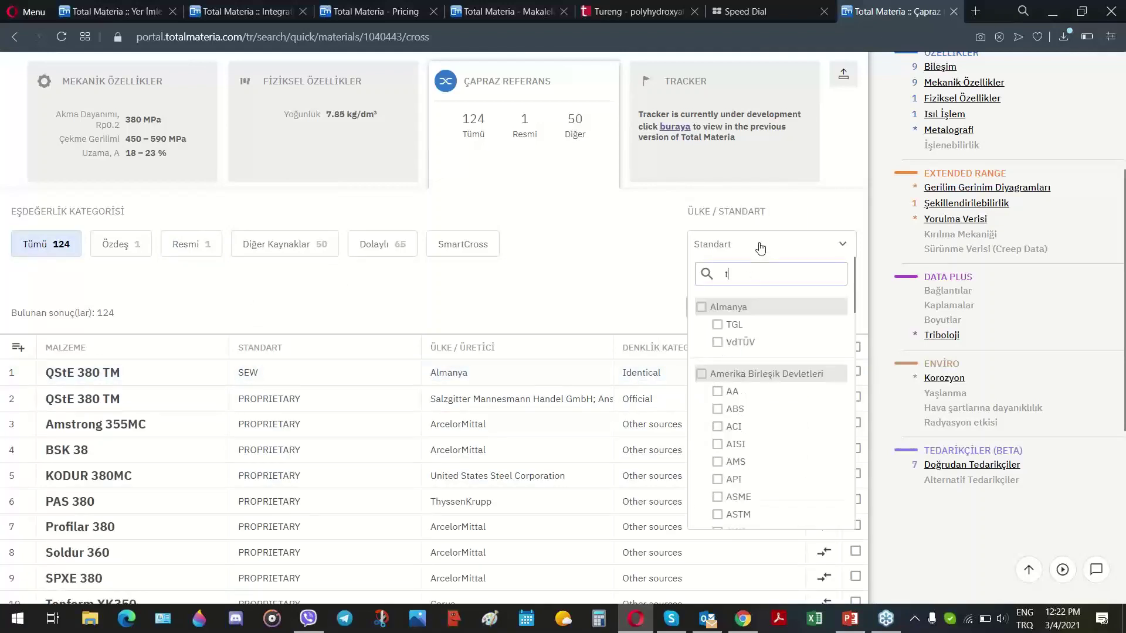
left_click(701, 307)
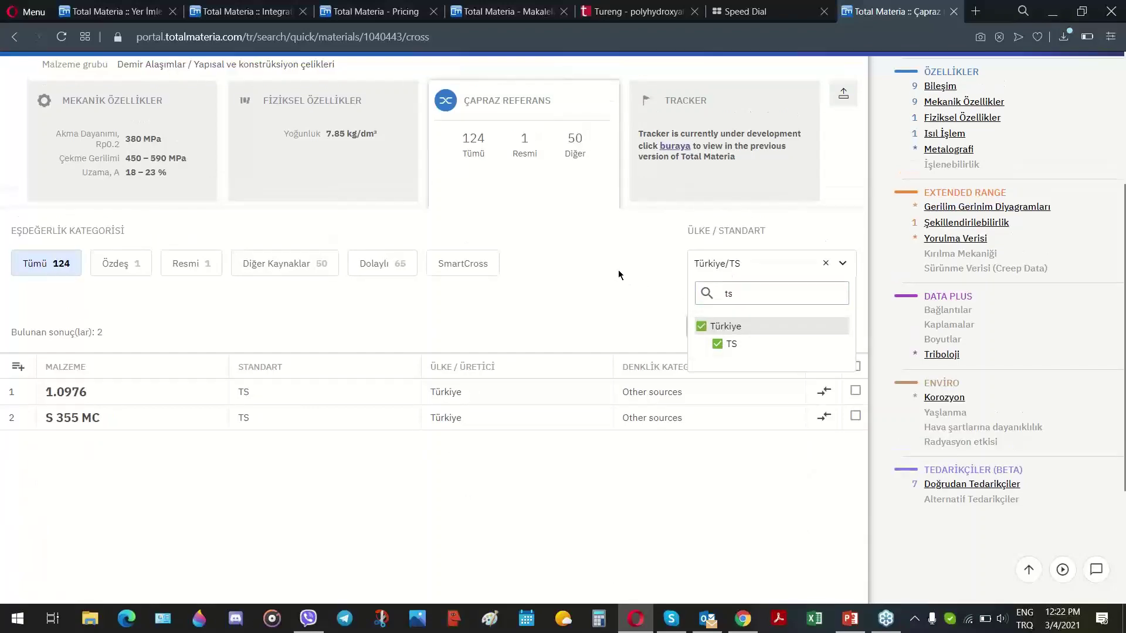
Open the Turkish TS equivalent S 355 MC from the cross-reference list and display its Doğrudan Tedarikçiler
scroll(618, 270, "up", 4)
scroll(386, 218, "down", 3)
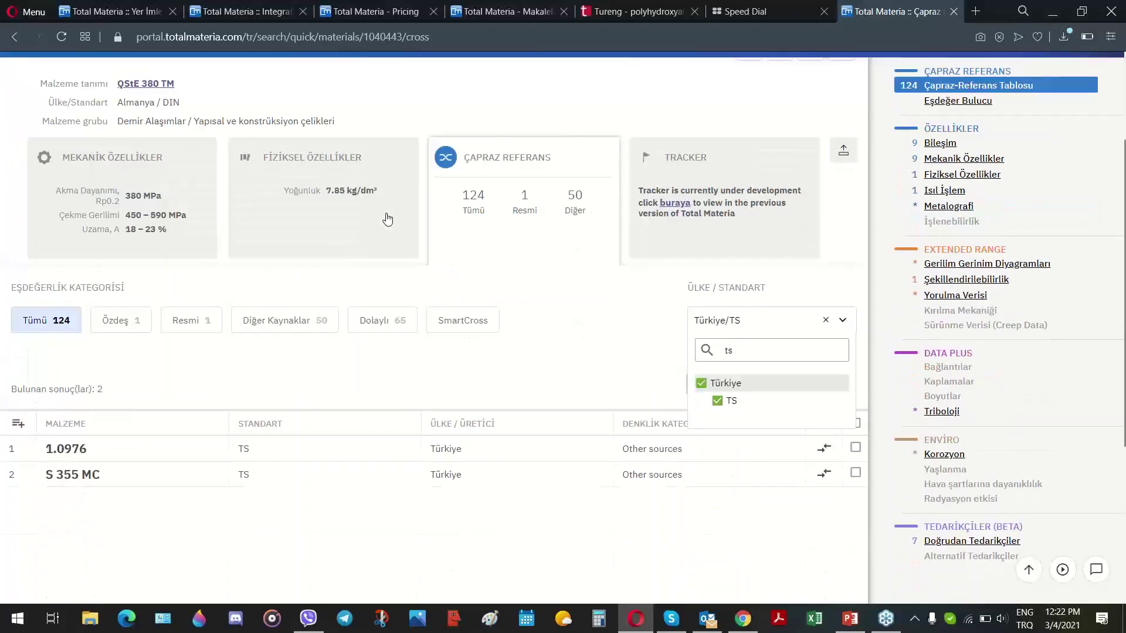
left_click(88, 476)
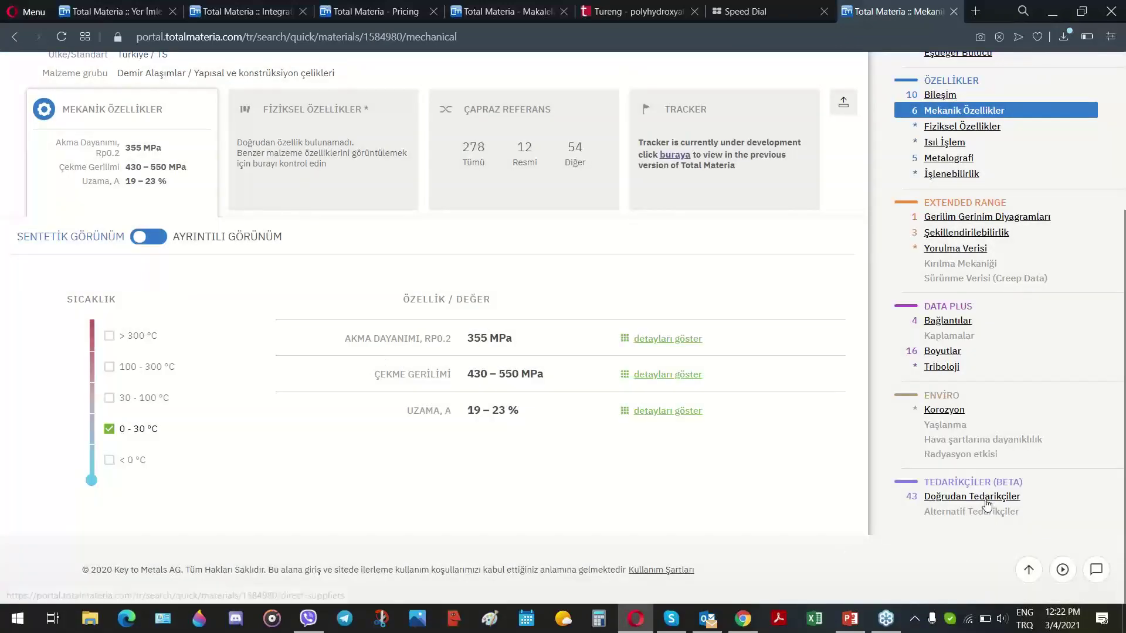
left_click(990, 499)
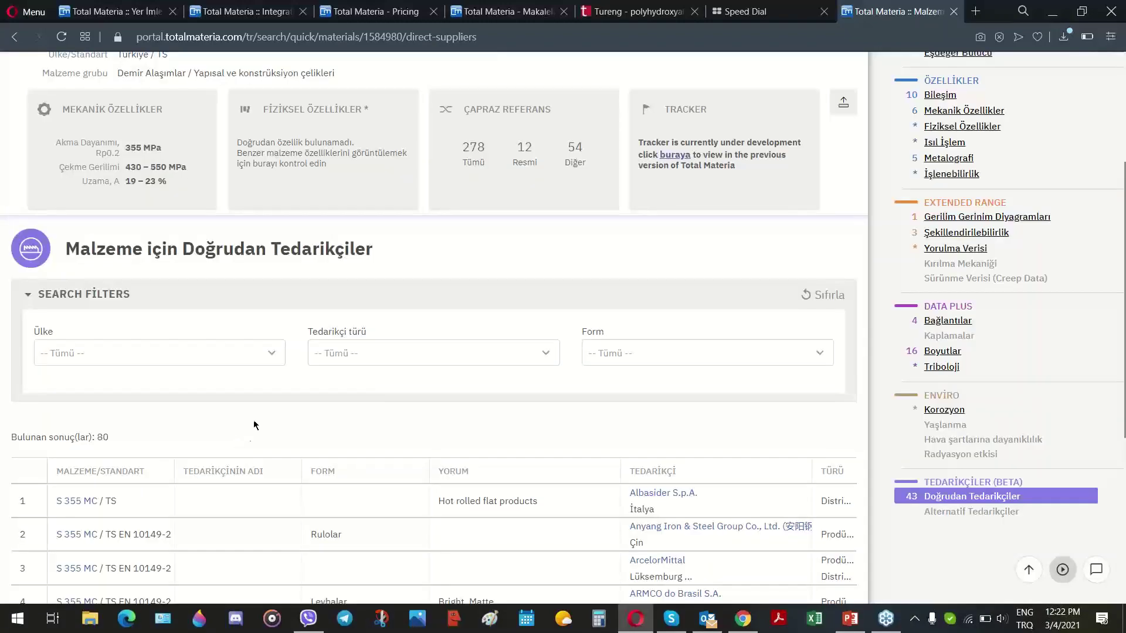
scroll(297, 385, "down", 3)
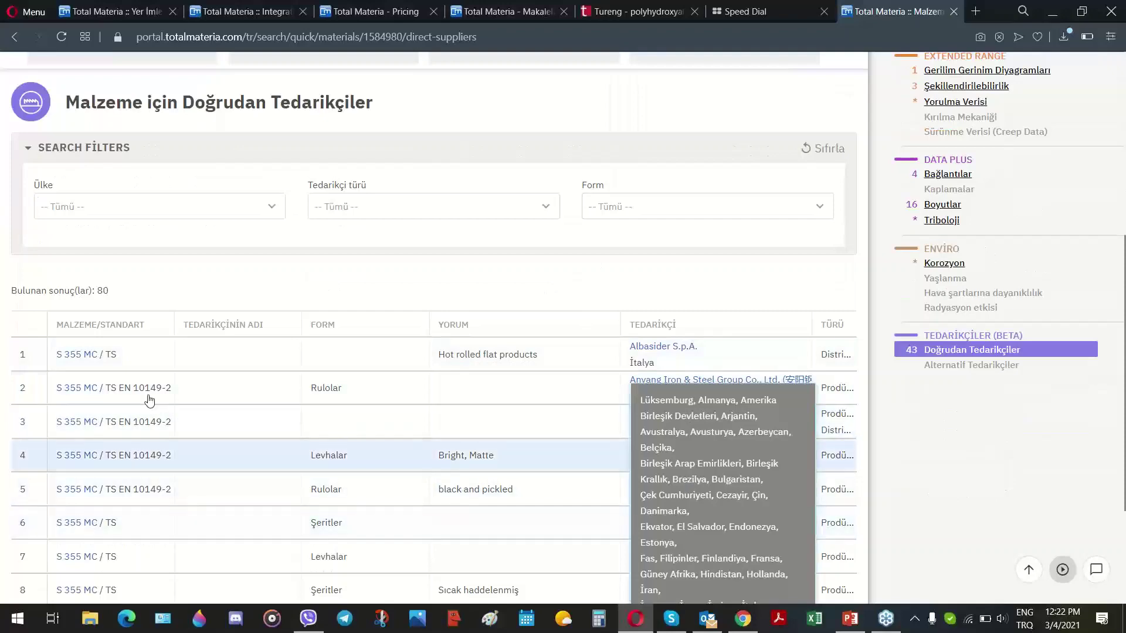
Filter the direct suppliers of S 355 MC by the country Türkiye and review the suppliers and product forms
scroll(339, 319, "up", 1)
left_click(271, 289)
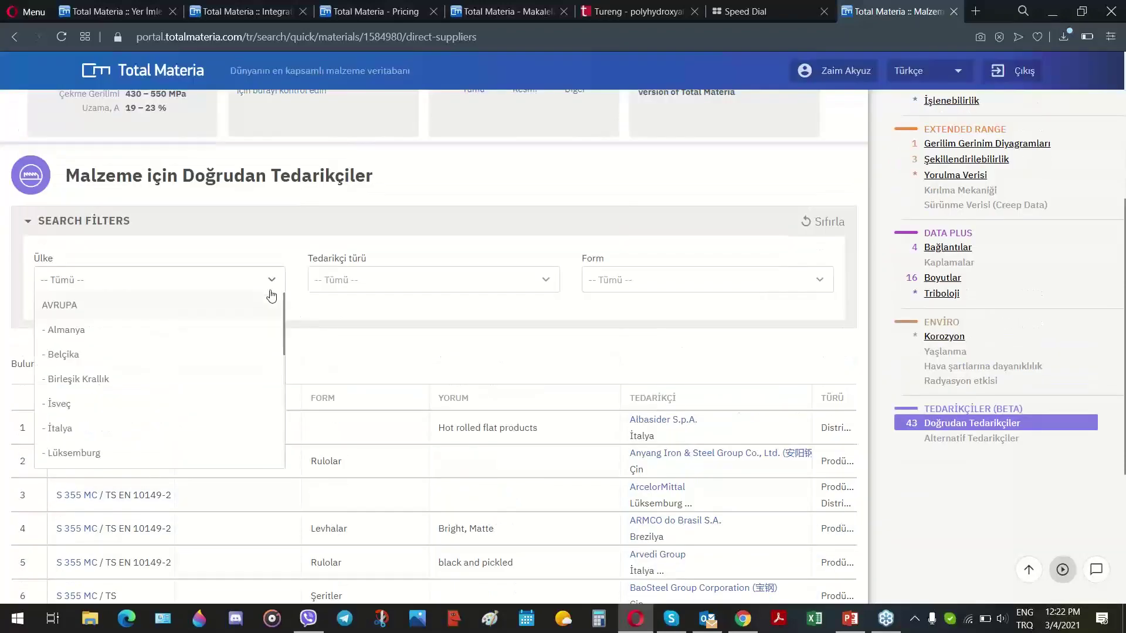
scroll(140, 393, "down", 2)
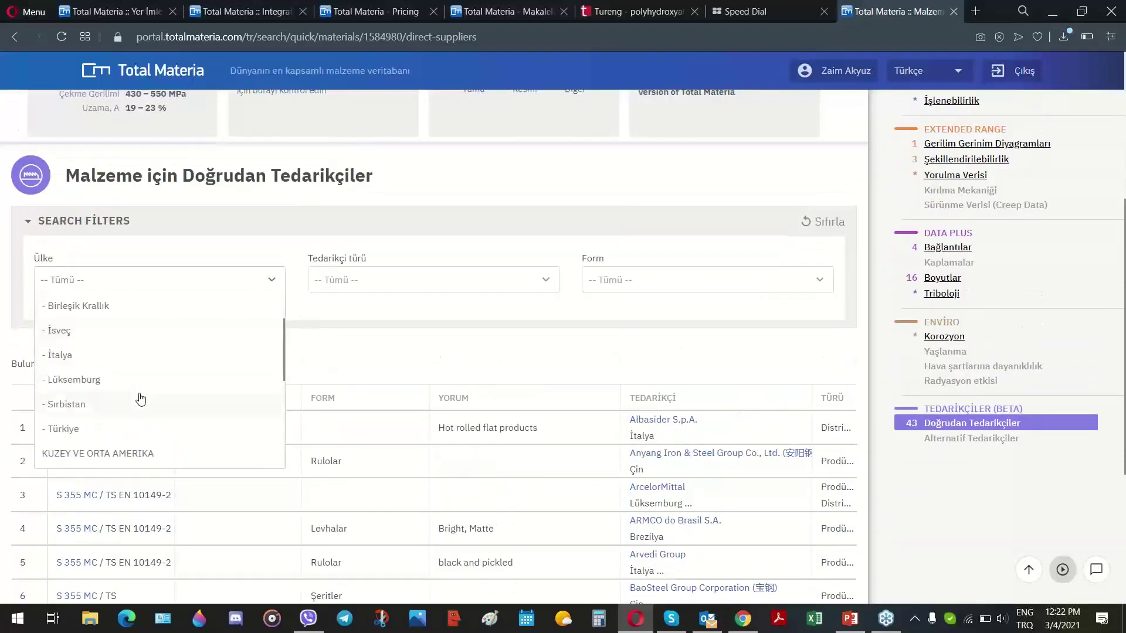
left_click(61, 430)
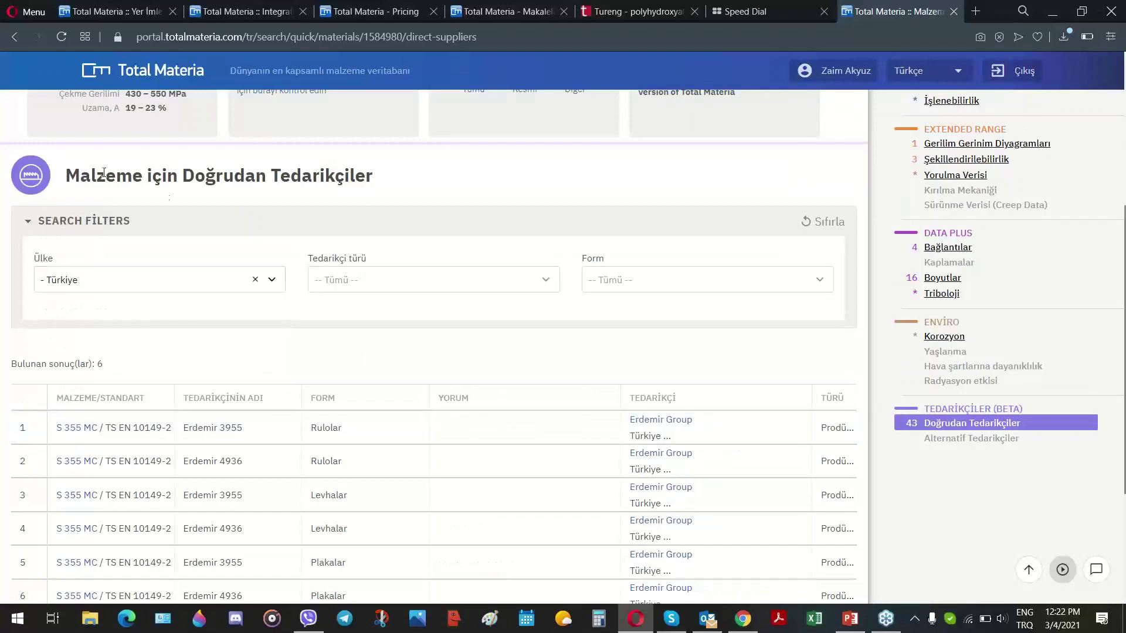
scroll(412, 191, "down", 4)
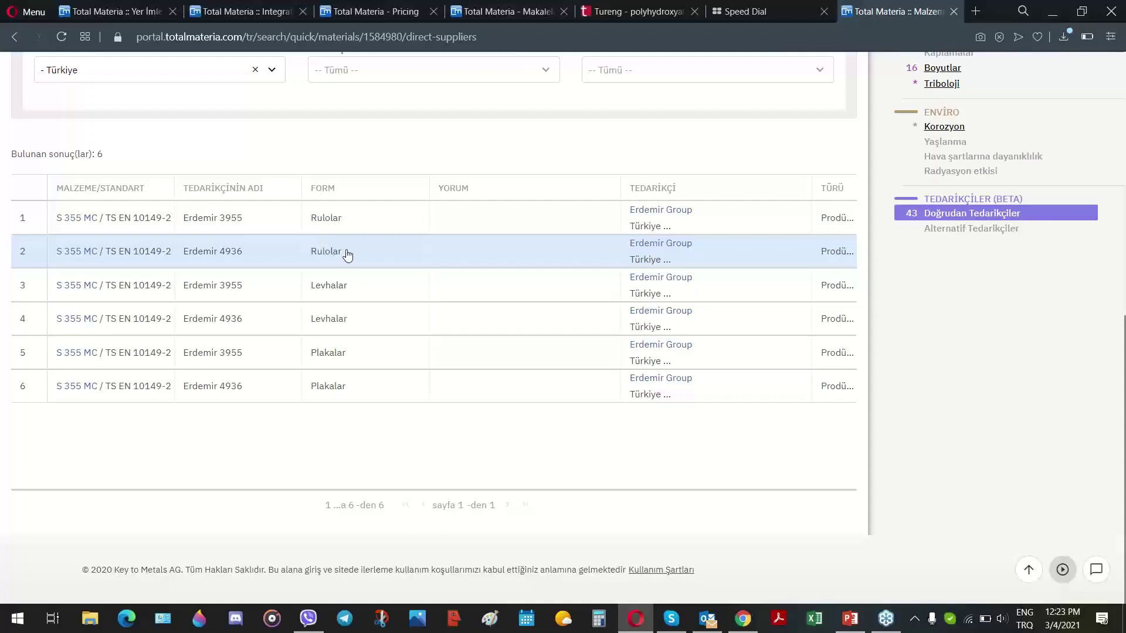
scroll(410, 293, "up", 3)
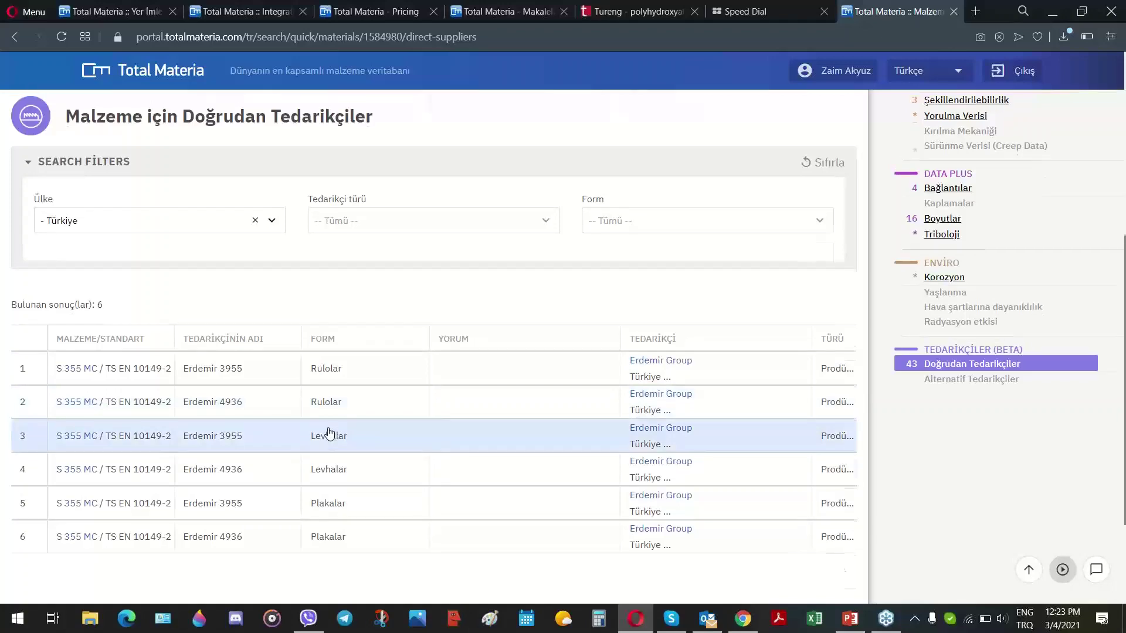
scroll(352, 446, "up", 3)
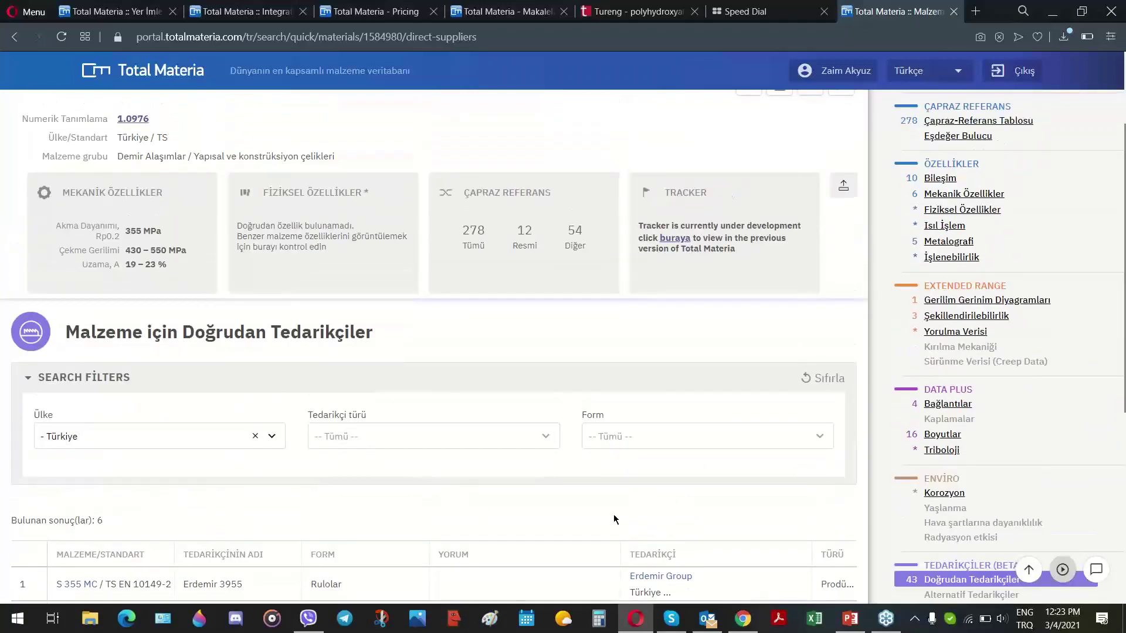
Open Benim Konsolum in the Material Console and view the favourites, Malzeme Listeleri and Kayıtlı Aramalar
scroll(626, 512, "up", 2)
left_click(908, 120)
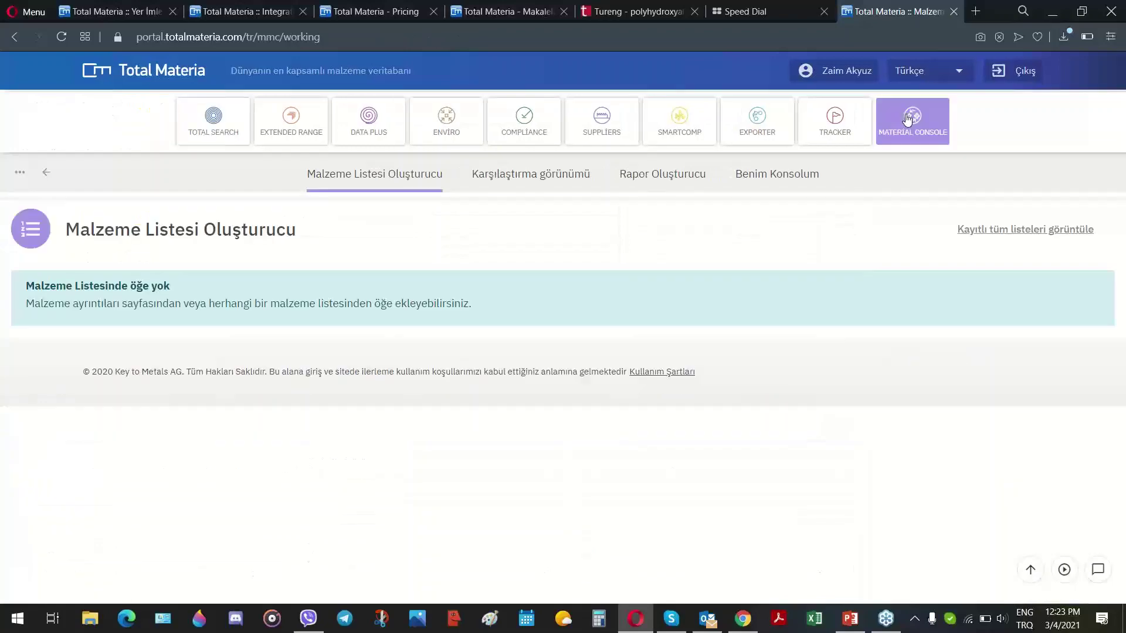
left_click(796, 173)
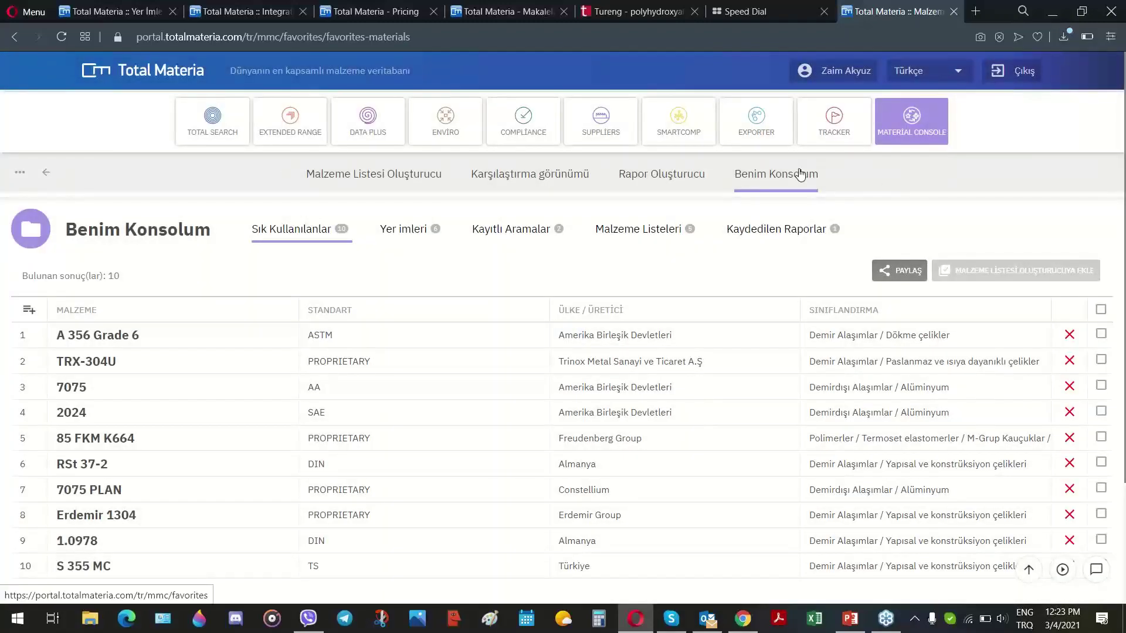
left_click(649, 231)
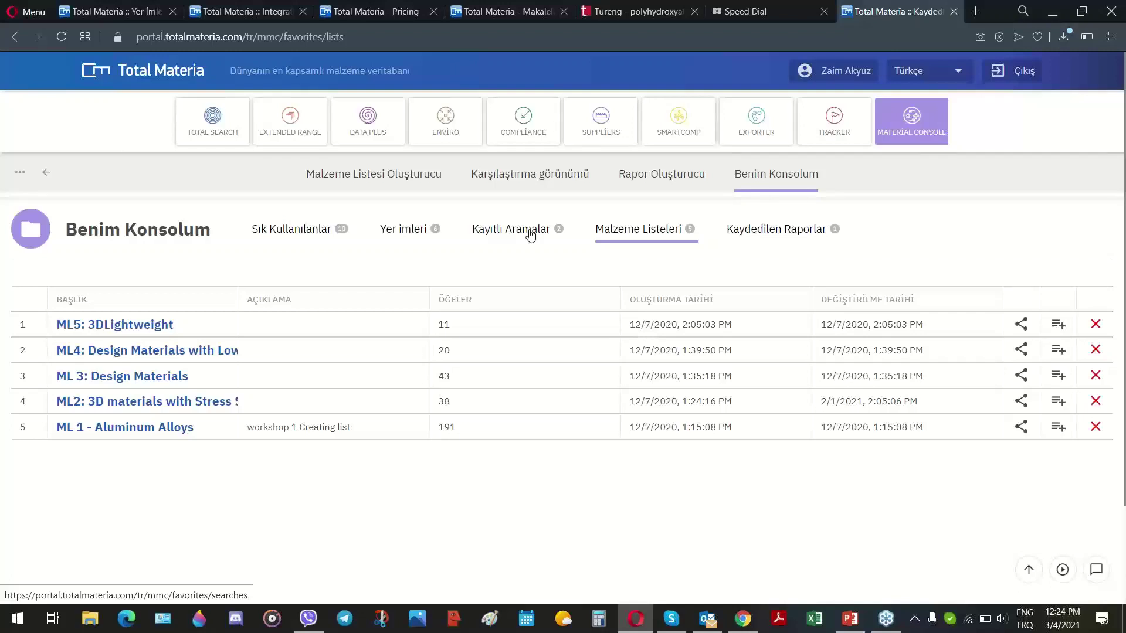
left_click(531, 235)
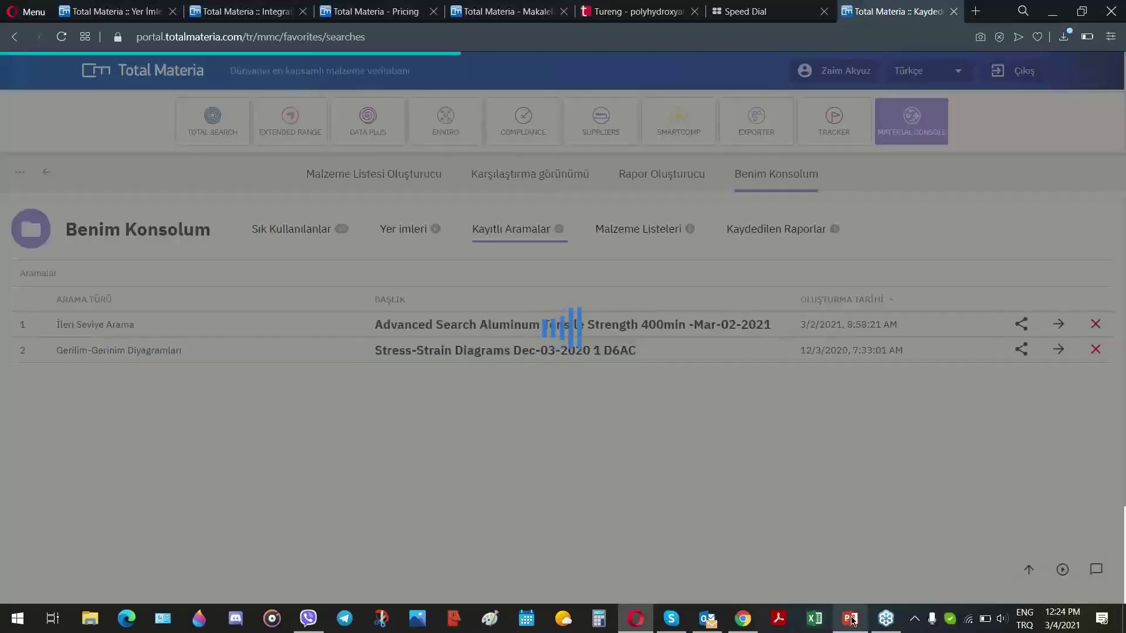
Switch to the PowerPoint presentation, start the slide show at the Demo slide and advance to the following slide
left_click(851, 619)
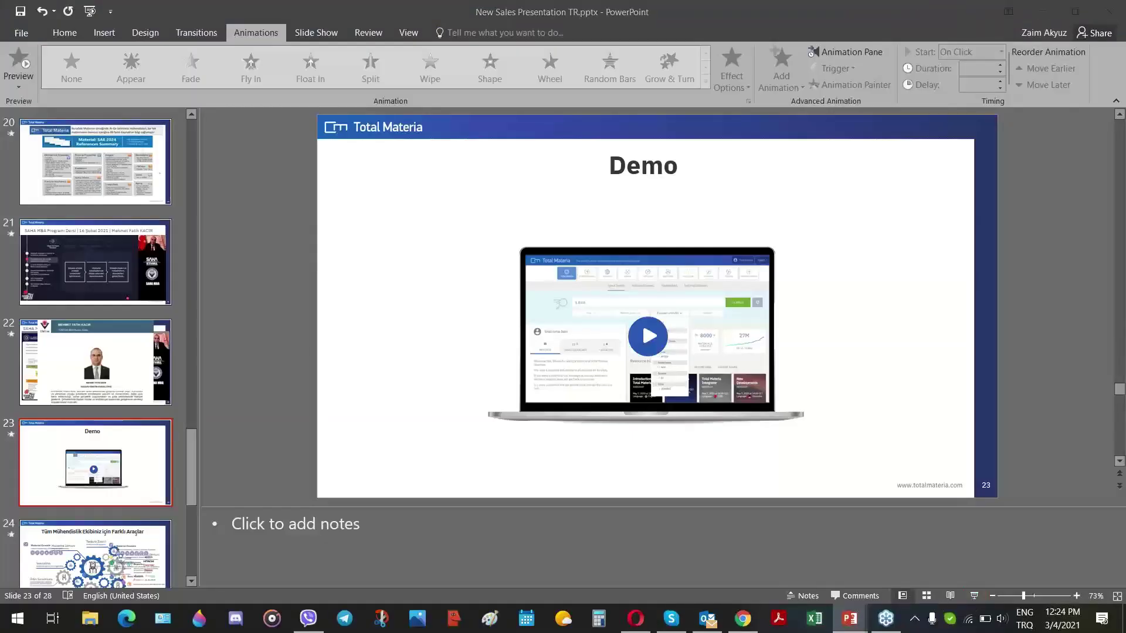
left_click(972, 600)
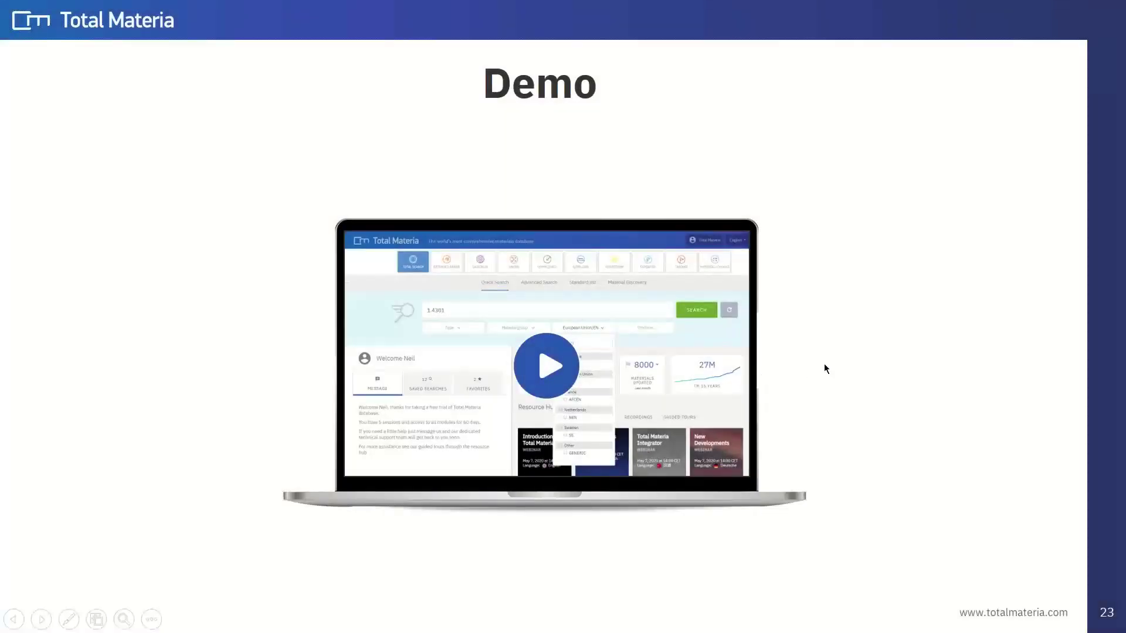
left_click(825, 364)
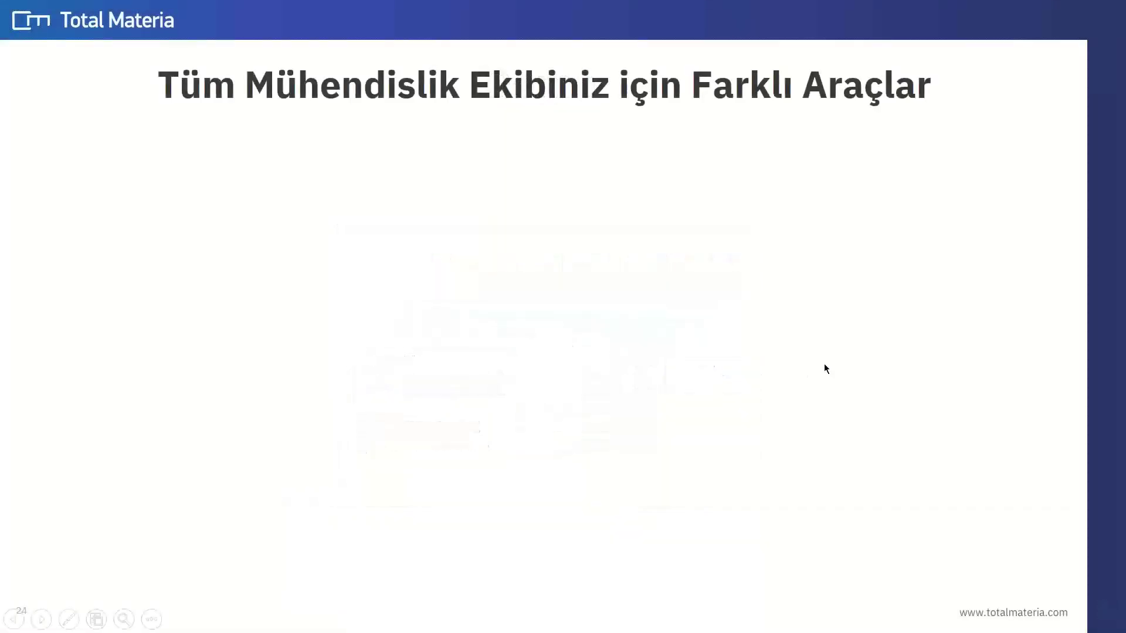
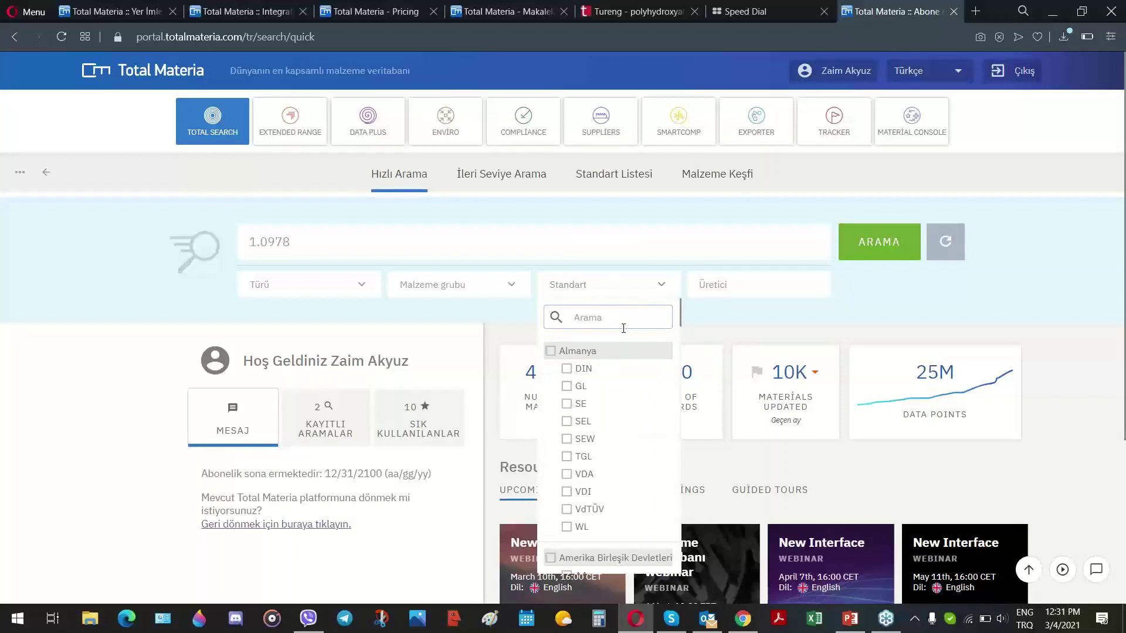
Restrict the quick search standards to Avrupa Birliği / EN and Türkiye / TS
type("en")
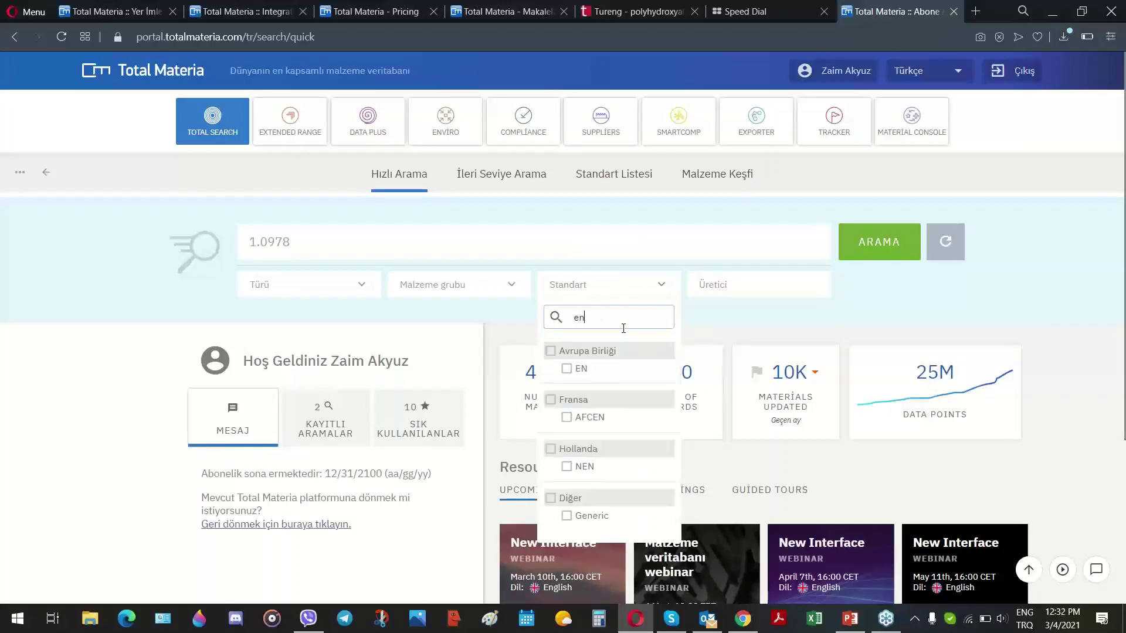
left_click(550, 351)
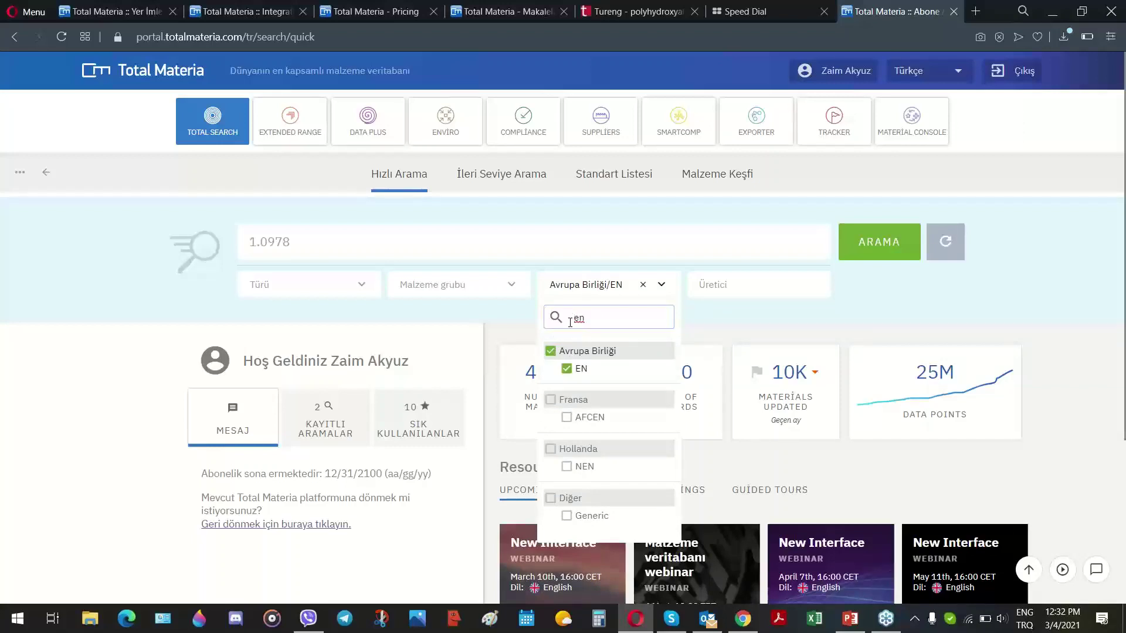
type("t")
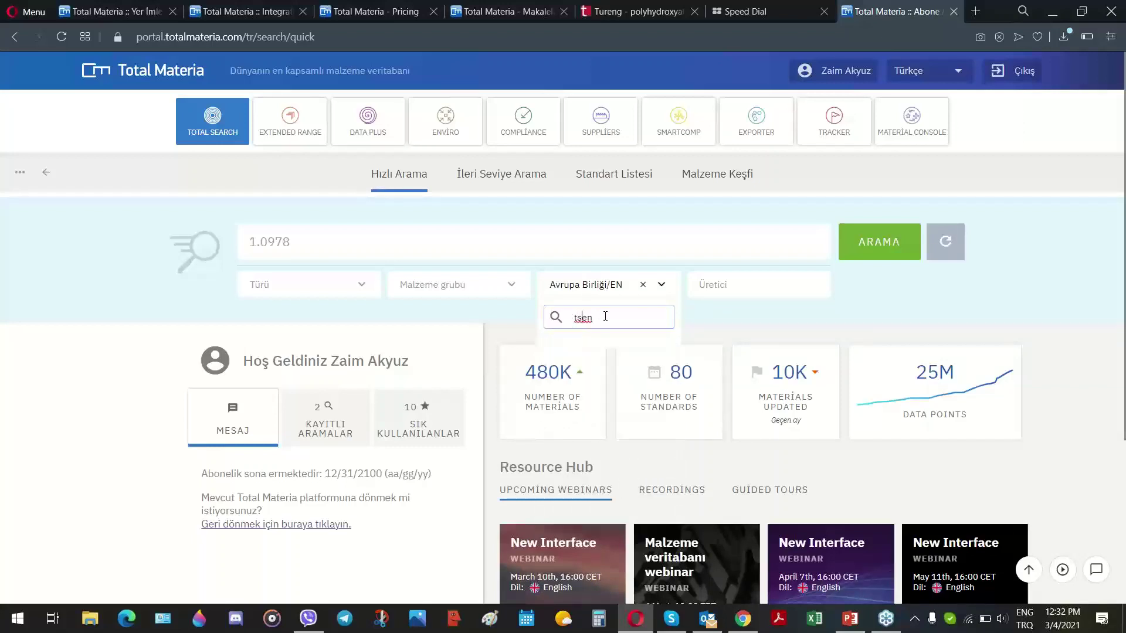
type("s")
key("Delete")
key("Delete")
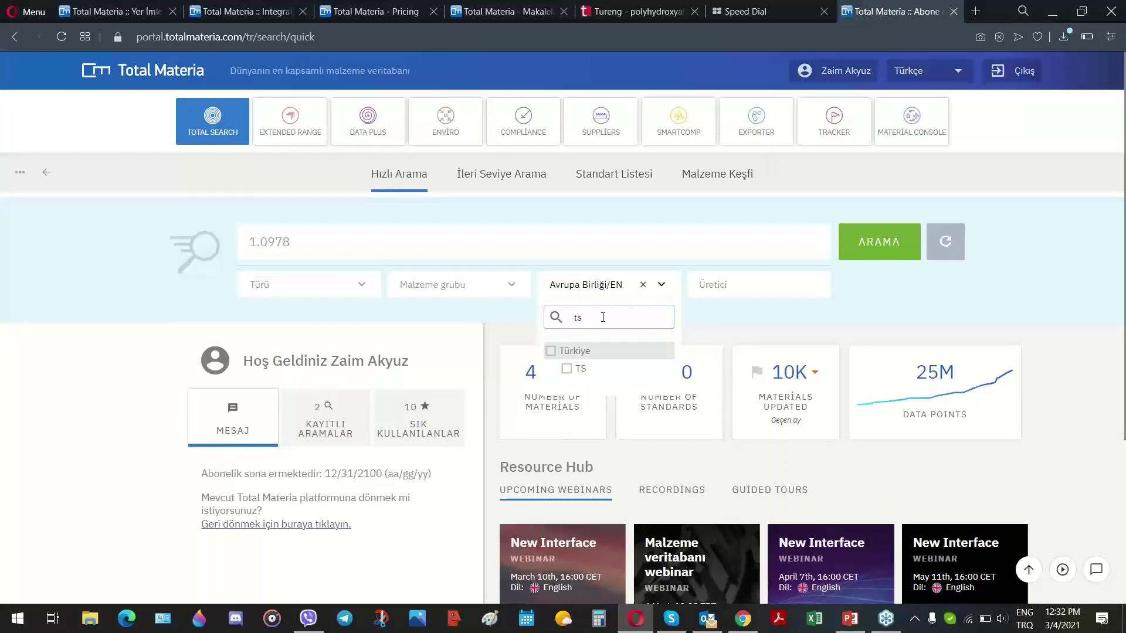
left_click(553, 351)
left_click(627, 245)
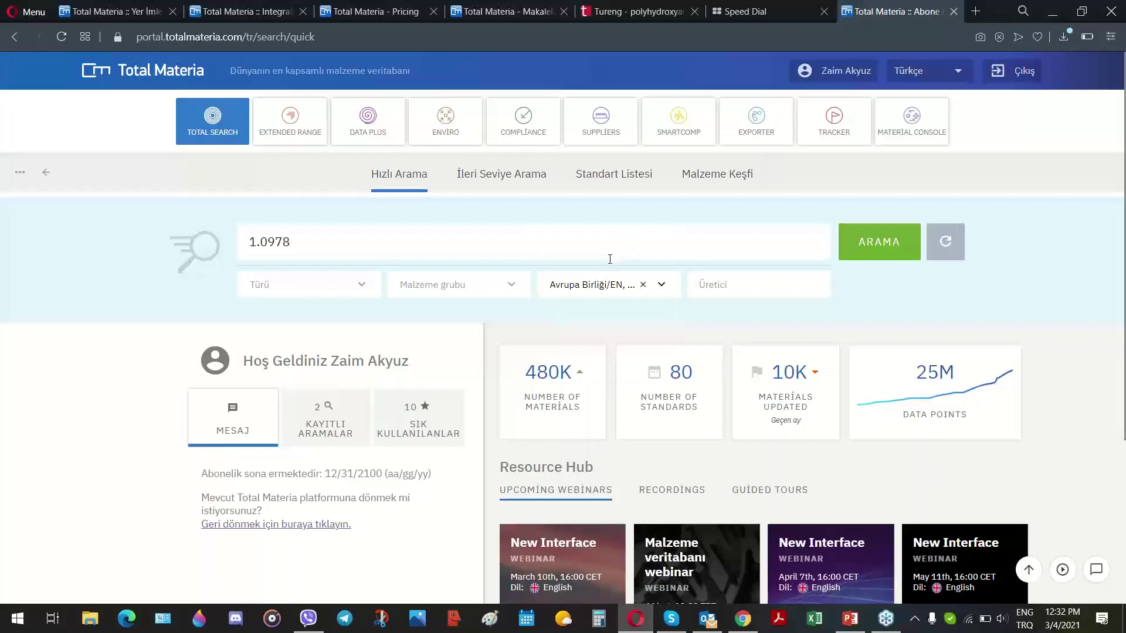
Replace the quick search term with 355 and run the search
double_click(274, 237)
type("355")
key("Return")
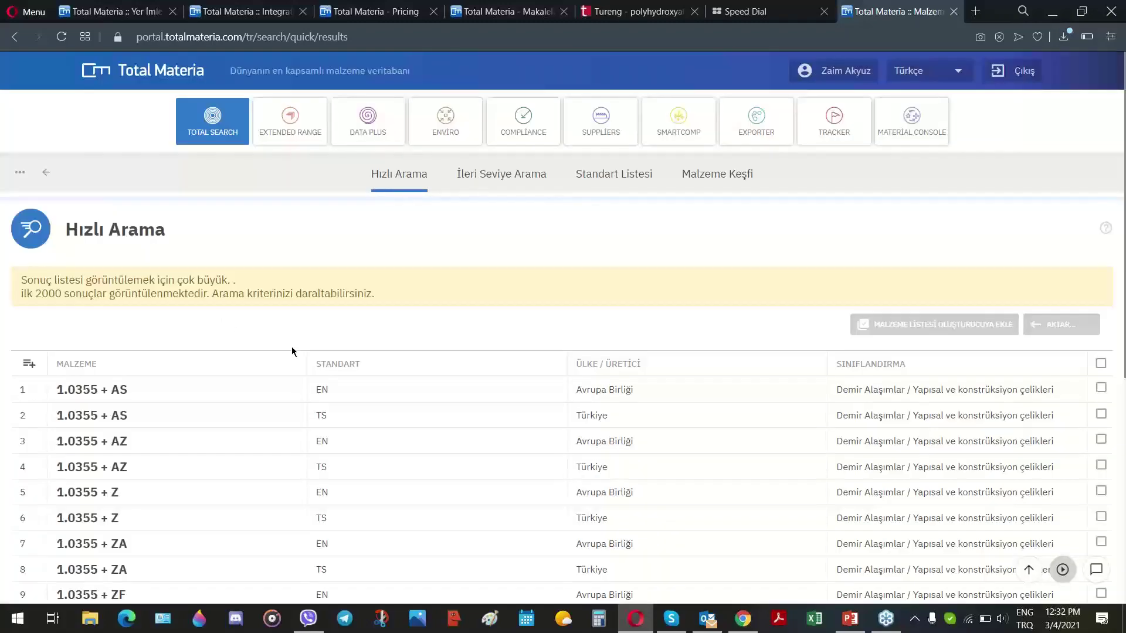
Review the search results, open 1.0355 + Z (EN) and add it to the favourites
scroll(316, 381, "down", 5)
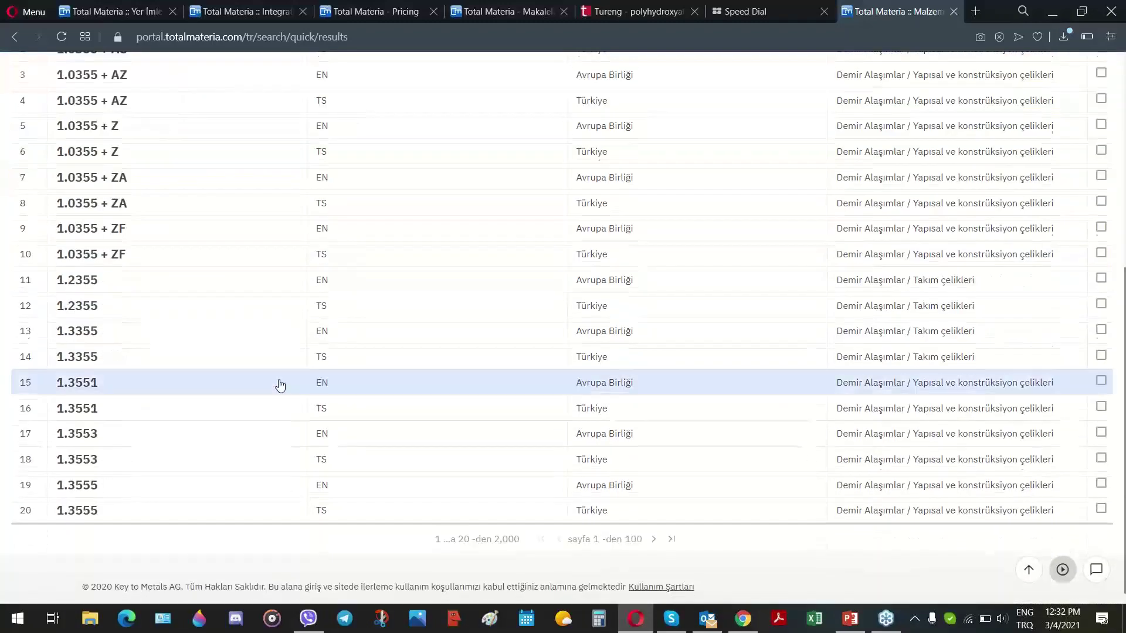
scroll(276, 376, "up", 5)
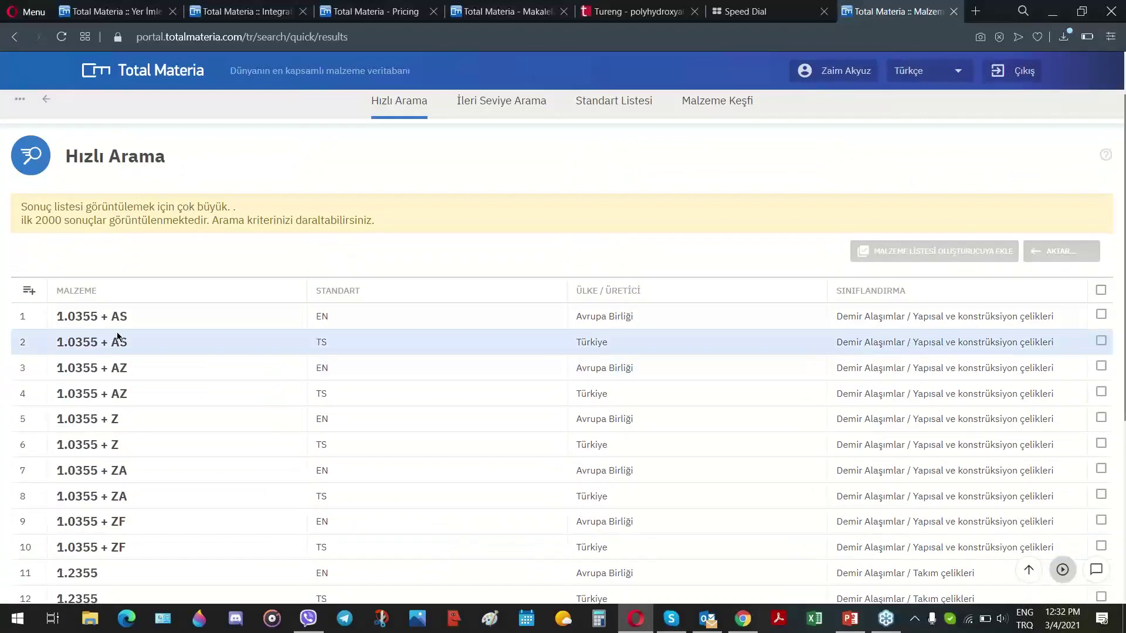
left_click(88, 419)
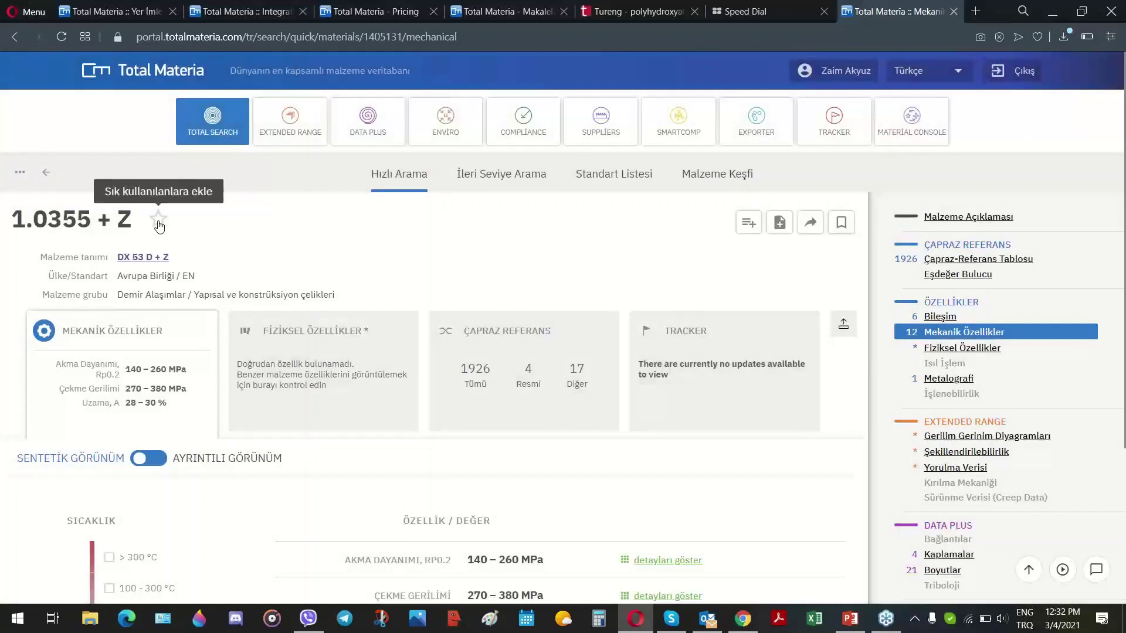
left_click(159, 221)
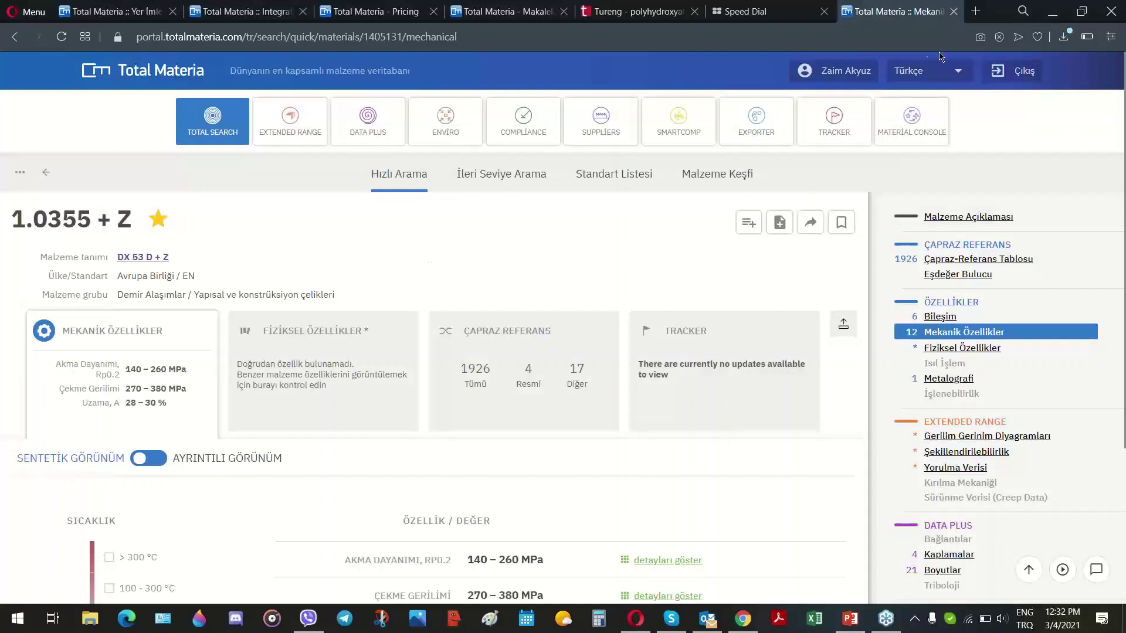
Check the Sık Kullanılanlar list in Benim Konsolum for the newly added 1.0355 + Z
left_click(917, 117)
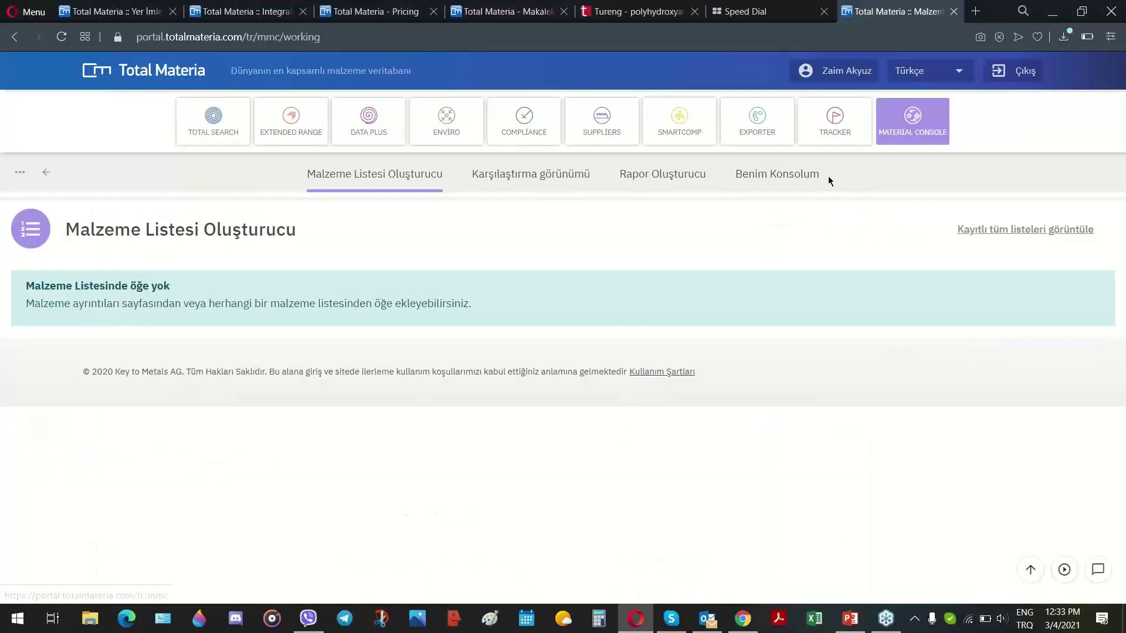
left_click(782, 176)
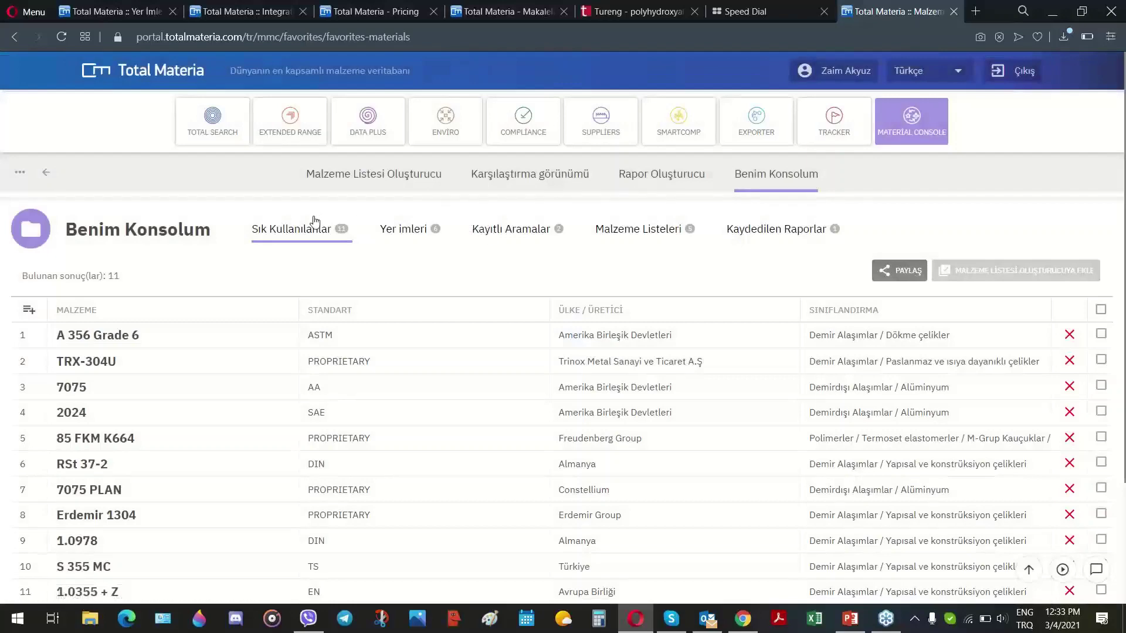
scroll(251, 317, "down", 3)
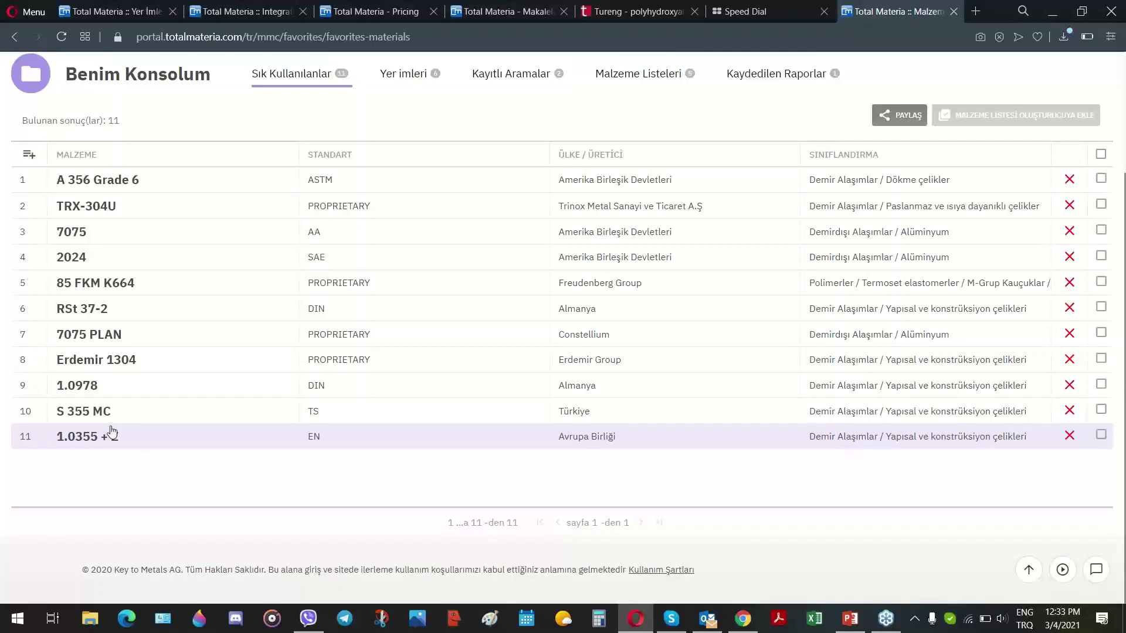
scroll(342, 322, "up", 3)
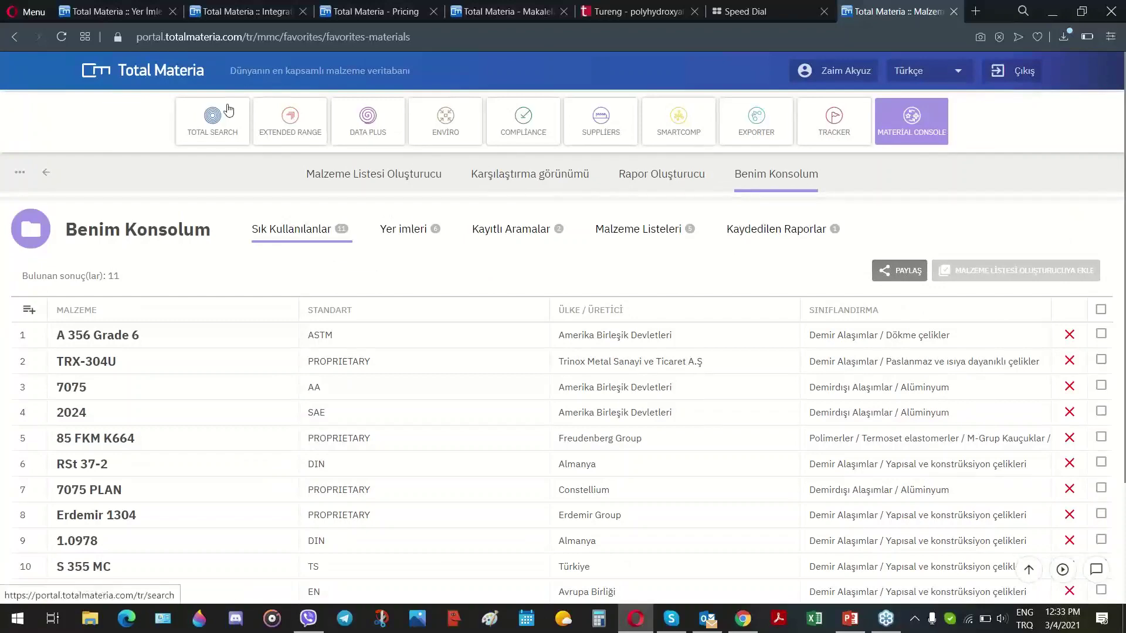
Look through the Mekanik and Fiziksel Özellikler criteria available in the advanced search, including the physical property list, and leave without adding any
left_click(228, 110)
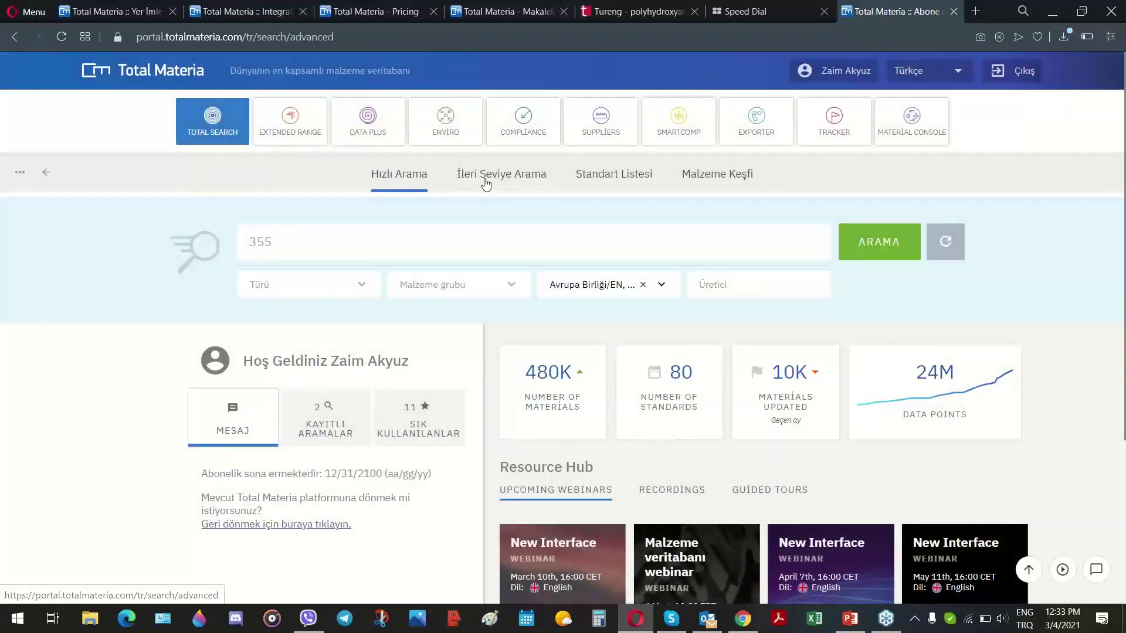
left_click(486, 176)
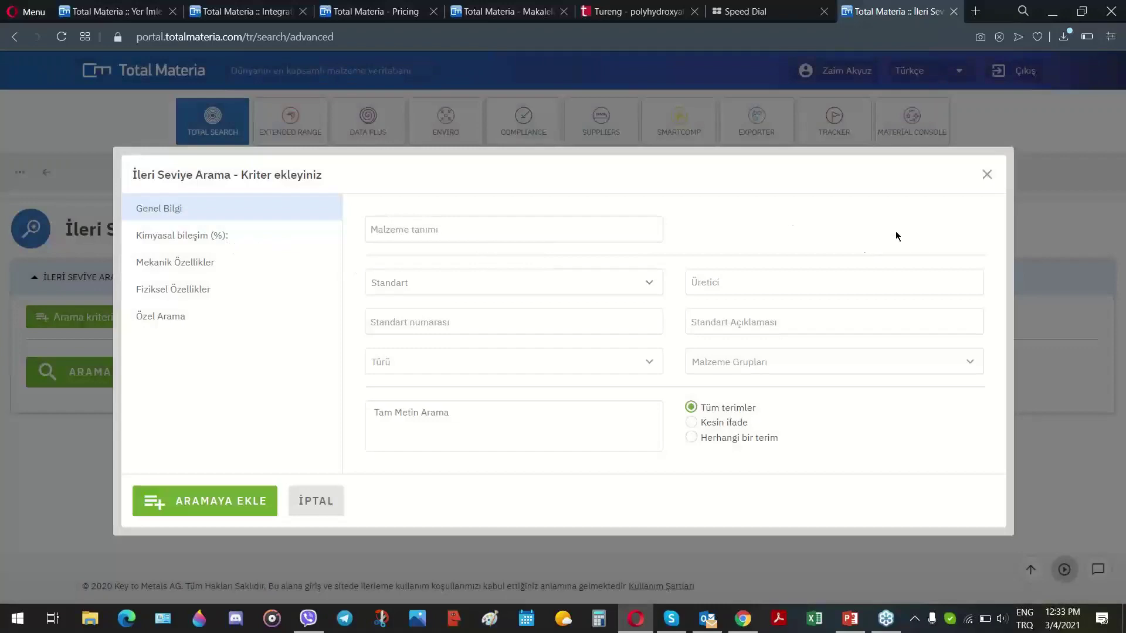
left_click(214, 259)
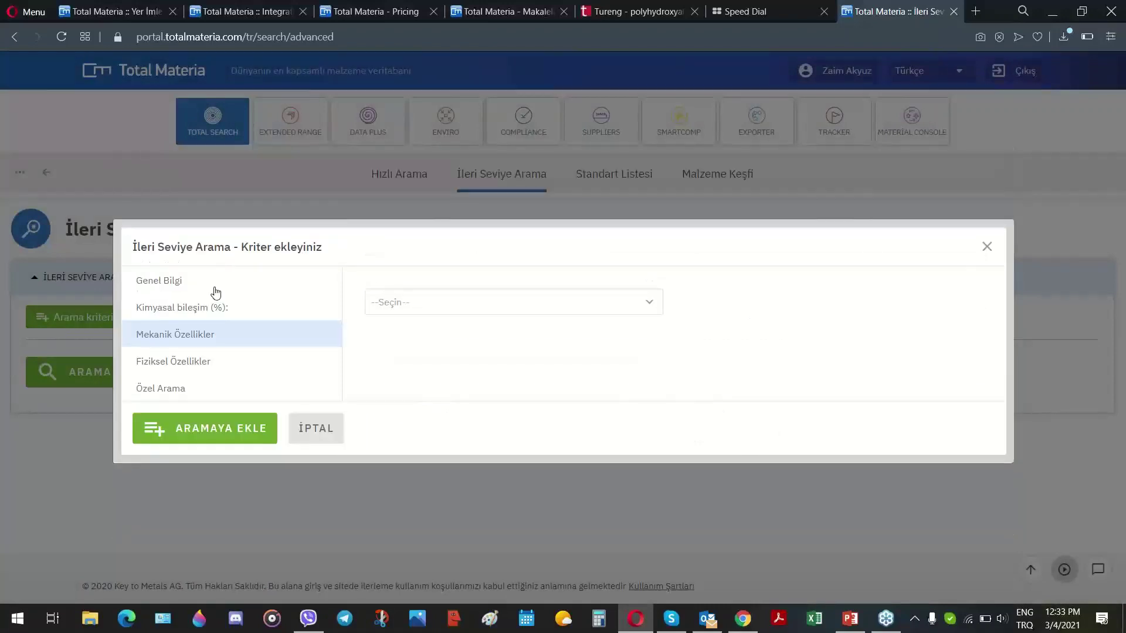
left_click(197, 364)
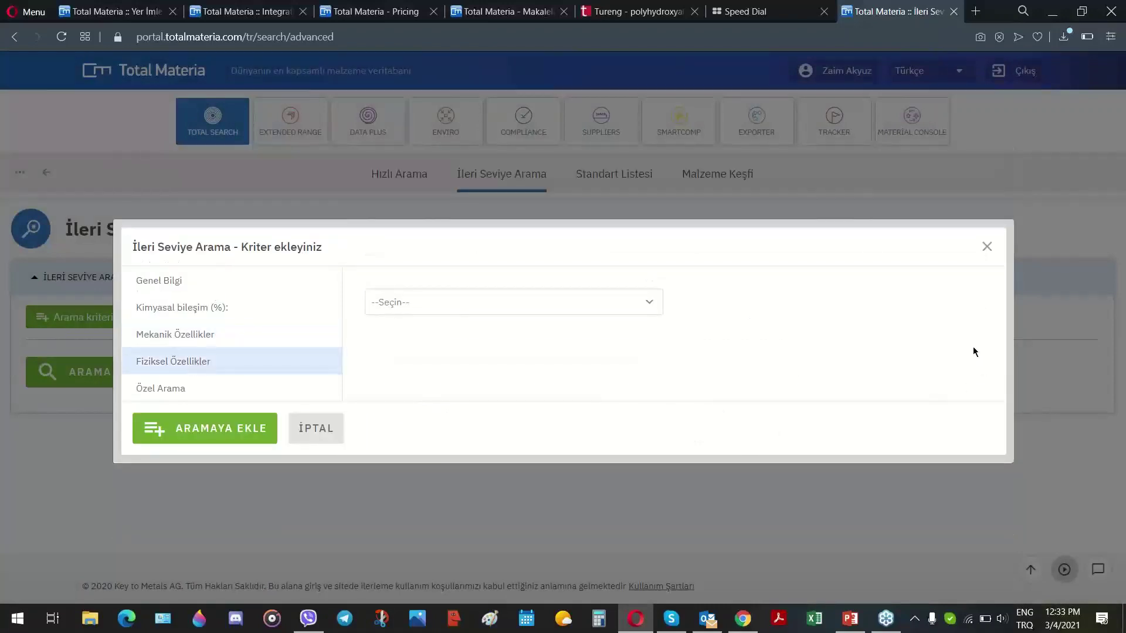
left_click(524, 305)
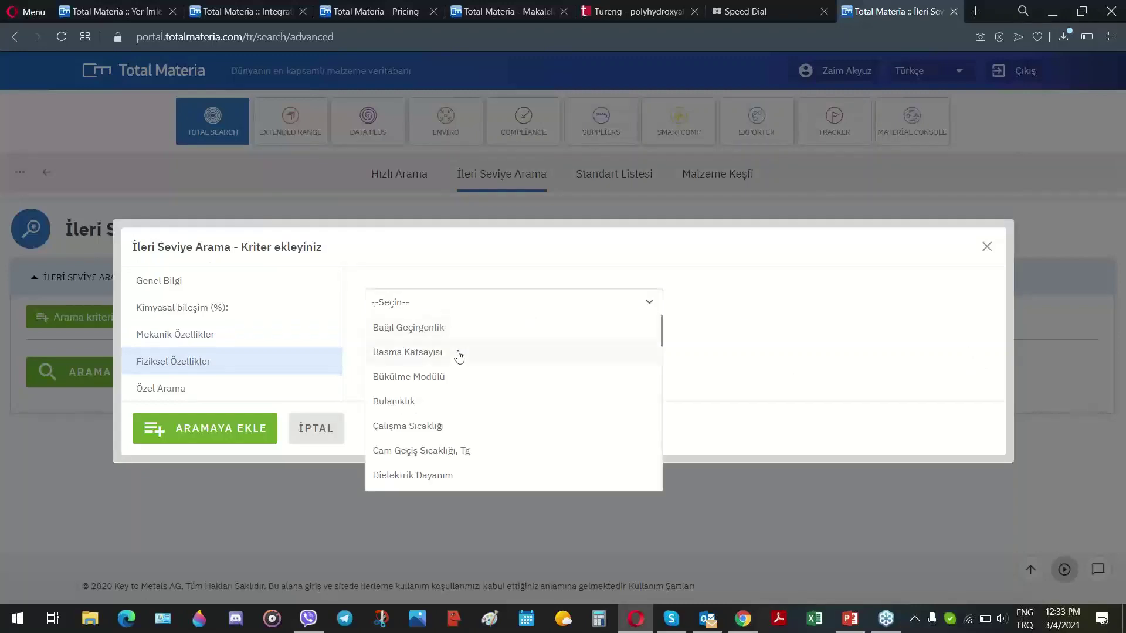
scroll(469, 382, "down", 2)
scroll(469, 390, "down", 1)
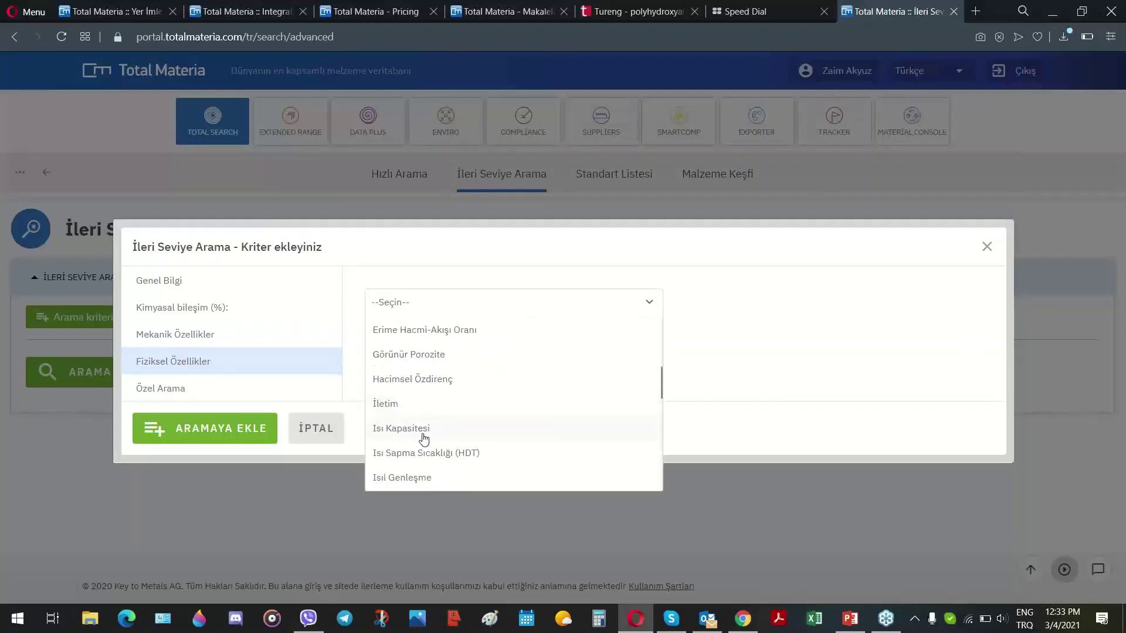
left_click(987, 248)
View the sharing link of the saved search Advanced Search Aluminum Tensile Strength 400min -Mar-02-2021 under Kayıtlı Aramalar in Benim Konsolum
left_click(890, 112)
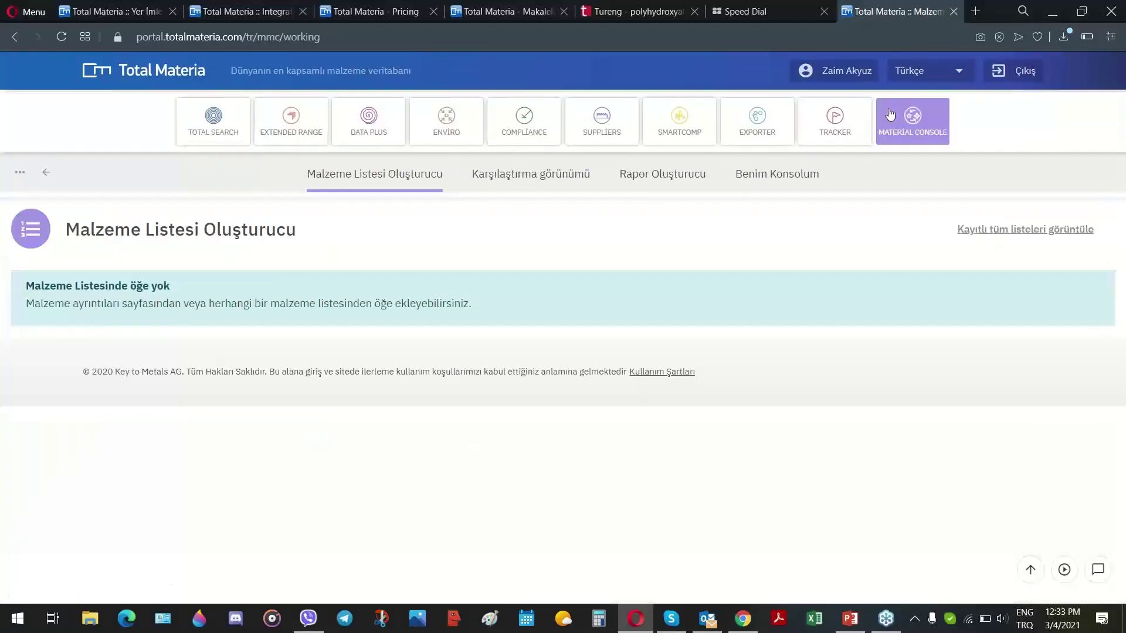
left_click(800, 179)
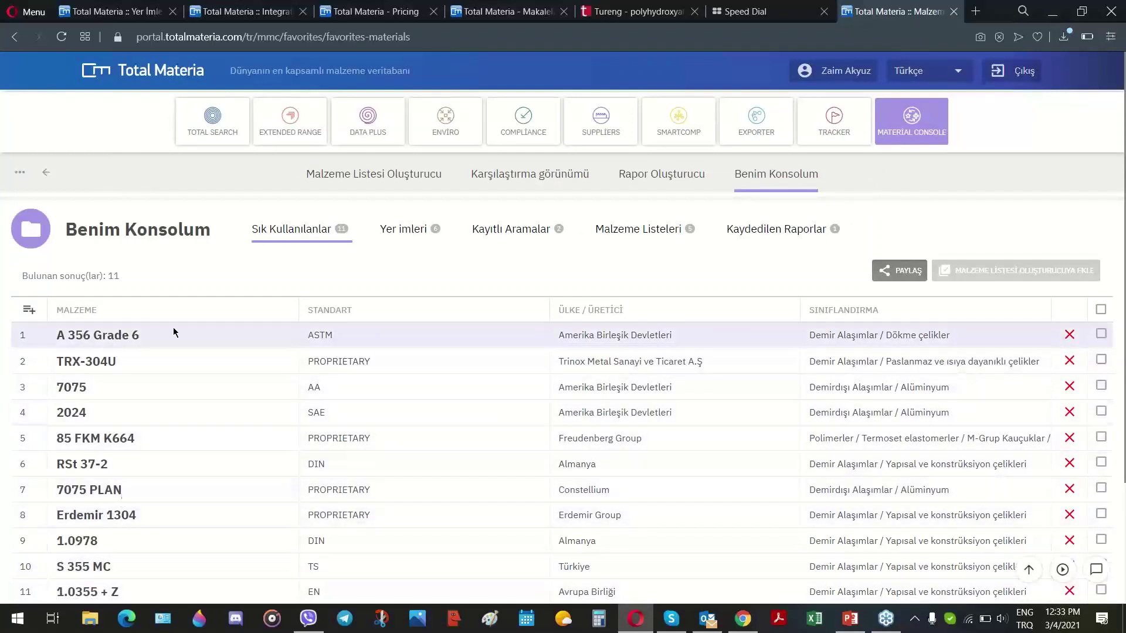
left_click(507, 236)
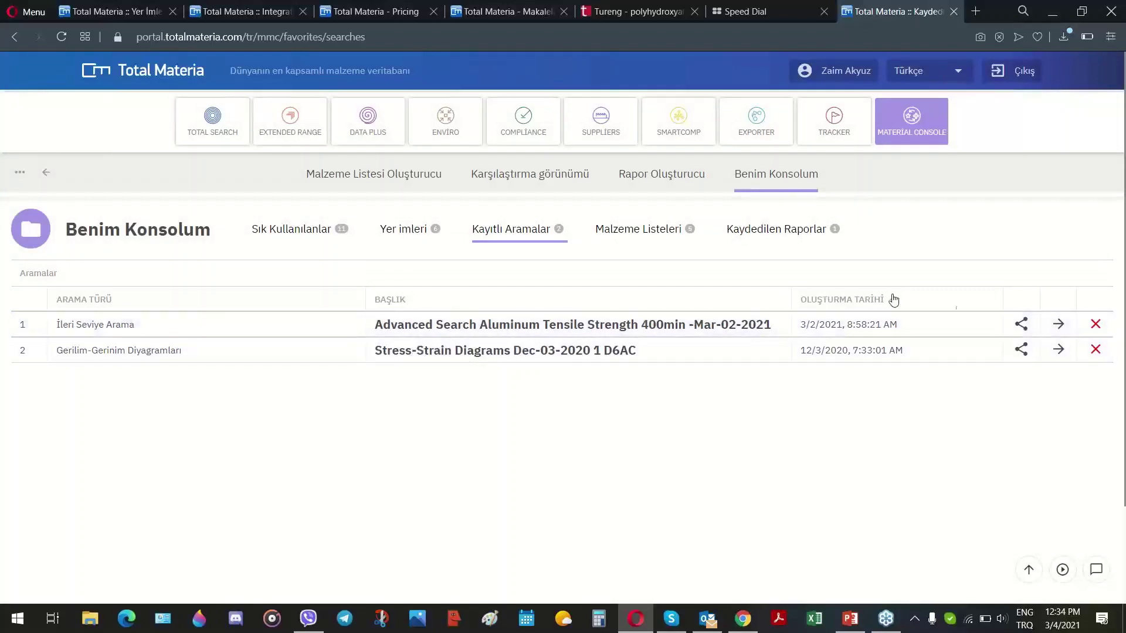
left_click(1023, 324)
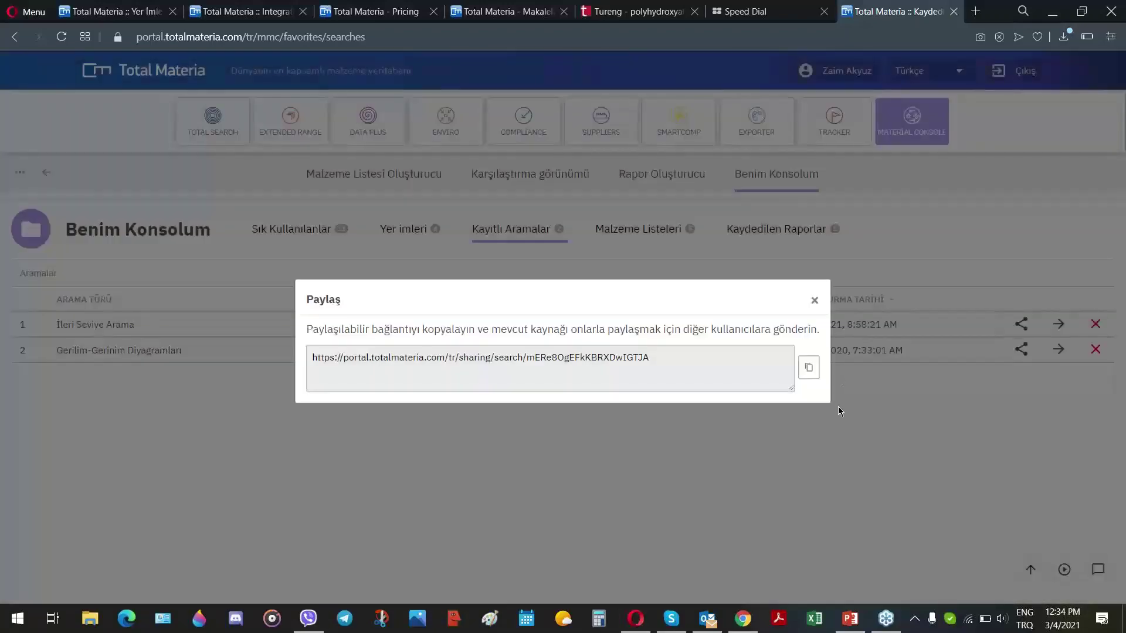
left_click(813, 300)
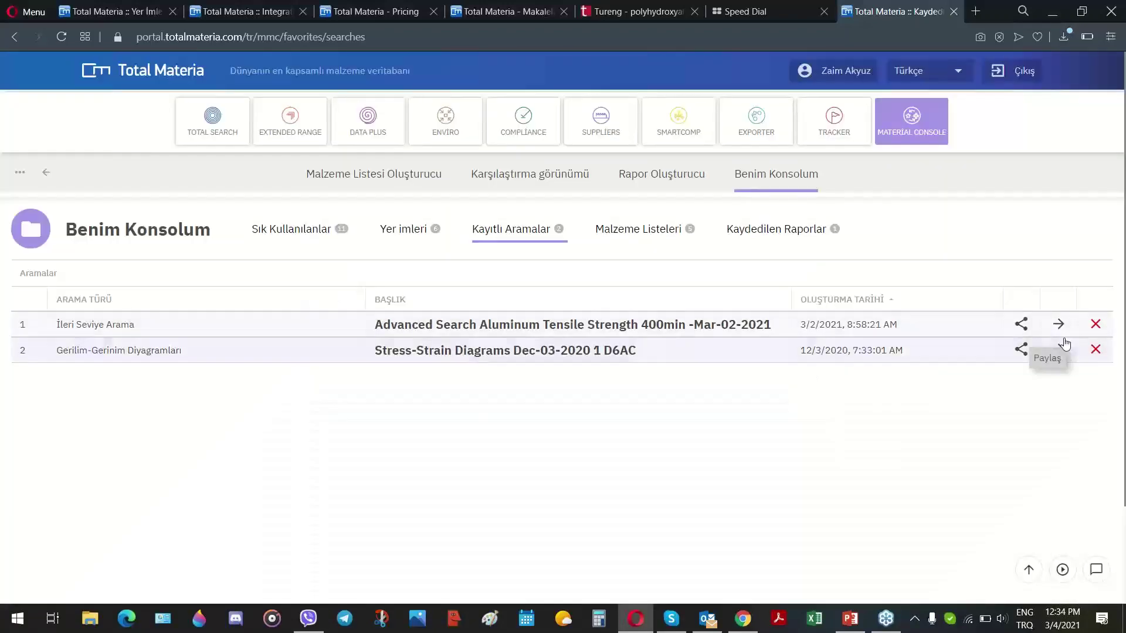
Run the saved aluminum tensile strength search and inspect its Çekme Gerilimi criterion without changing it
left_click(1060, 324)
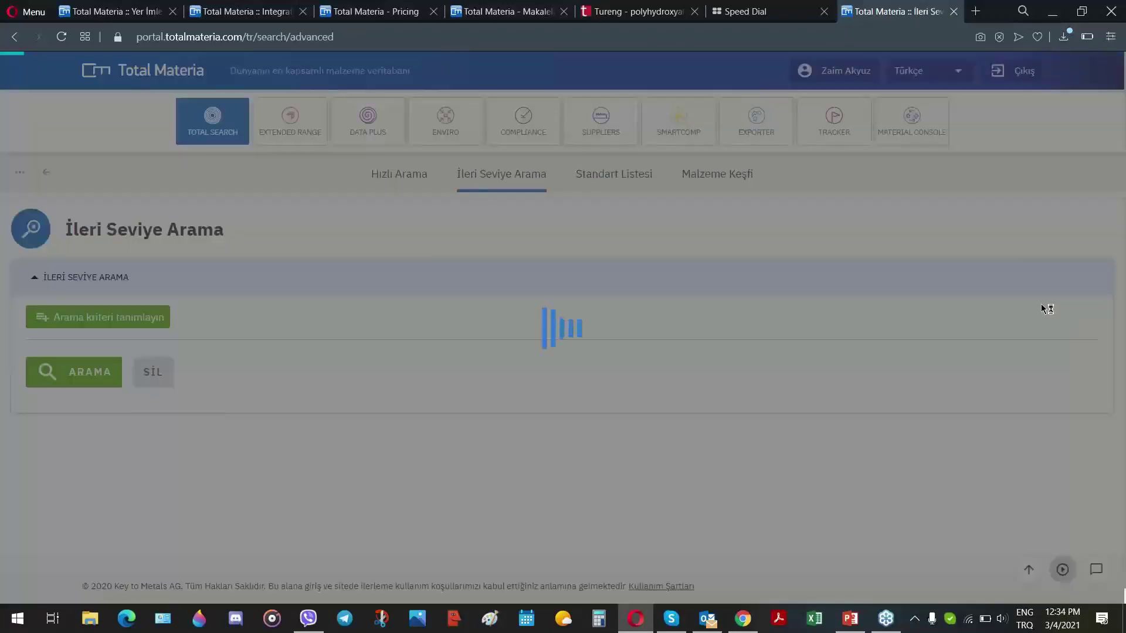
scroll(334, 299, "down", 3)
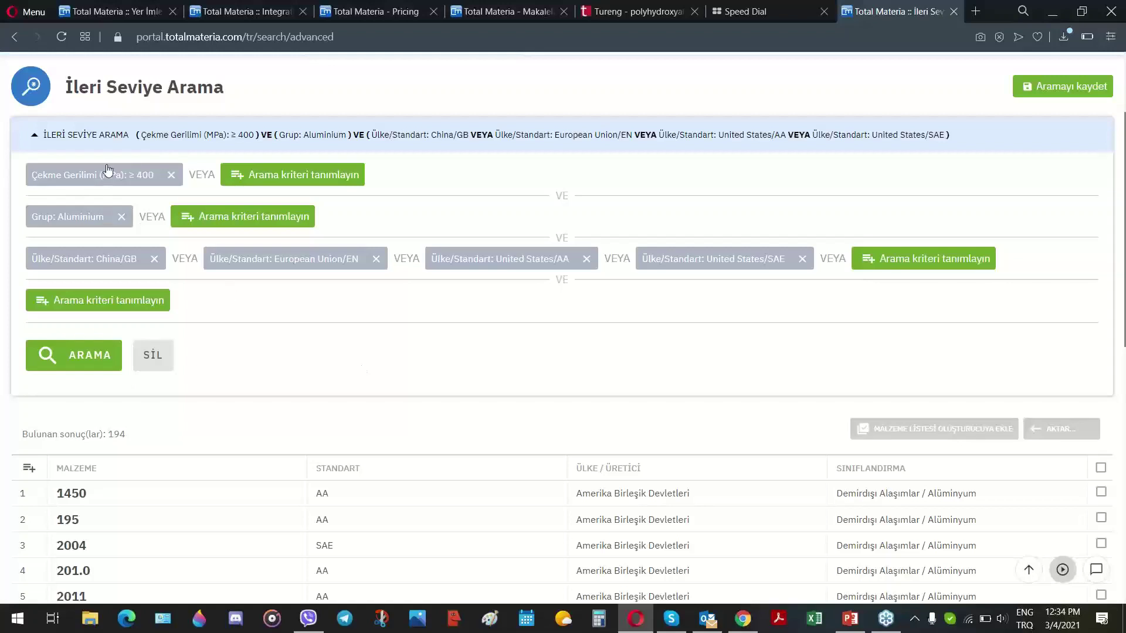
left_click(138, 178)
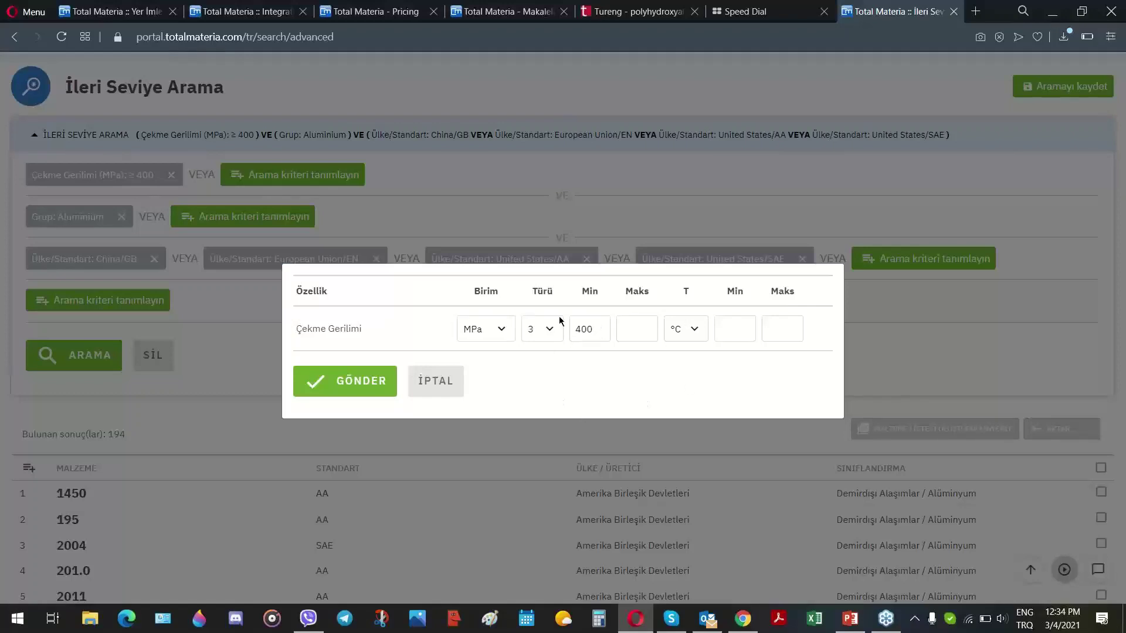
left_click(441, 380)
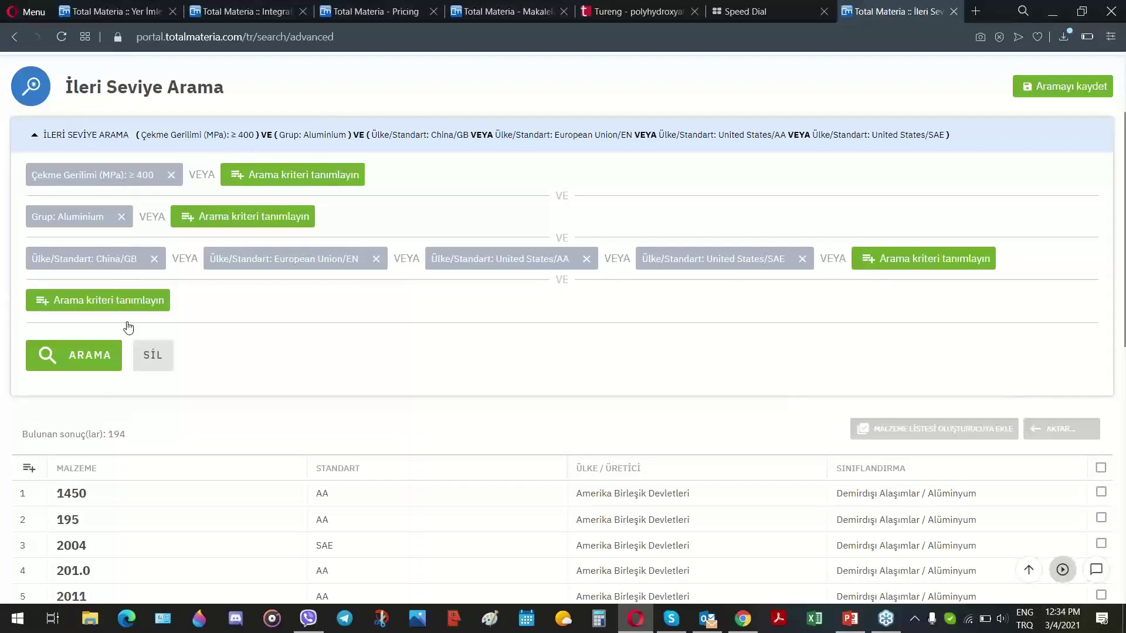
Add a Sertlik criterion to the advanced search using Rockwell (HR) with a minimum of 50
left_click(121, 300)
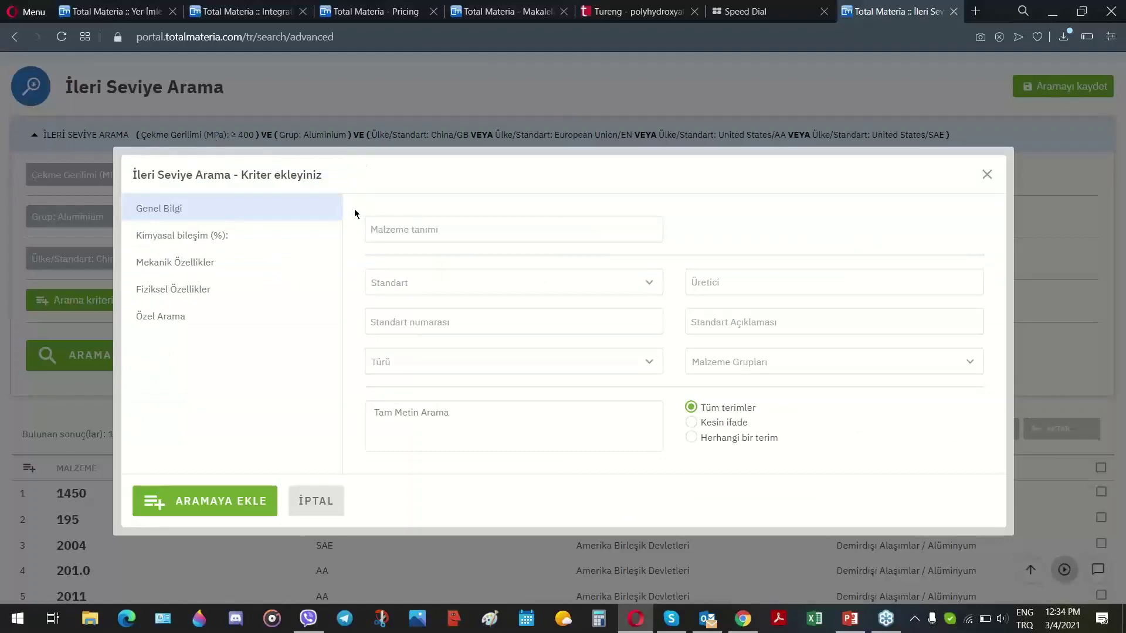
left_click(166, 262)
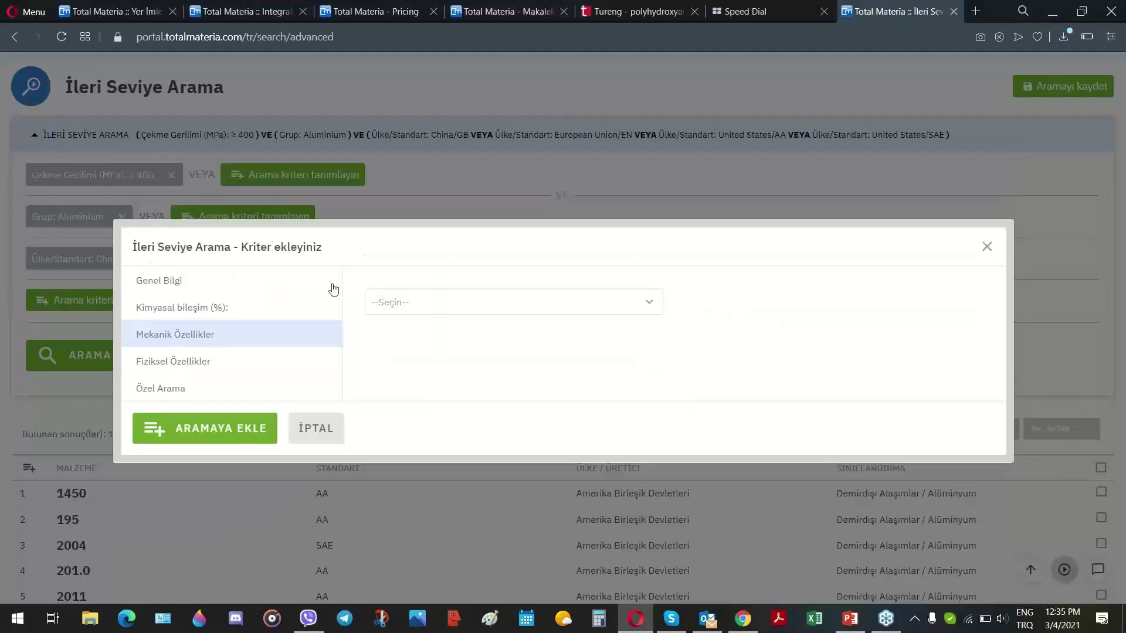
left_click(471, 306)
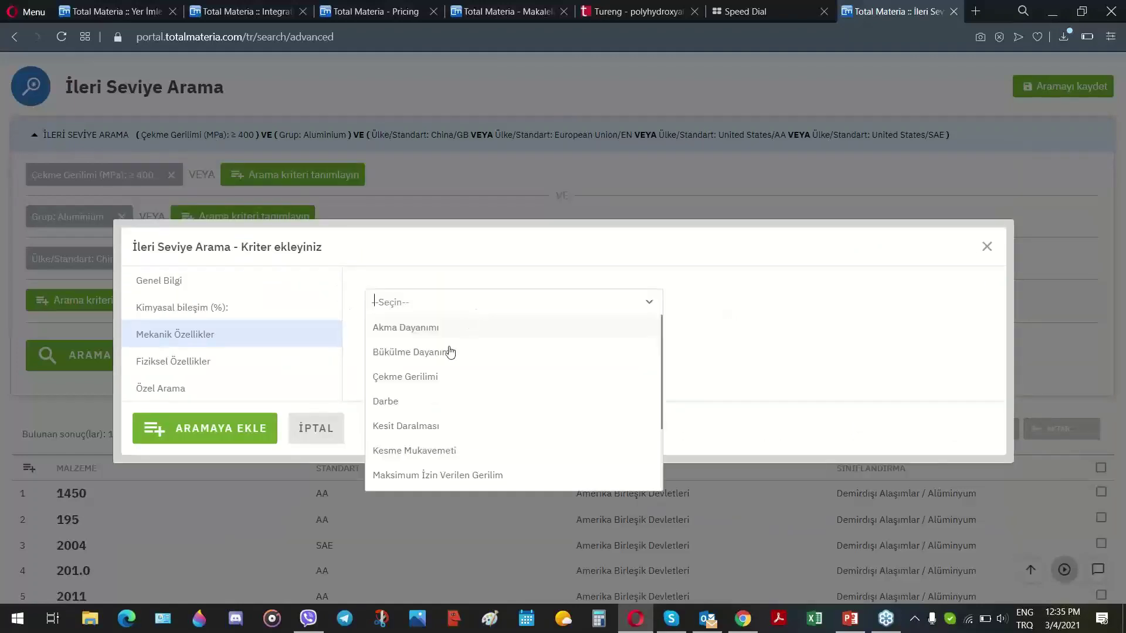
scroll(404, 410, "down", 2)
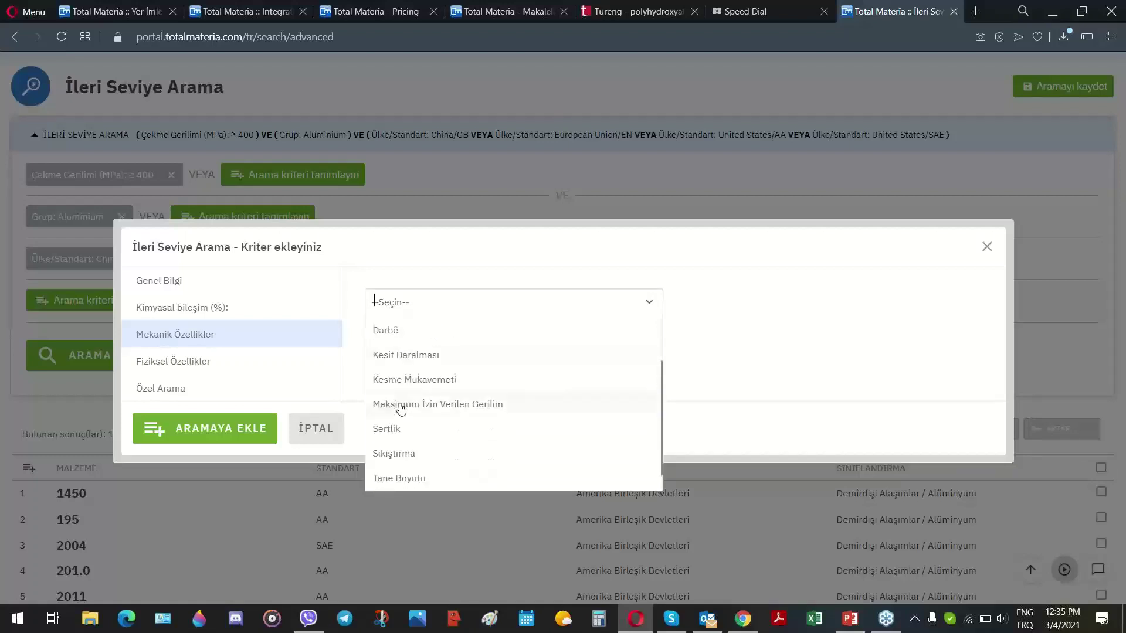
left_click(404, 427)
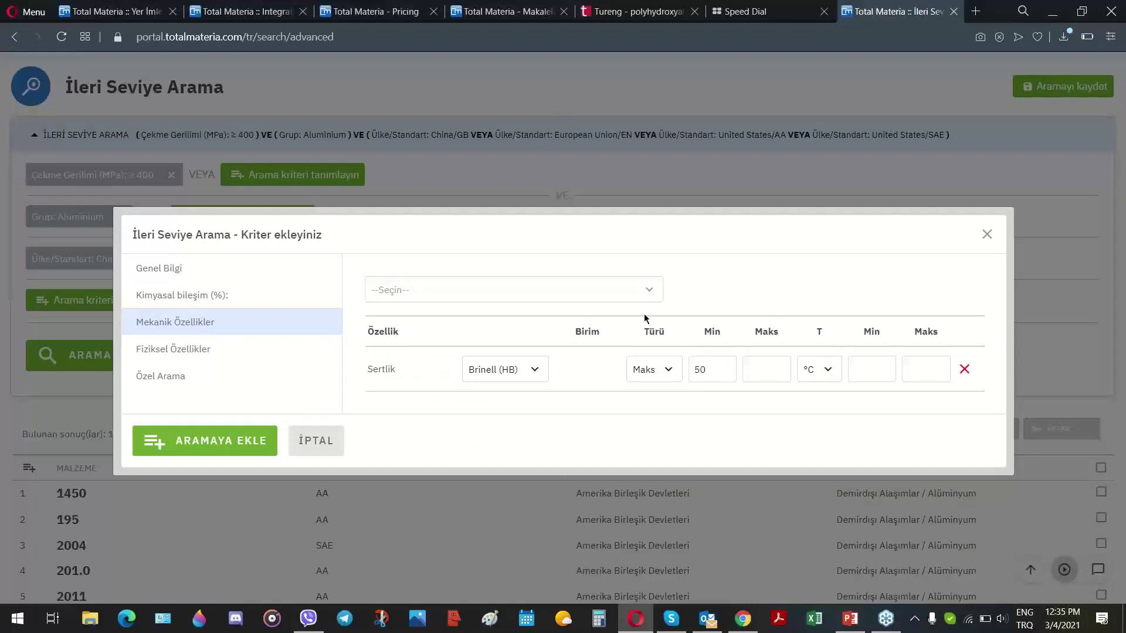
left_click(540, 364)
left_click(494, 444)
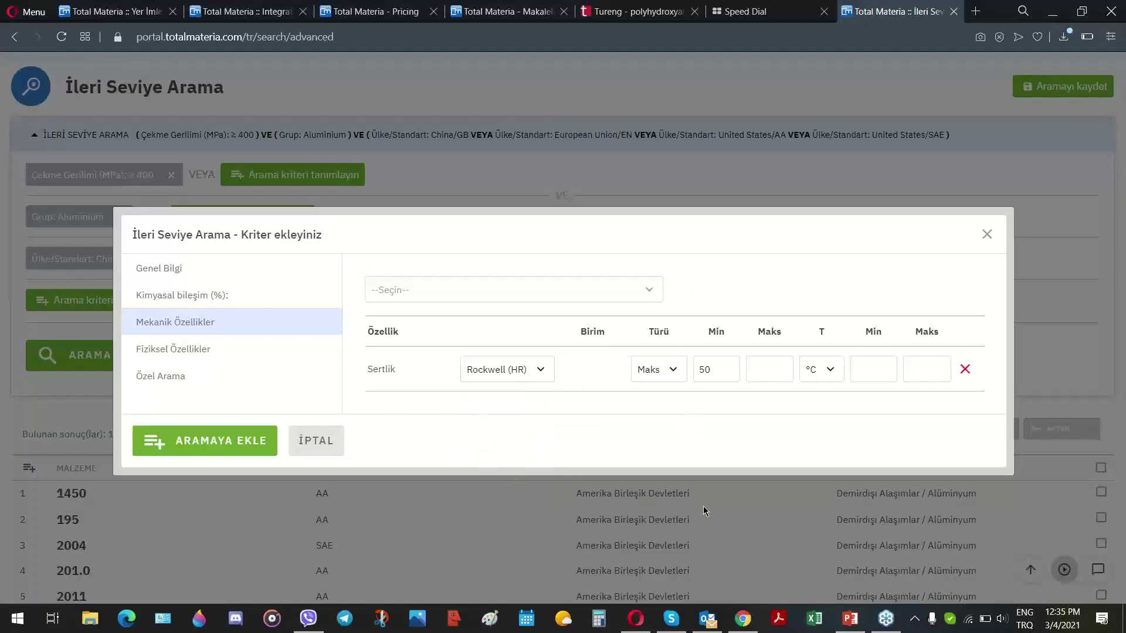
left_click(229, 441)
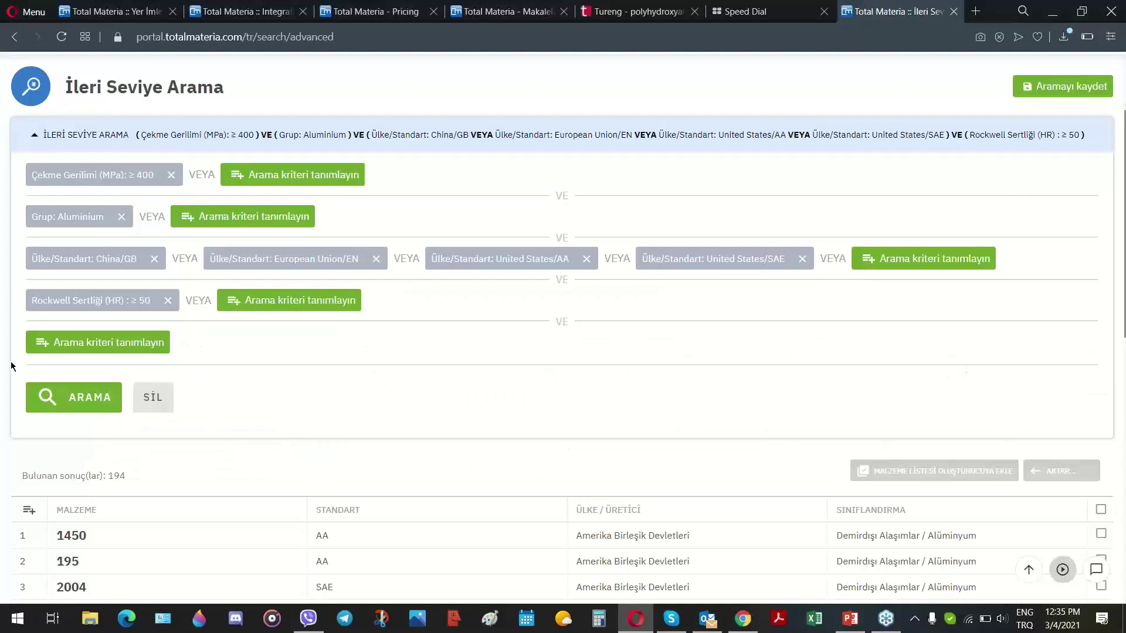
Run the advanced search with the added hardness criterion and review the matching materials
left_click(71, 397)
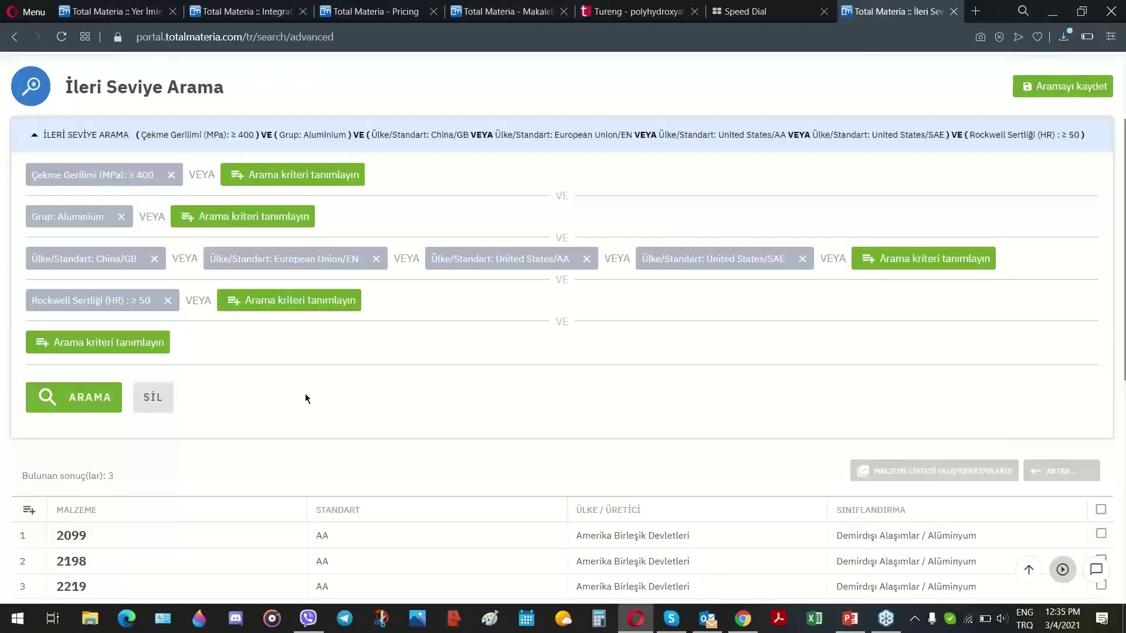
scroll(356, 306, "down", 1)
scroll(368, 292, "down", 2)
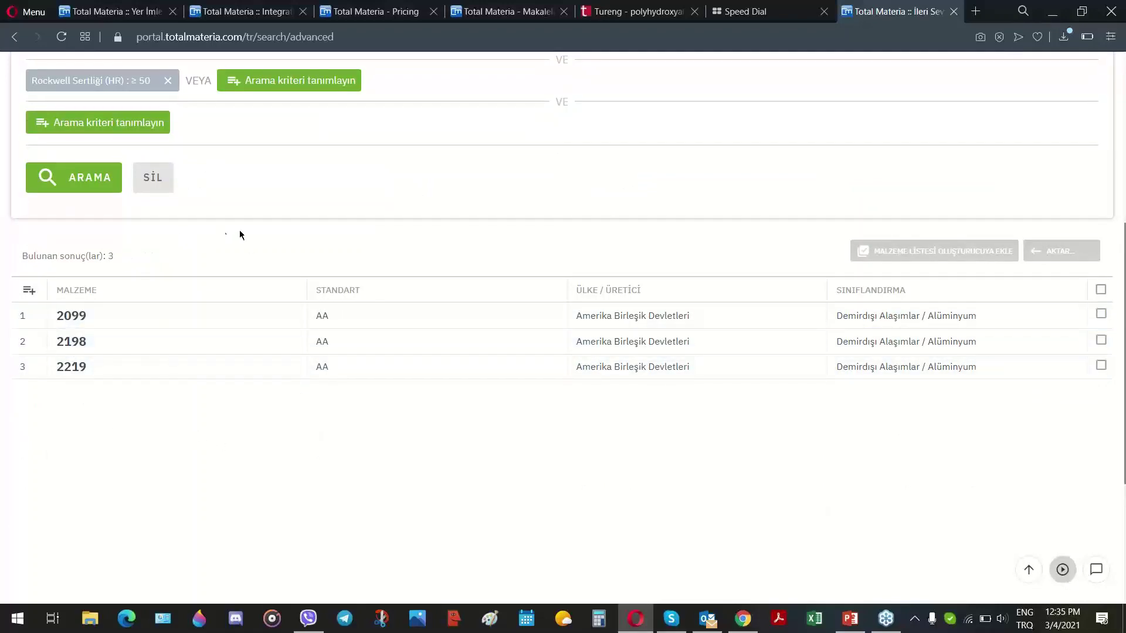
scroll(592, 284, "up", 1)
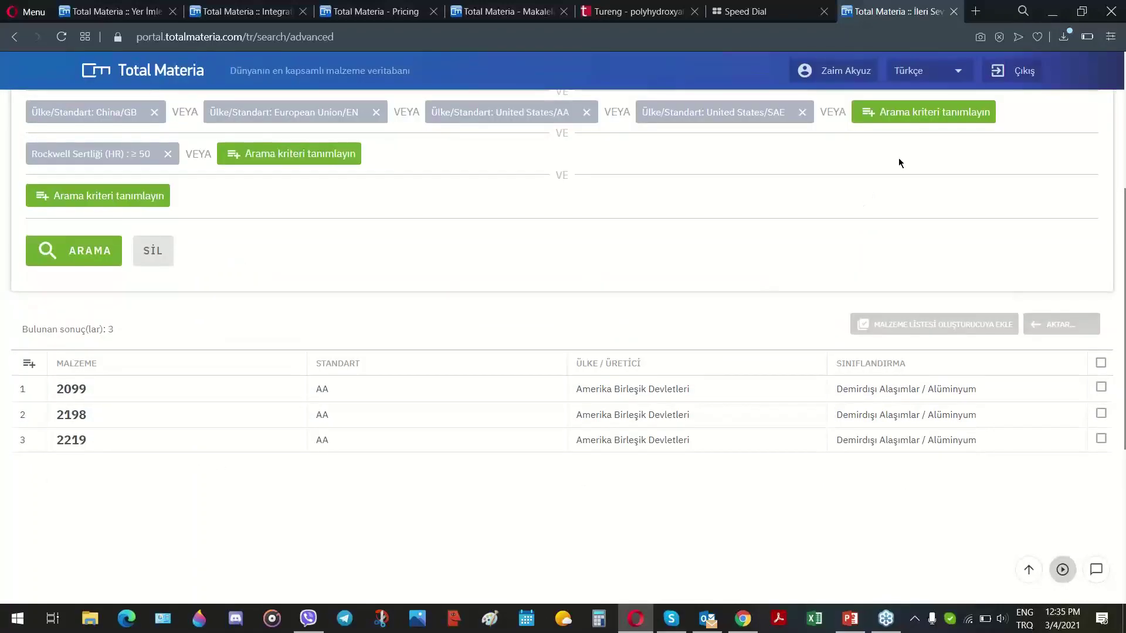
scroll(902, 174, "up", 3)
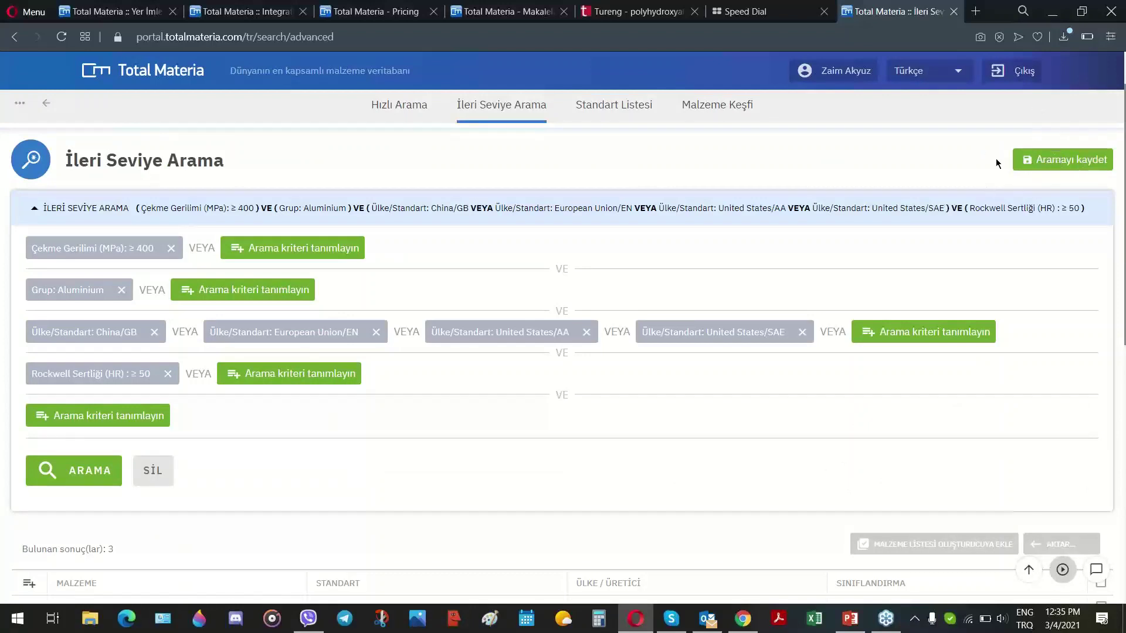
Save the advanced search with the title İleri Seviye Arama Mar-04-2021 1 Sertlik Dahil ederek !
left_click(1048, 159)
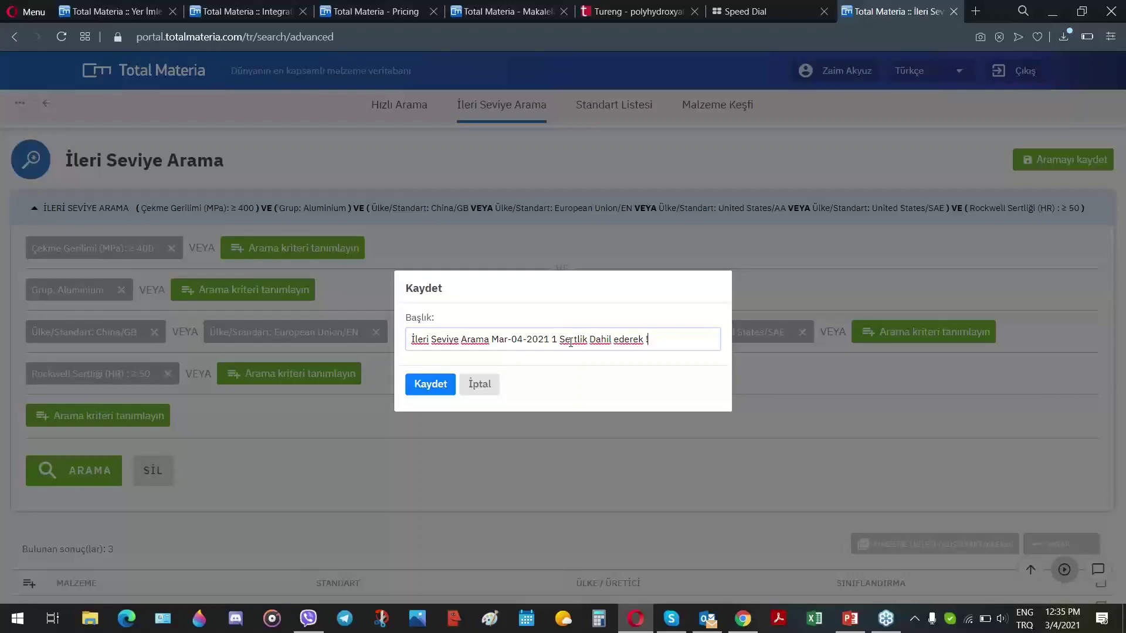
left_click(426, 383)
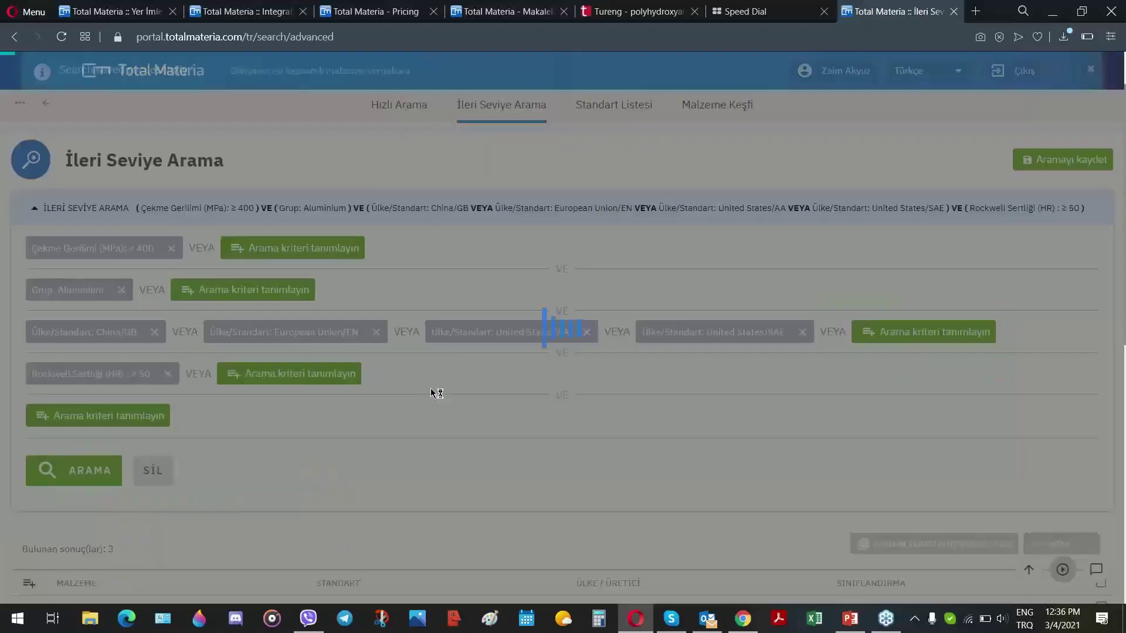
scroll(336, 402, "down", 4)
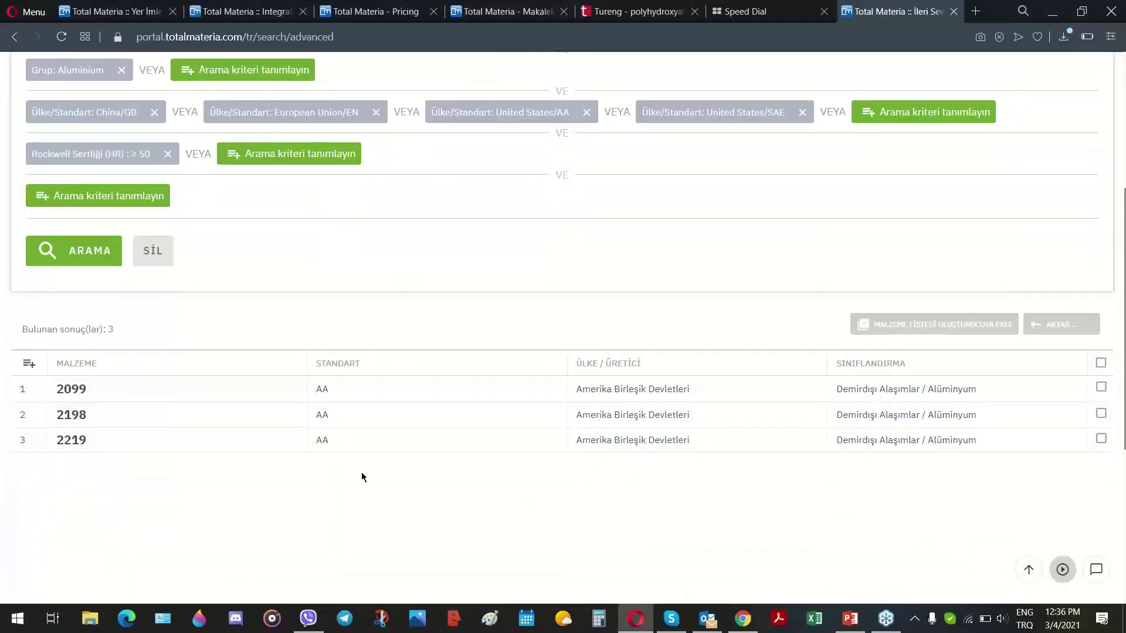
Find the newly saved hardness search under Kayıtlı Aramalar in Benim Konsolum and run it from there
scroll(395, 584, "up", 5)
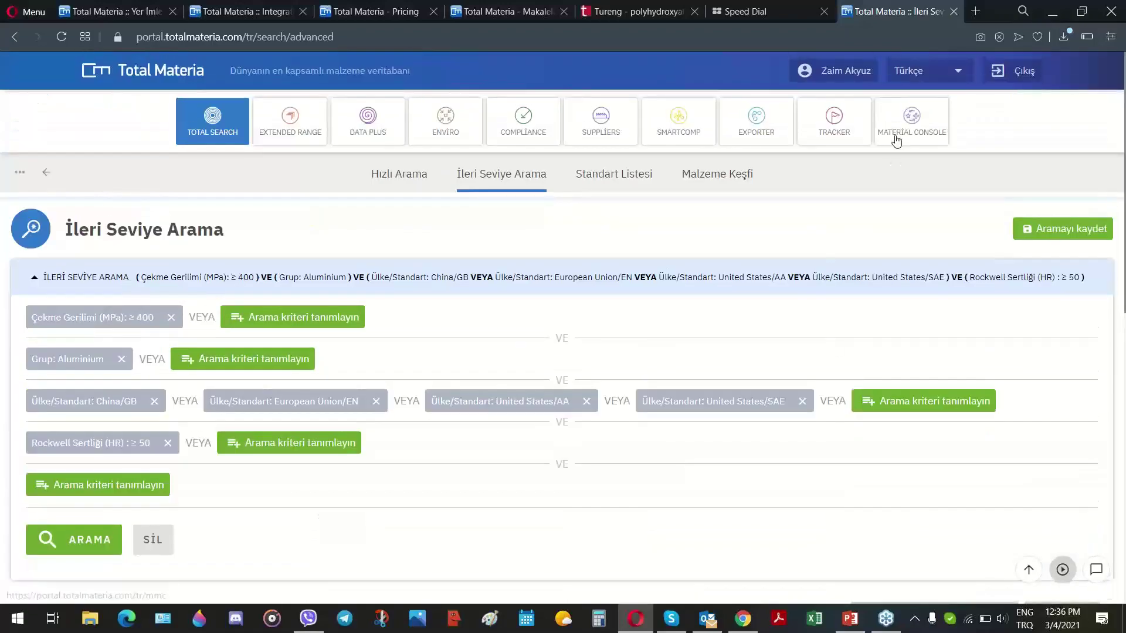
left_click(918, 139)
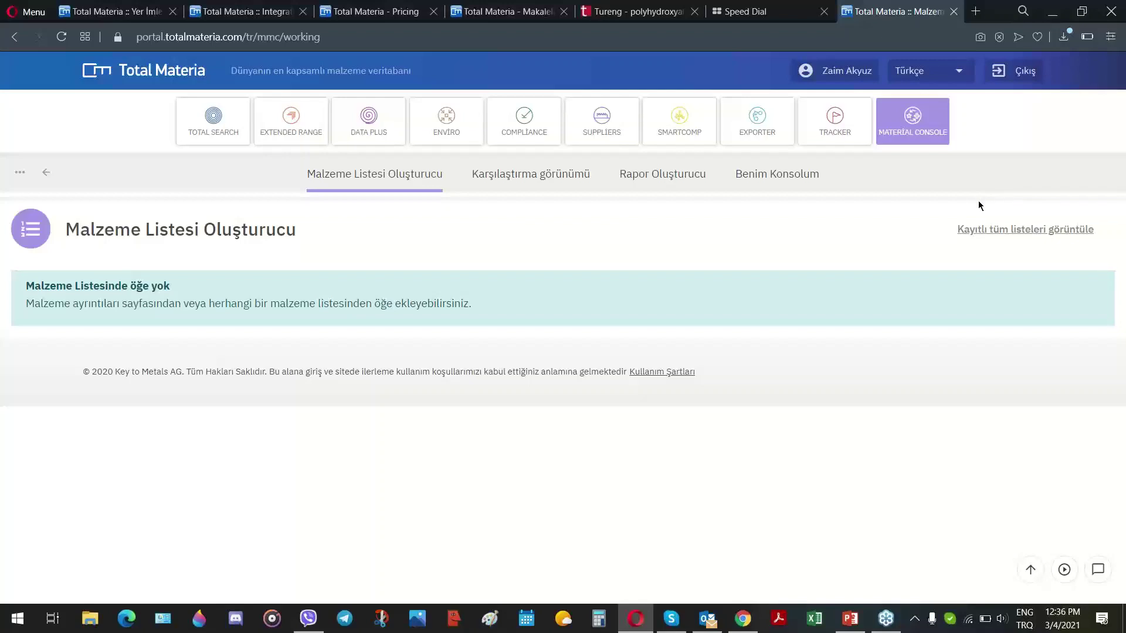
left_click(756, 177)
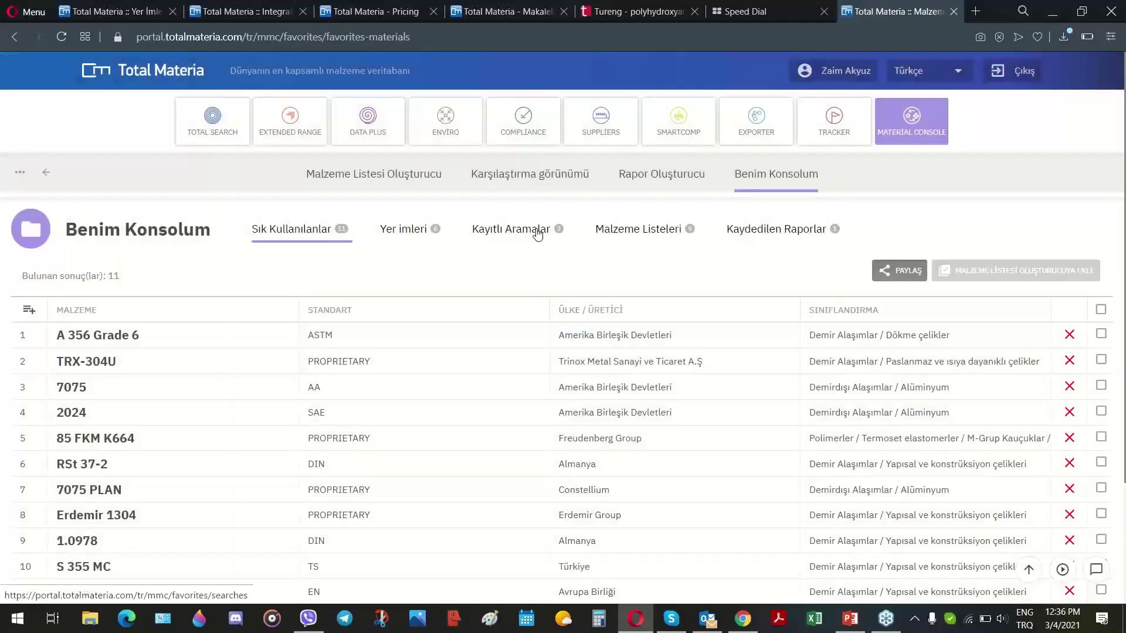
left_click(538, 234)
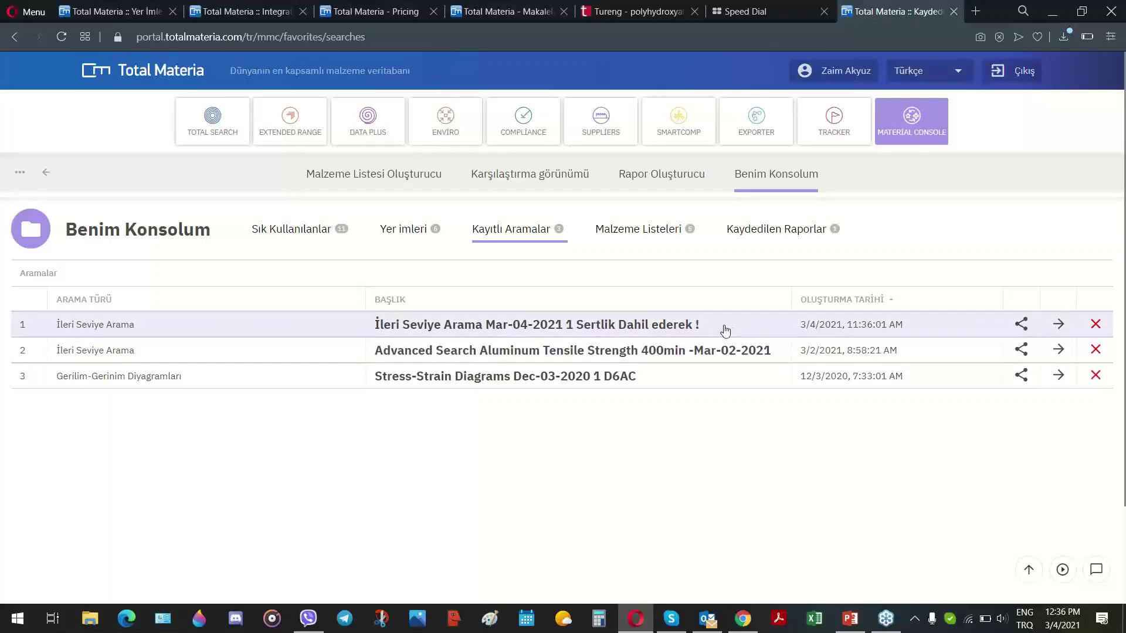
left_click(1061, 327)
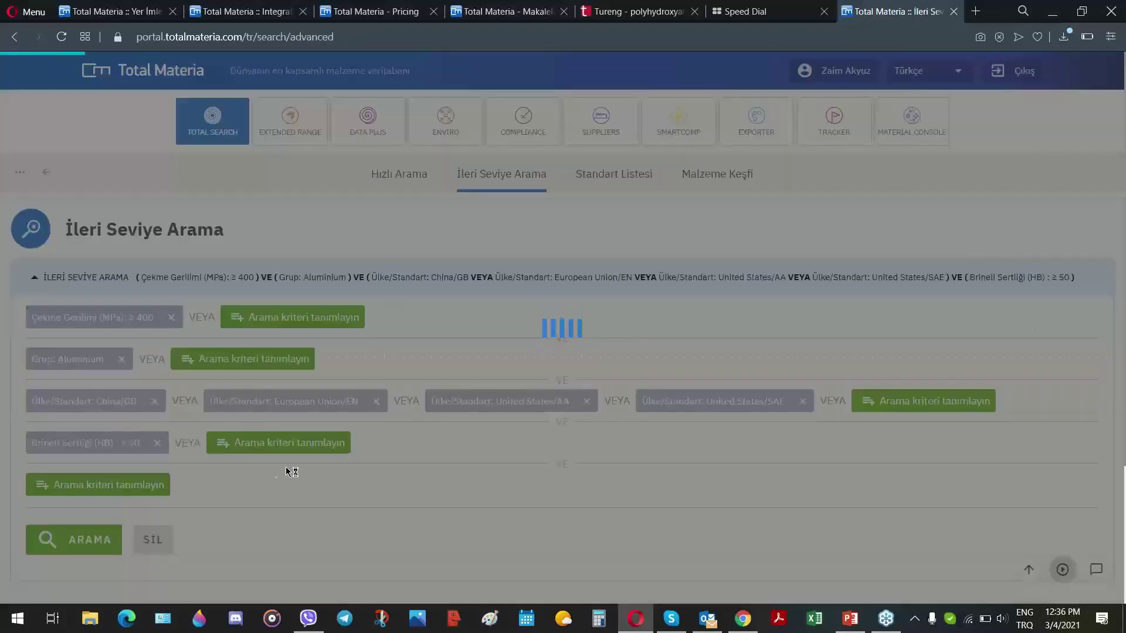
scroll(339, 420, "down", 3)
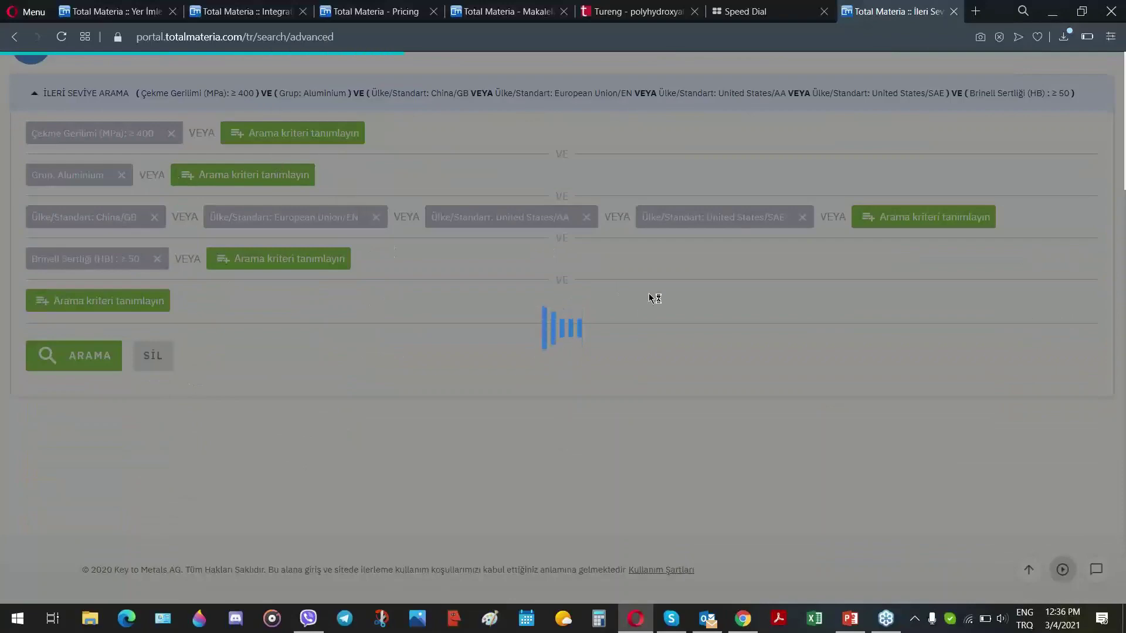
Review the materials matching the saved hardness search, rerunning the advanced search with the same criteria
scroll(637, 314, "up", 3)
scroll(477, 342, "down", 3)
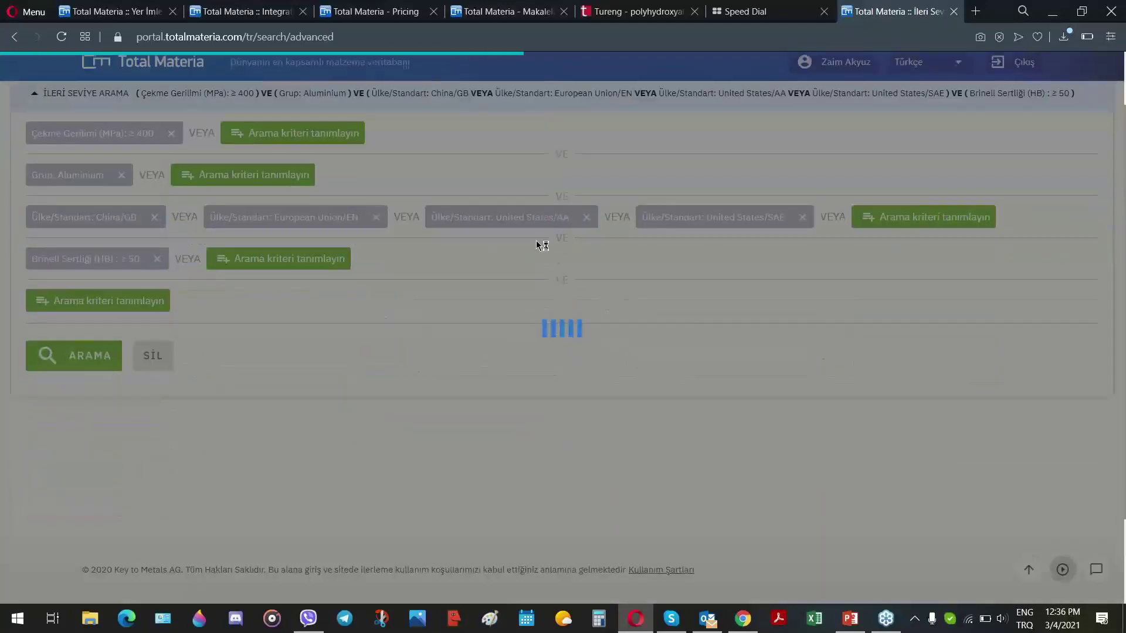
scroll(309, 354, "down", 3)
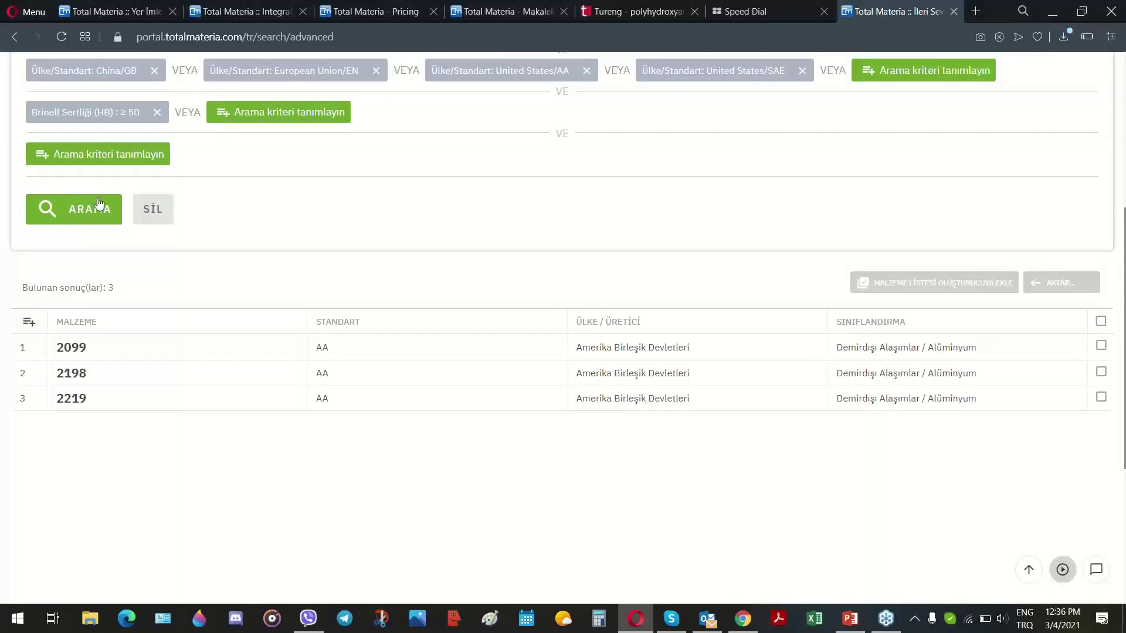
left_click(103, 208)
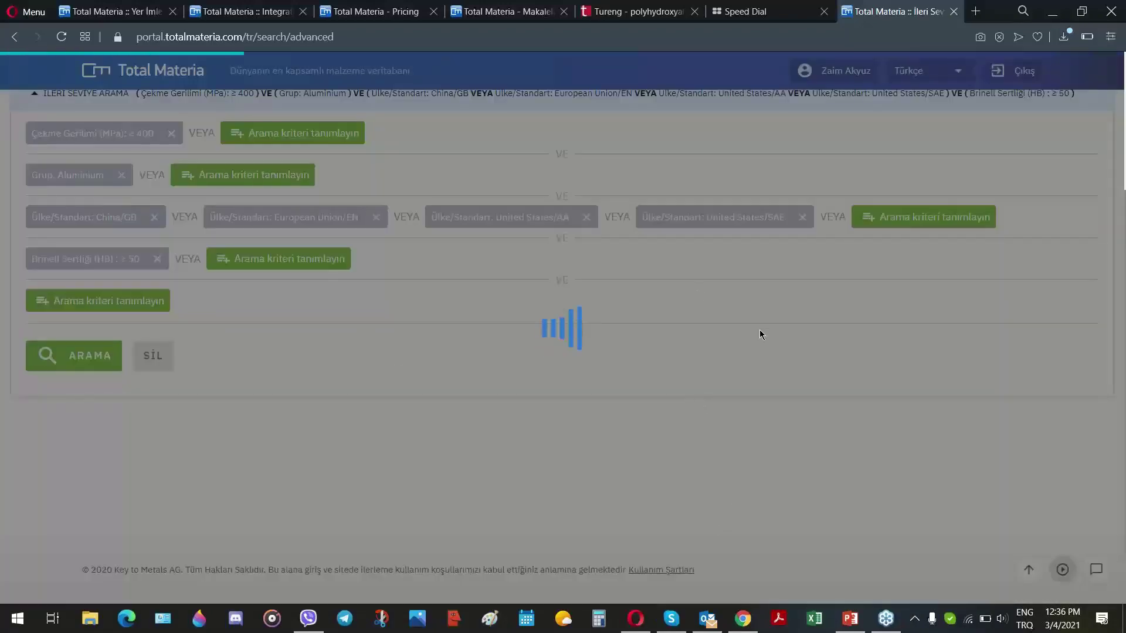
scroll(759, 330, "down", 3)
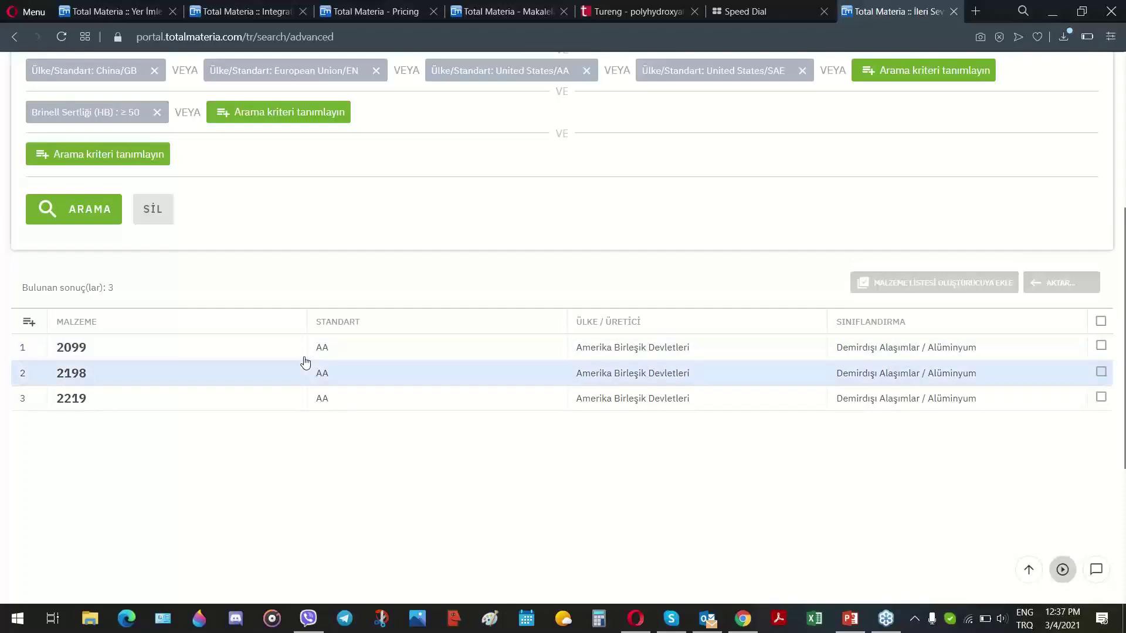
Run a Hızlı Arama for "erdemir" and look through the resulting materials
scroll(301, 364, "up", 5)
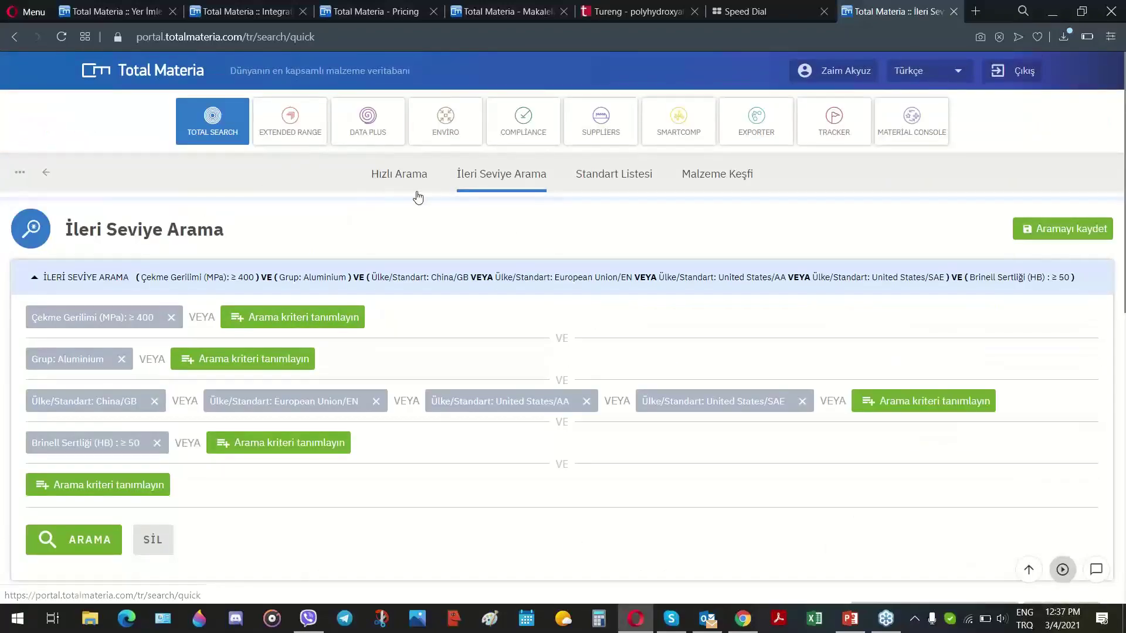
left_click(384, 173)
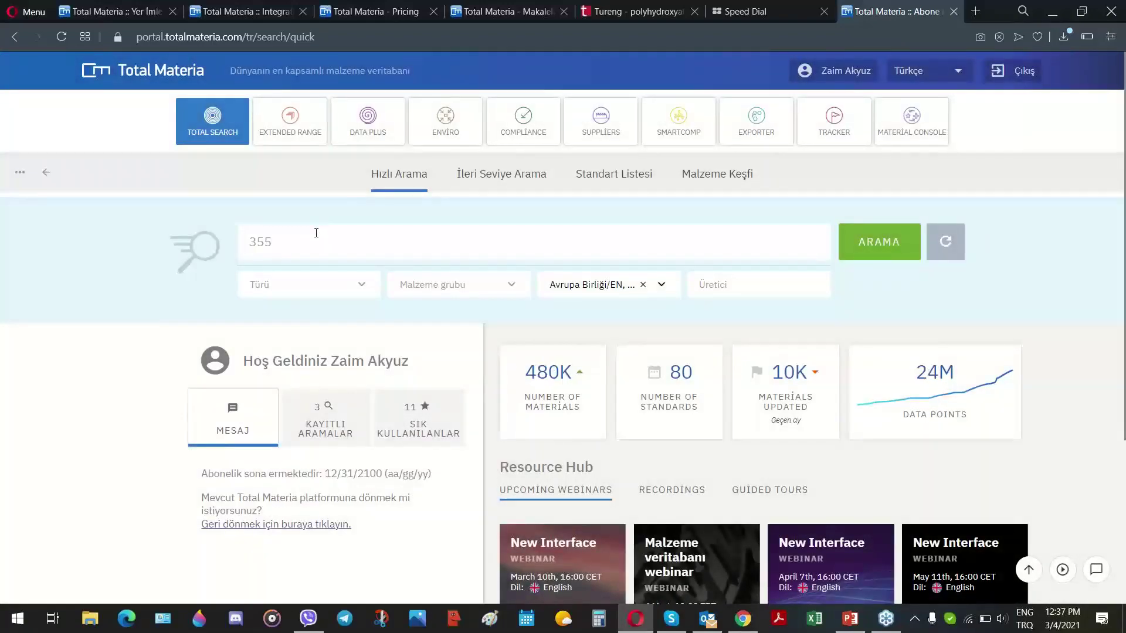
left_click_drag(316, 233, 204, 236)
type("erdemi")
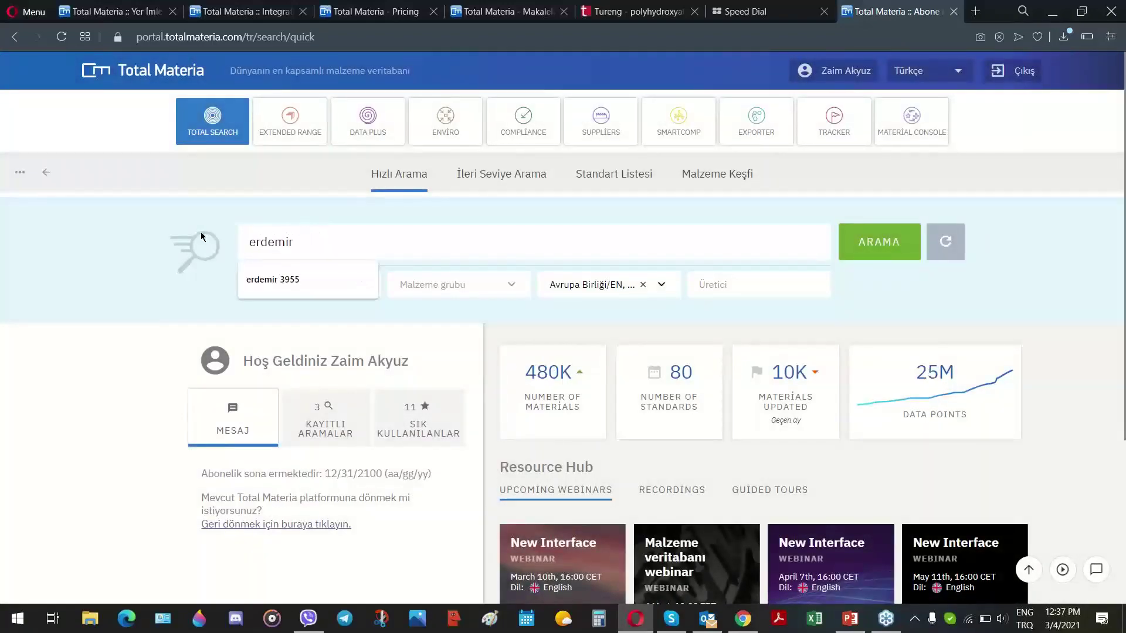
type("r")
key("Return")
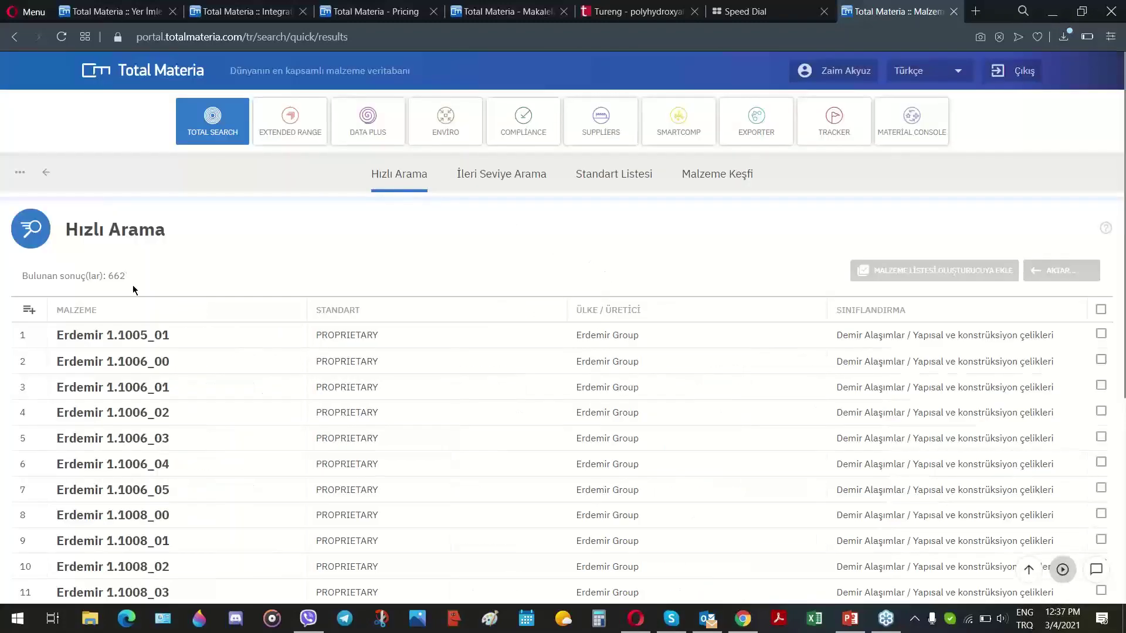
scroll(135, 293, "down", 5)
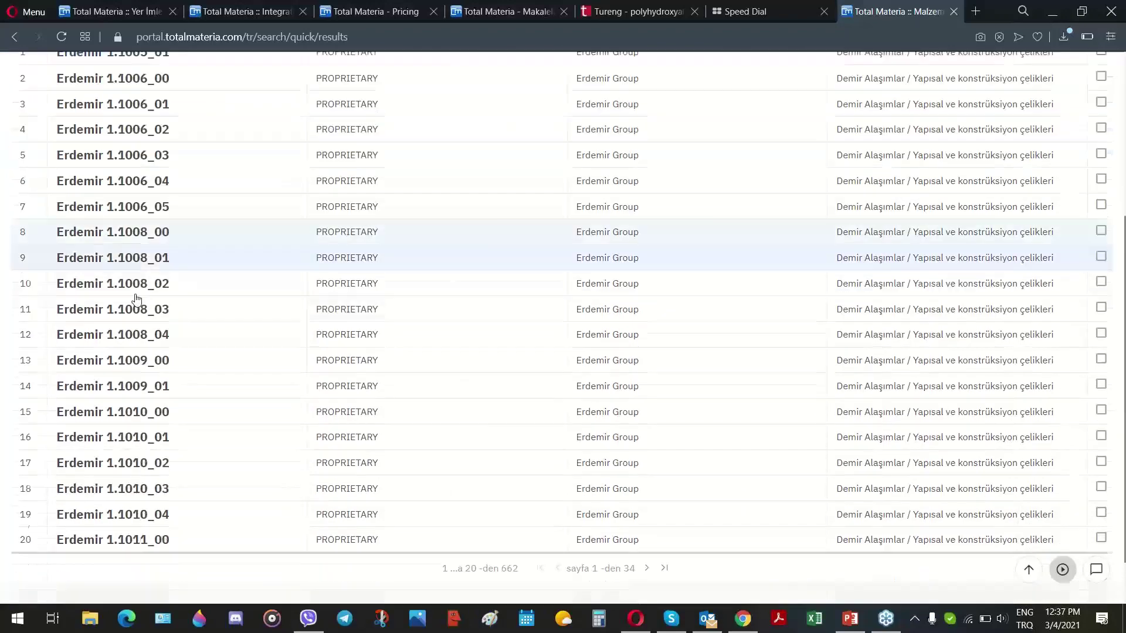
scroll(812, 526, "up", 5)
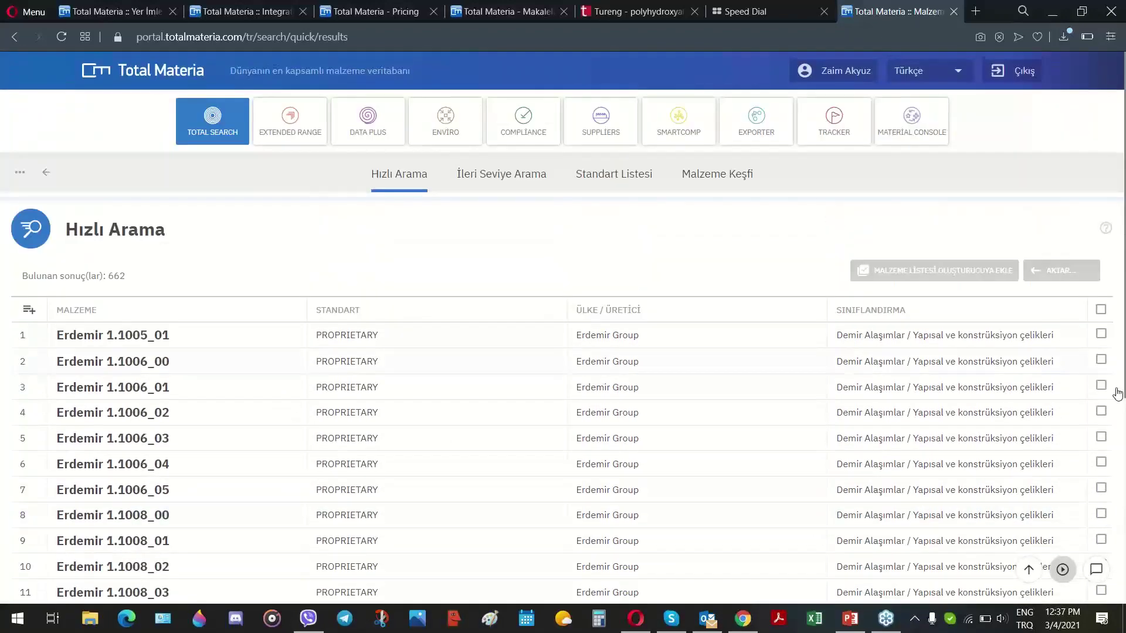
Add all Erdemir search results to the Malzeme Listesi Oluşturucu and open that list in the Material Console
left_click(1101, 310)
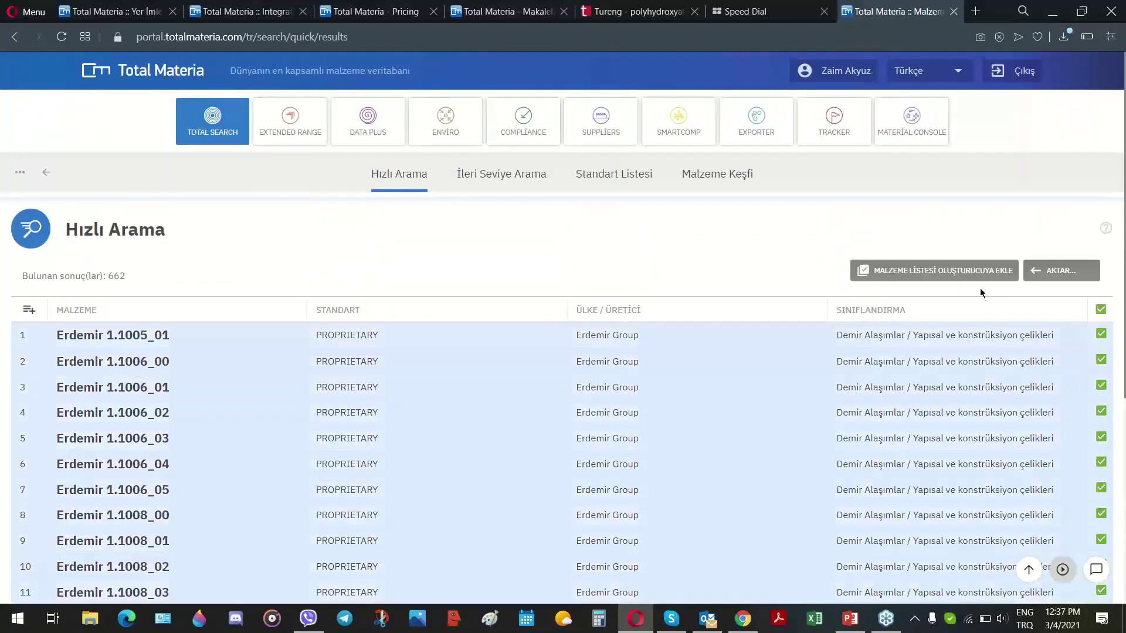
left_click(951, 271)
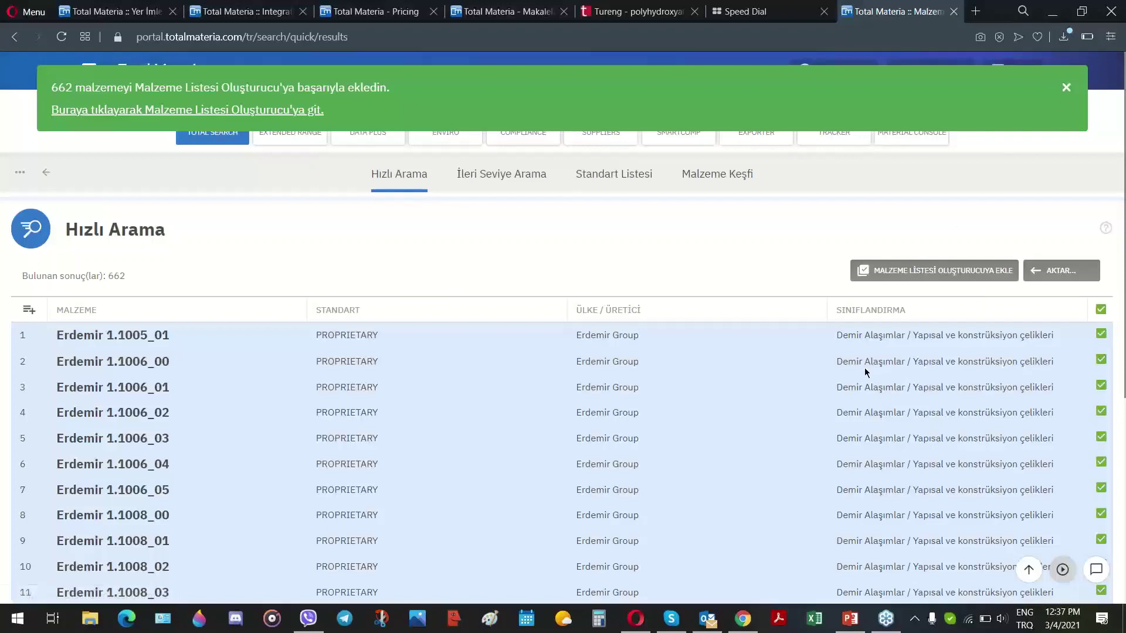
left_click(909, 144)
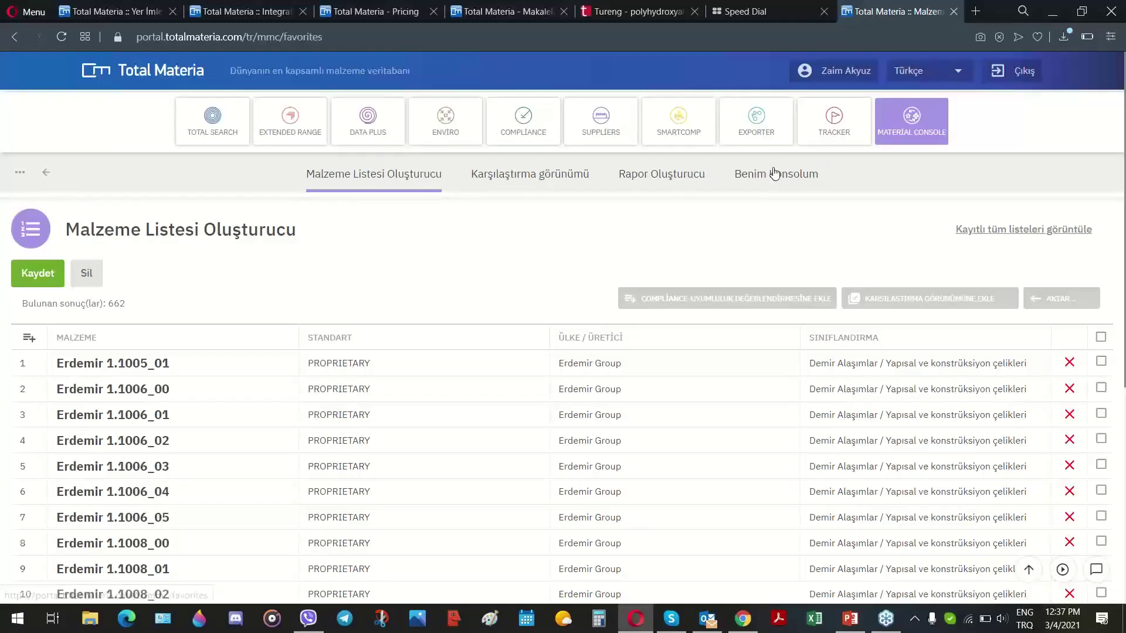
left_click(774, 173)
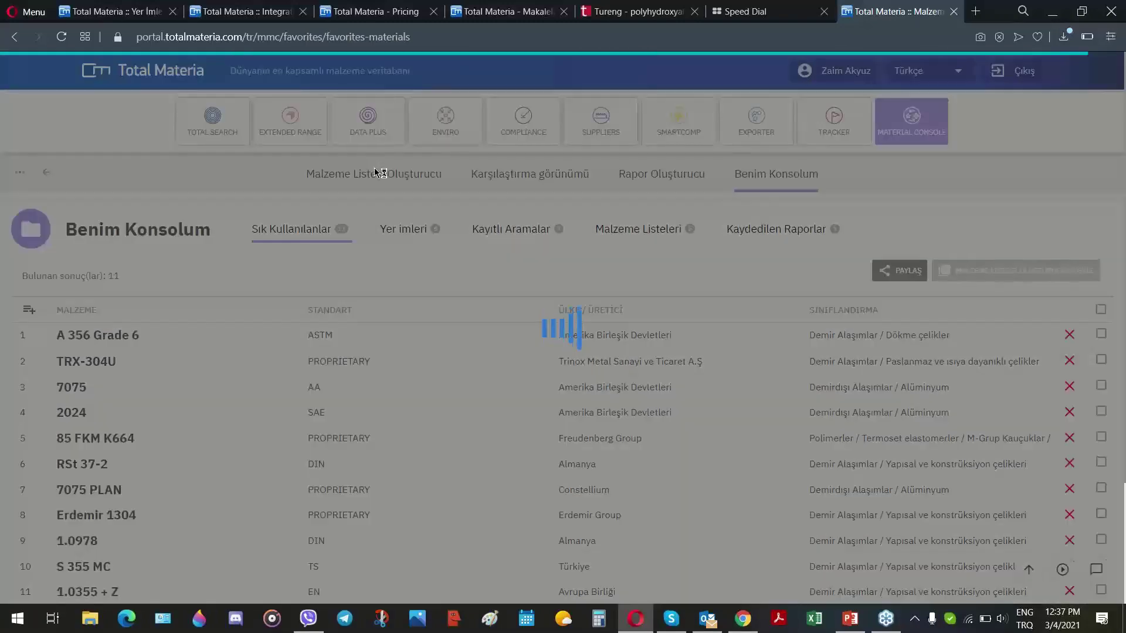
left_click(375, 174)
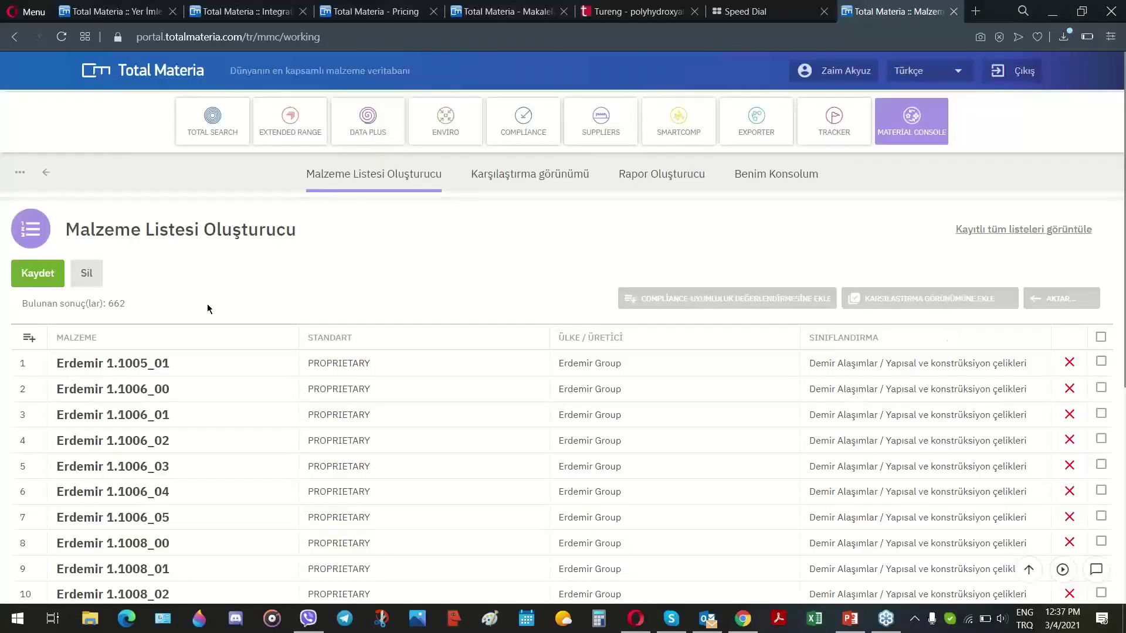
Save all the listed materials as a new list named Erdemir Malzemeleri with the description Mart 2021
left_click(1101, 337)
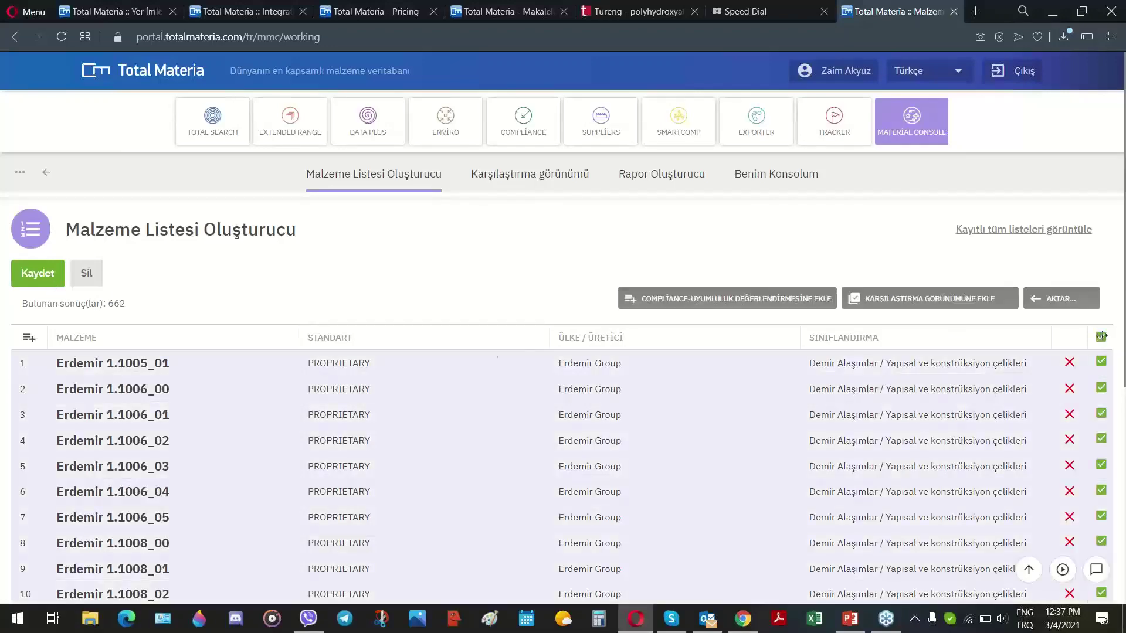
left_click(44, 269)
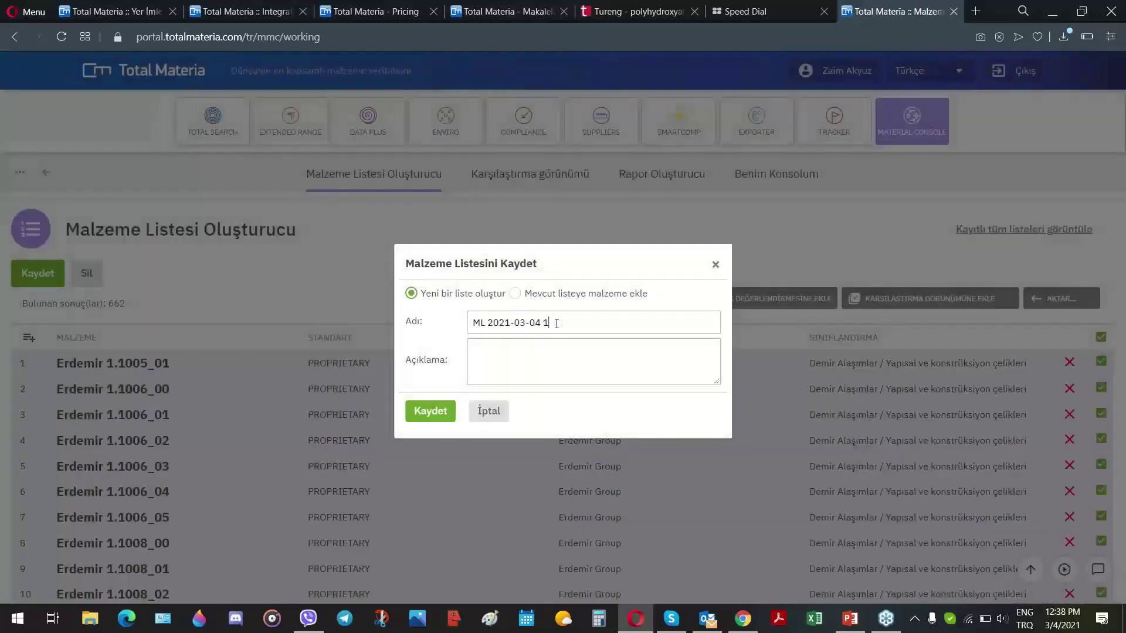
left_click_drag(550, 323, 471, 322)
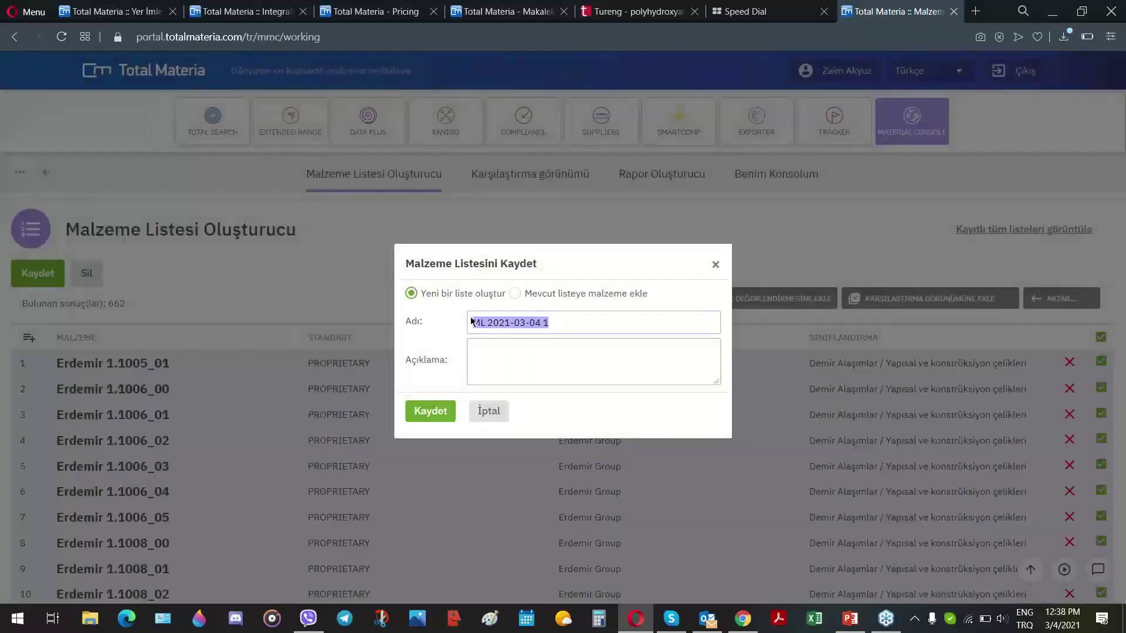
type("Erdemir Malzemeleri")
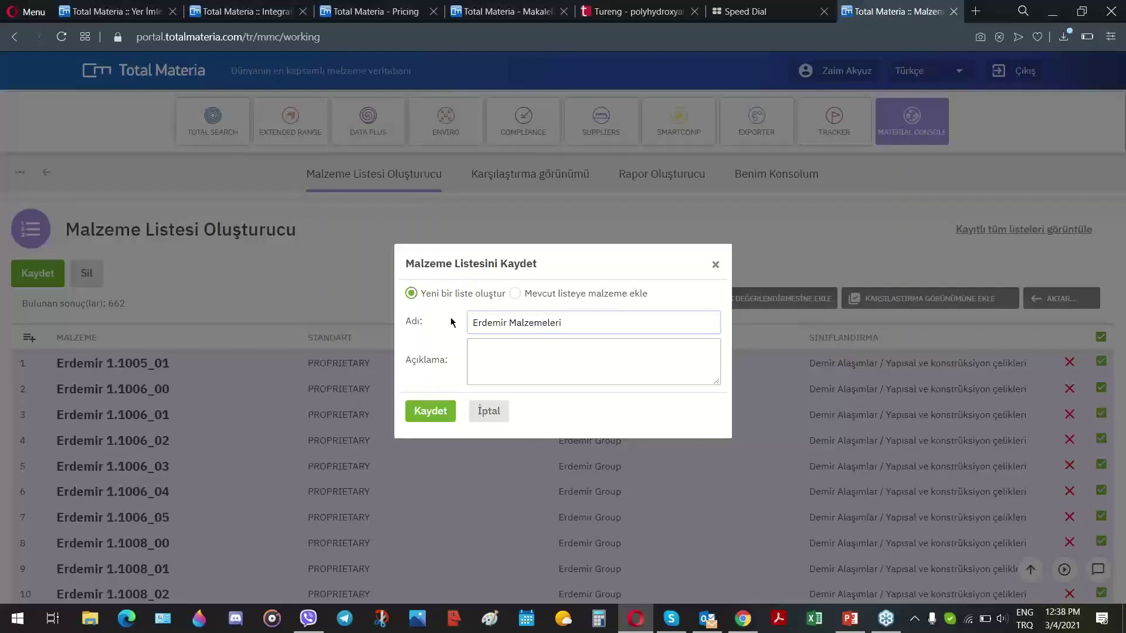
left_click(490, 344)
left_click(435, 406)
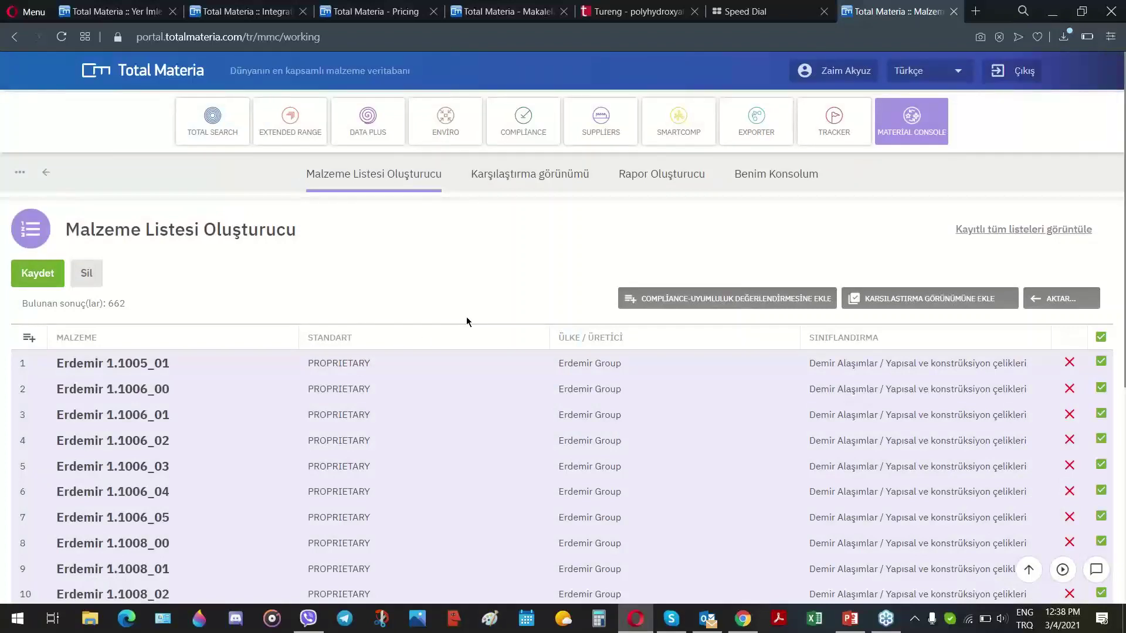
Open the saved Erdemir Malzemeleri list from Malzeme Listeleri in Benim Konsolum
left_click(754, 177)
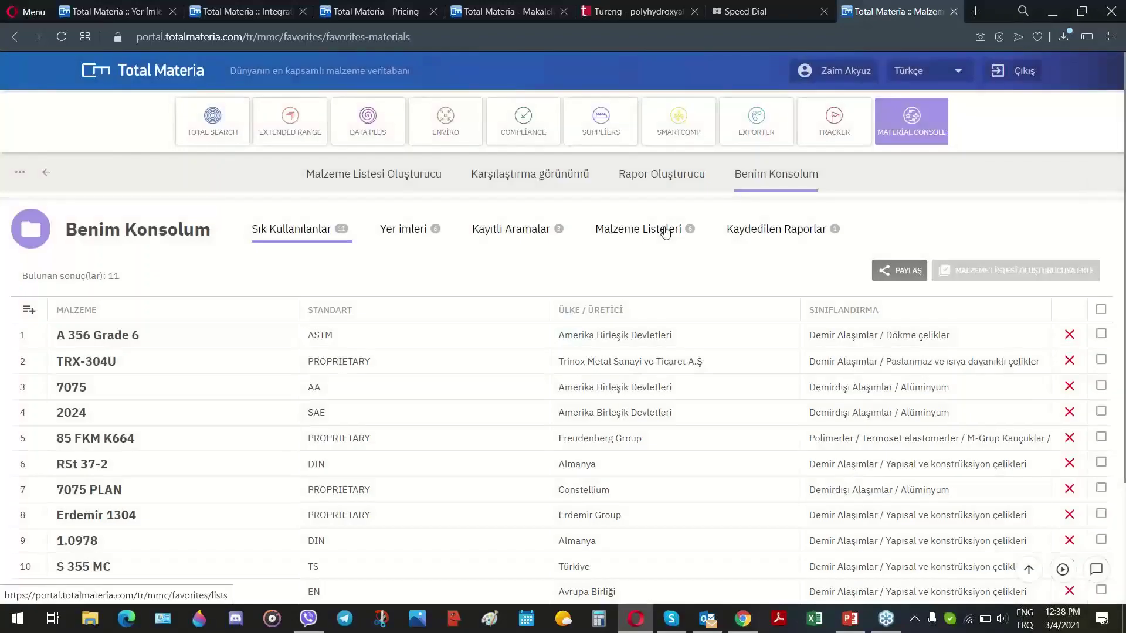
left_click(665, 232)
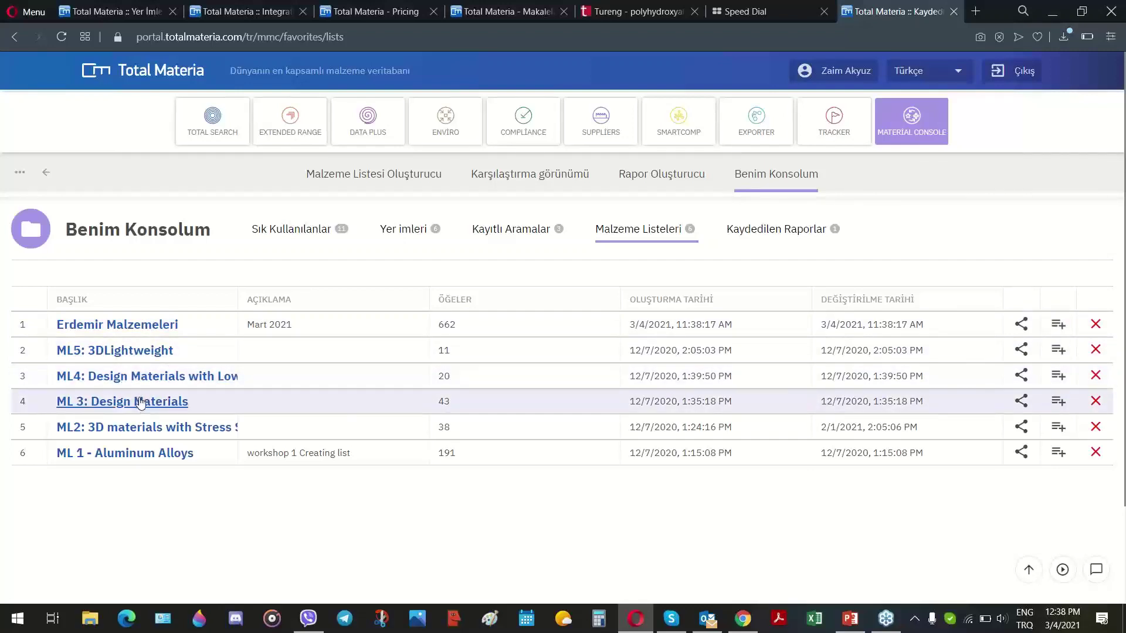
left_click(120, 325)
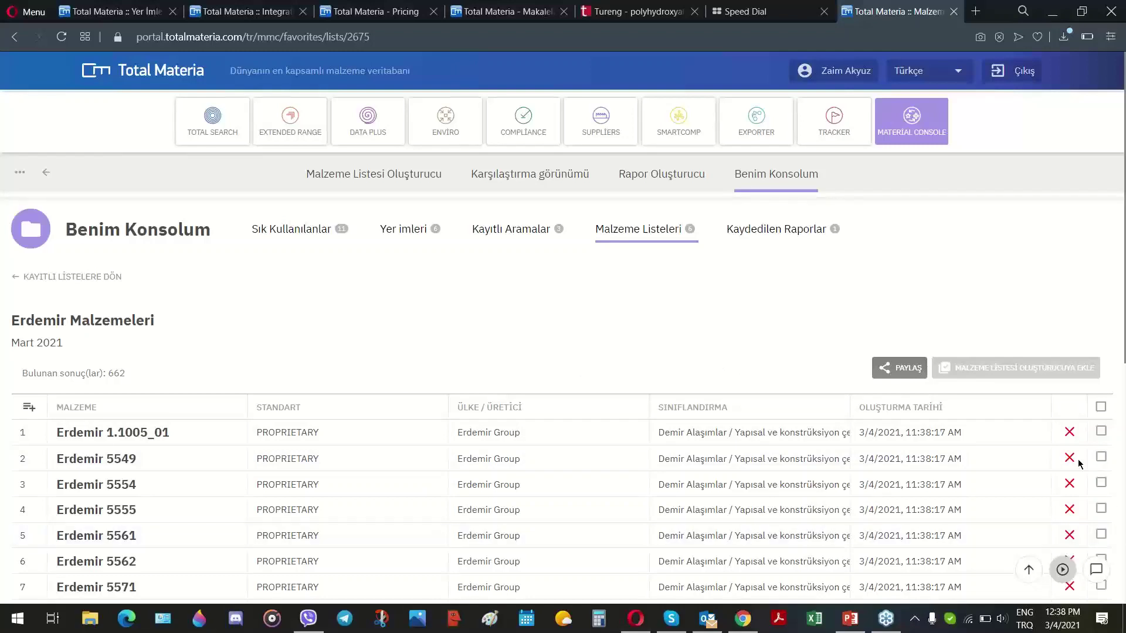
Add every material of the saved list to the Malzeme Listesi Oluşturucu and select all materials there
left_click(1101, 407)
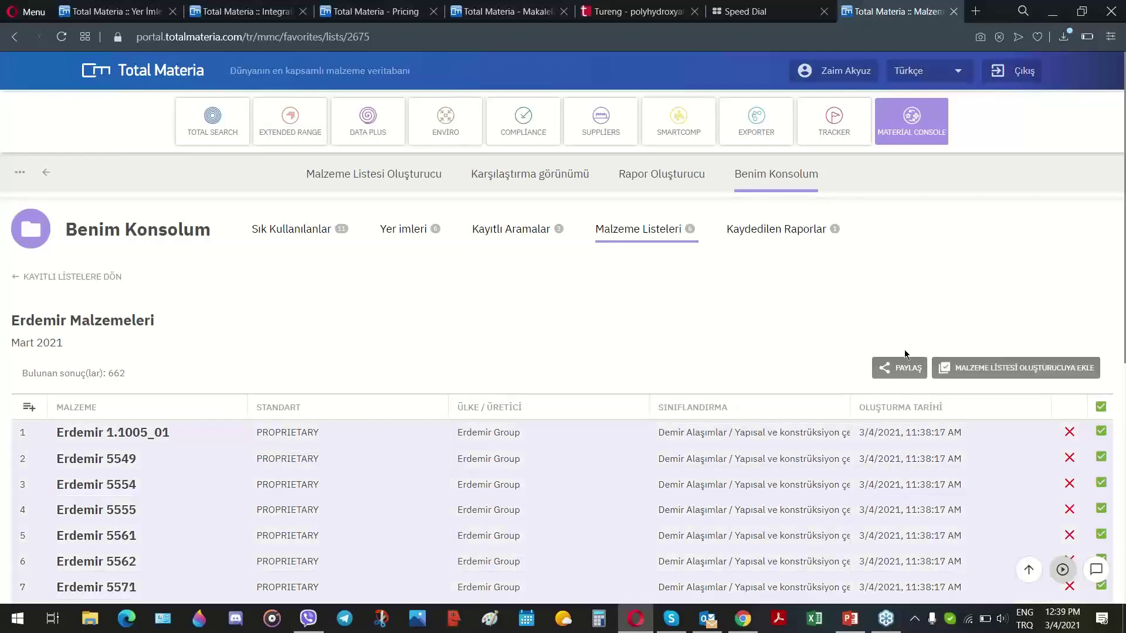
left_click(1030, 372)
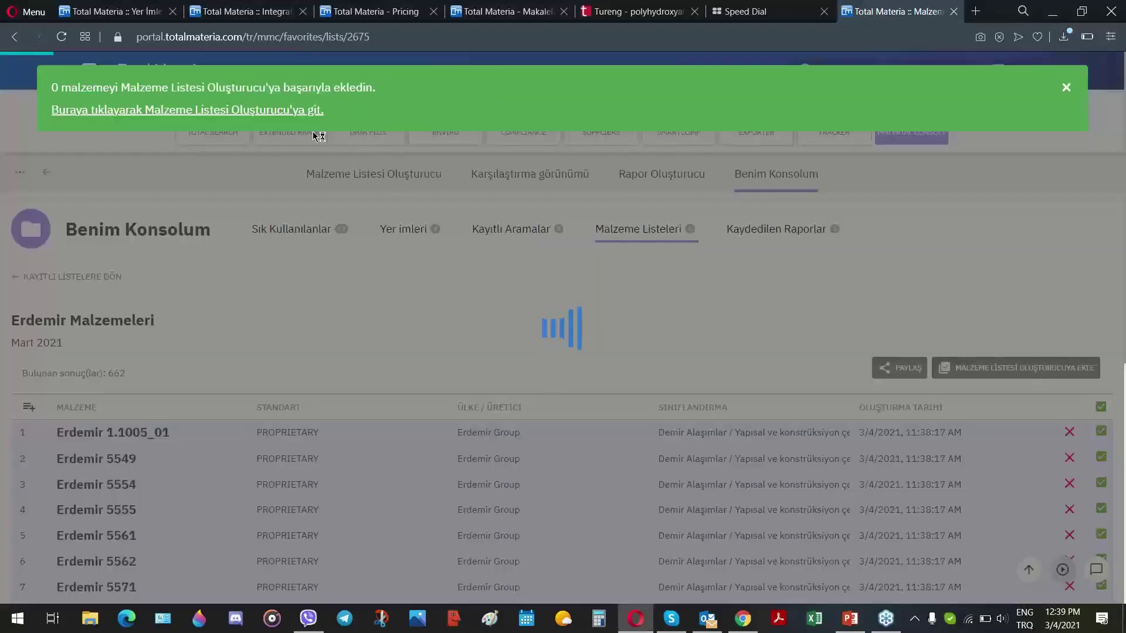
left_click(297, 111)
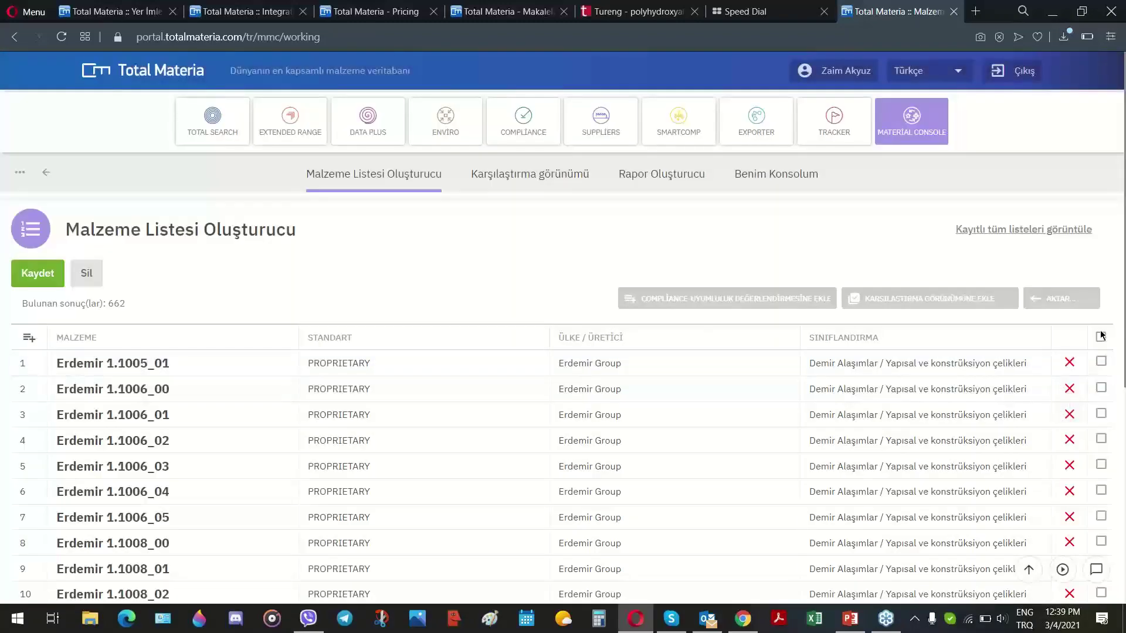
left_click(1101, 336)
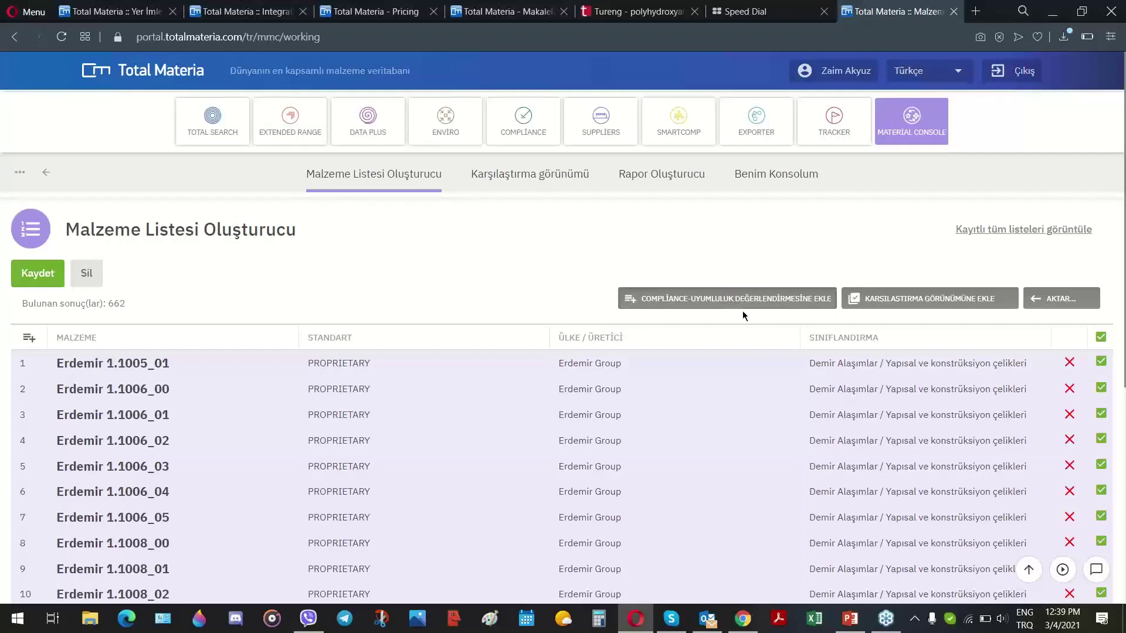
Check the Aktar options and try showing the Gerilim gerinim column in the material list
left_click(1057, 301)
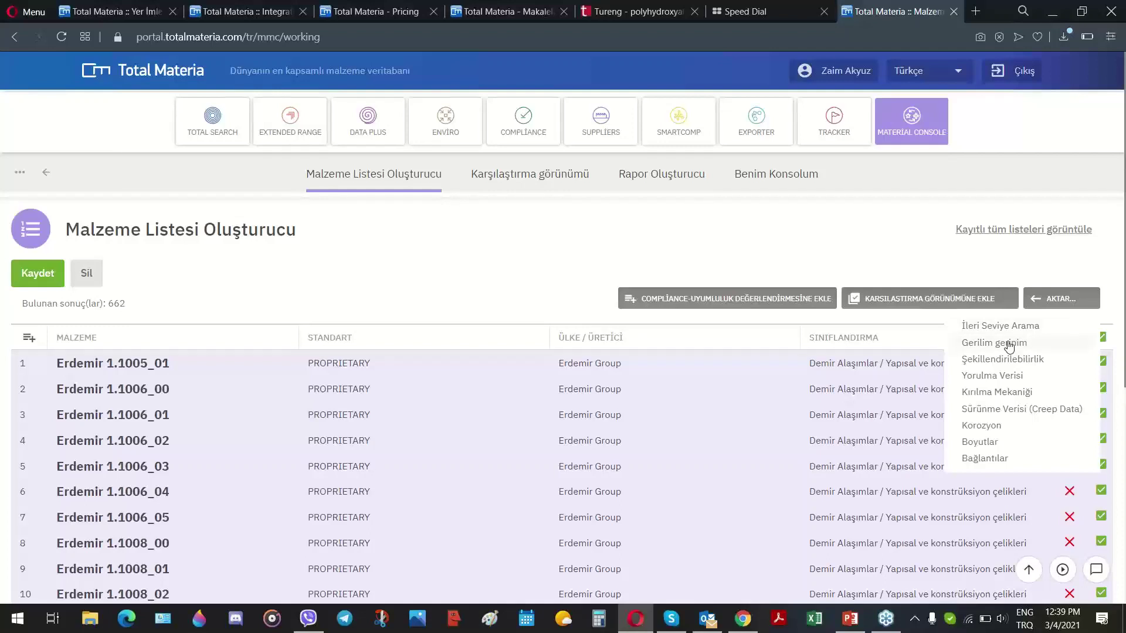
left_click(28, 339)
scroll(116, 468, "down", 5)
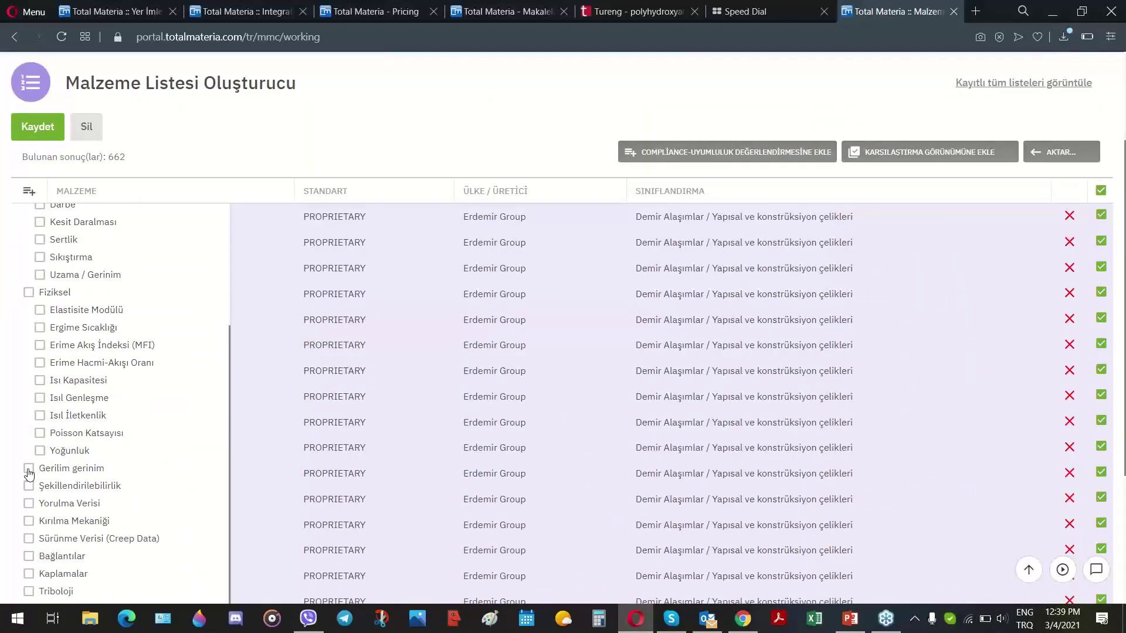
left_click(29, 469)
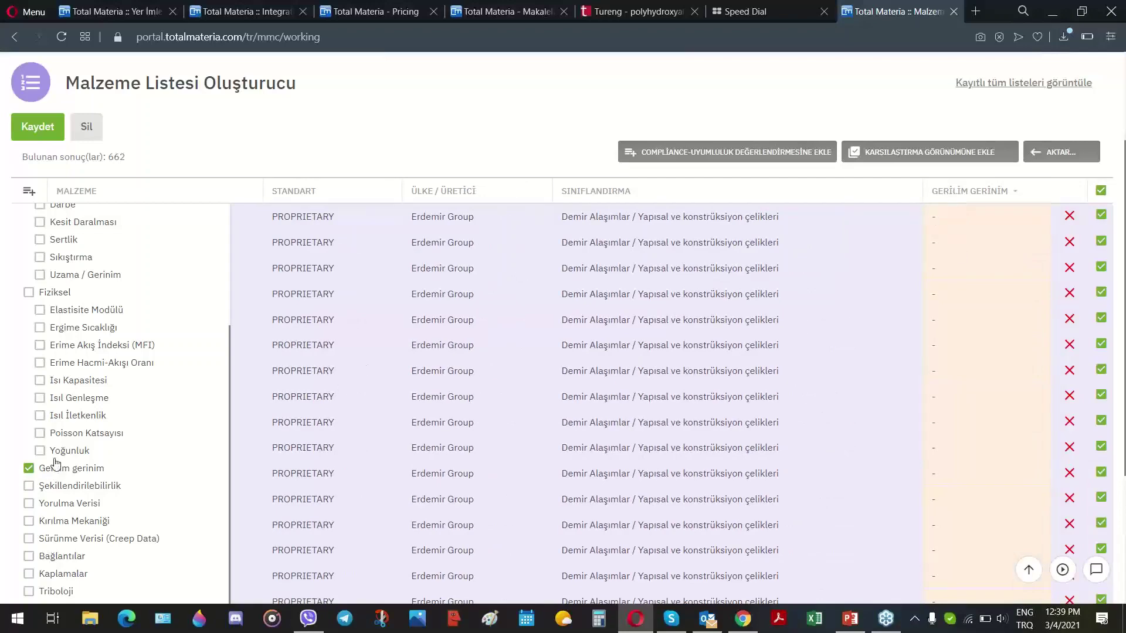
left_click(28, 468)
Show the Sertlik column in the material list and sort the materials by hardness, highest first
scroll(70, 411, "up", 3)
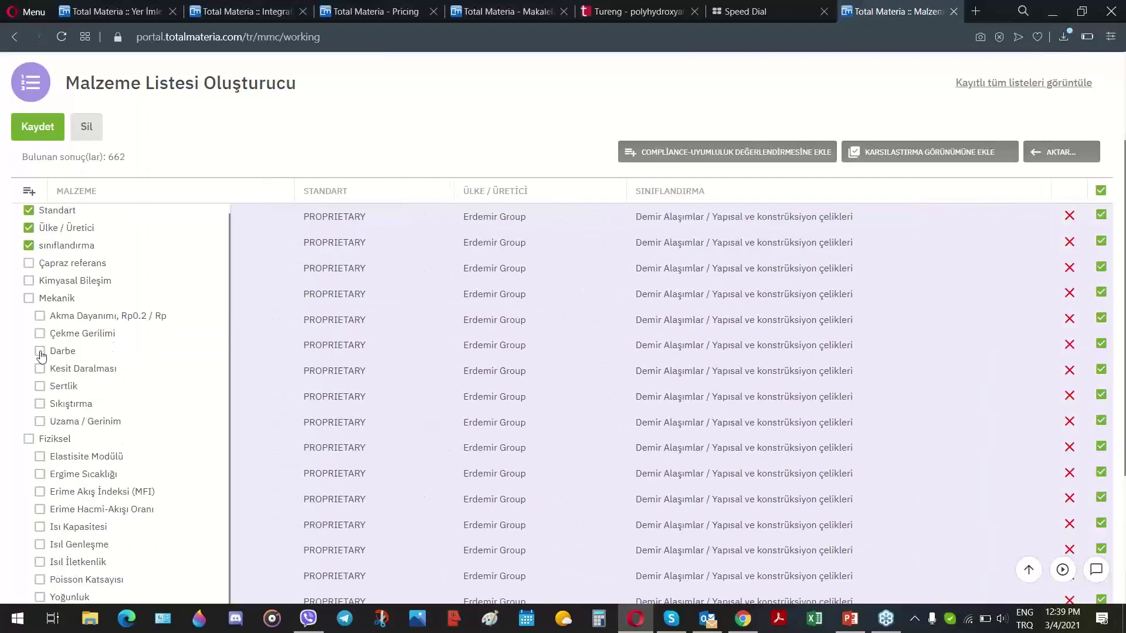
left_click(40, 385)
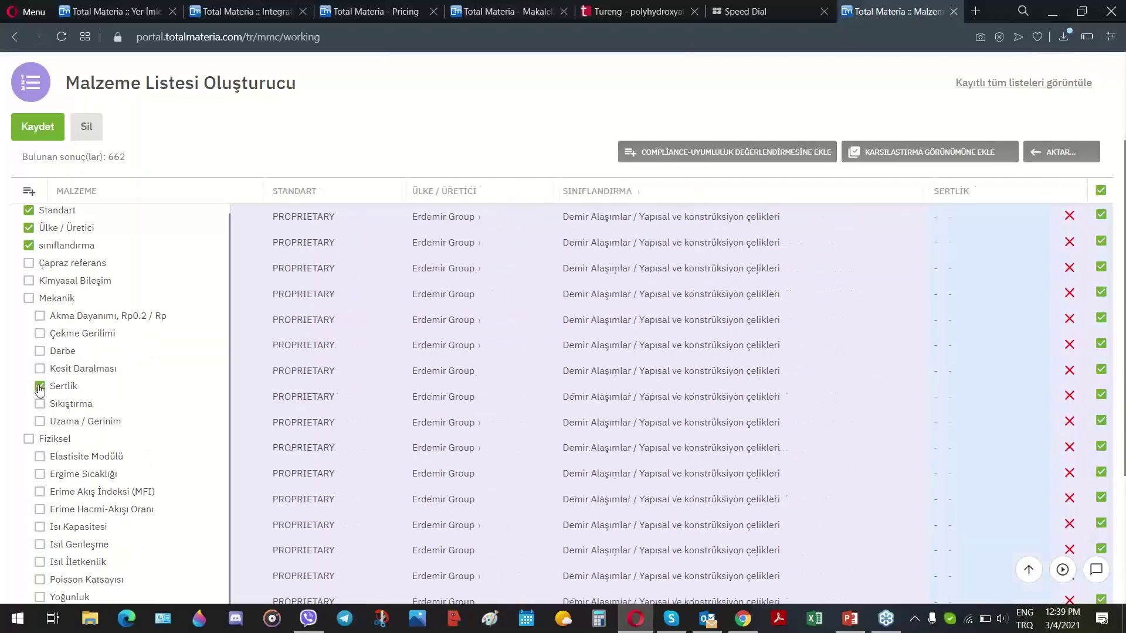
left_click(954, 195)
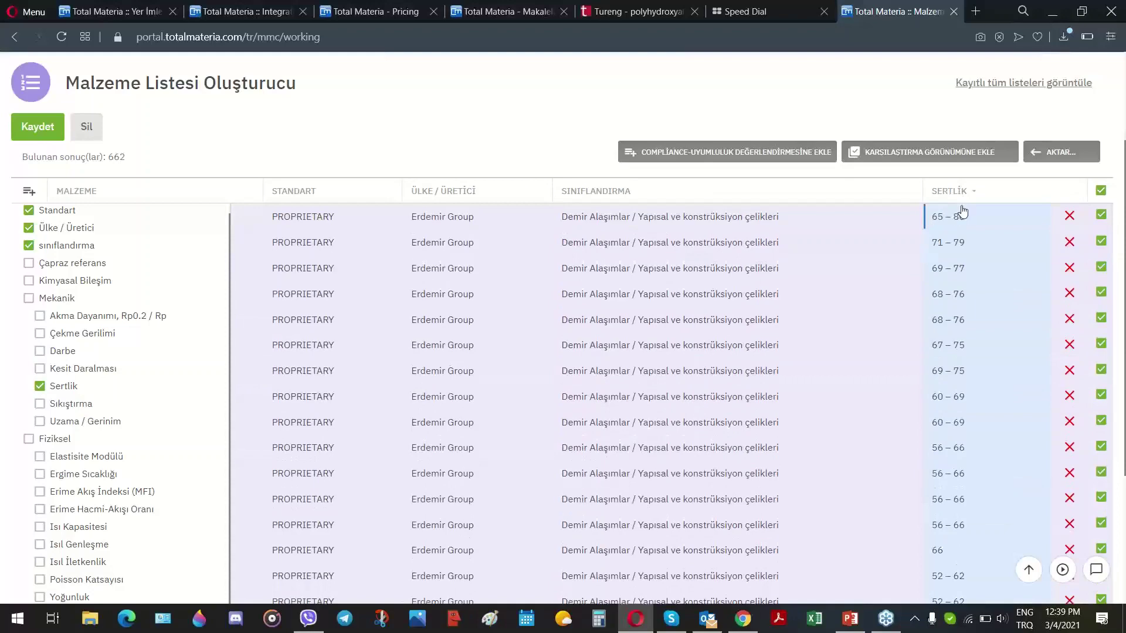
Transfer the selected Erdemir materials to İleri Seviye Arama and dismiss the criteria dialog without adding a criterion
left_click(1052, 157)
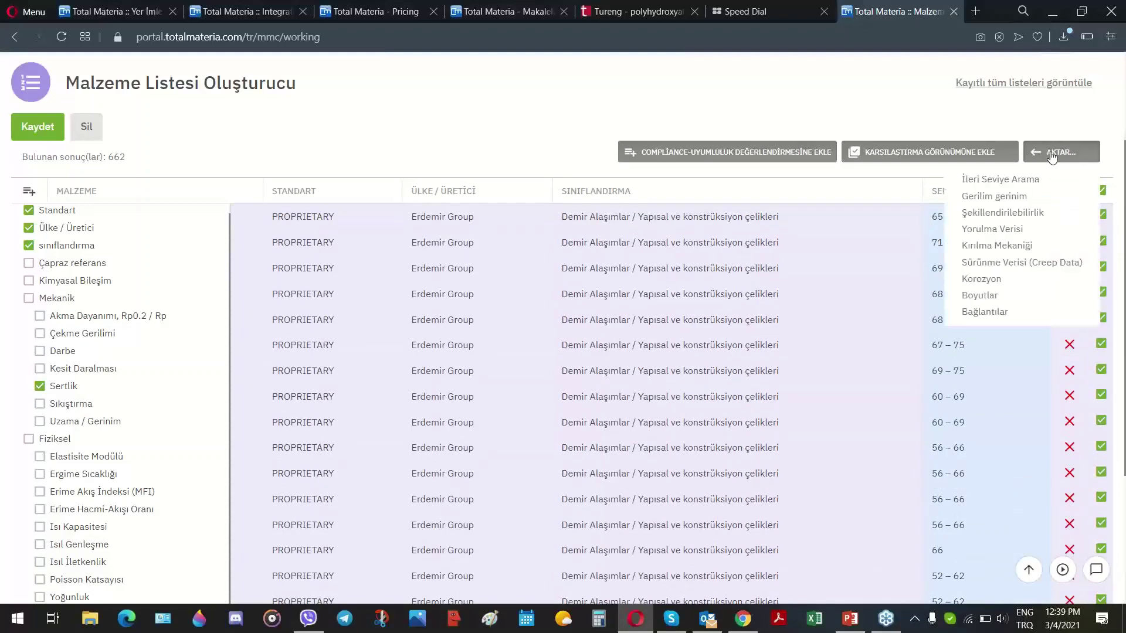
left_click(1028, 178)
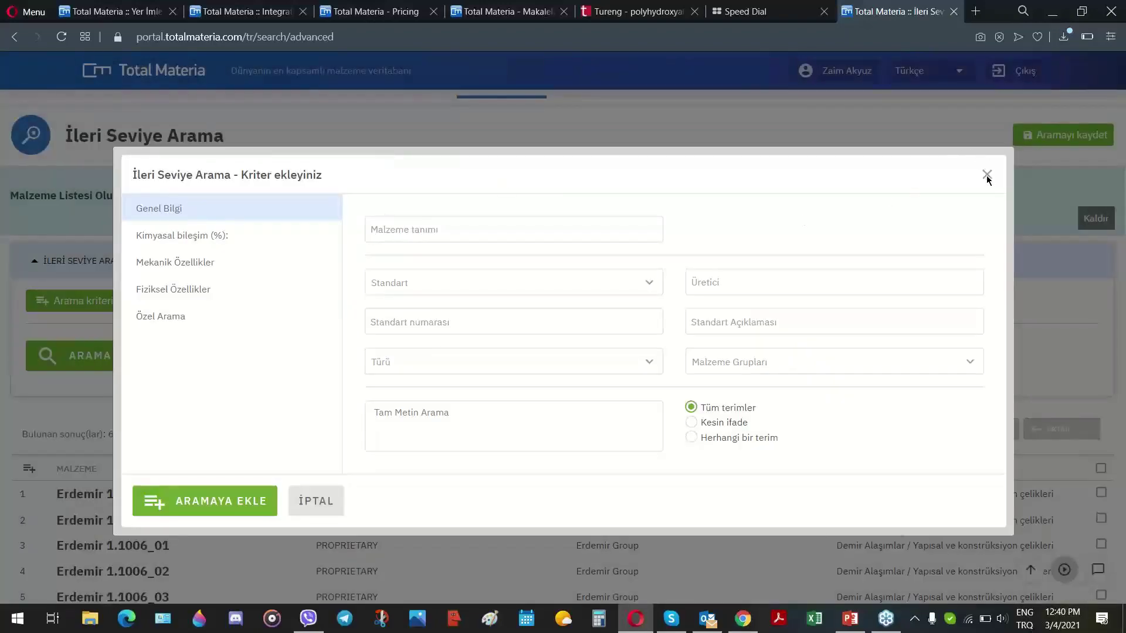
left_click(987, 175)
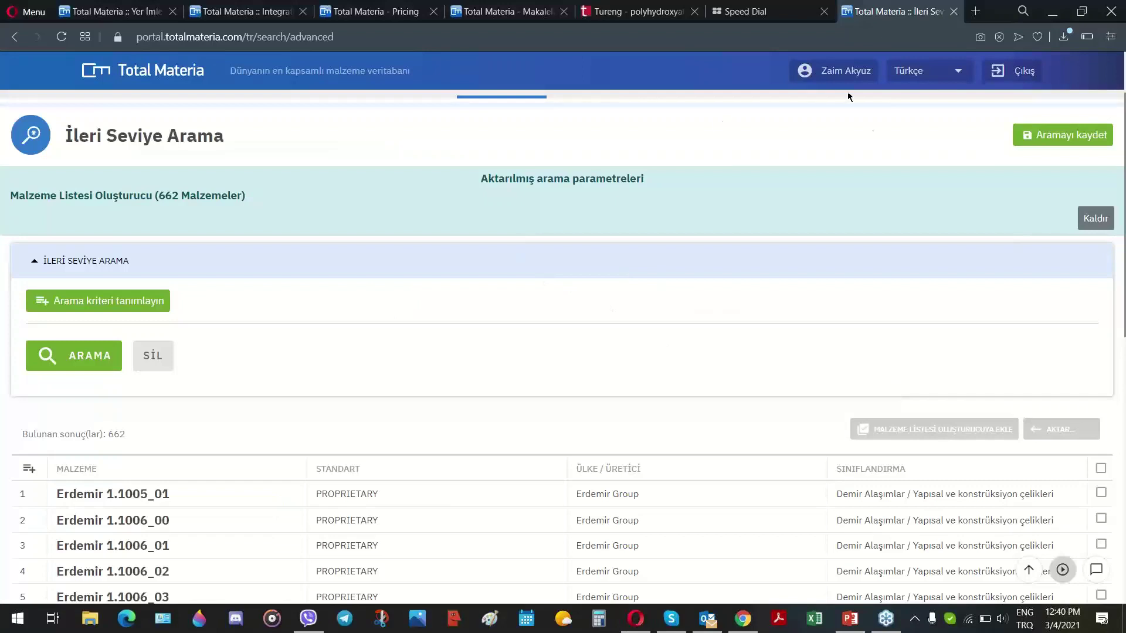
scroll(896, 213, "up", 2)
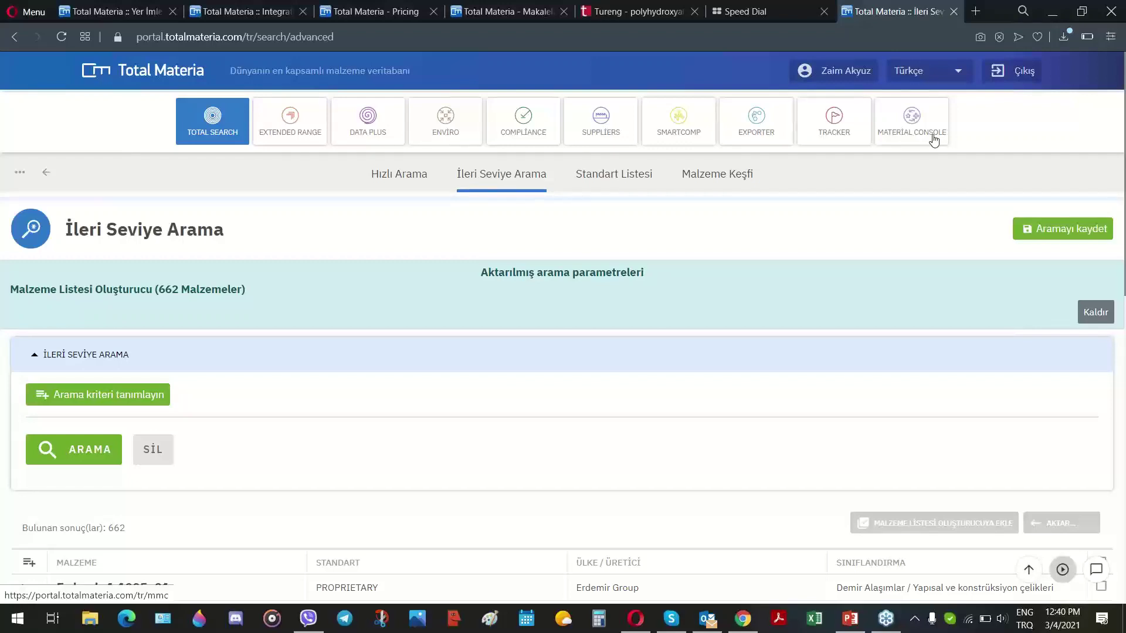
left_click(934, 140)
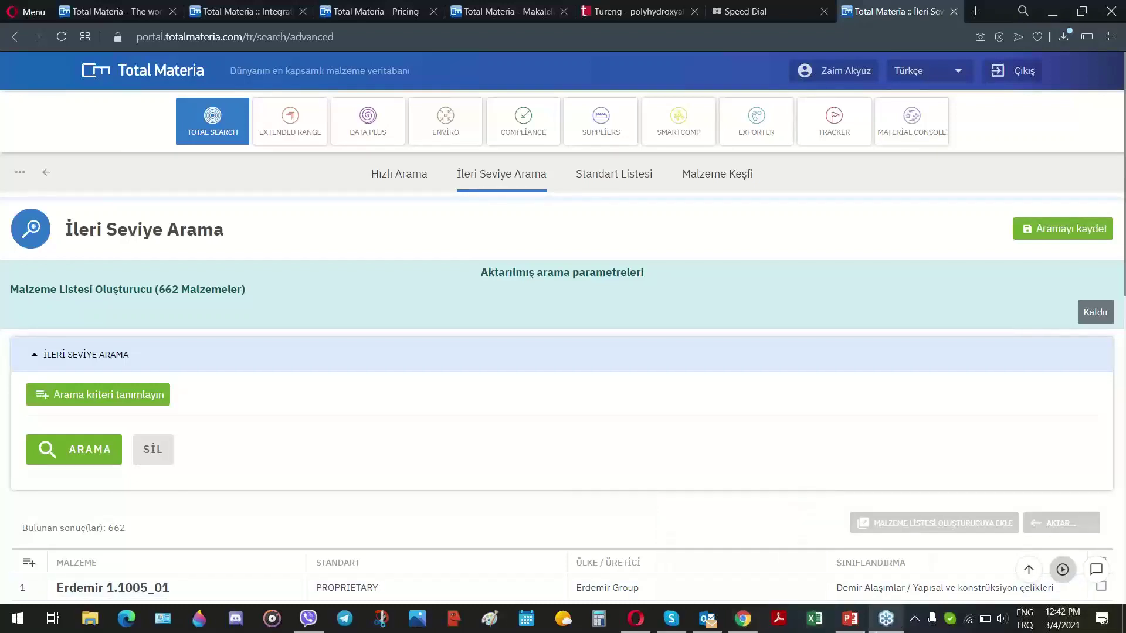
mouse_move(889, 625)
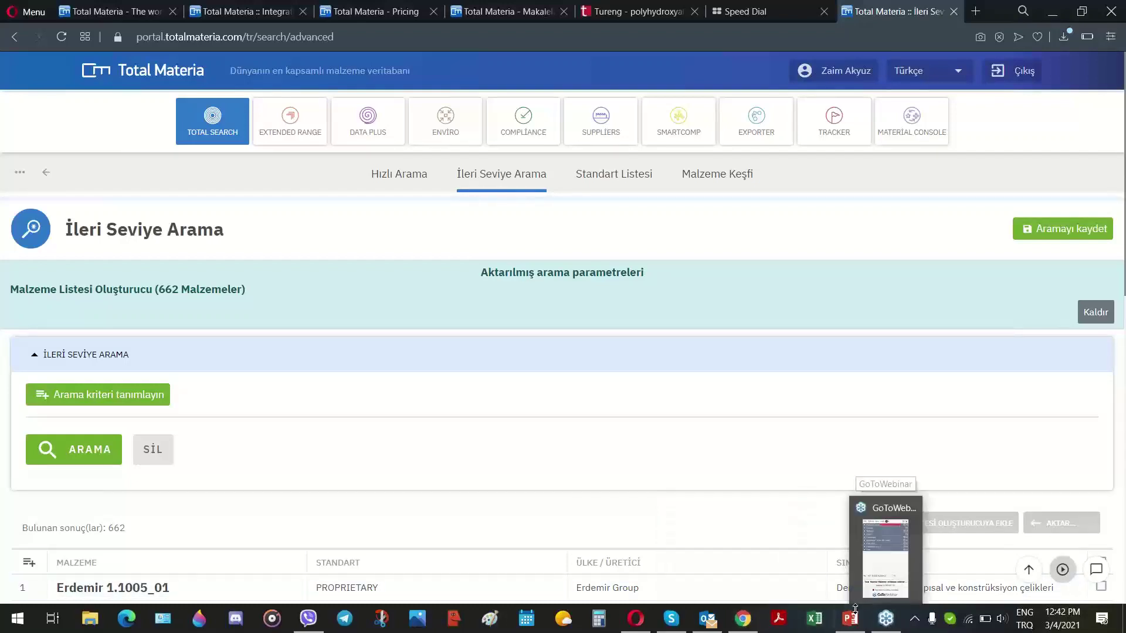